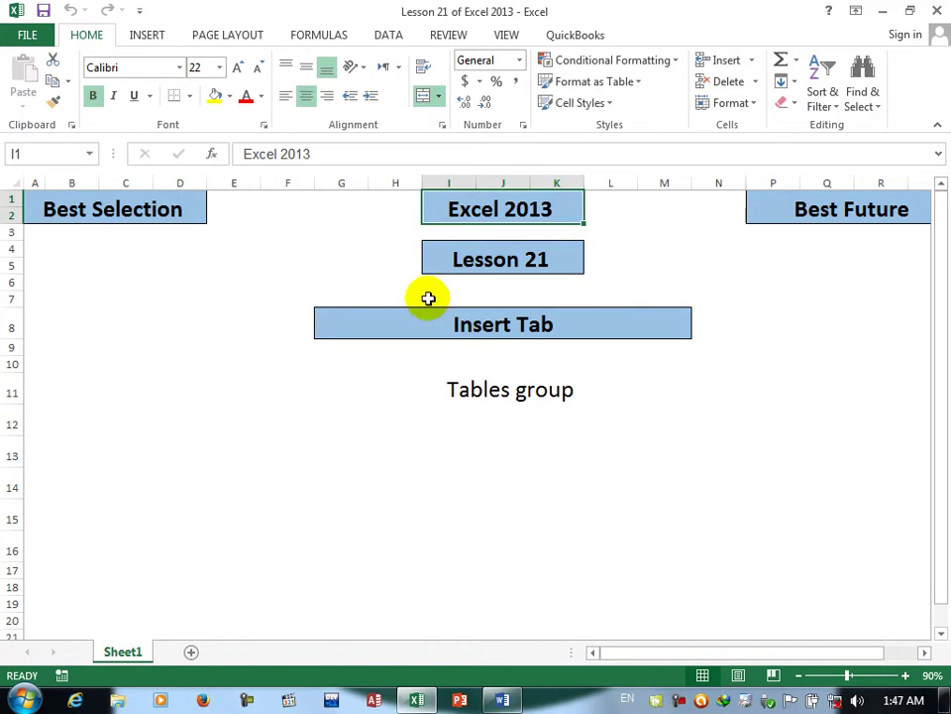
{"action": "left_click", "coordinate": [146, 38]}
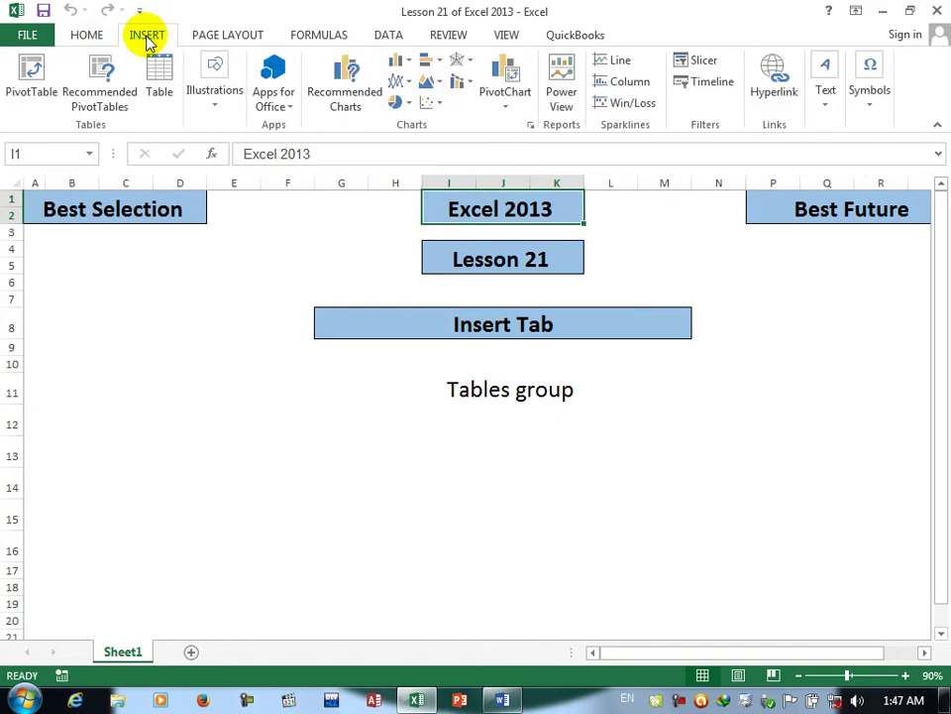
{"action": "left_click", "coordinate": [459, 325]}
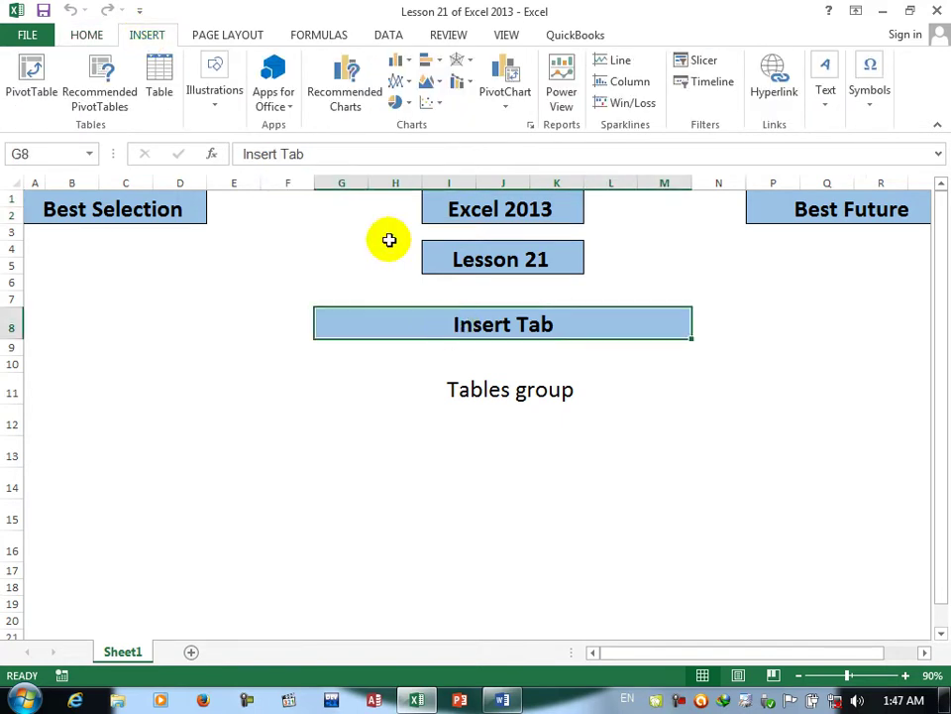
{"action": "left_click", "coordinate": [79, 39]}
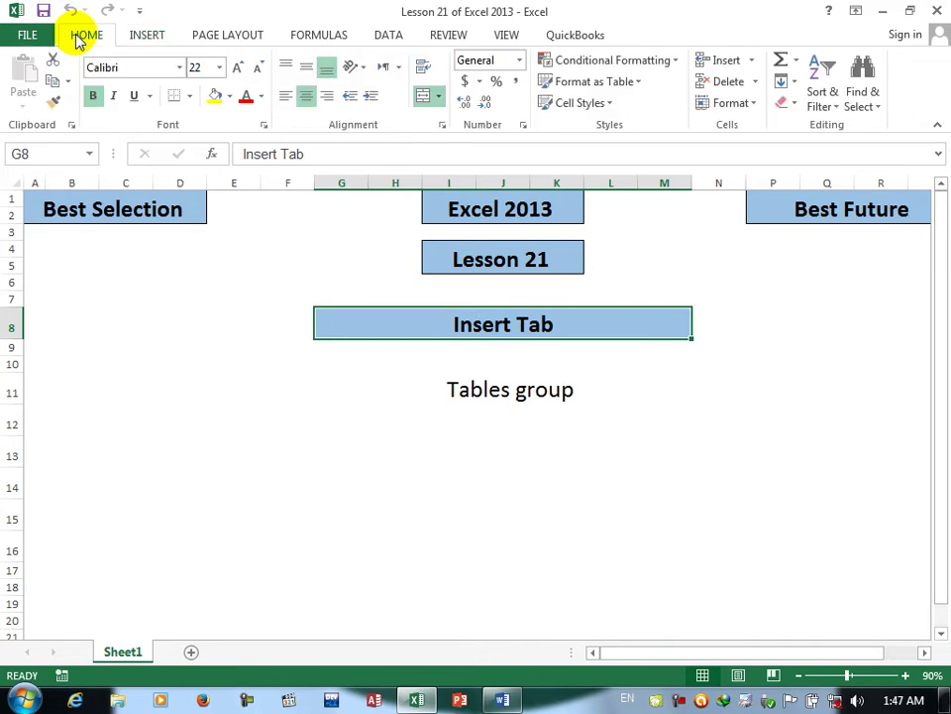
{"action": "left_click", "coordinate": [144, 39]}
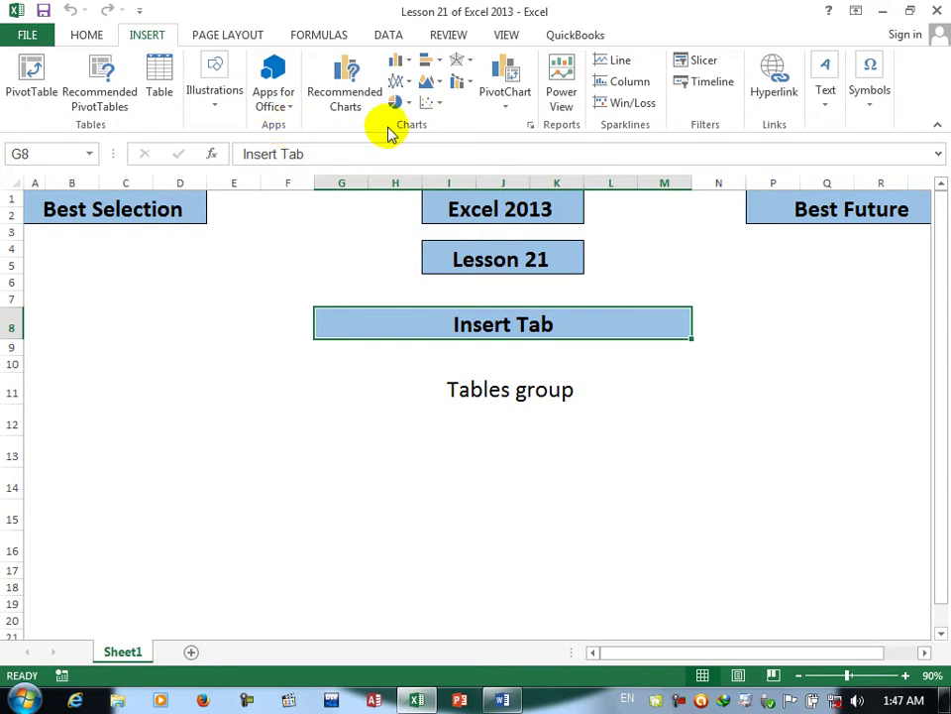
{"action": "left_click", "coordinate": [465, 391]}
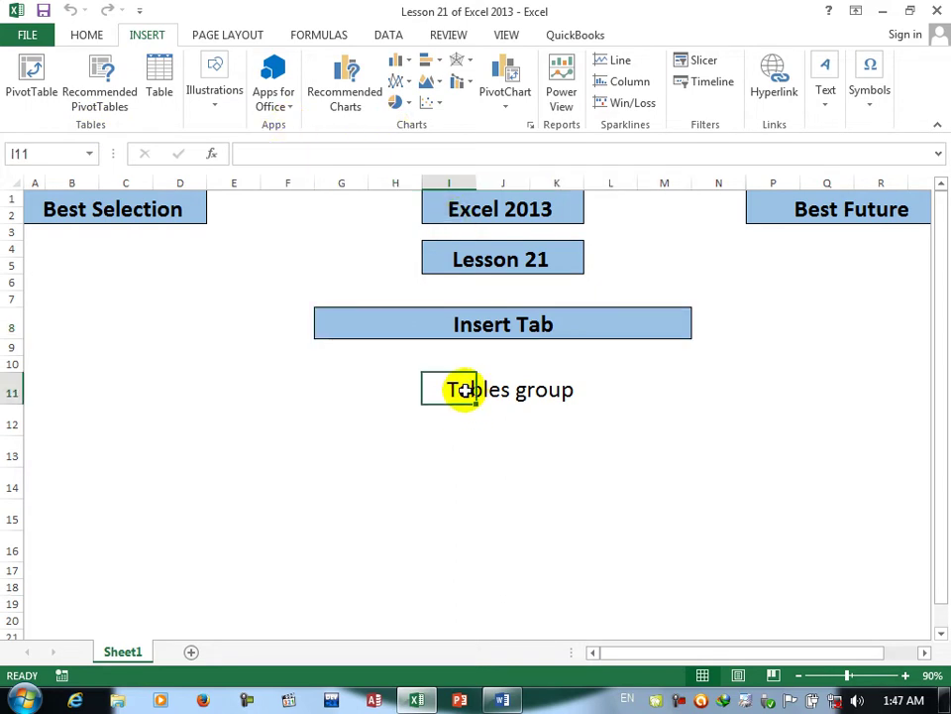
Close the lesson workbook and create a new blank workbook.
{"action": "key", "text": "ctrl+w"}
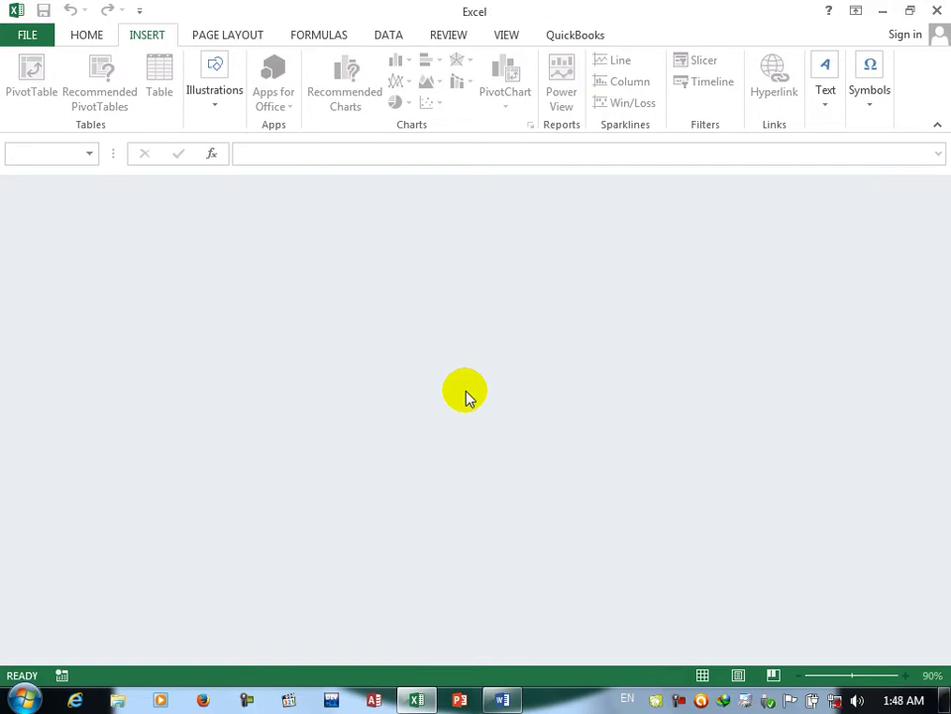
{"action": "key", "text": "ctrl+n"}
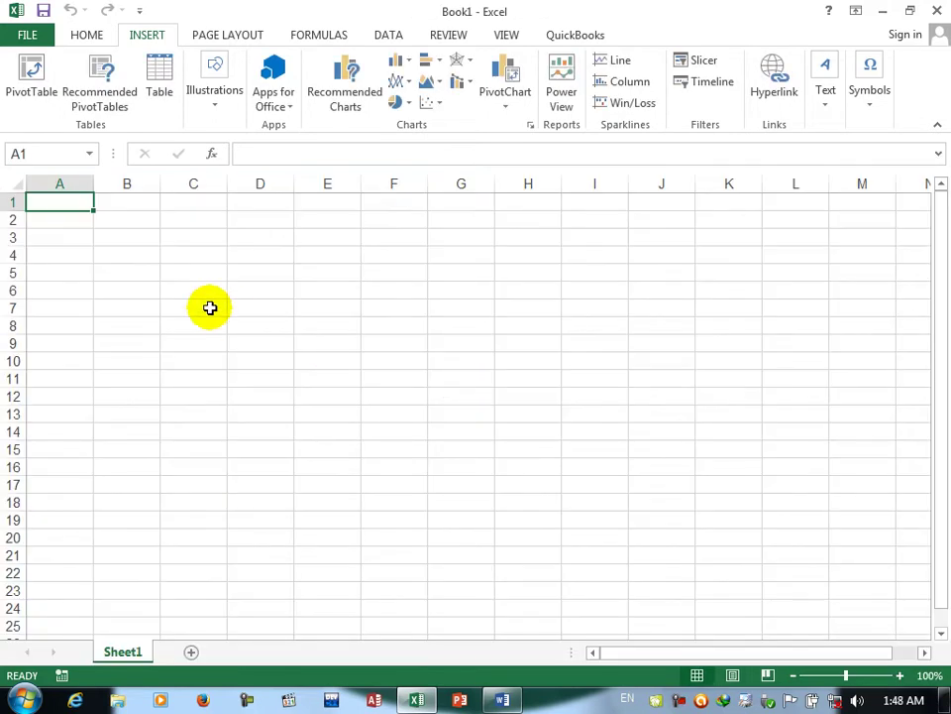
Enter the column headers Rollno, Sname and Fname in cells A4 to C4.
{"action": "left_click", "coordinate": [111, 258]}
{"action": "left_click", "coordinate": [84, 256]}
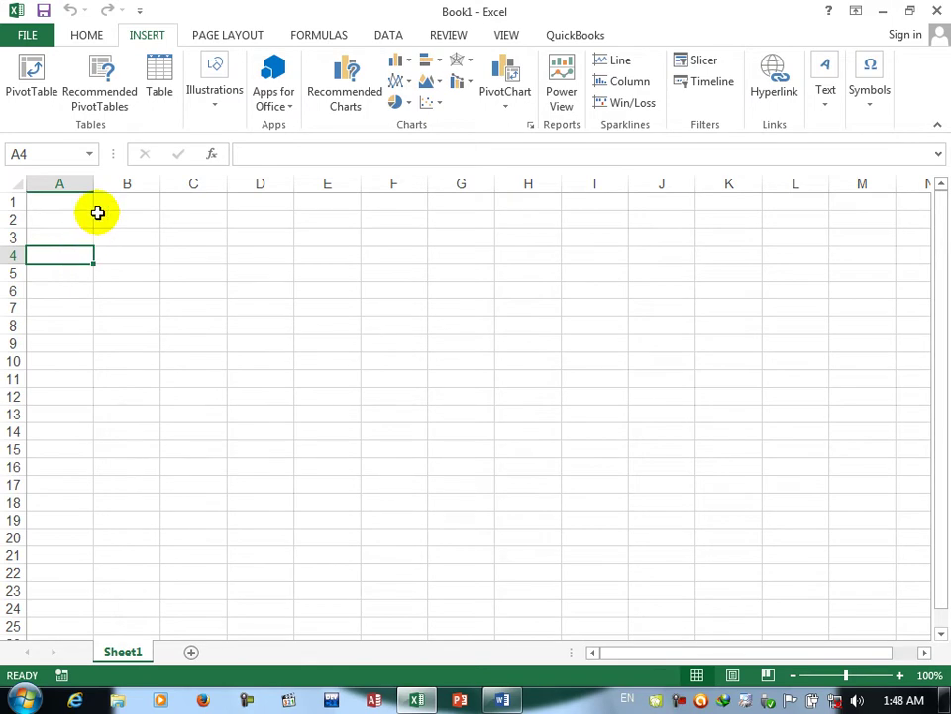
{"action": "type", "text": "ROI"}
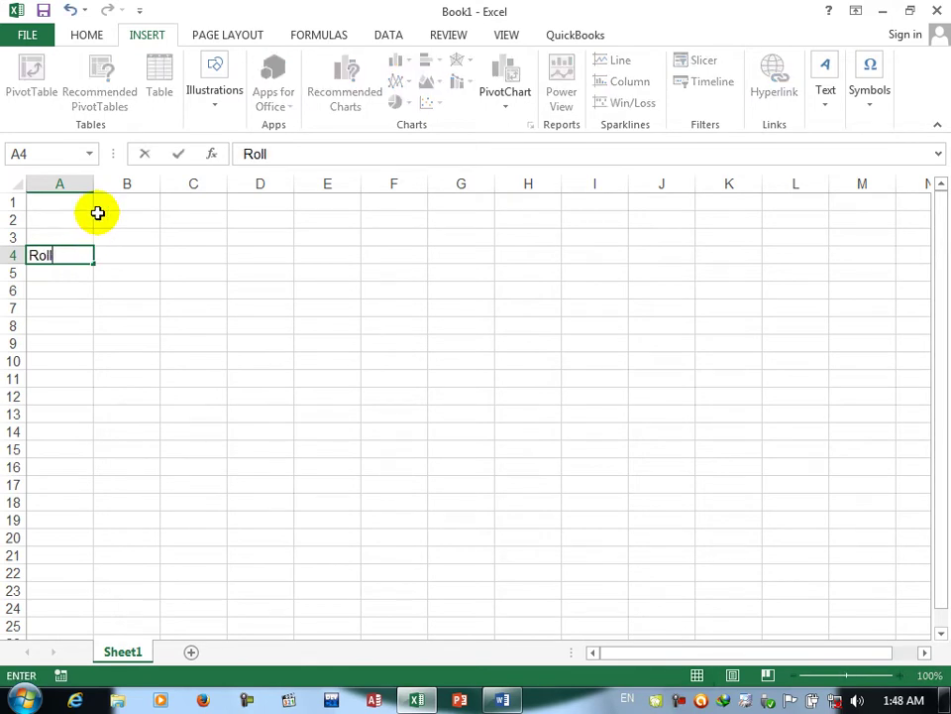
{"action": "type", "text": "lno"}
{"action": "key", "text": "Tab"}
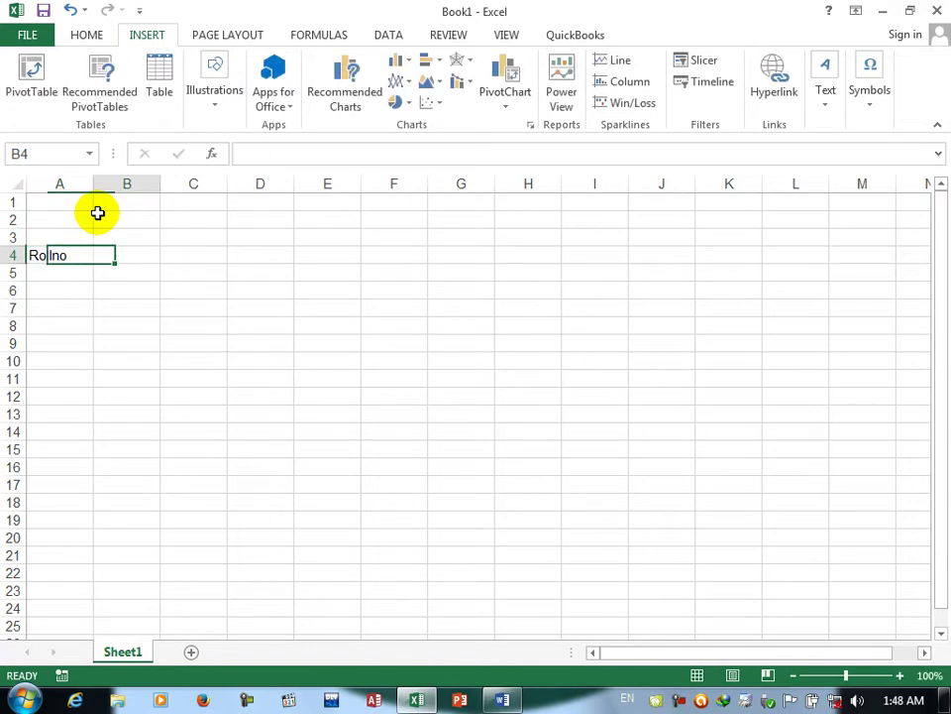
{"action": "type", "text": "Sname"}
{"action": "key", "text": "ctrl+Return"}
{"action": "key", "text": "Tab"}
{"action": "type", "text": "Fname"}
{"action": "key", "text": "Tab"}
Enter the column headers Age, Gender, Class and Fee in cells D4 to G4.
{"action": "type", "text": "Ager"}
{"action": "key", "text": "Tab"}
{"action": "key", "text": "Left"}
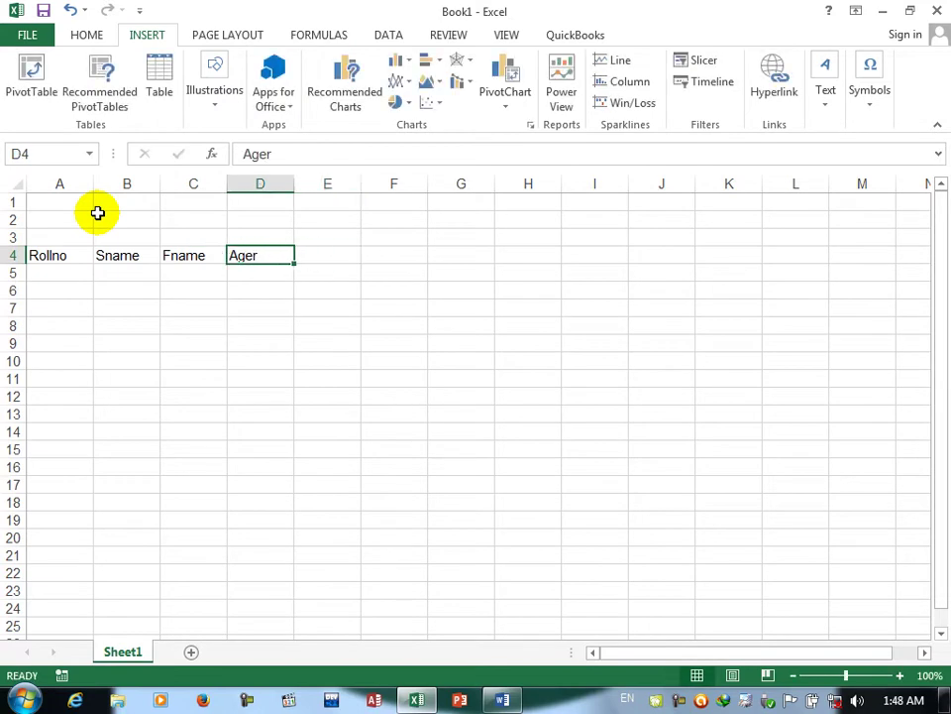
{"action": "key", "text": "BackSpace"}
{"action": "type", "text": "Age"}
{"action": "key", "text": "Tab"}
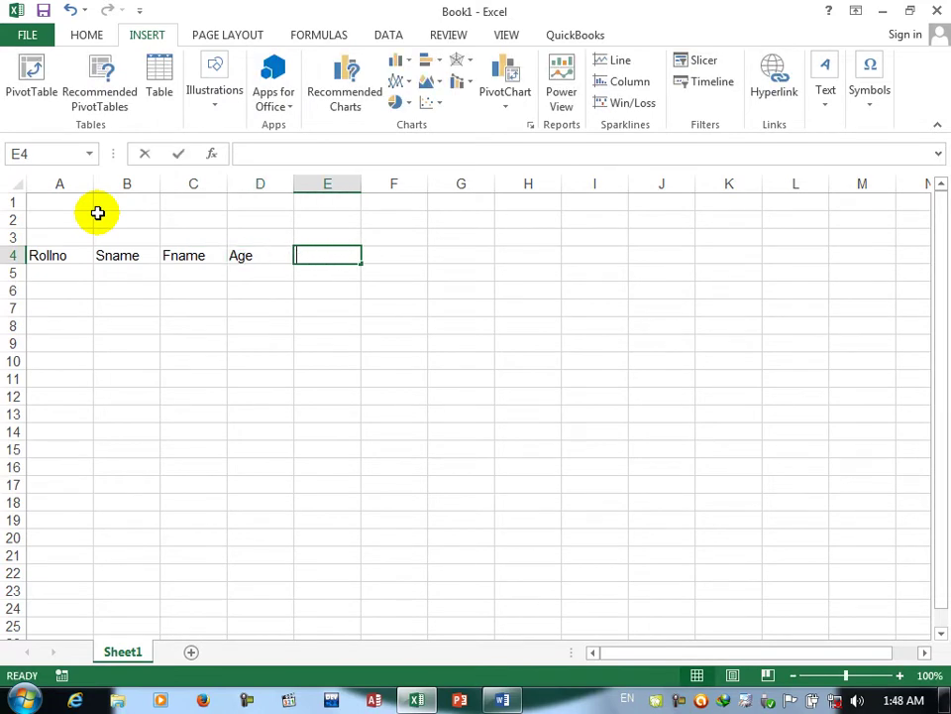
{"action": "type", "text": "Gender"}
{"action": "key", "text": "Tab"}
{"action": "type", "text": "Class"}
{"action": "key", "text": "Tab"}
{"action": "type", "text": "Fee"}
{"action": "key", "text": "Tab"}
Enter the column headers paid, Balance and AdDate in cells H4 to J4.
{"action": "type", "text": "paid"}
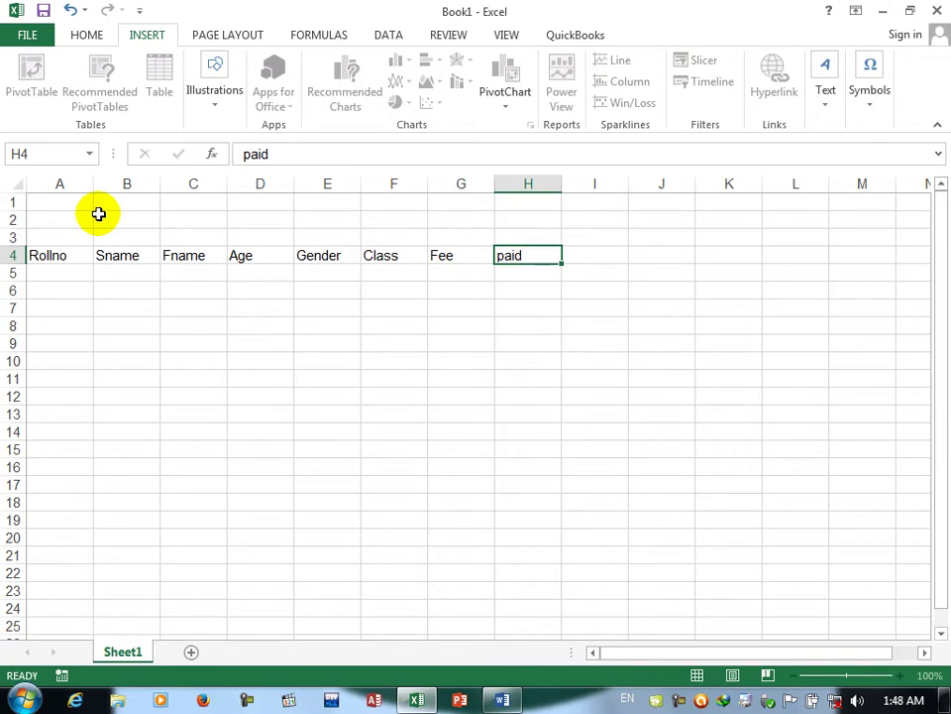
{"action": "key", "text": "Tab"}
{"action": "type", "text": "Bala"}
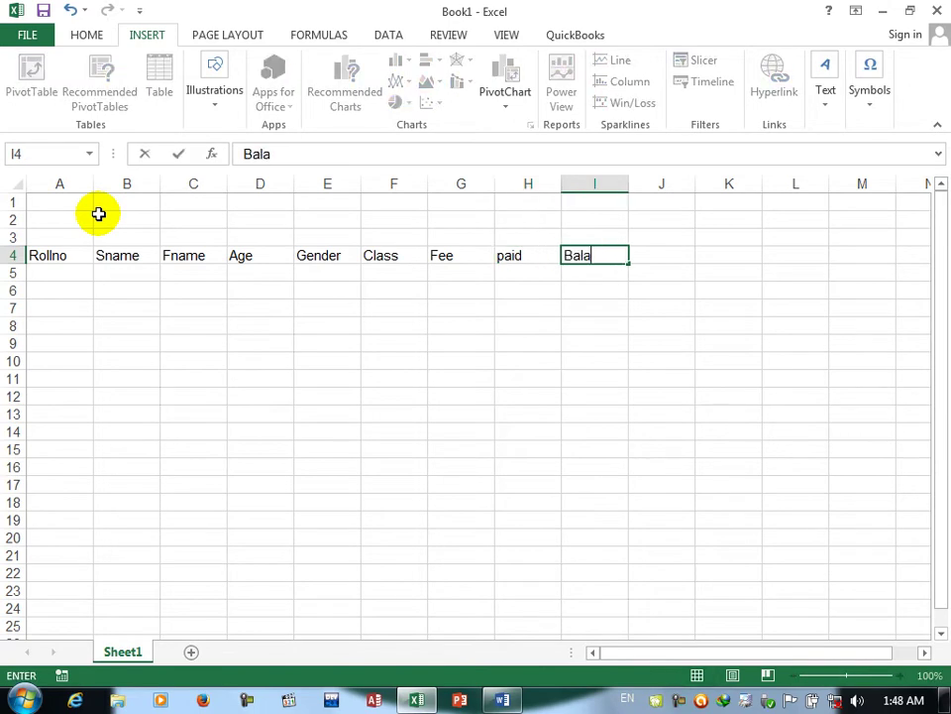
{"action": "type", "text": "nce"}
{"action": "key", "text": "Tab"}
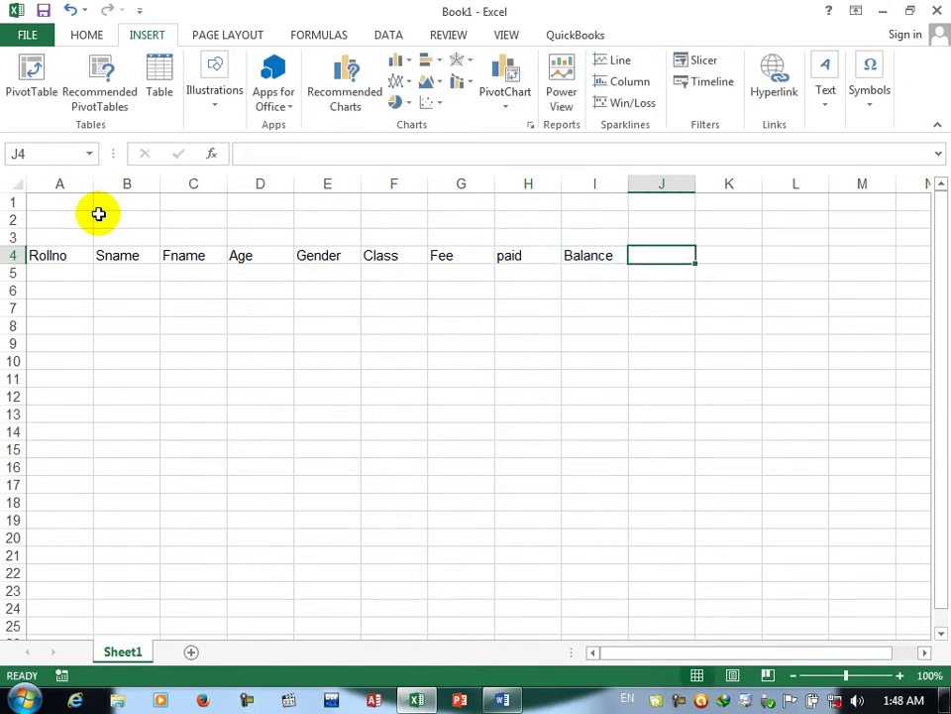
{"action": "type", "text": "Ad"}
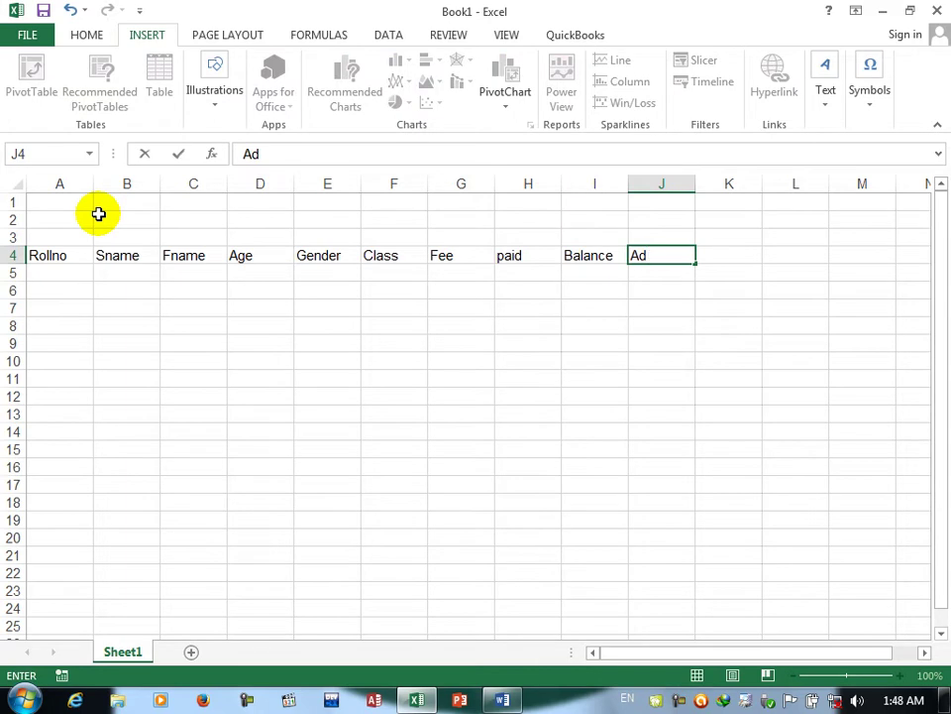
{"action": "type", "text": "Datr"}
{"action": "key", "text": "Return"}
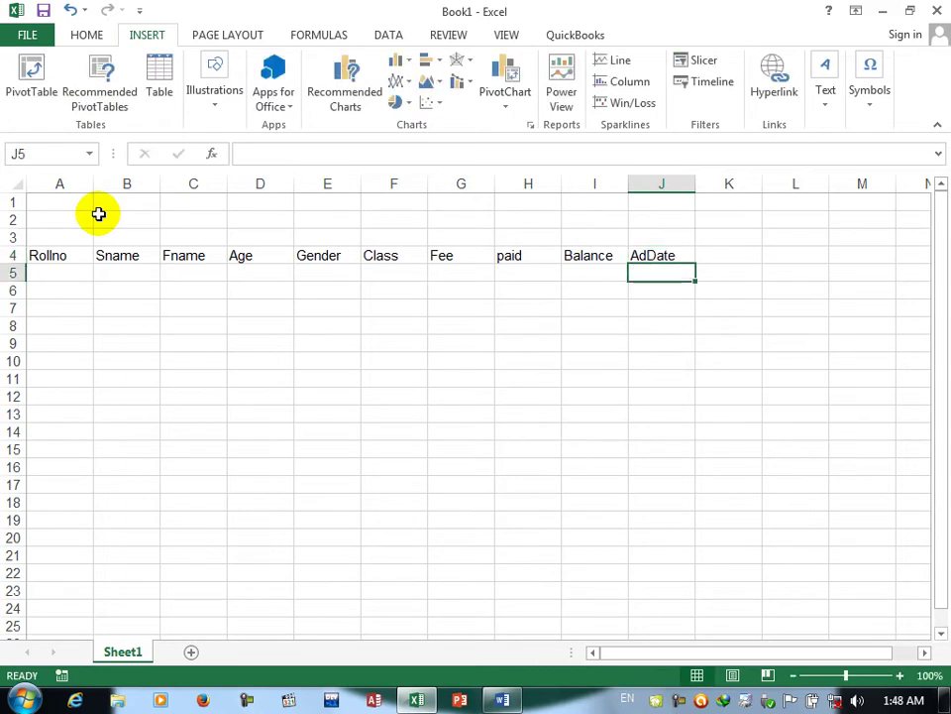
Enter roll number 1 in A5, the start of the first student record.
{"action": "key", "text": "Left"}
{"action": "key", "text": "Left"}
{"action": "key", "text": "Left"}
{"action": "key", "text": "Left"}
{"action": "key", "text": "Left"}
{"action": "key", "text": "Left"}
{"action": "key", "text": "Left"}
{"action": "key", "text": "Left"}
{"action": "key", "text": "Left"}
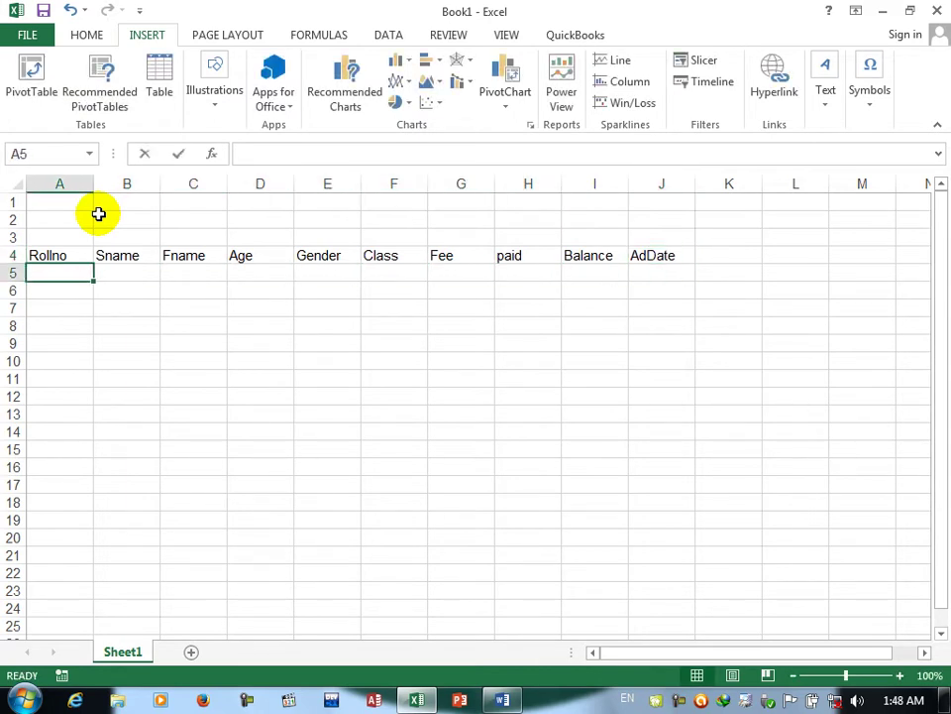
{"action": "type", "text": "1"}
{"action": "key", "text": "Tab"}
Enter the first student's name in B5 and the father's name in C5.
{"action": "type", "text": "usnma"}
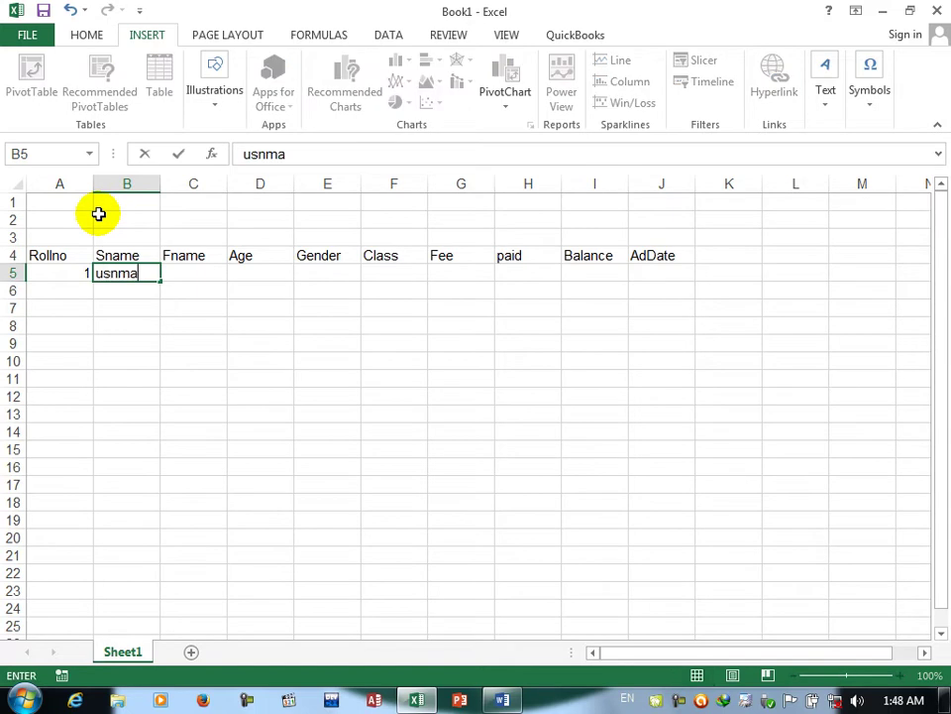
{"action": "key", "text": "BackSpace"}
{"action": "key", "text": "BackSpace"}
{"action": "key", "text": "BackSpace"}
{"action": "type", "text": "man"}
{"action": "key", "text": "Tab"}
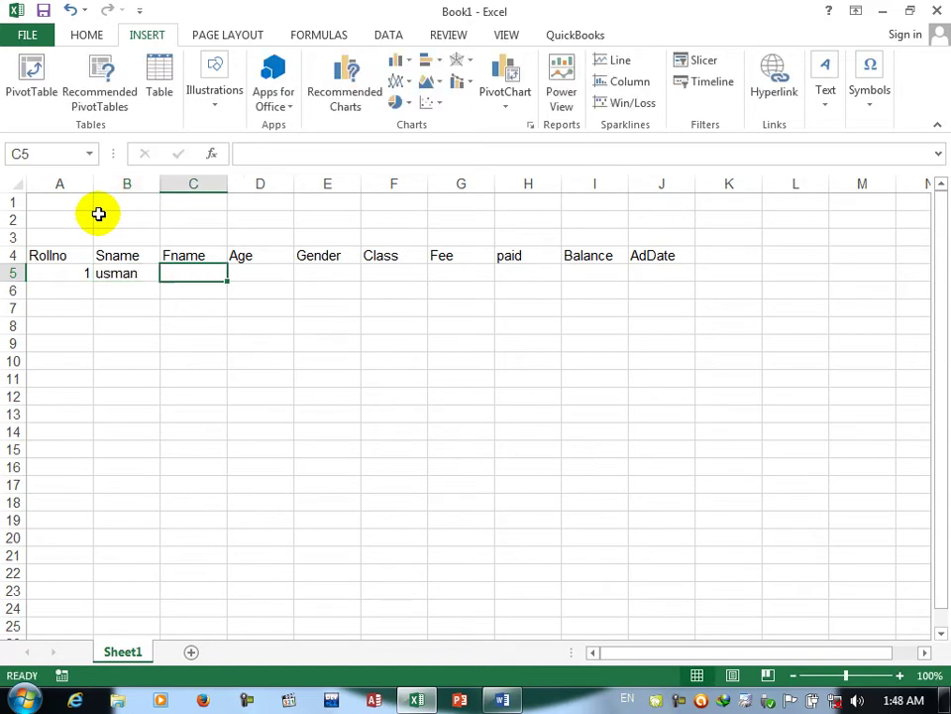
{"action": "type", "text": "tah"}
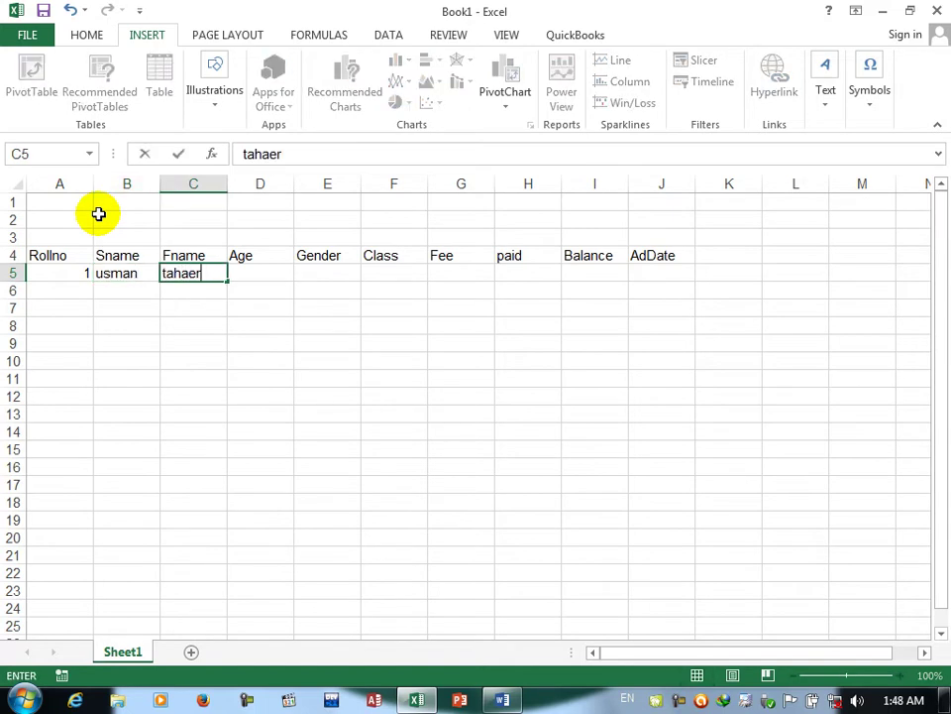
{"action": "type", "text": "ar"}
{"action": "key", "text": "Tab"}
Enter age 30, gender male and class word for the first student in D5 to F5.
{"action": "type", "text": "30"}
{"action": "key", "text": "Tab"}
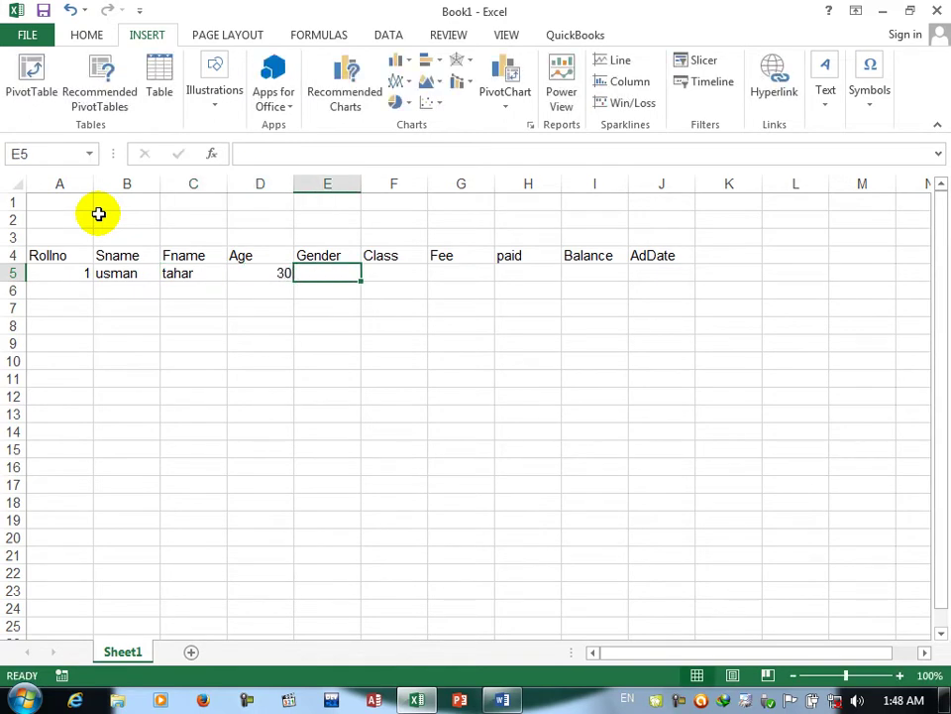
{"action": "type", "text": "male"}
{"action": "key", "text": "Tab"}
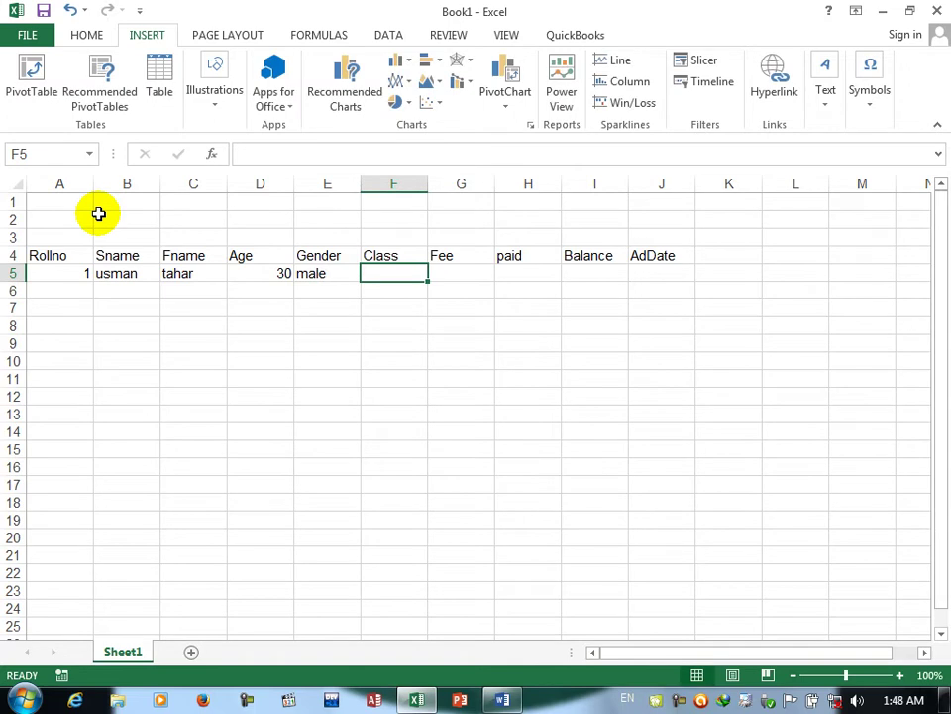
{"action": "type", "text": "wo"}
{"action": "key", "text": "Tab"}
Enter a fee of 2000 in G5 and a paid amount of 1000 in H5.
{"action": "type", "text": "2000"}
{"action": "key", "text": "Tab"}
{"action": "type", "text": "1000"}
{"action": "key", "text": "Tab"}
Calculate the first student's balance in I5 as fee minus paid with =G5-H5.
{"action": "type", "text": "="}
{"action": "key", "text": "Left"}
{"action": "key", "text": "Left"}
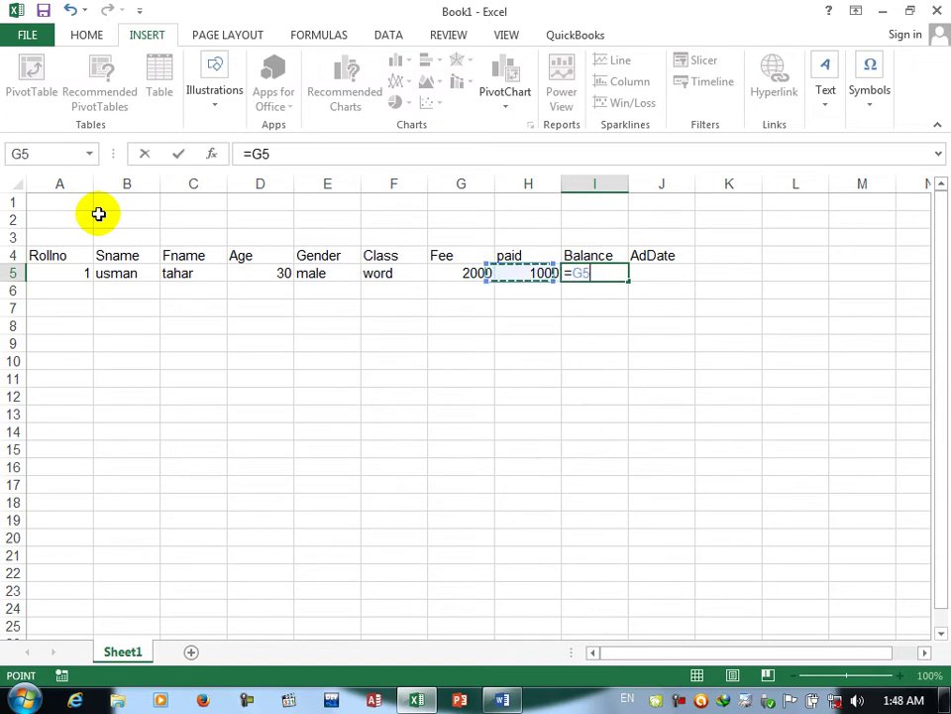
{"action": "type", "text": "-"}
{"action": "key", "text": "Left"}
{"action": "key", "text": "Return"}
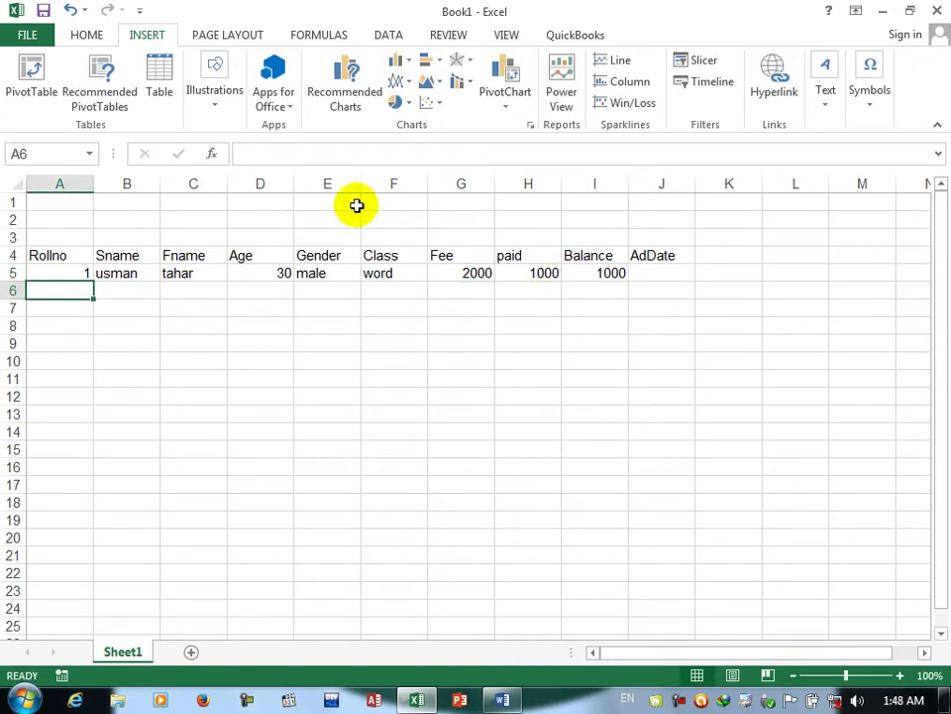
Put the current date 8/18/2015 in J5 and copy the balance formula from I5 down to I11.
{"action": "left_click", "coordinate": [651, 272]}
{"action": "key", "text": "ctrl+semicolon"}
{"action": "key", "text": "Return"}
{"action": "left_click", "coordinate": [615, 274]}
{"action": "left_click_drag", "start_coordinate": [630, 282], "coordinate": [628, 386]}
Begin the second record in row 6 with roll number 2, the student's name and the father's name.
{"action": "left_click", "coordinate": [62, 286]}
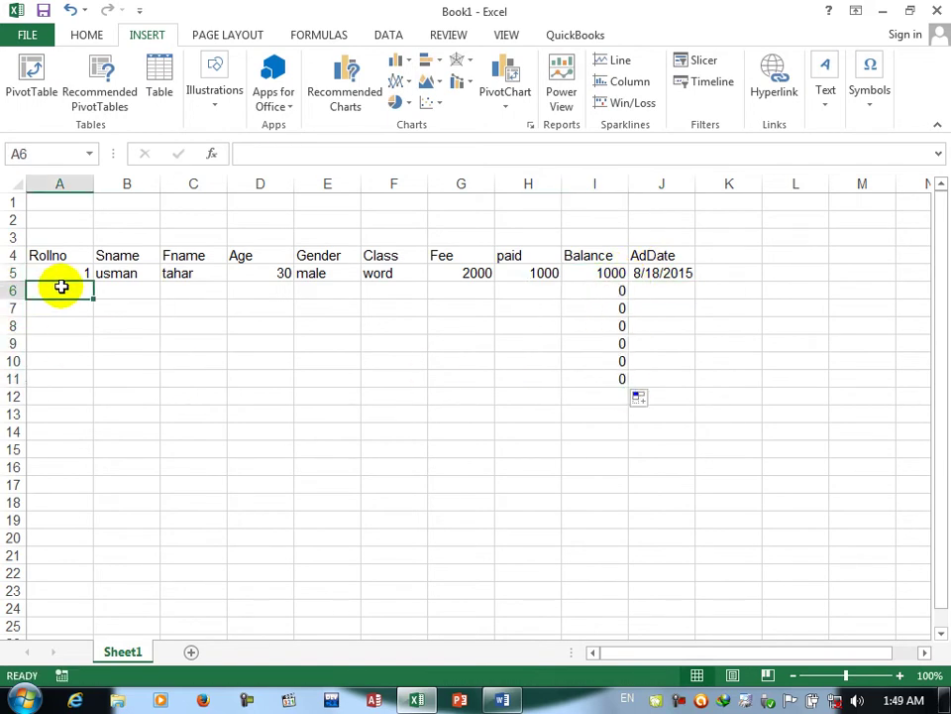
{"action": "type", "text": "2"}
{"action": "left_click", "coordinate": [136, 292]}
{"action": "type", "text": "j"}
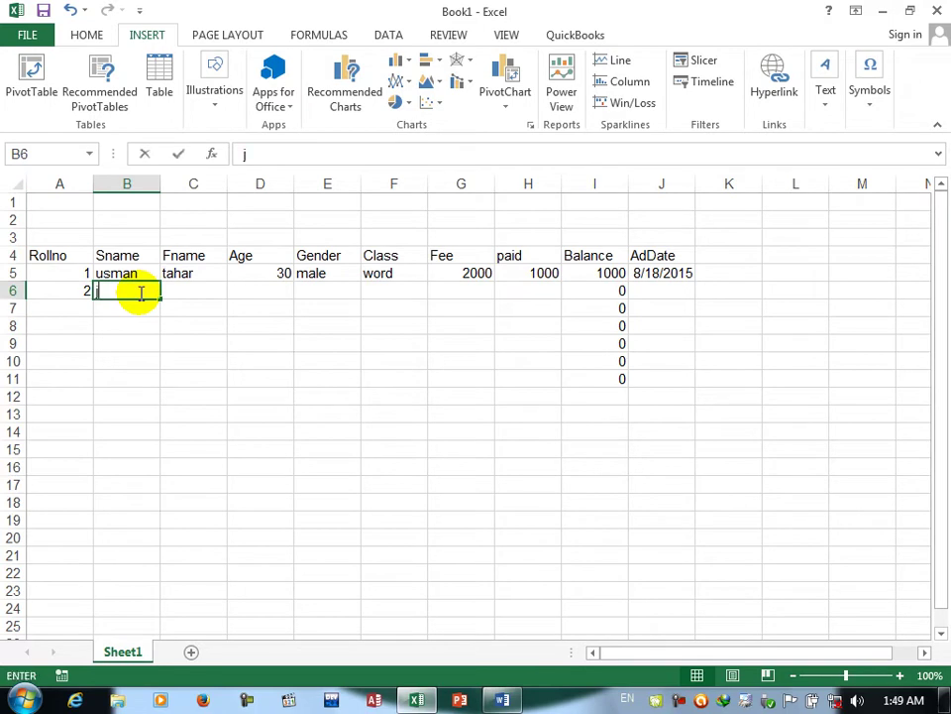
{"action": "type", "text": "an"}
{"action": "key", "text": "Tab"}
{"action": "type", "text": "khan"}
{"action": "key", "text": "Tab"}
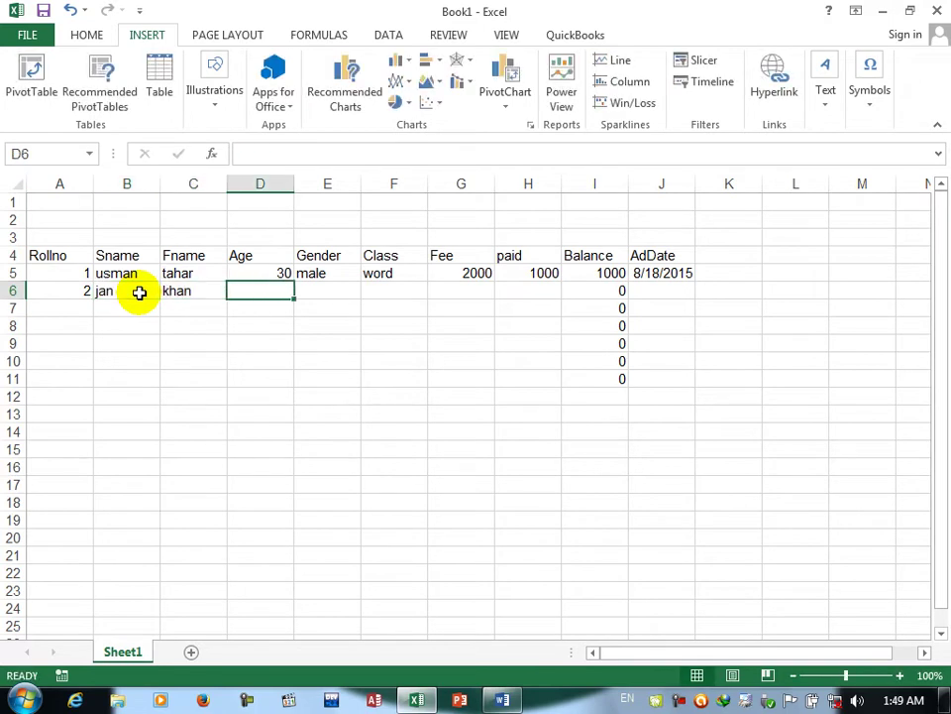
Enter age 31, gender male and class excel for the second student in D6 to F6.
{"action": "type", "text": "31"}
{"action": "key", "text": "Tab"}
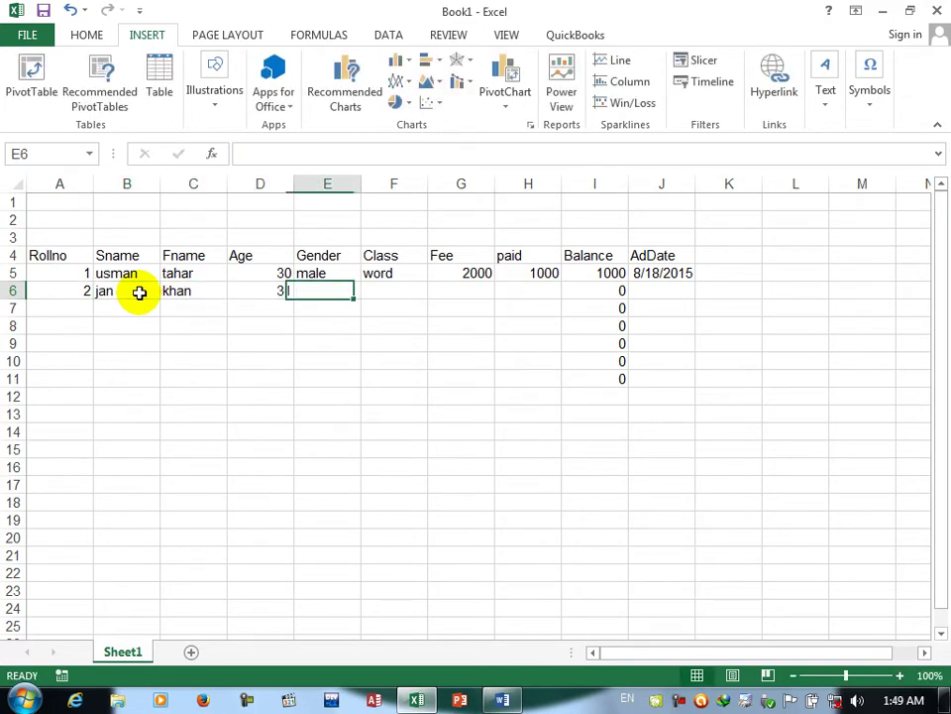
{"action": "type", "text": "male"}
{"action": "key", "text": "Tab"}
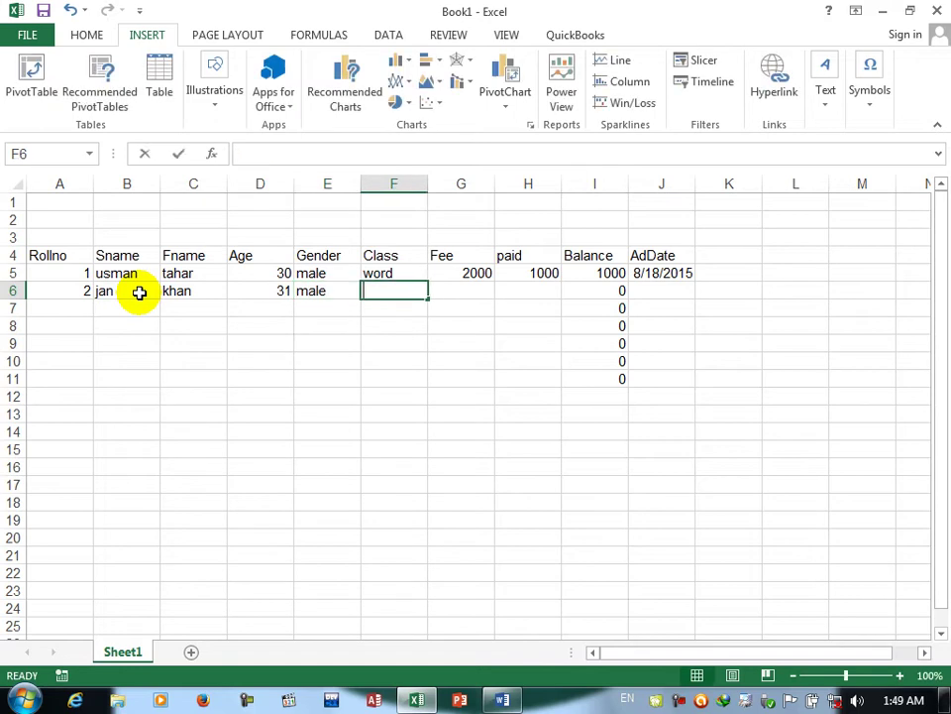
{"action": "type", "text": "excel"}
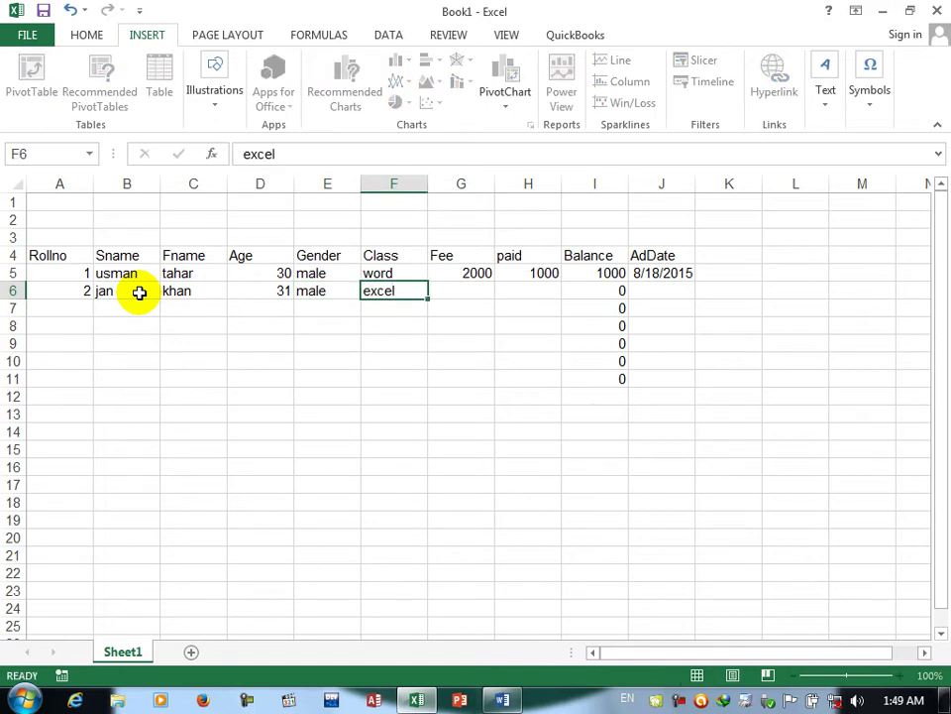
{"action": "key", "text": "Tab"}
Enter a fee of 5000 in G6 and a paid amount of 1000 in H6.
{"action": "type", "text": "5000"}
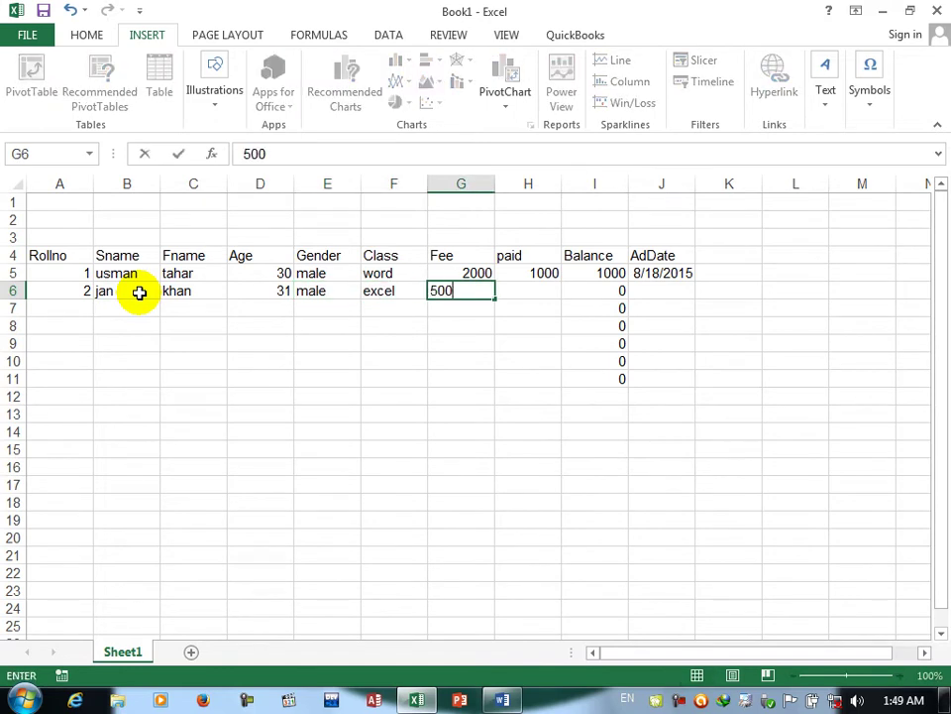
{"action": "key", "text": "Tab"}
{"action": "type", "text": "100"}
{"action": "key", "text": "Tab"}
{"action": "key", "text": "shift+Tab"}
{"action": "key", "text": "BackSpace"}
{"action": "type", "text": "10"}
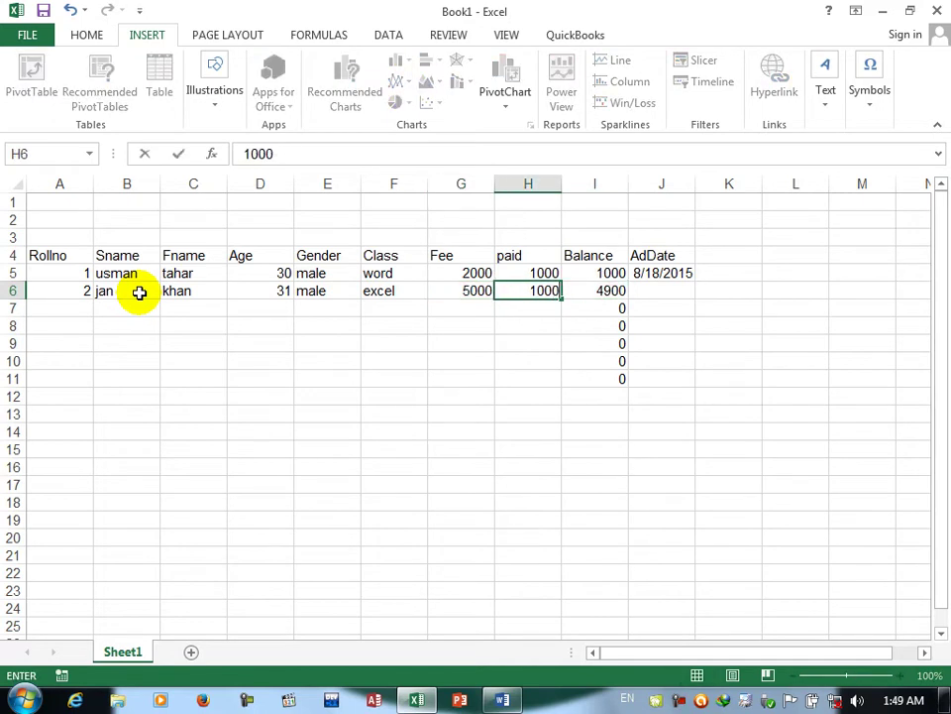
Put the current date 8/18/2015 as the second student's admission date in J6.
{"action": "key", "text": "Tab"}
{"action": "key", "text": "Tab"}
{"action": "key", "text": "ctrl+semicolon"}
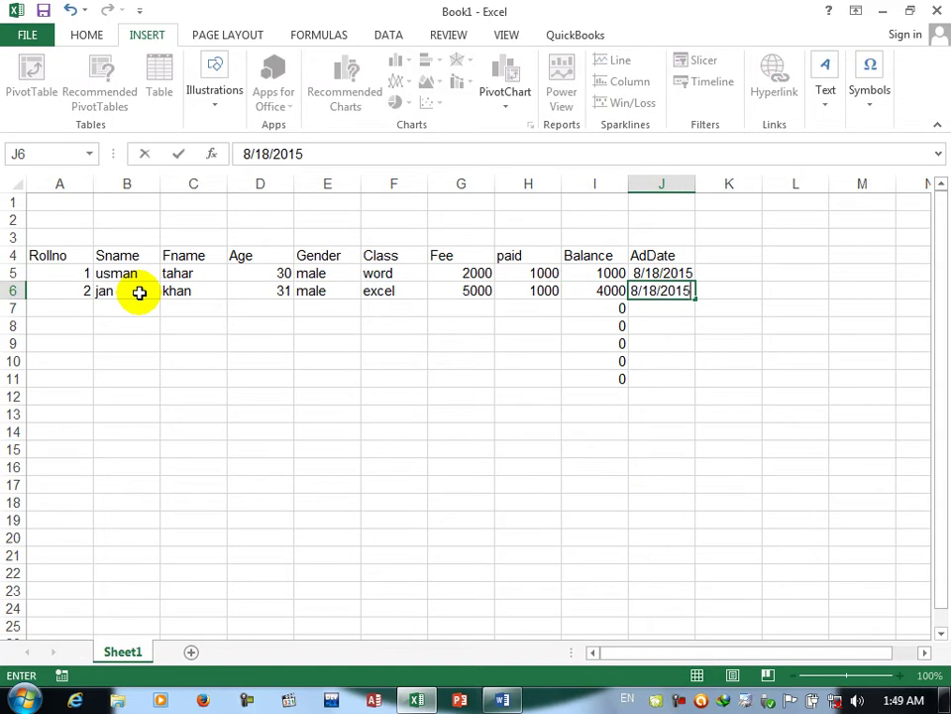
{"action": "key", "text": "Return"}
Start the third record in row 7 with roll number 3 in A7.
{"action": "key", "text": "Down"}
{"action": "key", "text": "Left"}
{"action": "key", "text": "Left"}
{"action": "key", "text": "Left"}
{"action": "key", "text": "Left"}
{"action": "key", "text": "Left"}
{"action": "key", "text": "Left"}
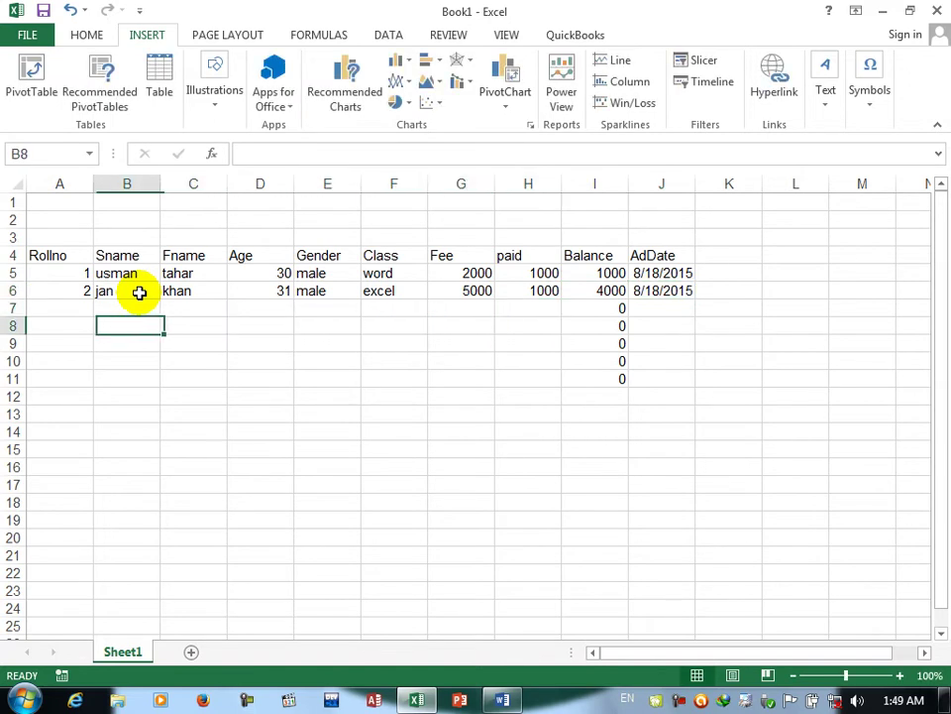
{"action": "key", "text": "Up"}
{"action": "key", "text": "Left"}
{"action": "type", "text": "3"}
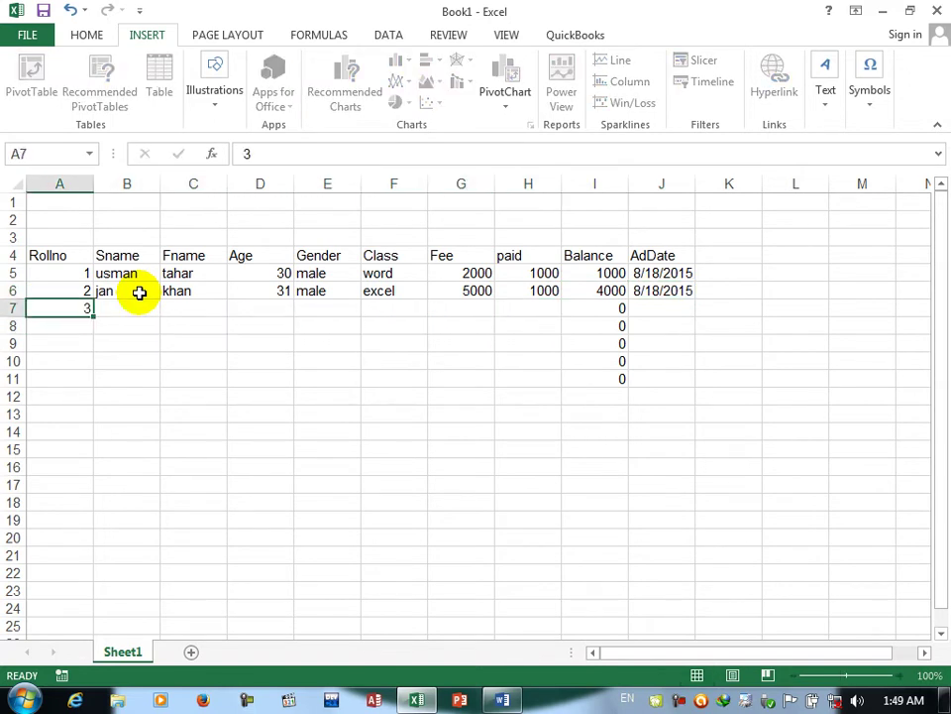
Enter the third student's name in B7 and the father's name in C7.
{"action": "key", "text": "Tab"}
{"action": "type", "text": "omer"}
{"action": "key", "text": "Tab"}
{"action": "type", "text": "zahid"}
{"action": "key", "text": "Tab"}
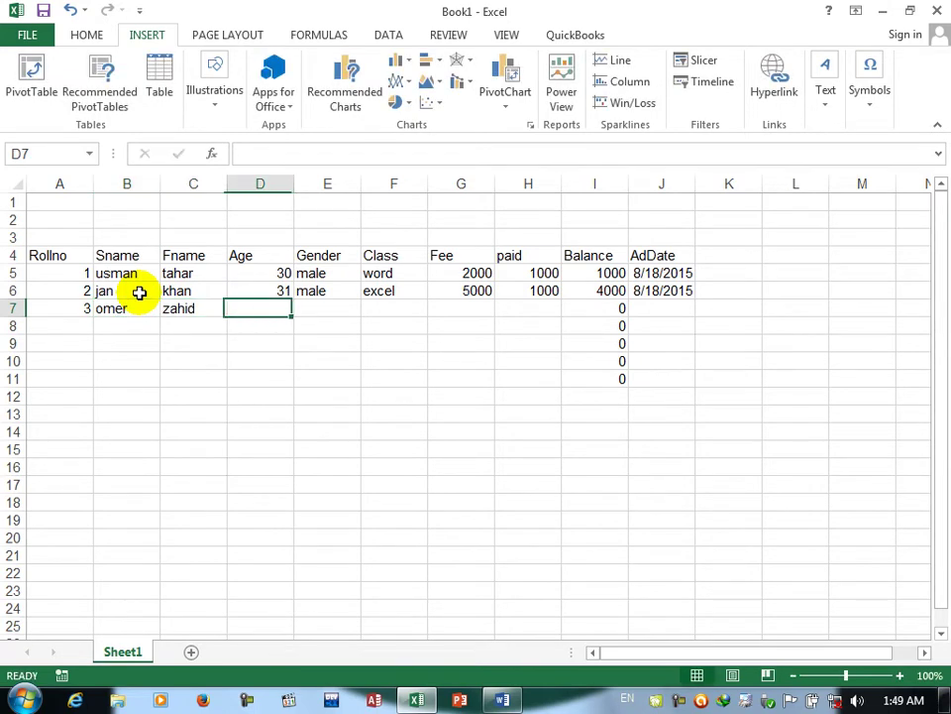
Enter age 33, gender male and class access for the third student in D7 to F7.
{"action": "type", "text": "33"}
{"action": "key", "text": "Tab"}
{"action": "type", "text": "male"}
{"action": "key", "text": "Tab"}
{"action": "type", "text": "ac"}
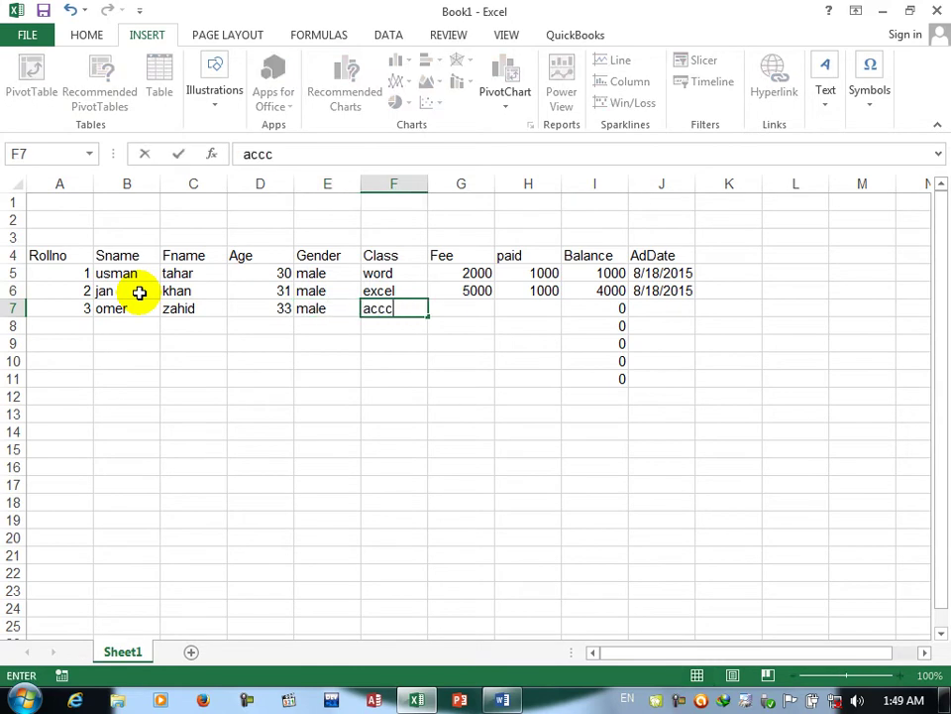
{"action": "key", "text": "Tab"}
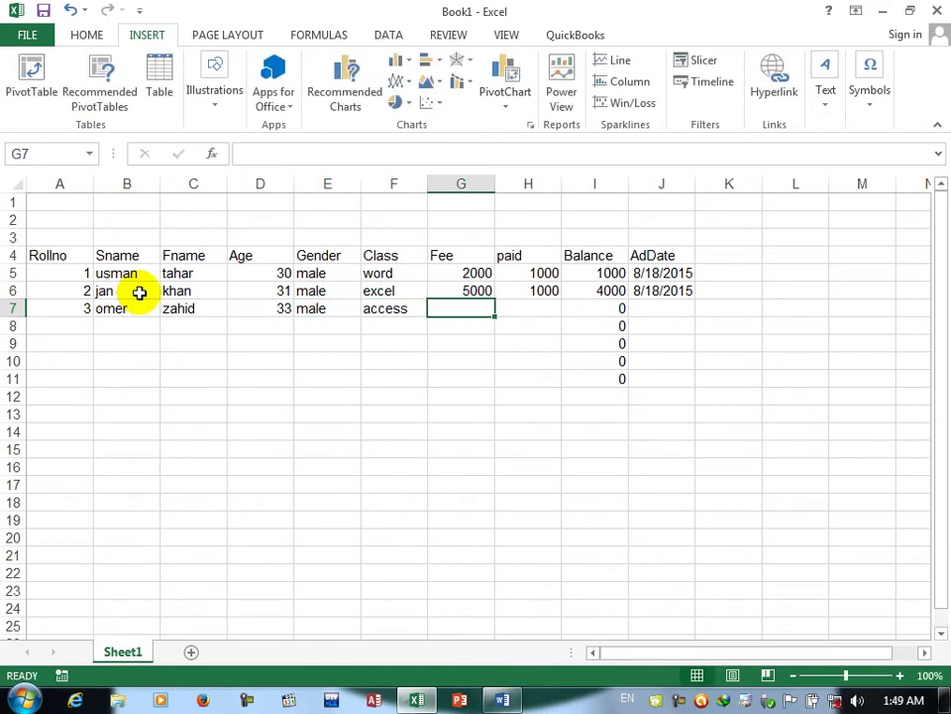
Complete row 7 with a fee of 7000, a paid amount of 1000 and the current date 8/18/2015 as admission date.
{"action": "type", "text": "7000"}
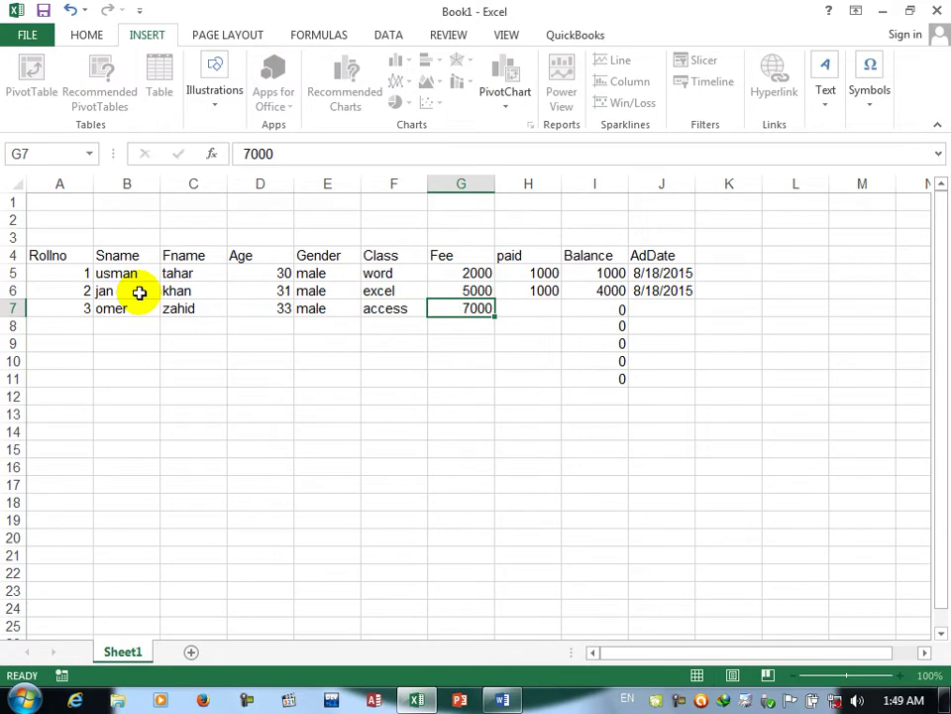
{"action": "key", "text": "Tab"}
{"action": "type", "text": "1000"}
{"action": "key", "text": "Tab"}
{"action": "key", "text": "Tab"}
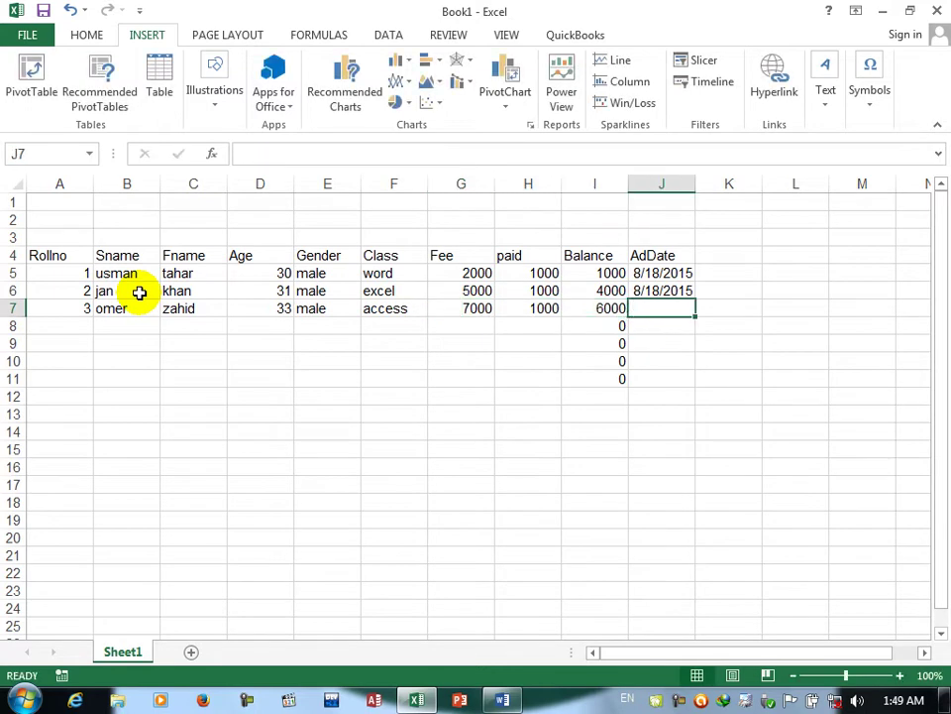
{"action": "key", "text": "ctrl+semicolon"}
{"action": "key", "text": "Return"}
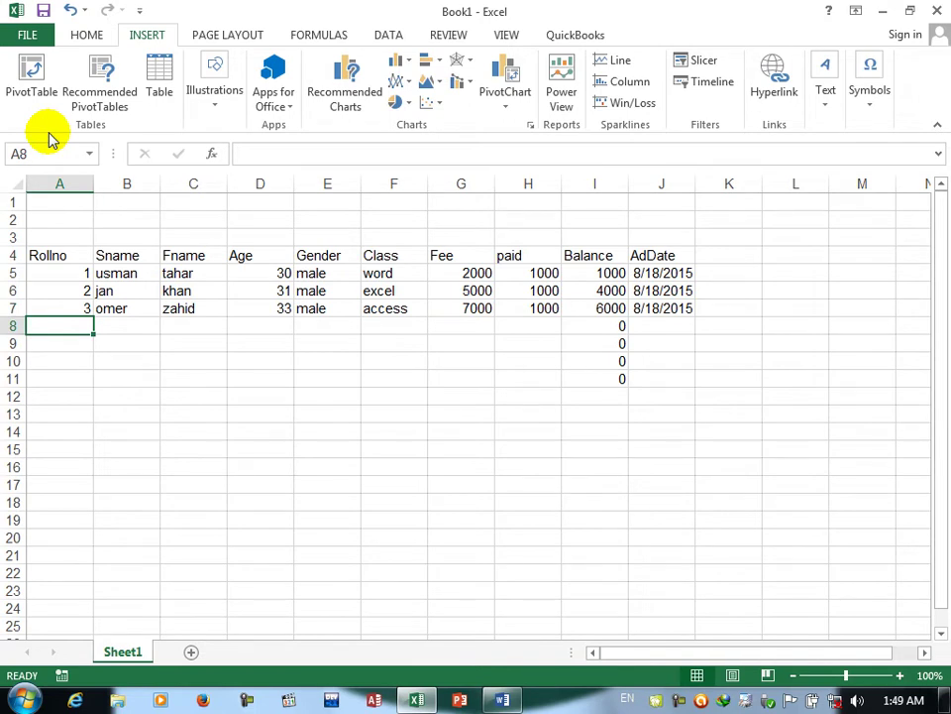
Apply all borders and bold formatting to the student table range A4:J12.
{"action": "left_click_drag", "start_coordinate": [50, 256], "coordinate": [660, 386]}
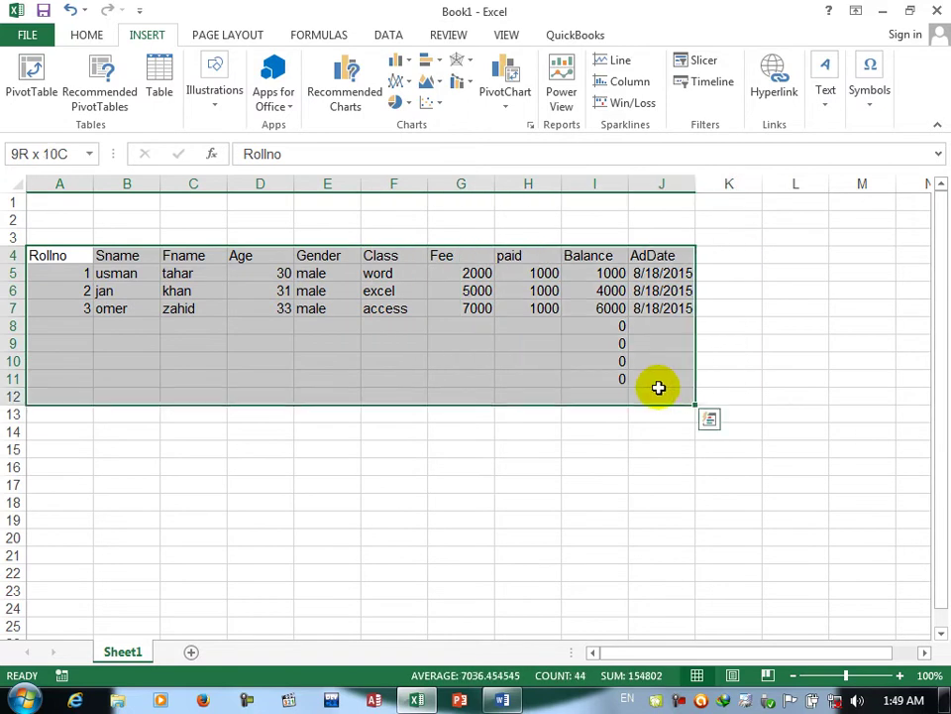
{"action": "left_click", "coordinate": [84, 38]}
{"action": "left_click", "coordinate": [187, 96]}
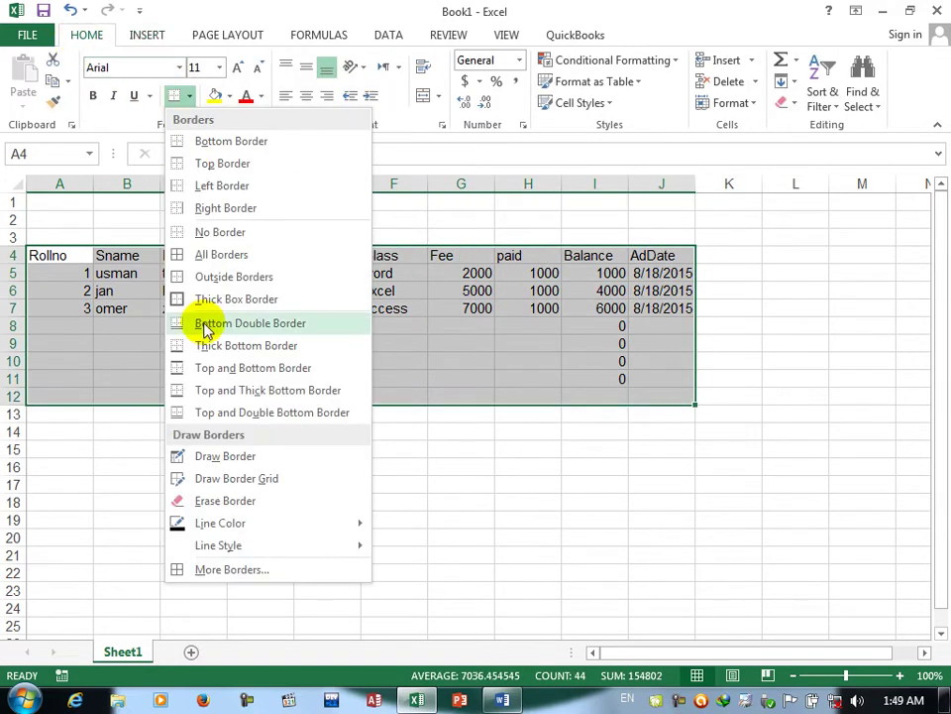
{"action": "left_click", "coordinate": [204, 256]}
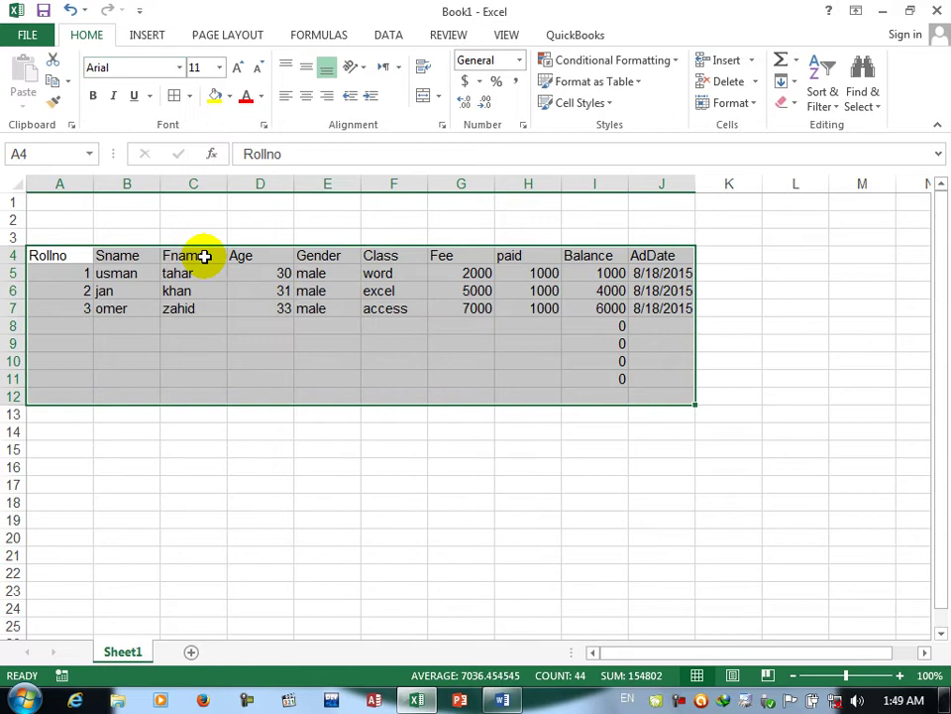
{"action": "left_click", "coordinate": [89, 95]}
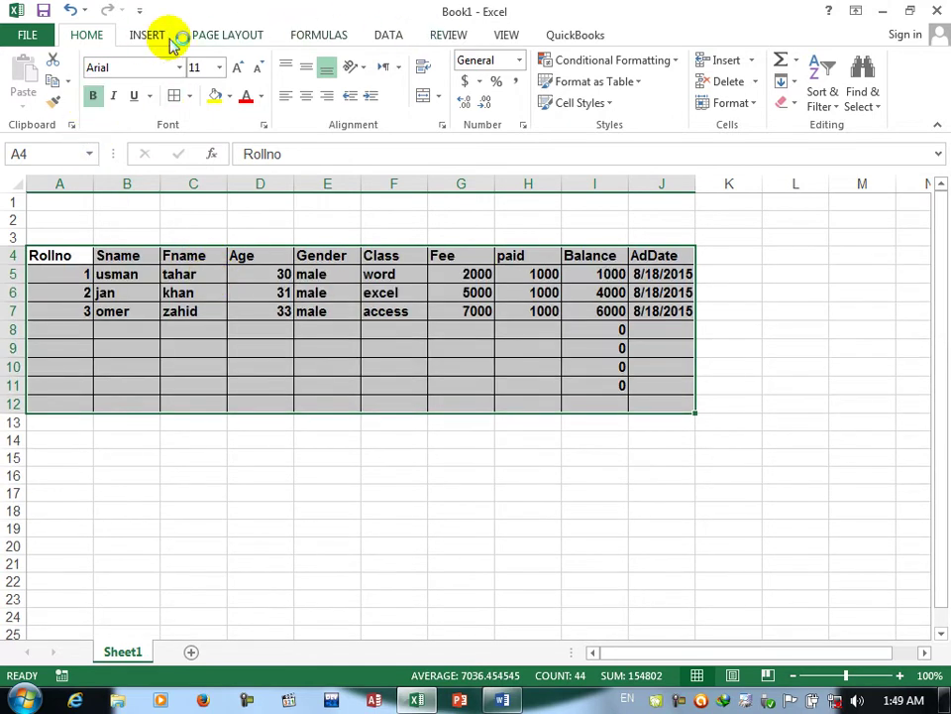
Create a PivotTable from Sheet1 range A4:J12 on a new worksheet.
{"action": "left_click", "coordinate": [148, 36]}
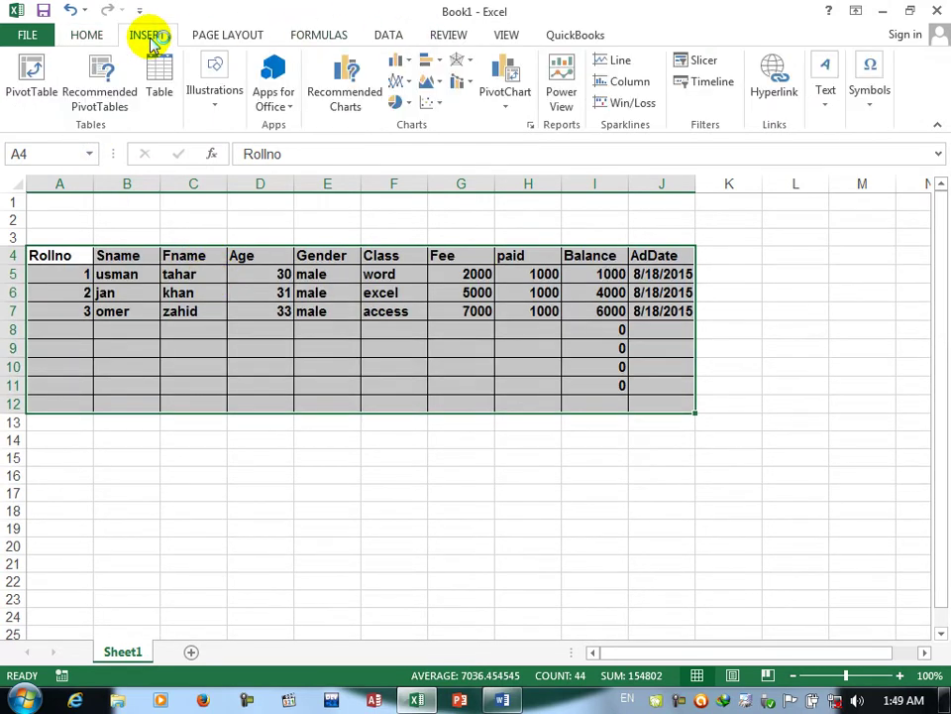
{"action": "left_click", "coordinate": [30, 79]}
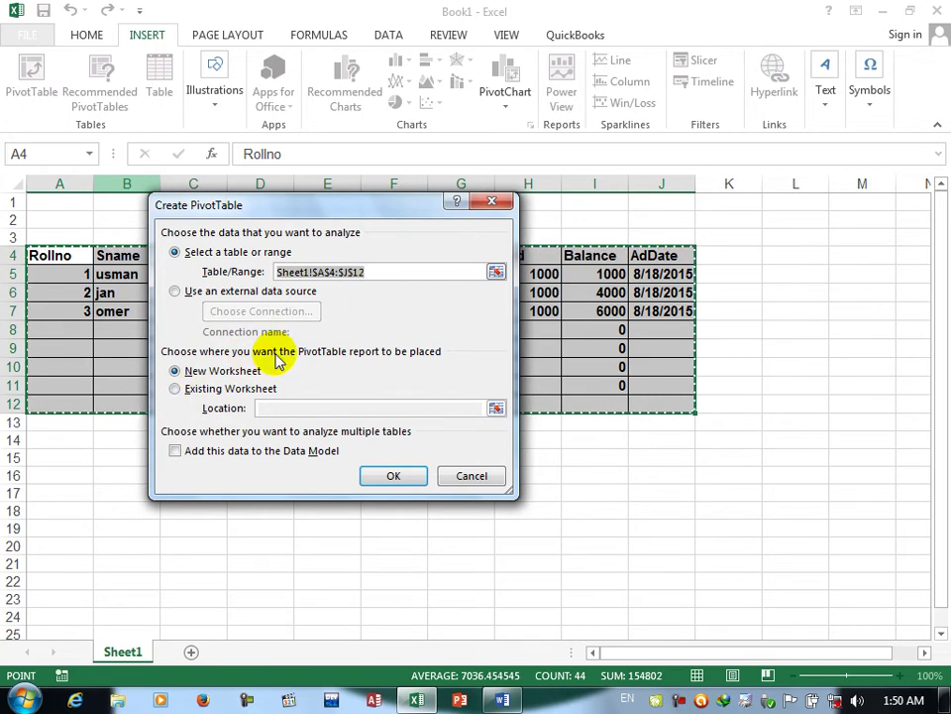
{"action": "left_click", "coordinate": [184, 371]}
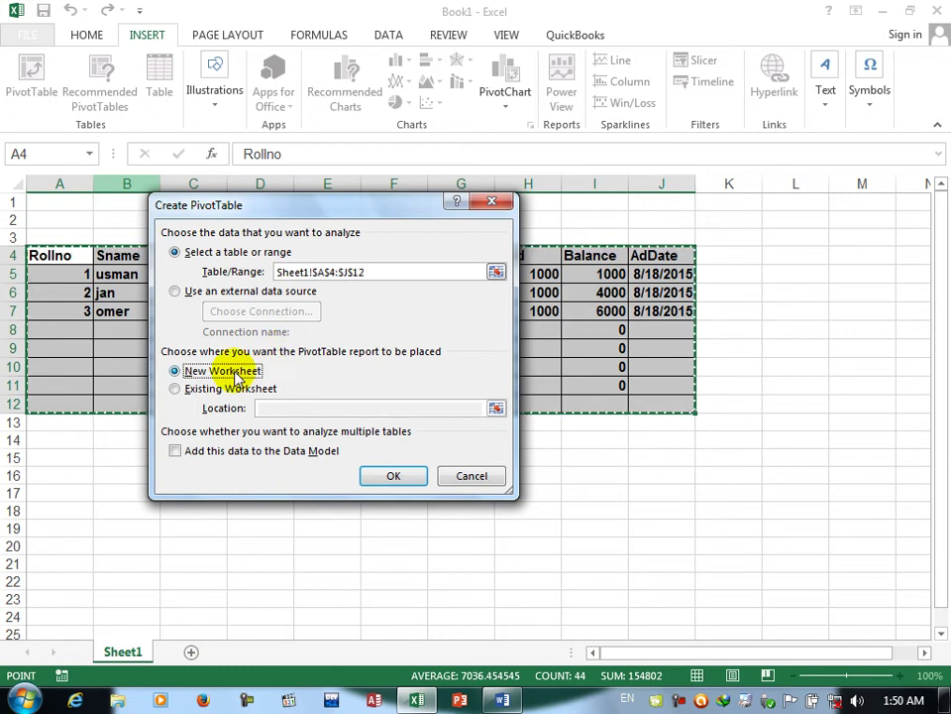
{"action": "left_click", "coordinate": [250, 390]}
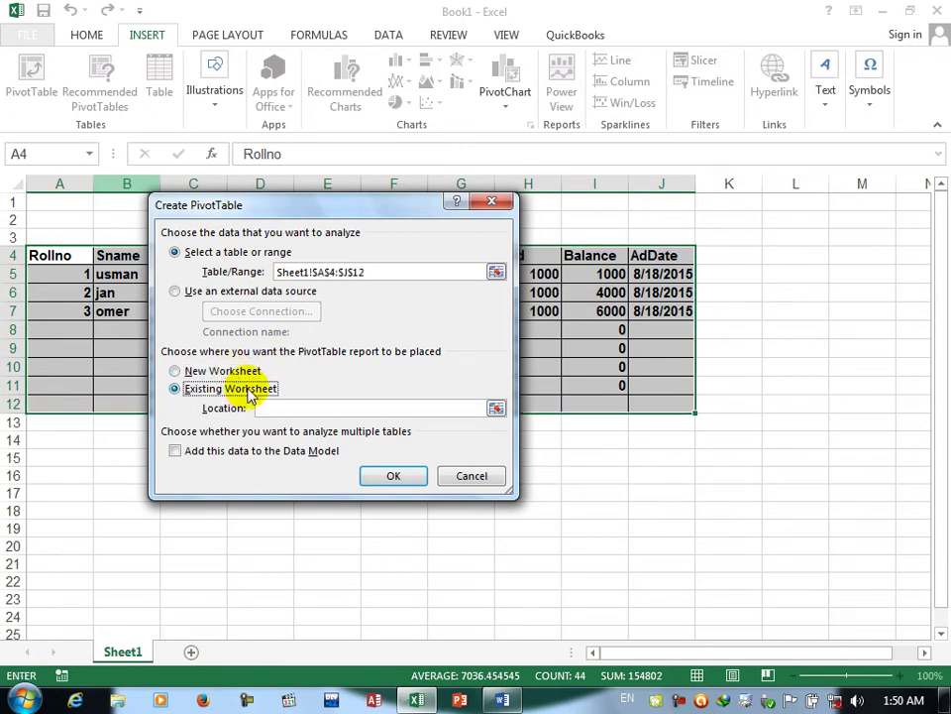
{"action": "left_click", "coordinate": [218, 374]}
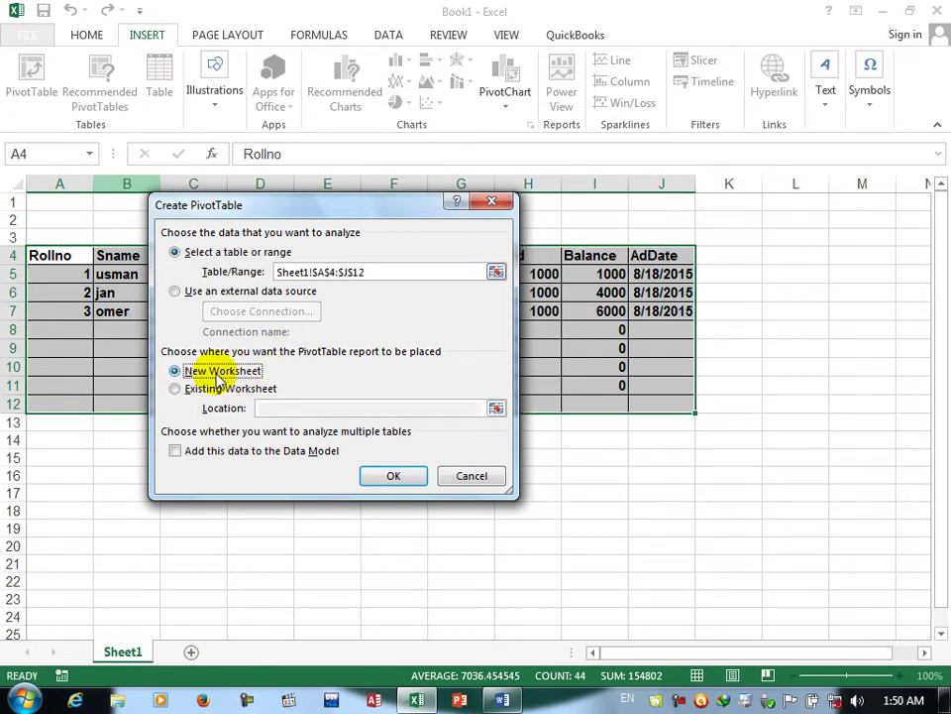
{"action": "left_click", "coordinate": [379, 476]}
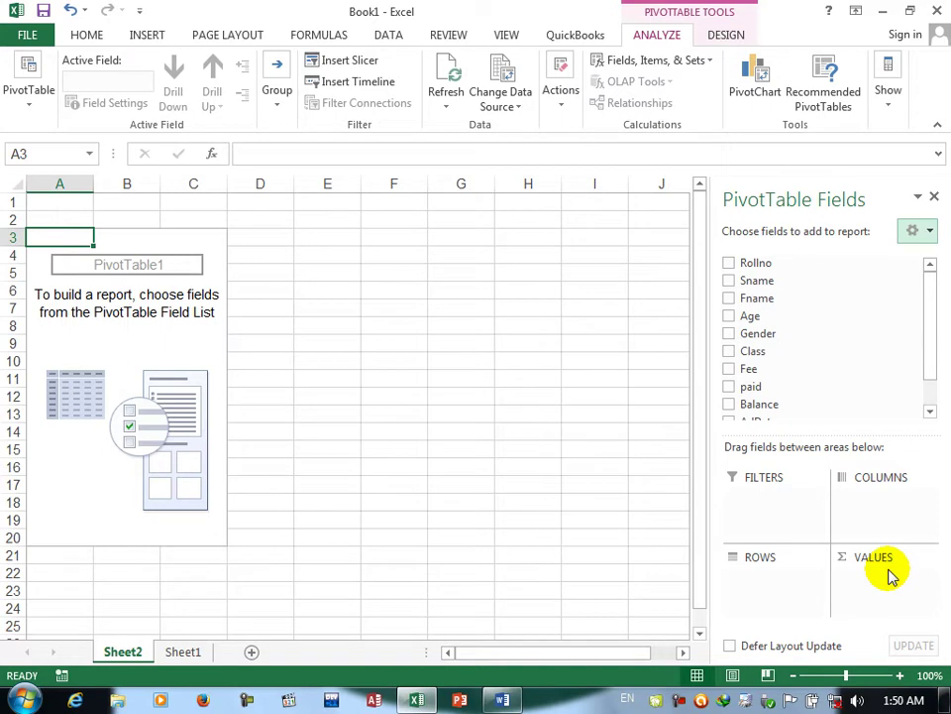
Lay out the PivotTable with Rollno as filter, Sname as columns, Class as rows and Fee as values.
{"action": "left_click_drag", "start_coordinate": [758, 265], "coordinate": [765, 493]}
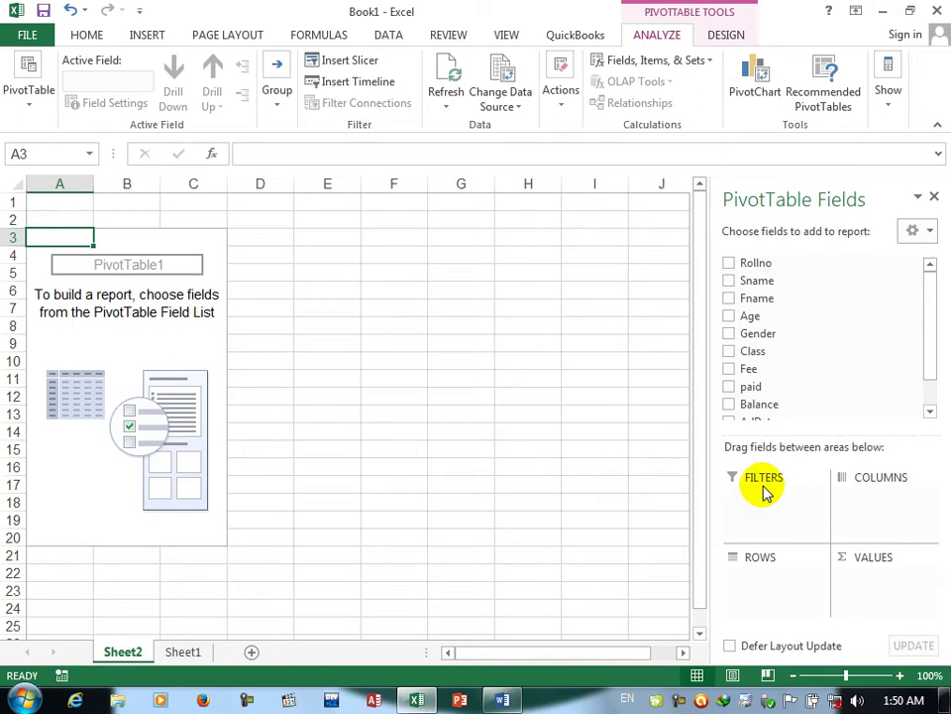
{"action": "left_click_drag", "start_coordinate": [750, 264], "coordinate": [750, 512]}
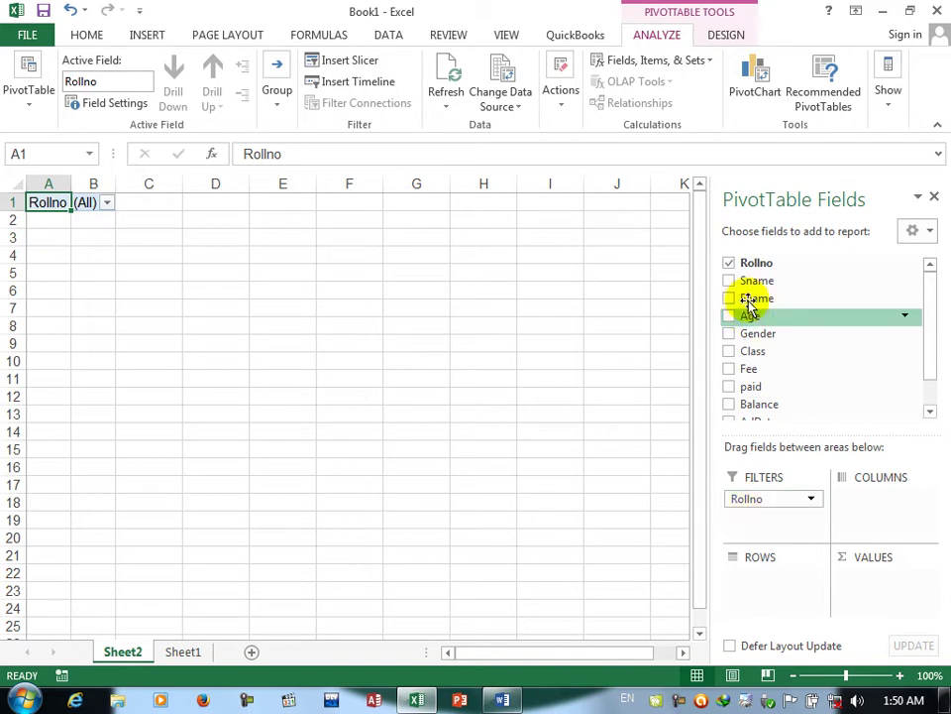
{"action": "left_click_drag", "start_coordinate": [742, 279], "coordinate": [788, 570]}
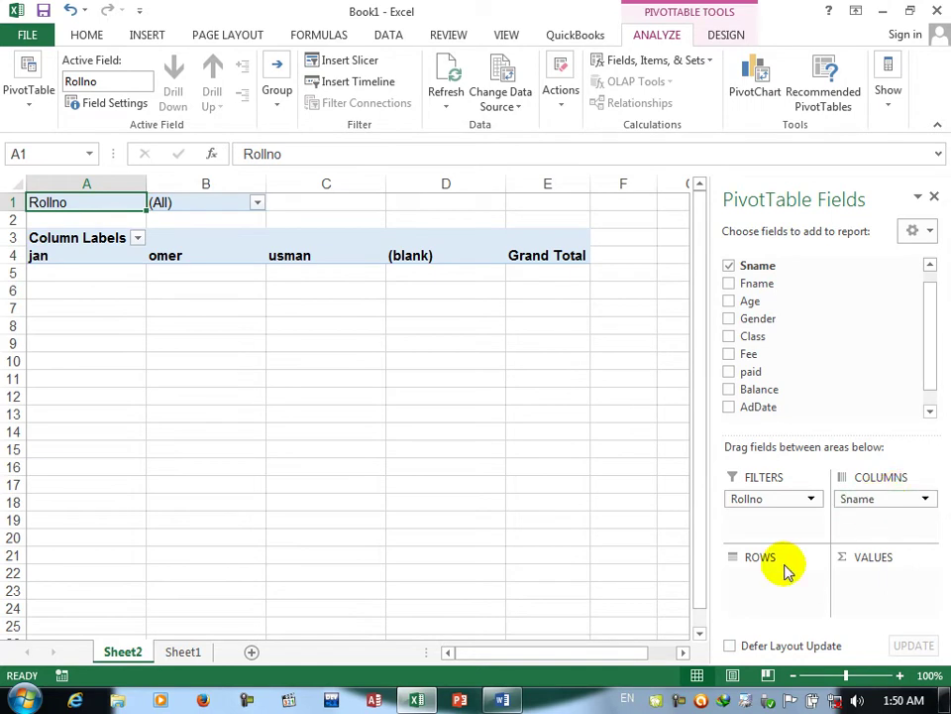
{"action": "left_click_drag", "start_coordinate": [863, 501], "coordinate": [745, 585]}
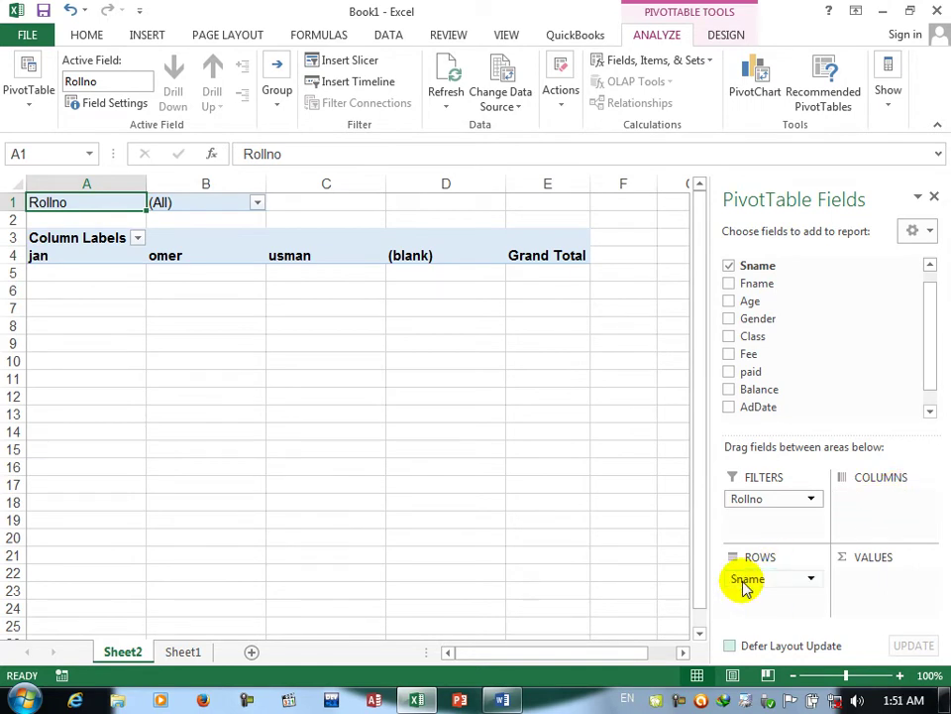
{"action": "left_click_drag", "start_coordinate": [756, 342], "coordinate": [880, 522]}
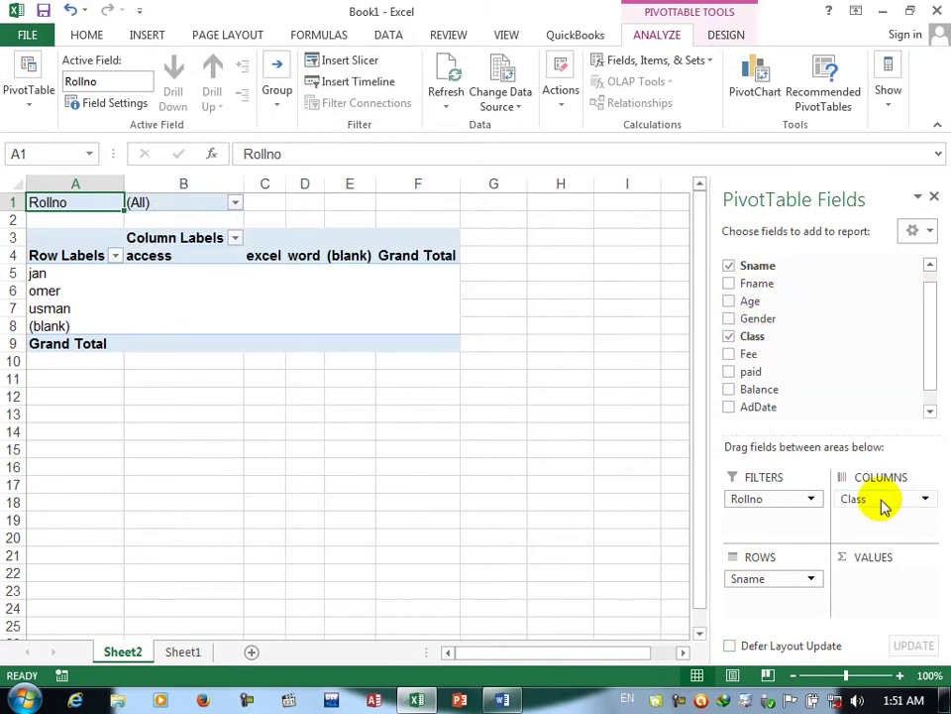
{"action": "mouse_move", "coordinate": [764, 578]}
{"action": "left_mouse_down"}
{"action": "mouse_move", "coordinate": [860, 556]}
{"action": "mouse_move", "coordinate": [898, 516]}
{"action": "mouse_move", "coordinate": [760, 591]}
{"action": "mouse_move", "coordinate": [758, 580]}
{"action": "left_mouse_up"}
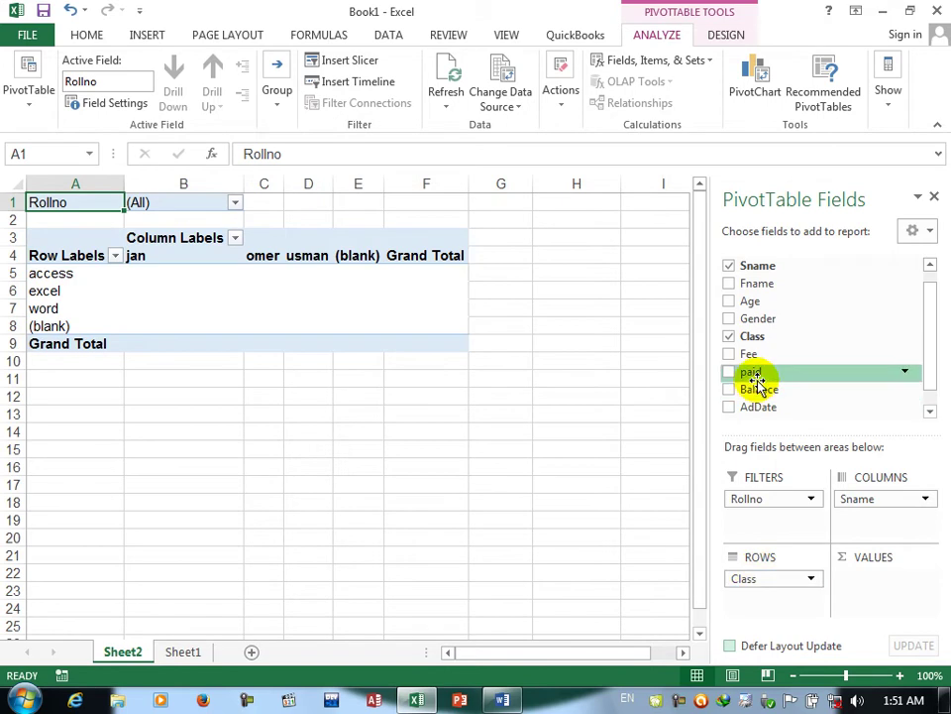
{"action": "left_click_drag", "start_coordinate": [752, 364], "coordinate": [868, 582]}
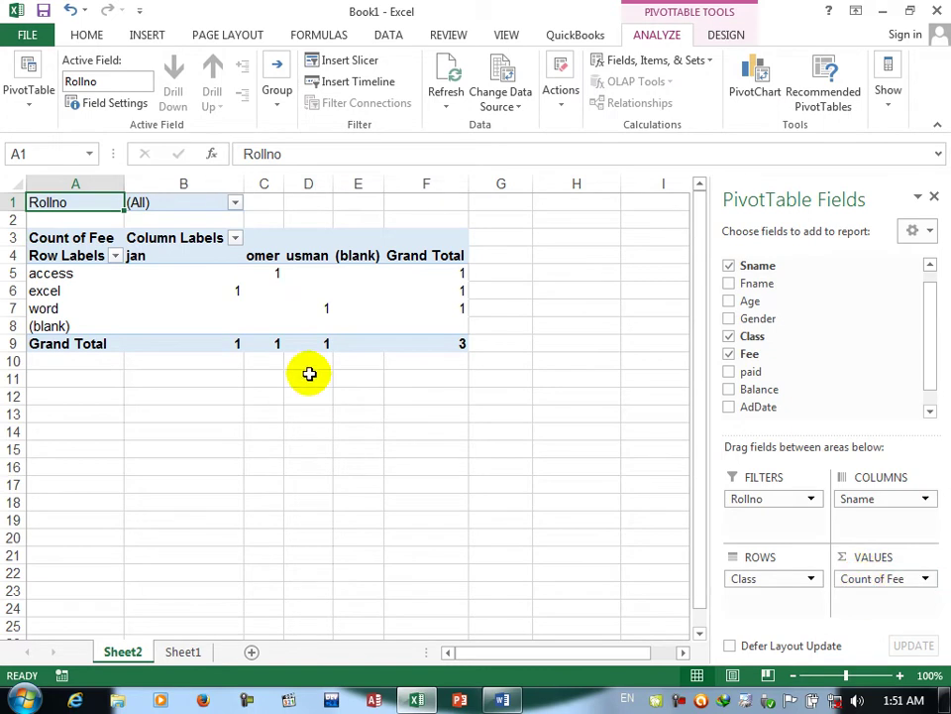
Examine the PivotTable's rows and the options offered for the Rollno, Class and Count of Fee fields.
{"action": "left_click", "coordinate": [16, 237]}
{"action": "left_click_drag", "start_coordinate": [15, 235], "coordinate": [101, 363]}
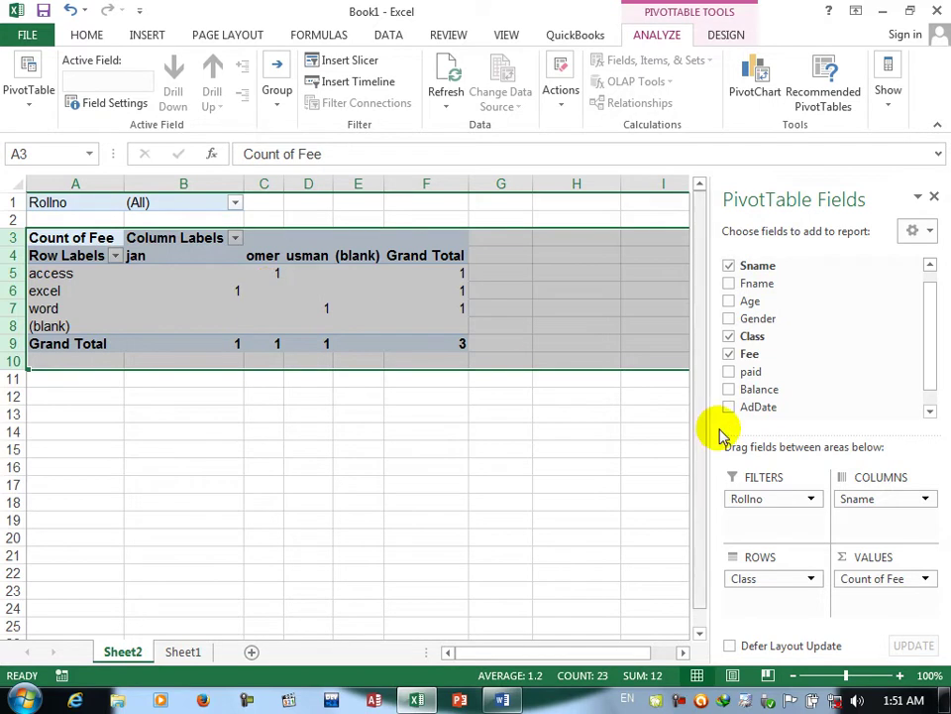
{"action": "left_click", "coordinate": [786, 501]}
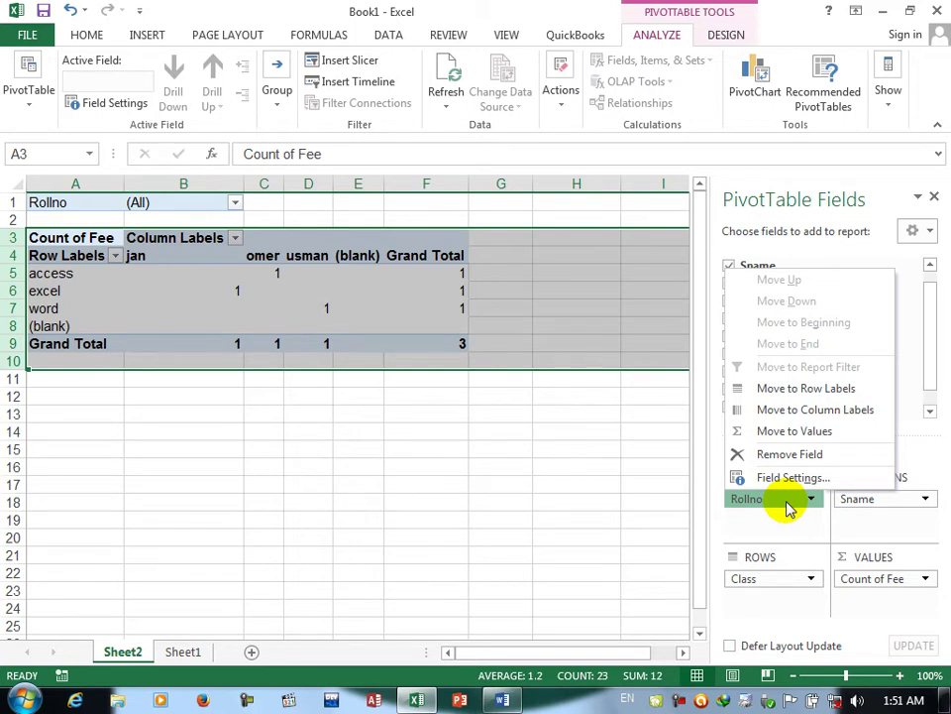
{"action": "left_click", "coordinate": [877, 530]}
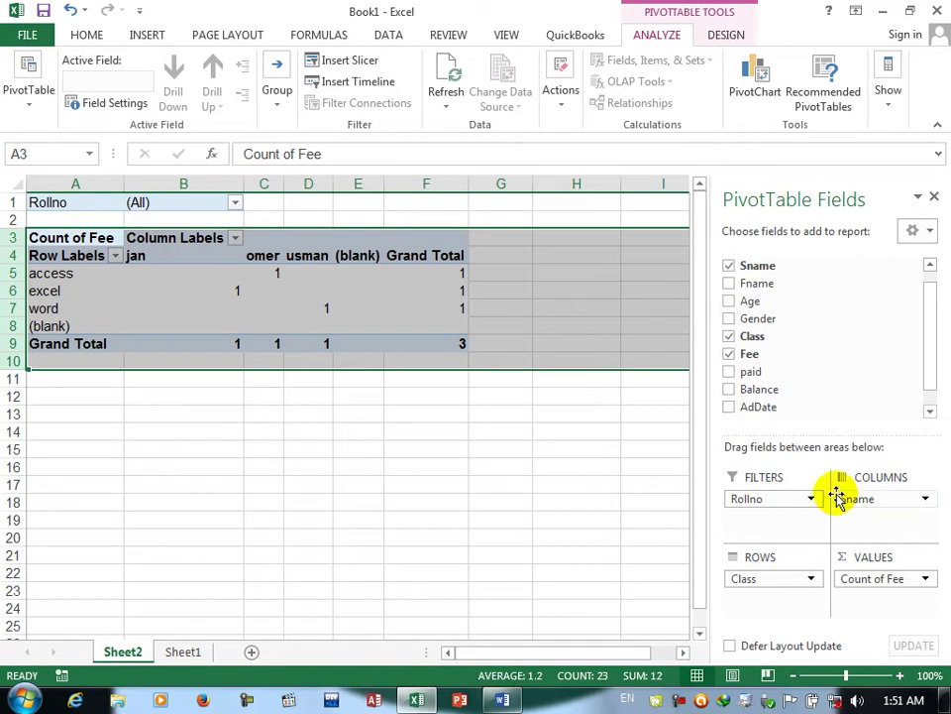
{"action": "left_click", "coordinate": [756, 581]}
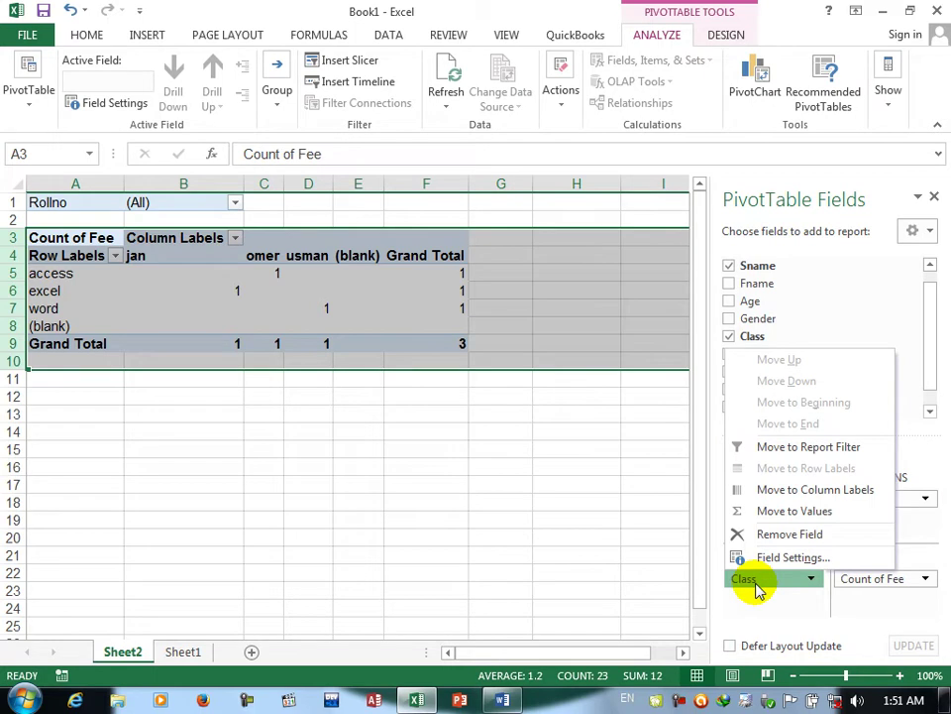
{"action": "left_click", "coordinate": [872, 583]}
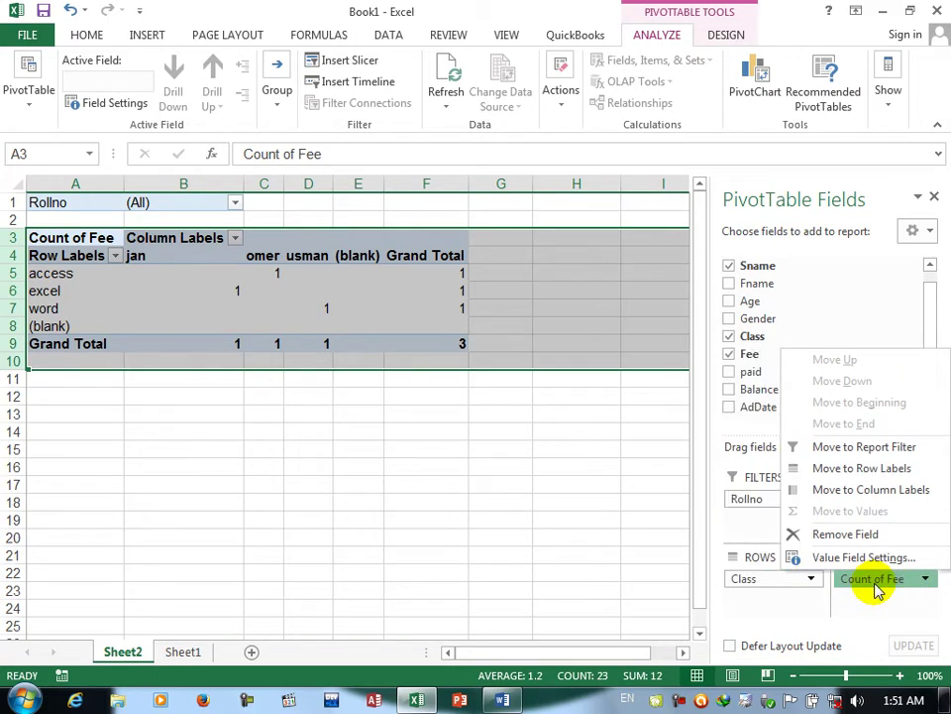
{"action": "left_click", "coordinate": [748, 533]}
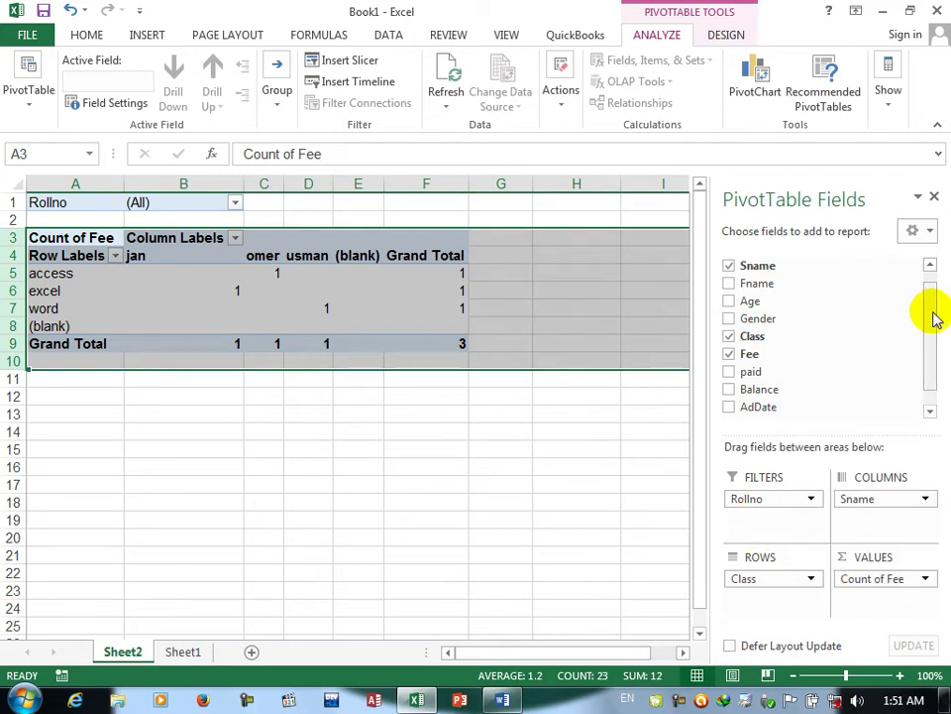
Add AdDate below Sname in the PivotTable's columns area and inspect cells in the date and total columns.
{"action": "left_click_drag", "start_coordinate": [771, 416], "coordinate": [896, 517]}
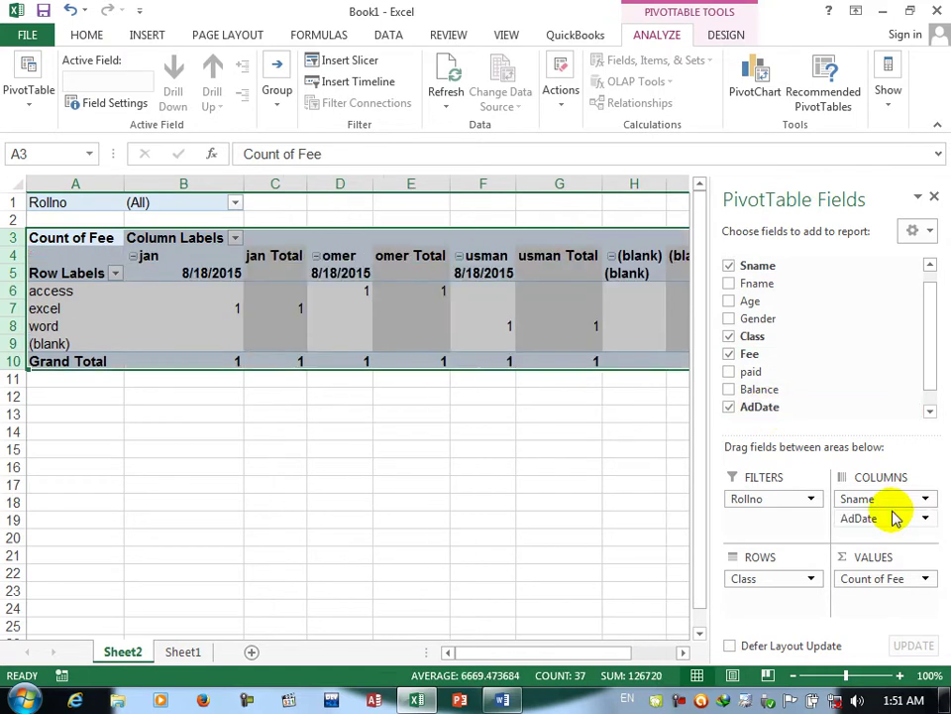
{"action": "left_click", "coordinate": [356, 290]}
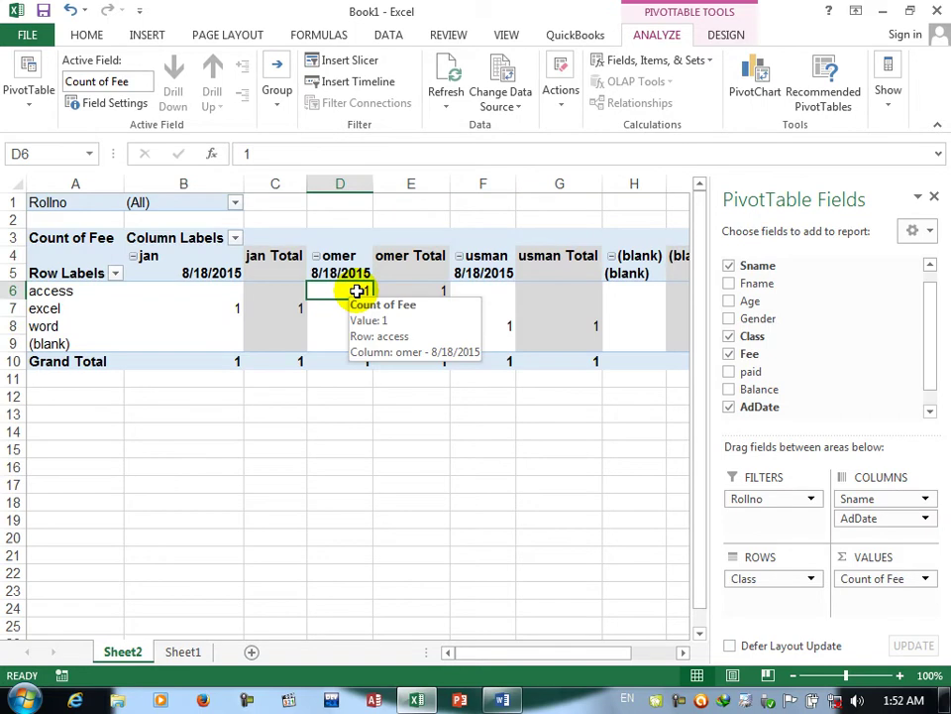
{"action": "left_click", "coordinate": [428, 290]}
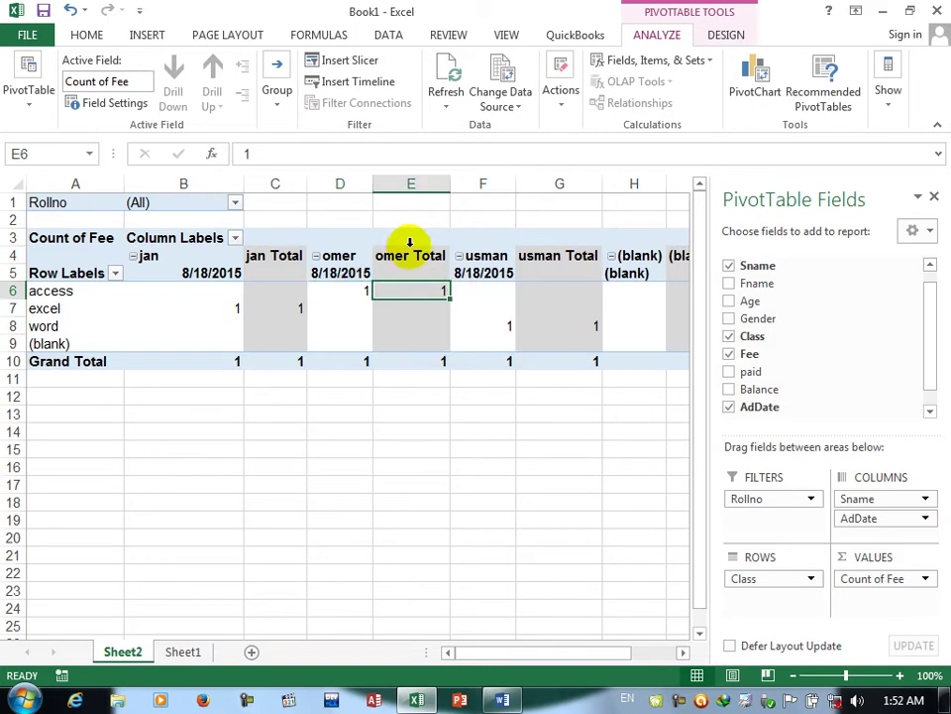
{"action": "left_click", "coordinate": [503, 291]}
{"action": "left_click", "coordinate": [487, 270]}
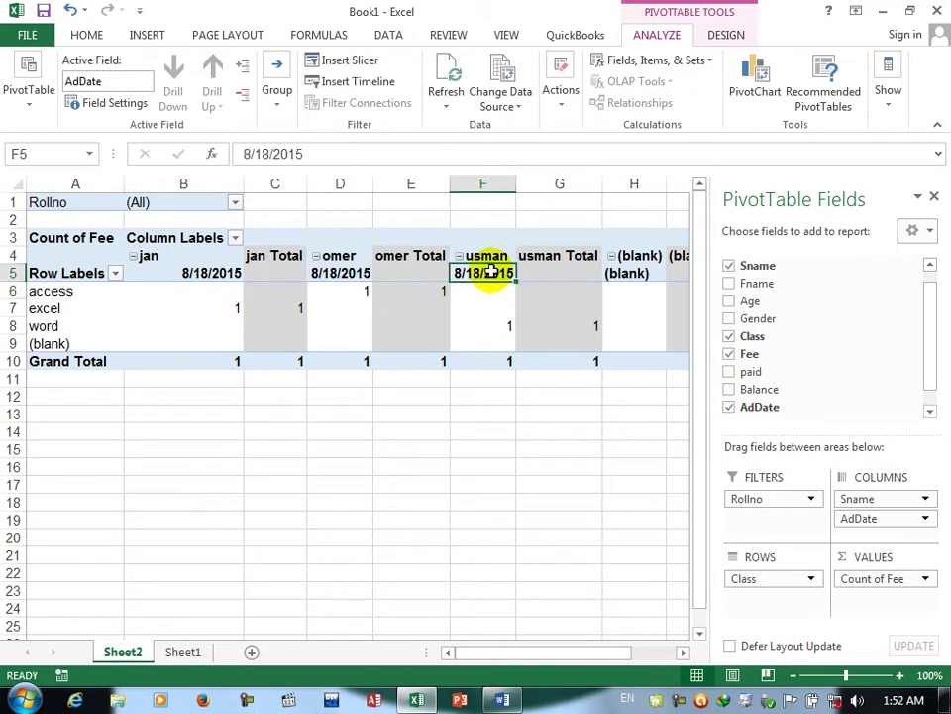
Move AdDate to the PivotTable's rows and Class to its filters, add paid to the values, and close the field list.
{"action": "left_click_drag", "start_coordinate": [873, 518], "coordinate": [762, 599]}
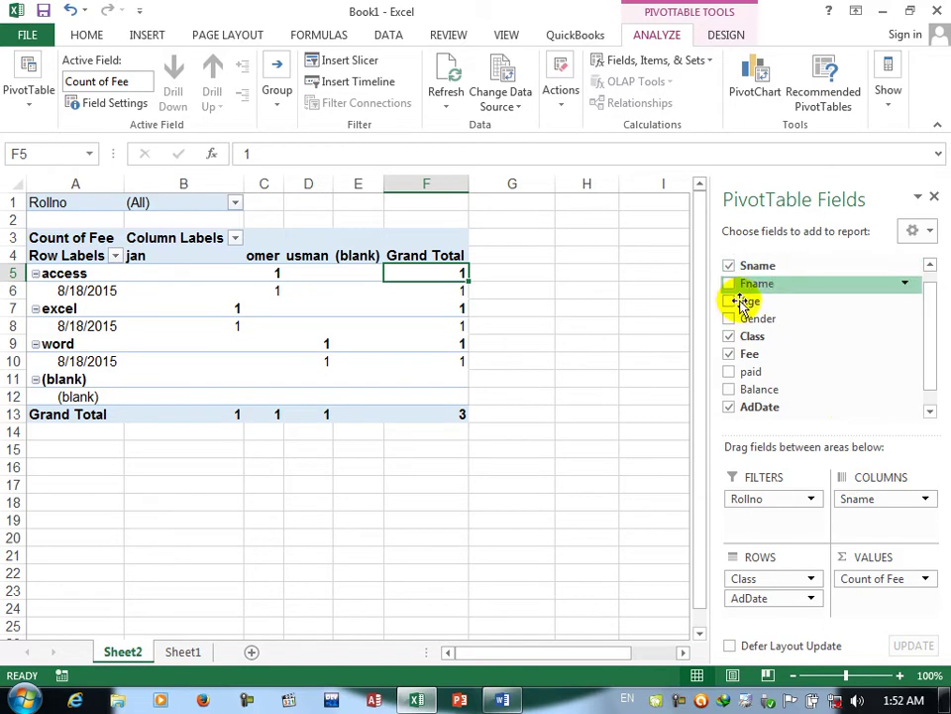
{"action": "left_click_drag", "start_coordinate": [743, 284], "coordinate": [847, 352]}
{"action": "left_click_drag", "start_coordinate": [748, 340], "coordinate": [767, 526]}
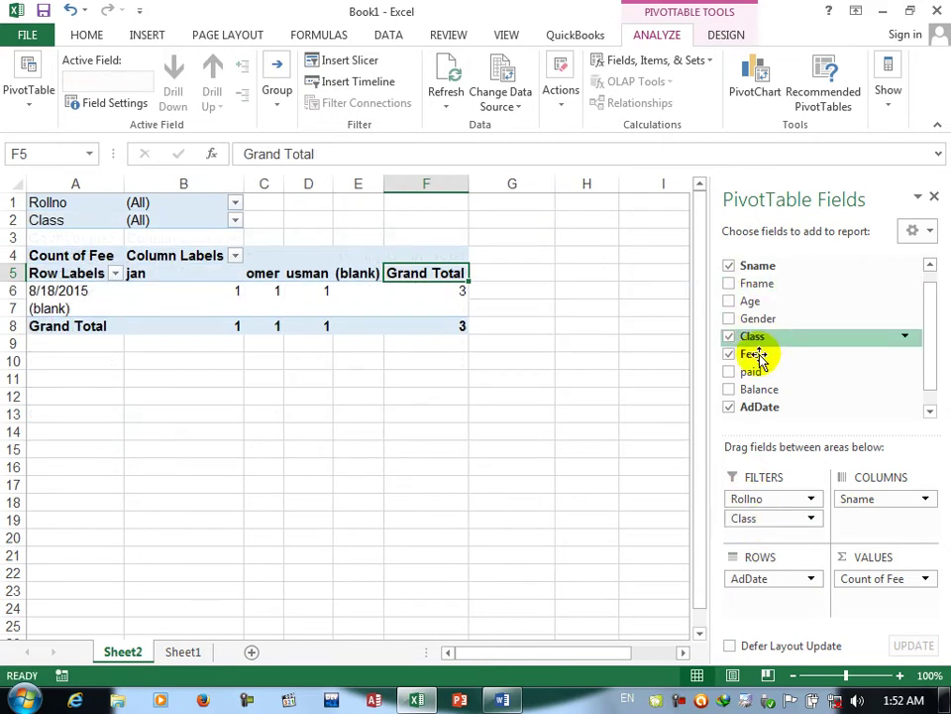
{"action": "left_click_drag", "start_coordinate": [735, 372], "coordinate": [872, 602]}
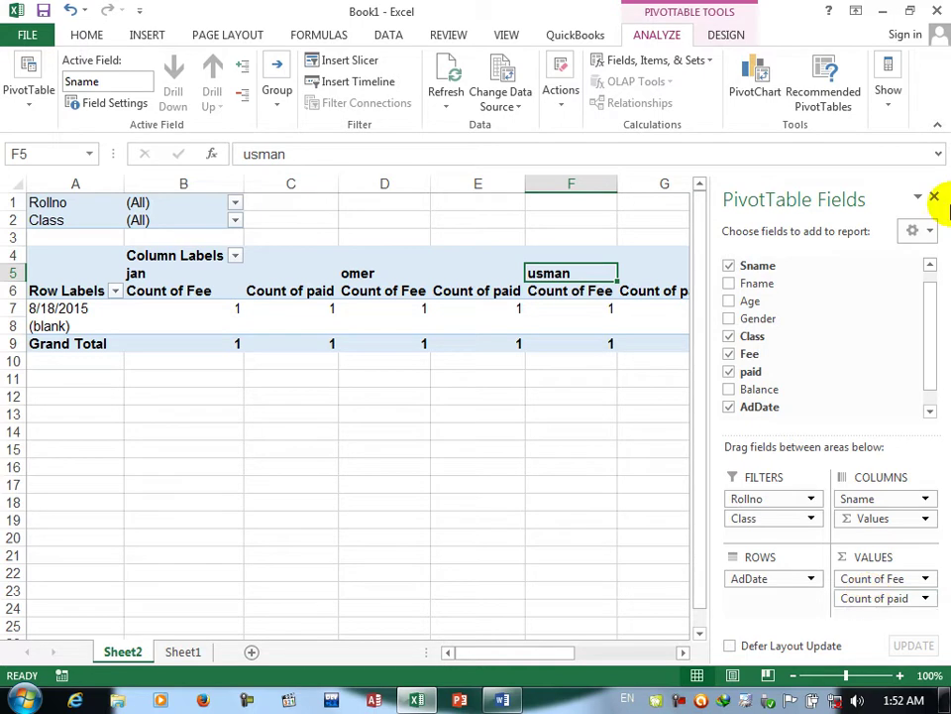
{"action": "left_click", "coordinate": [935, 197]}
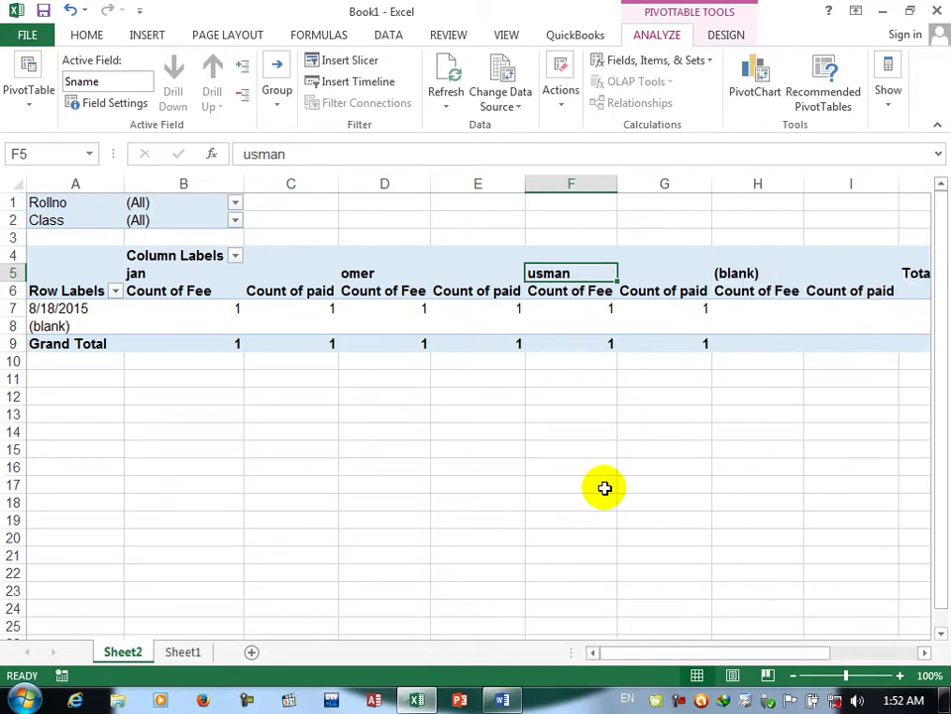
{"action": "key", "text": "alt+F4"}
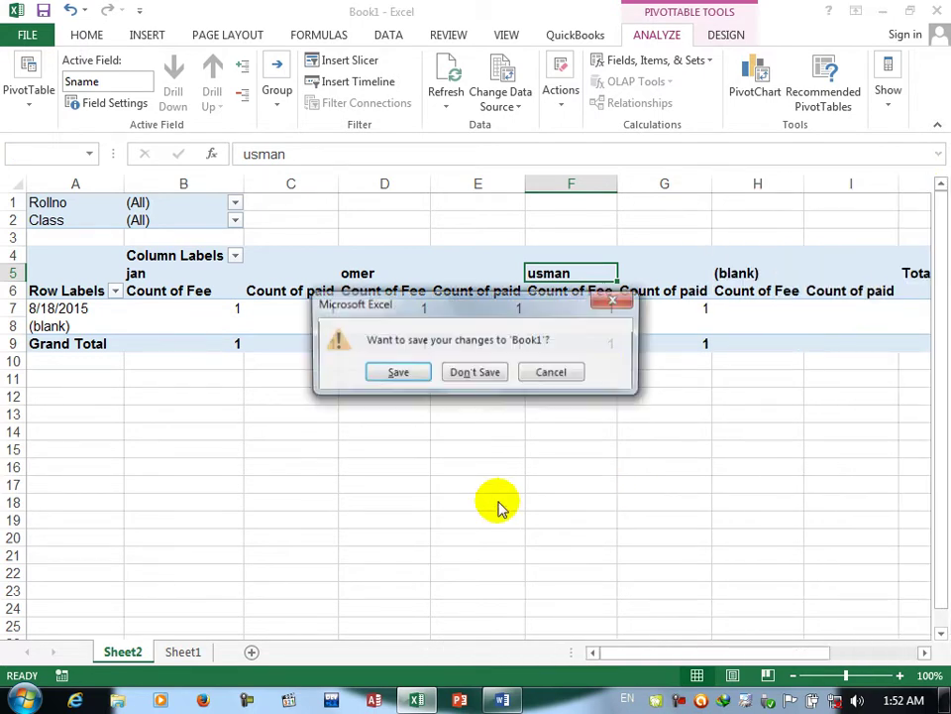
{"action": "left_click", "coordinate": [602, 302]}
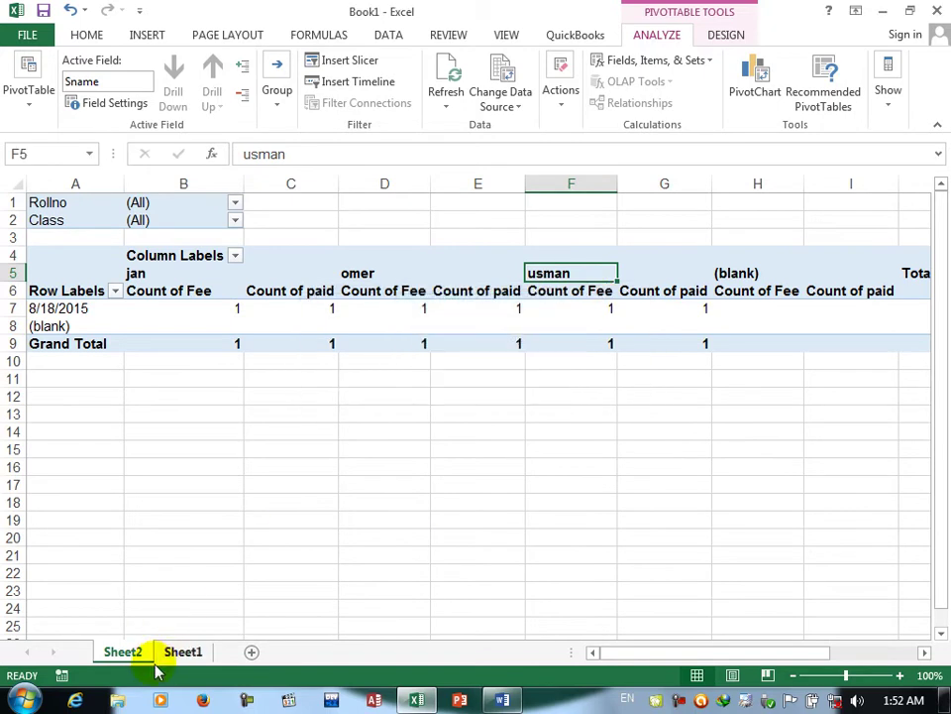
Delete the Sheet2 worksheet that holds the PivotTable.
{"action": "right_click", "coordinate": [129, 656]}
{"action": "left_click", "coordinate": [184, 466]}
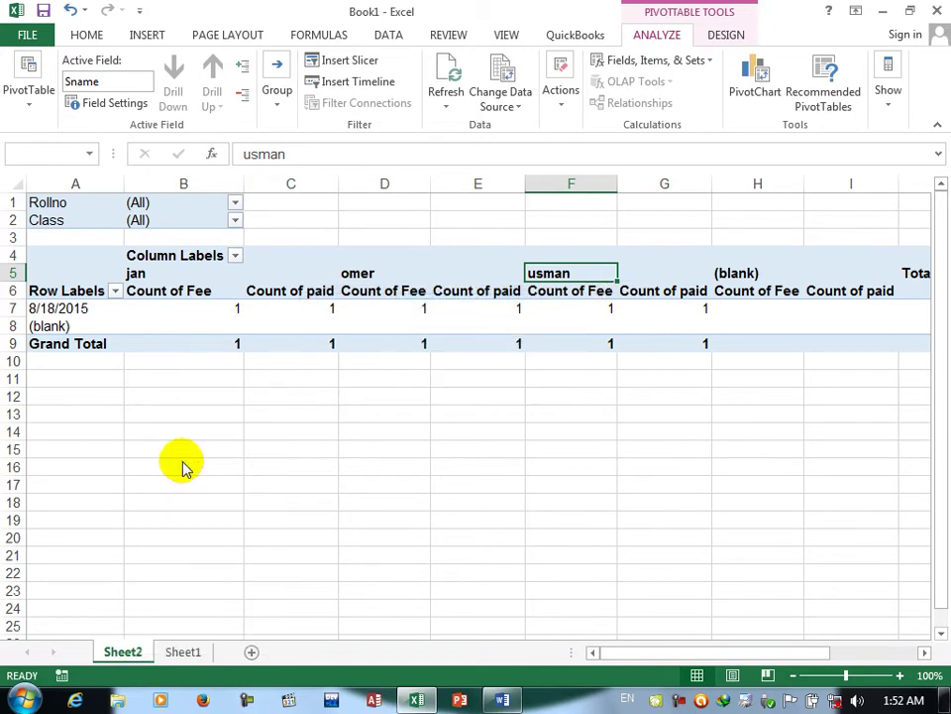
{"action": "left_click", "coordinate": [442, 400]}
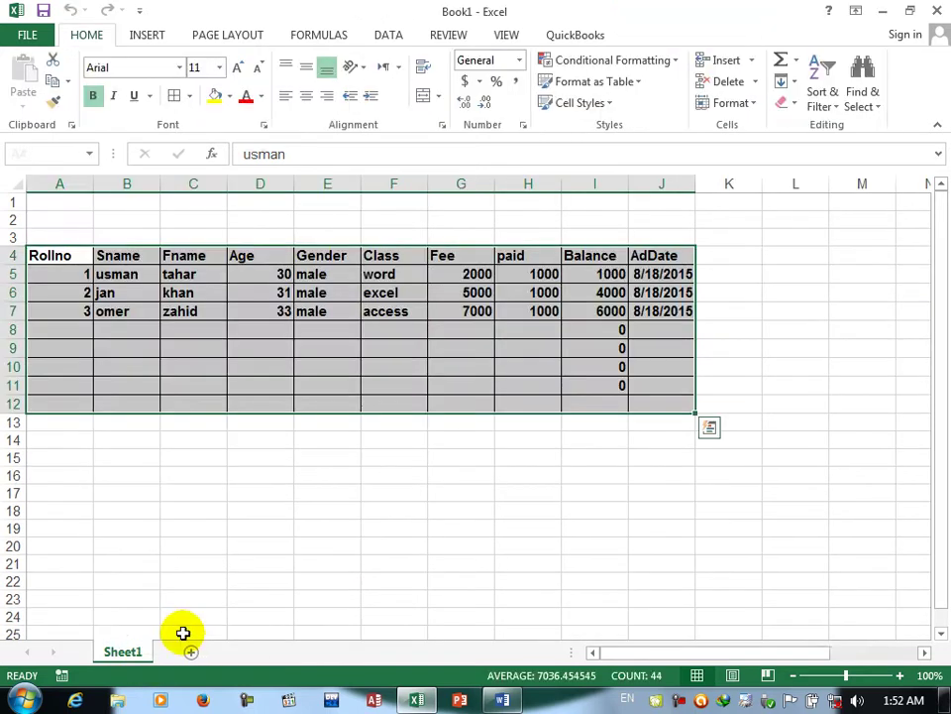
Create another PivotTable from Sheet1 range A4:J12 on a new worksheet.
{"action": "left_click", "coordinate": [146, 35]}
{"action": "left_click", "coordinate": [44, 81]}
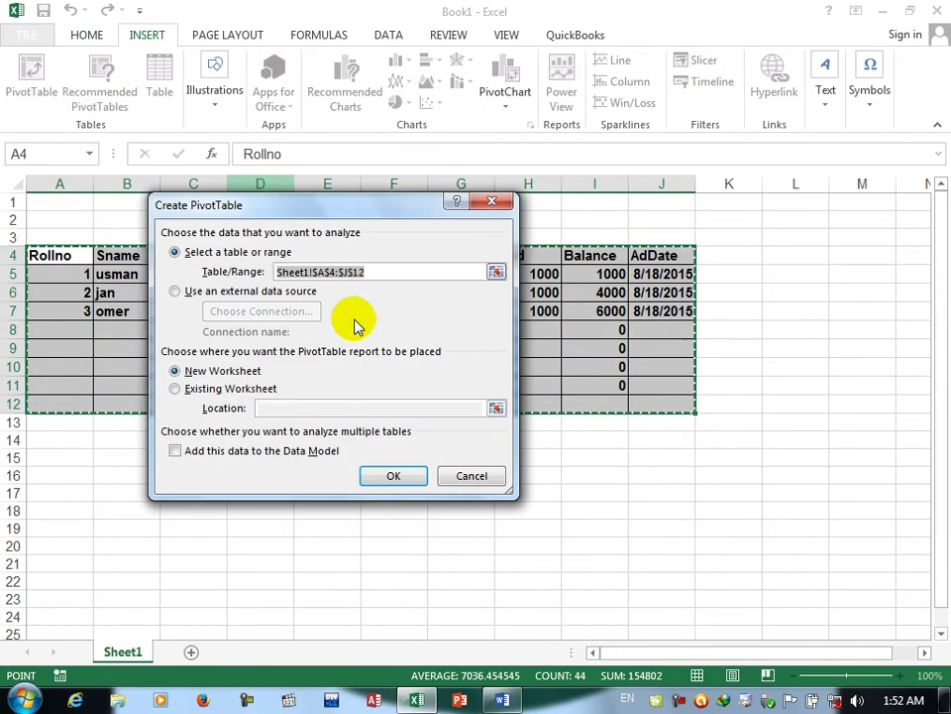
{"action": "left_click", "coordinate": [390, 476]}
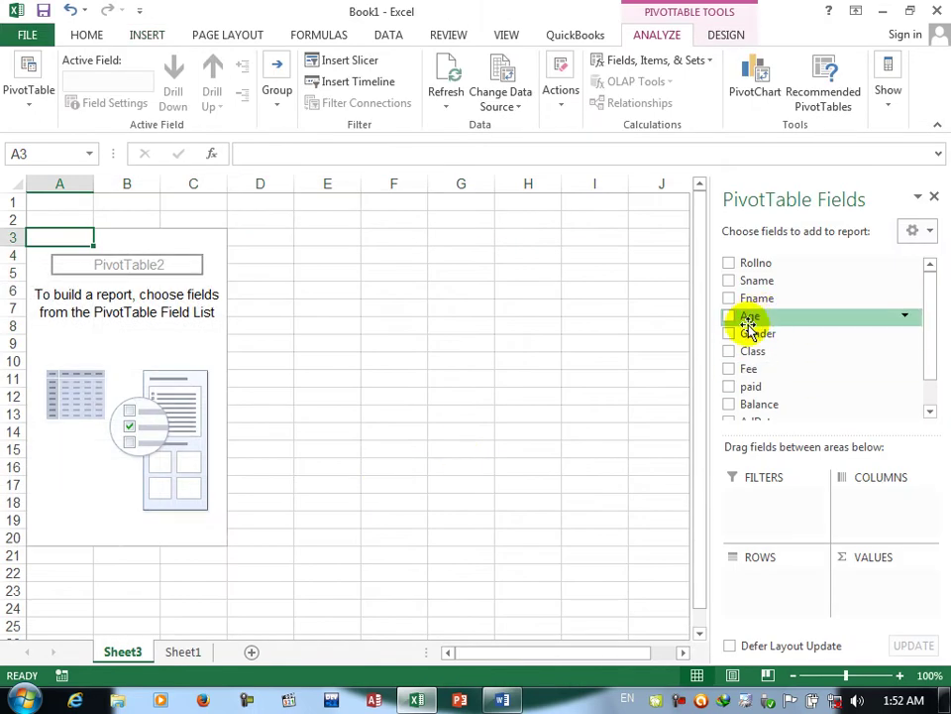
Add Fee to the PivotTable's values area and summarize it by Sum.
{"action": "left_click_drag", "start_coordinate": [741, 368], "coordinate": [867, 570]}
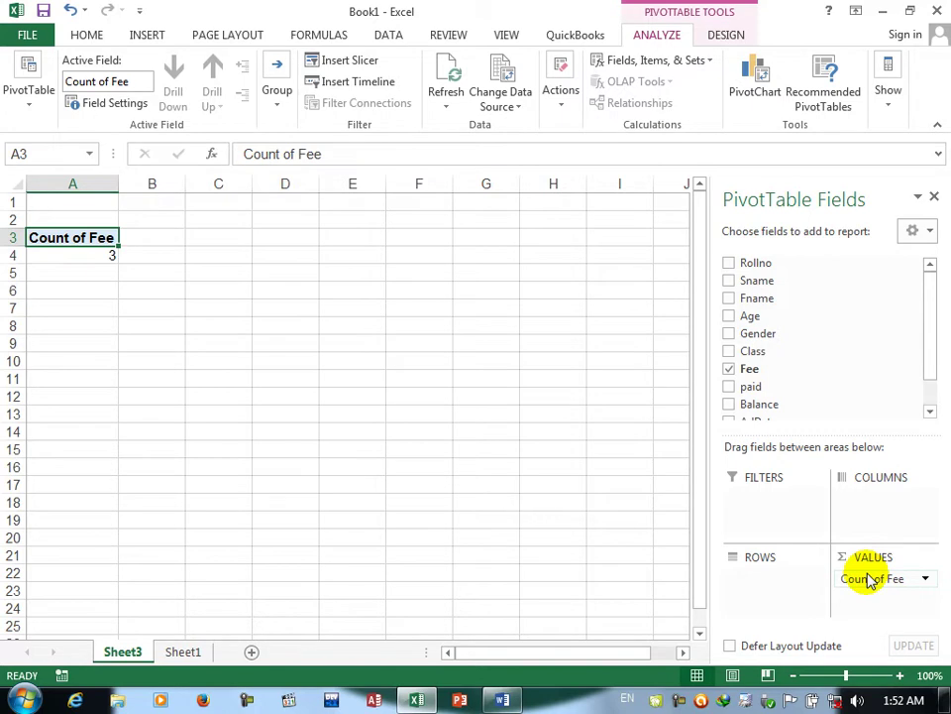
{"action": "left_click", "coordinate": [926, 579]}
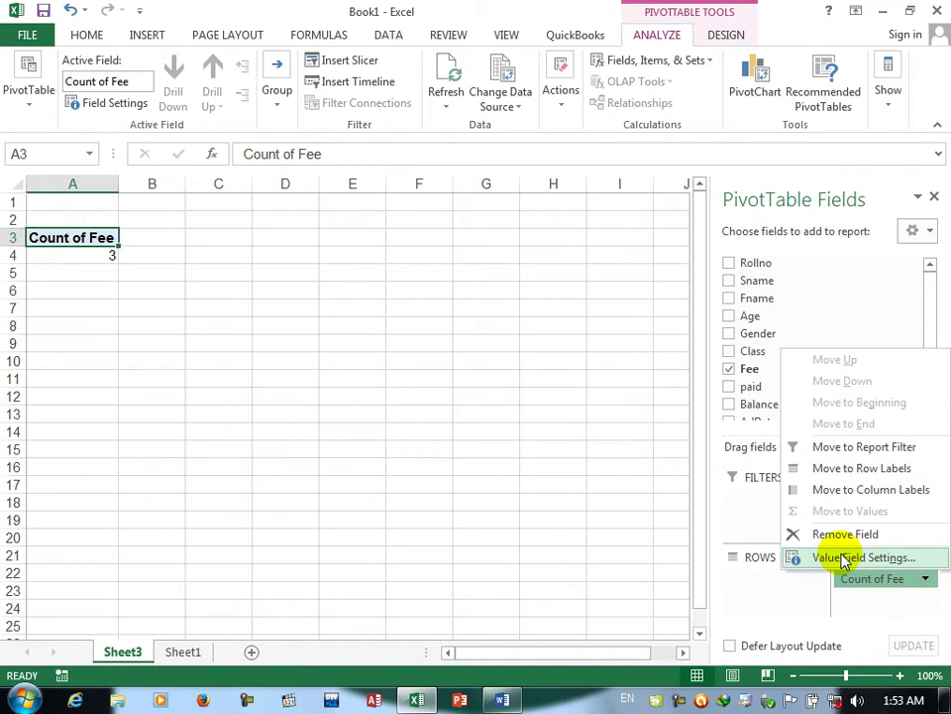
{"action": "left_click", "coordinate": [844, 559]}
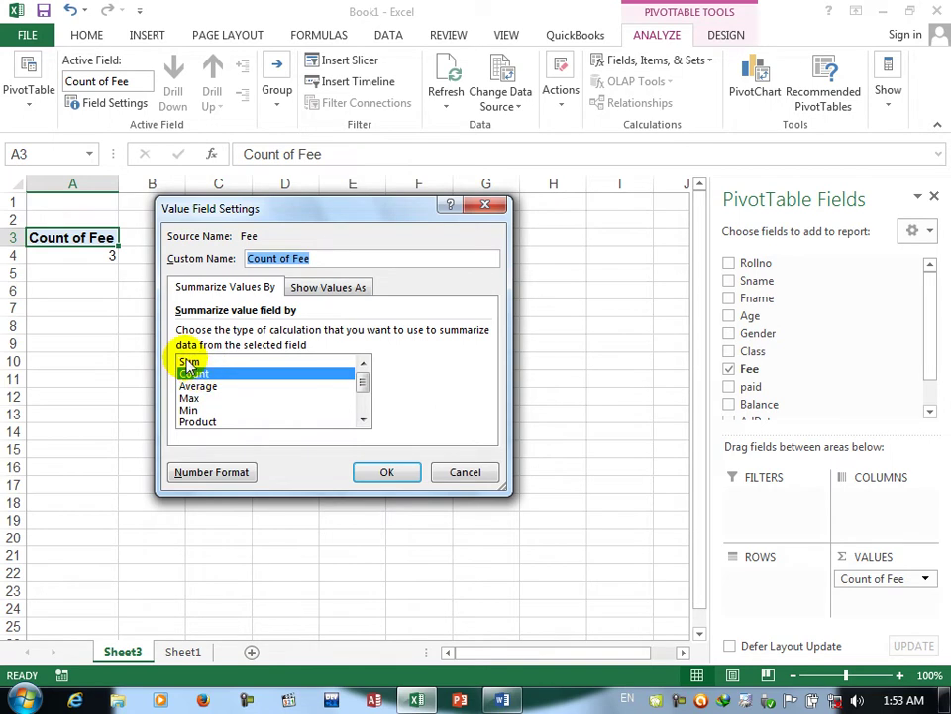
{"action": "left_click", "coordinate": [192, 361]}
{"action": "left_click", "coordinate": [385, 472]}
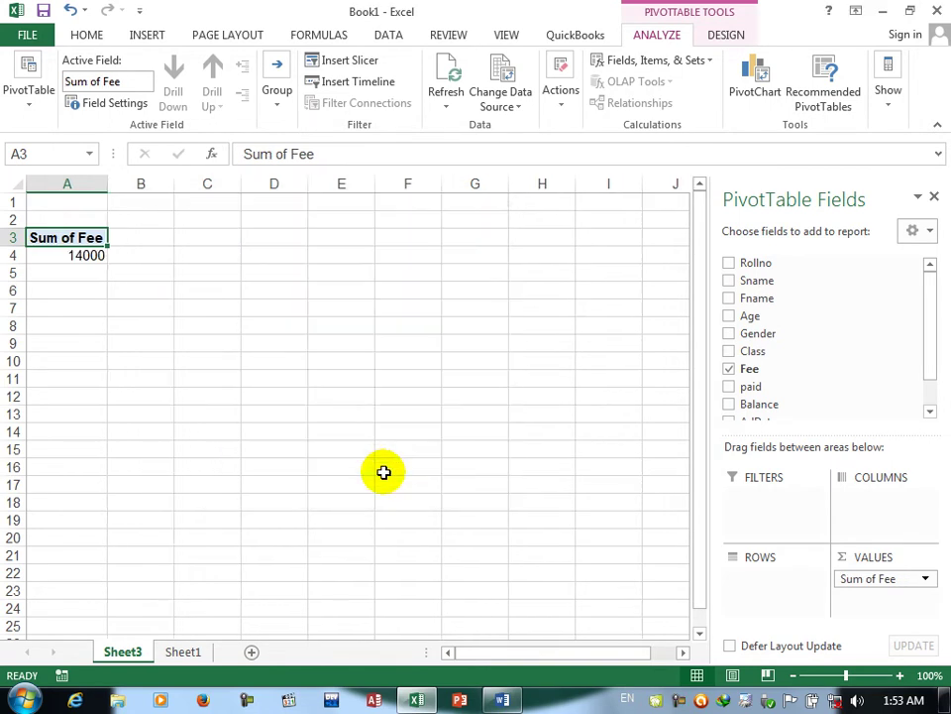
Add Rollno to the values area summarized by Count, and inspect the Fee and Rollno result cells.
{"action": "left_click_drag", "start_coordinate": [793, 265], "coordinate": [883, 597]}
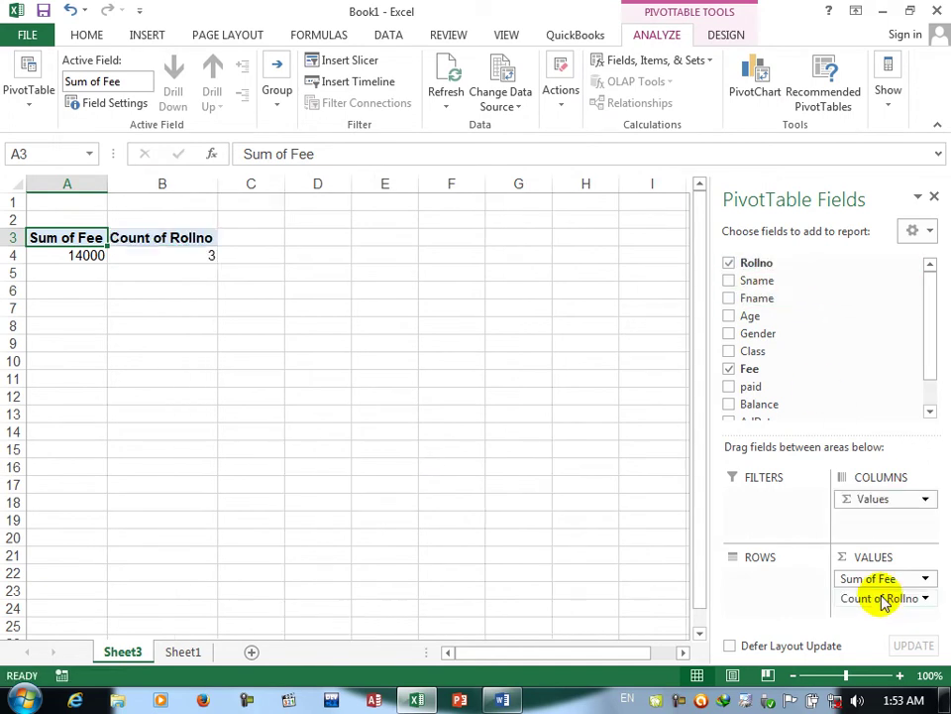
{"action": "left_click", "coordinate": [925, 598]}
{"action": "left_click", "coordinate": [863, 577]}
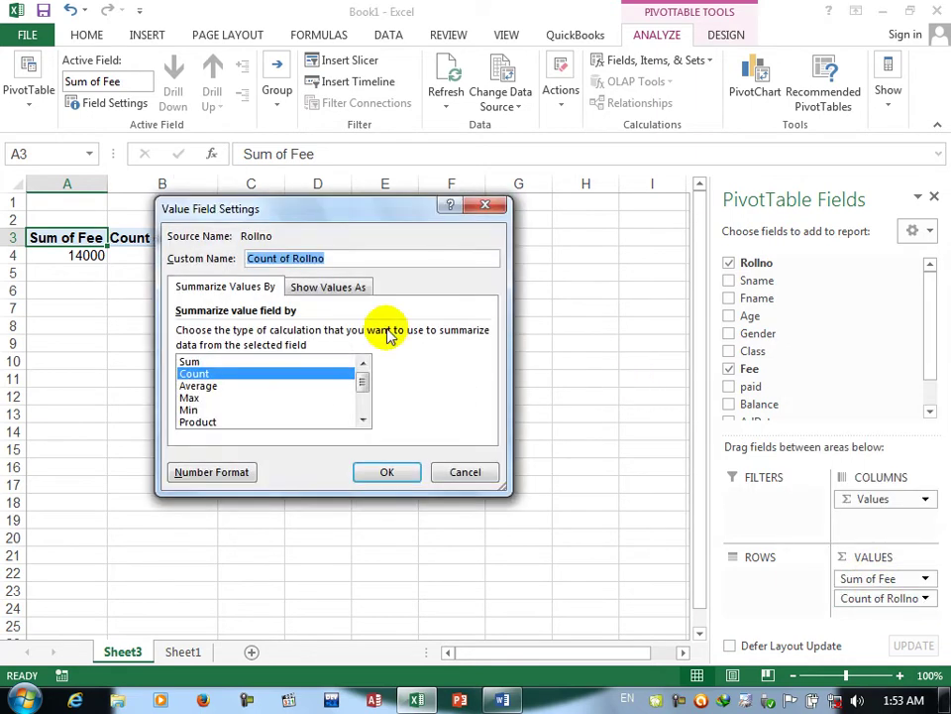
{"action": "left_click", "coordinate": [223, 378]}
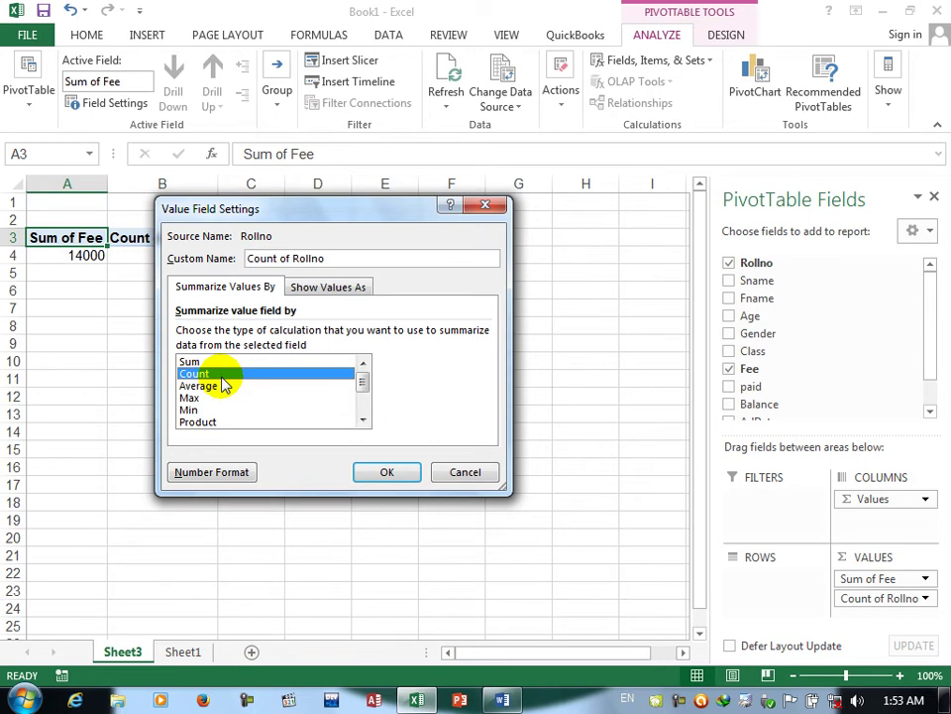
{"action": "left_click", "coordinate": [373, 471]}
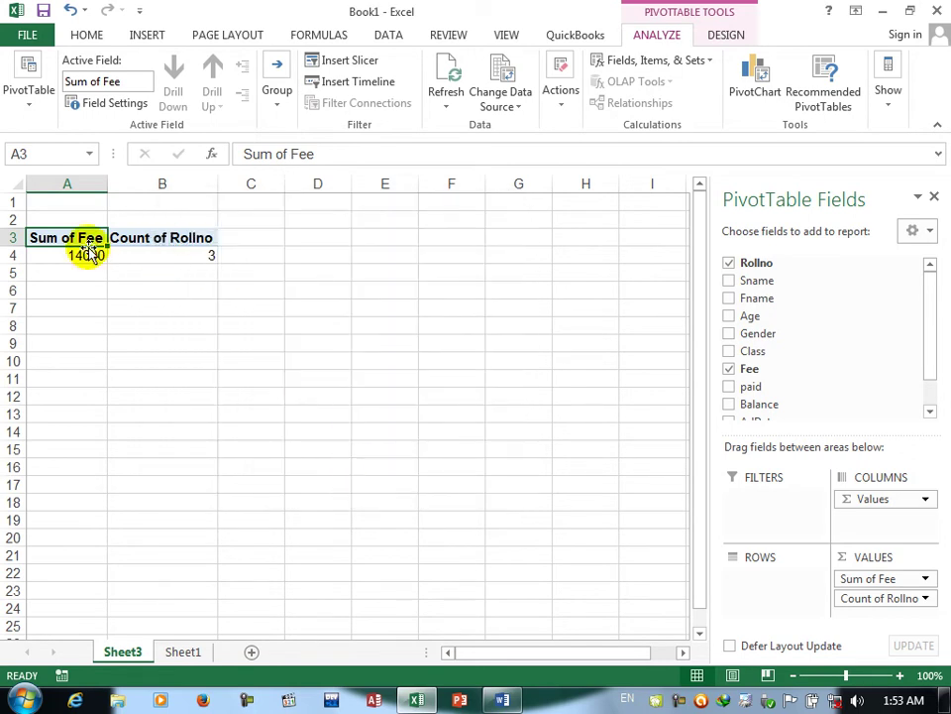
{"action": "left_click", "coordinate": [46, 264]}
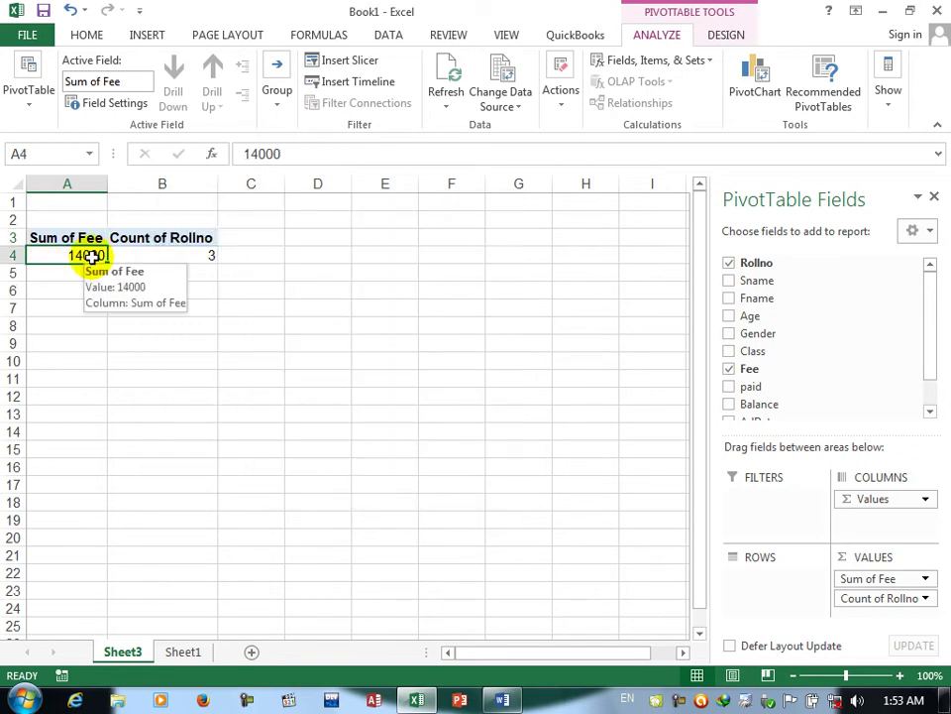
{"action": "left_click", "coordinate": [177, 257]}
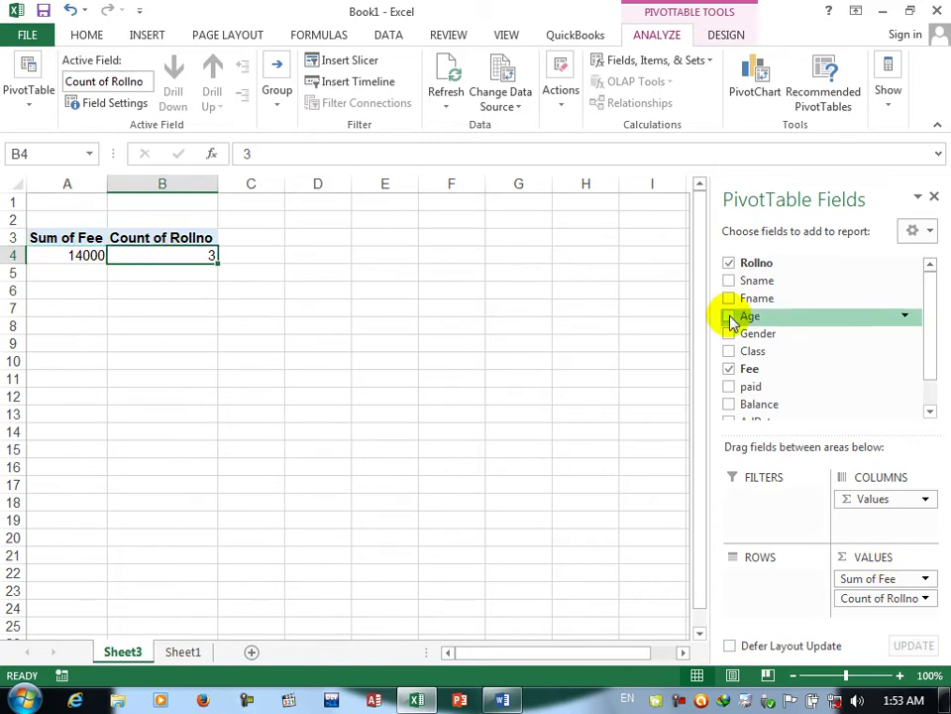
Add paid to the PivotTable's values area and summarize it by Sum.
{"action": "left_click_drag", "start_coordinate": [769, 387], "coordinate": [876, 626]}
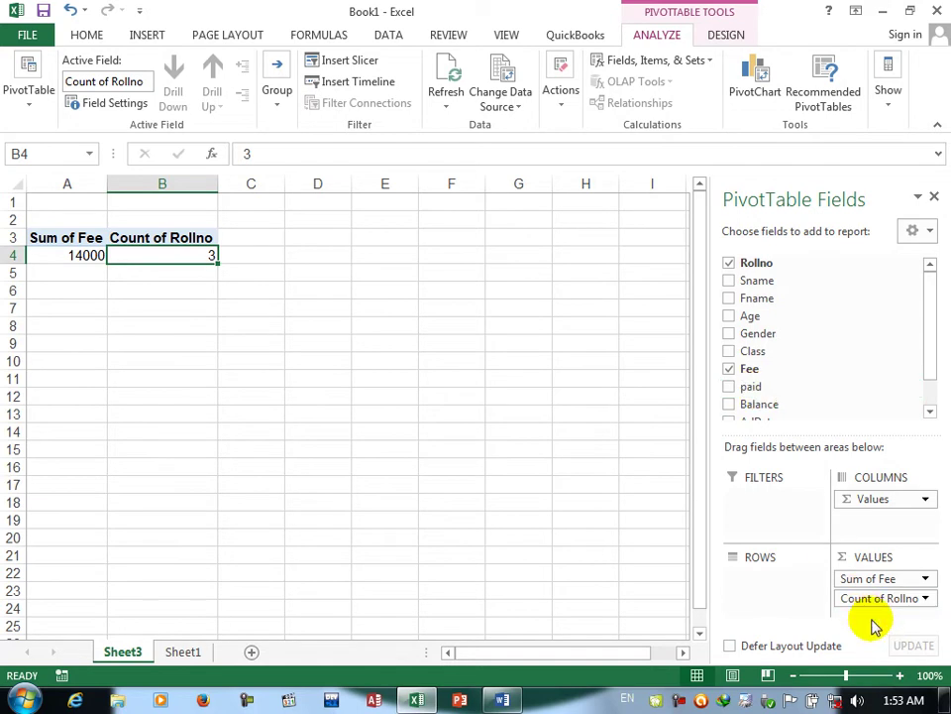
{"action": "left_click_drag", "start_coordinate": [733, 388], "coordinate": [872, 605]}
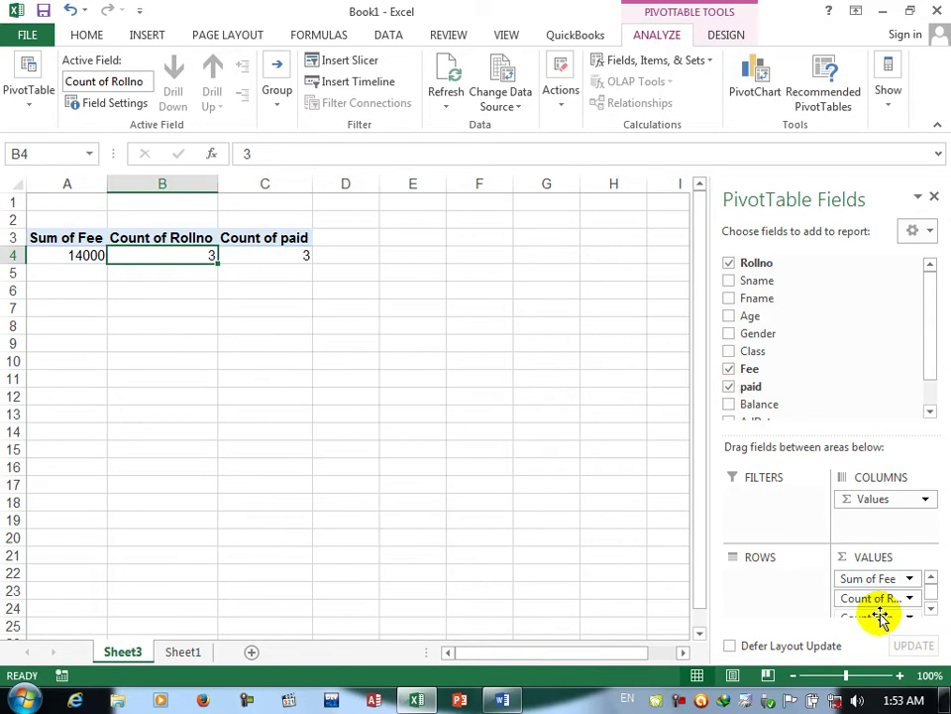
{"action": "left_click", "coordinate": [260, 255]}
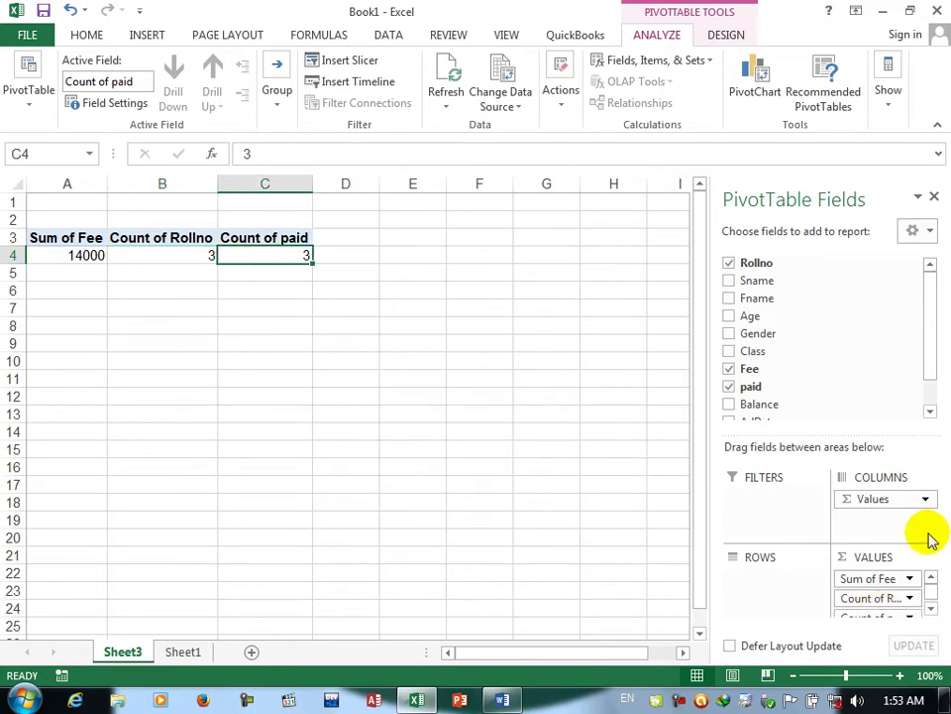
{"action": "left_click", "coordinate": [932, 609]}
{"action": "left_click", "coordinate": [908, 607]}
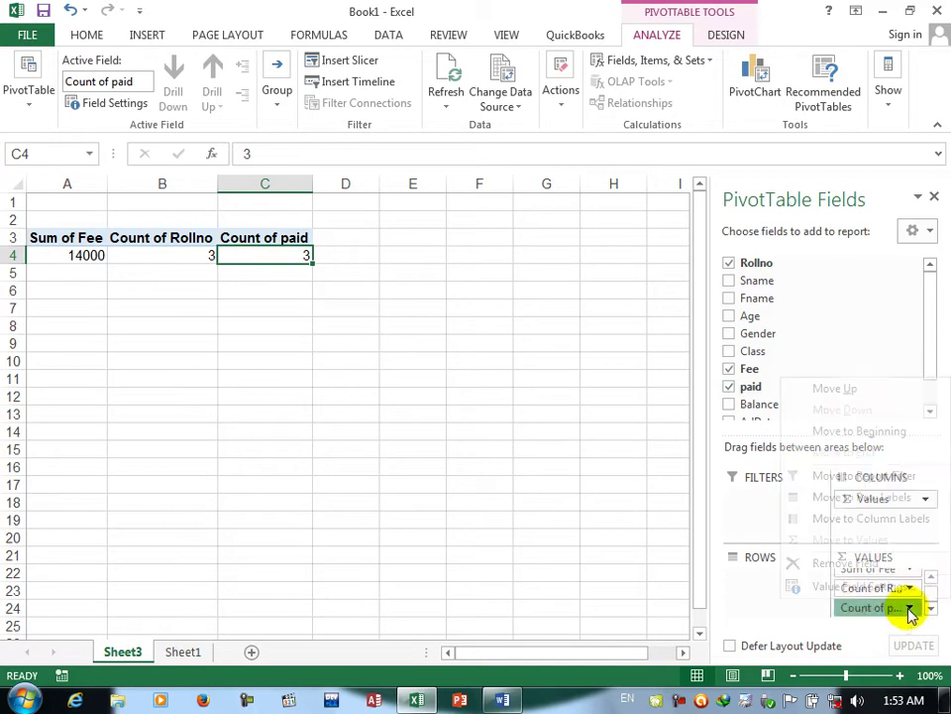
{"action": "left_click", "coordinate": [860, 587]}
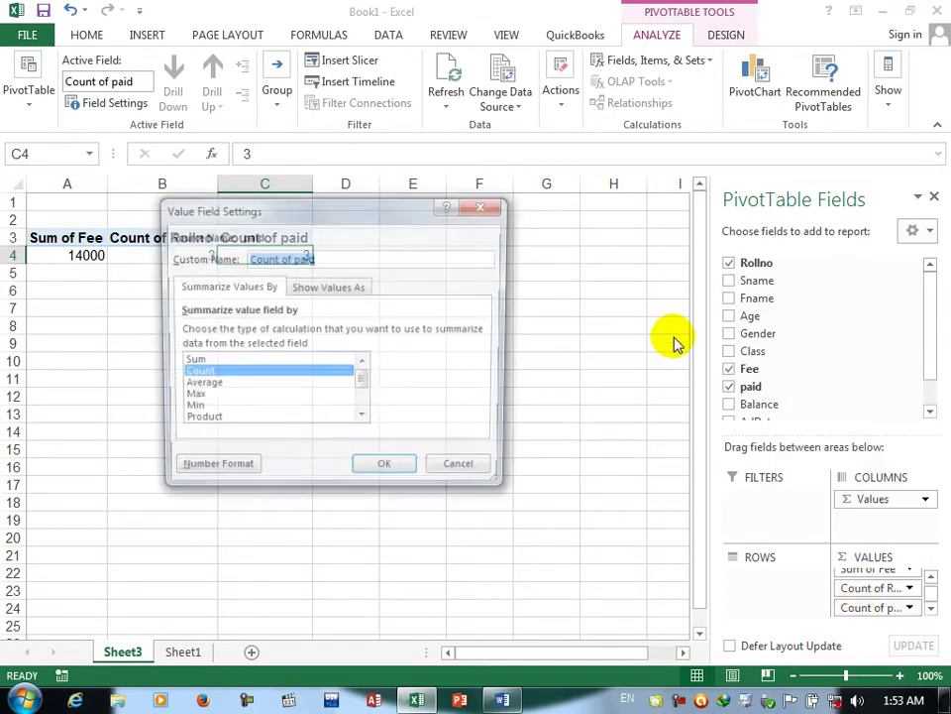
{"action": "left_click", "coordinate": [189, 362]}
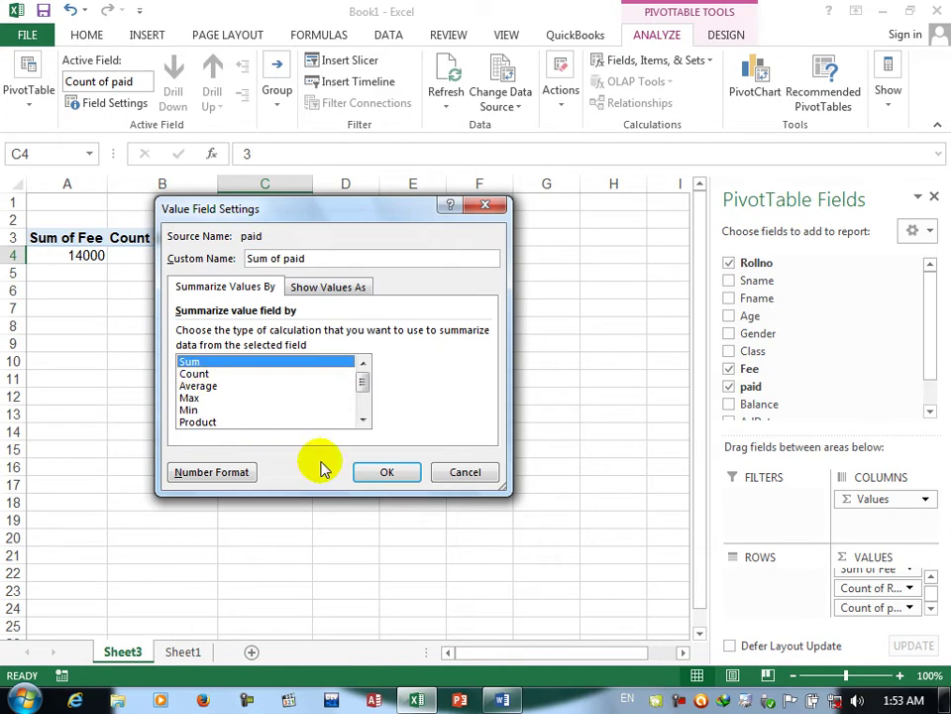
{"action": "left_click", "coordinate": [386, 472]}
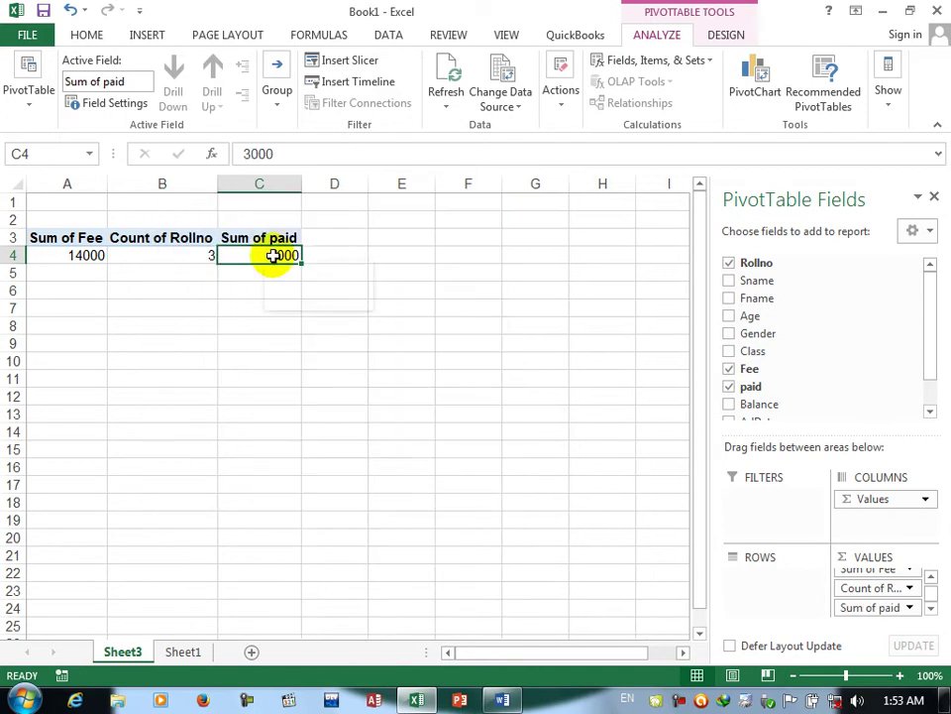
{"action": "mouse_move", "coordinate": [273, 256]}
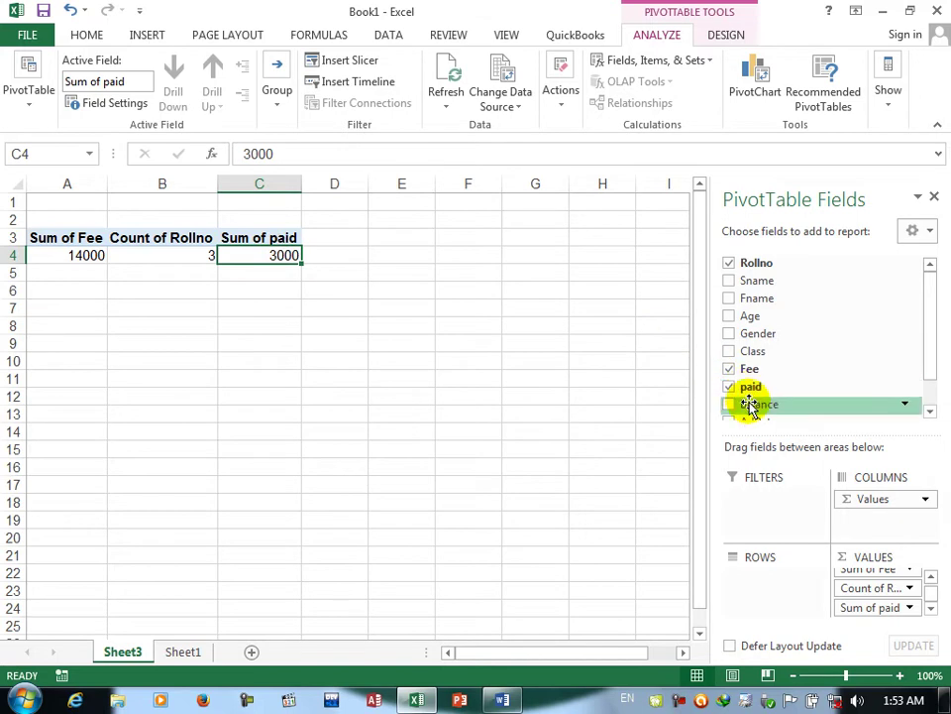
Add Balance to the PivotTable's values area and summarize it by Sum.
{"action": "left_click_drag", "start_coordinate": [753, 404], "coordinate": [919, 621]}
{"action": "left_click", "coordinate": [932, 608]}
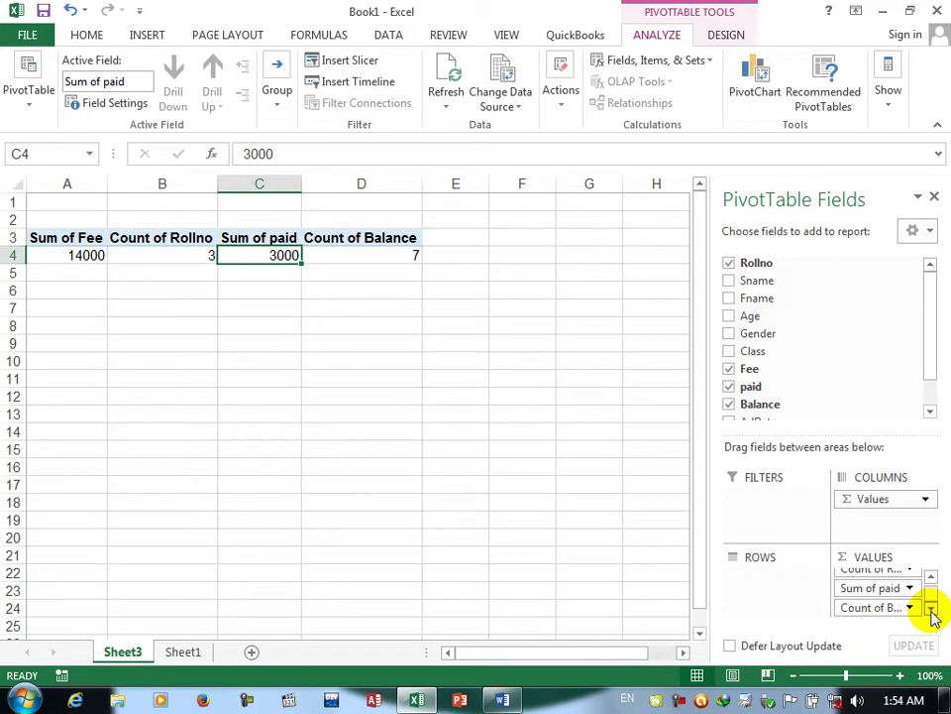
{"action": "left_click", "coordinate": [908, 608]}
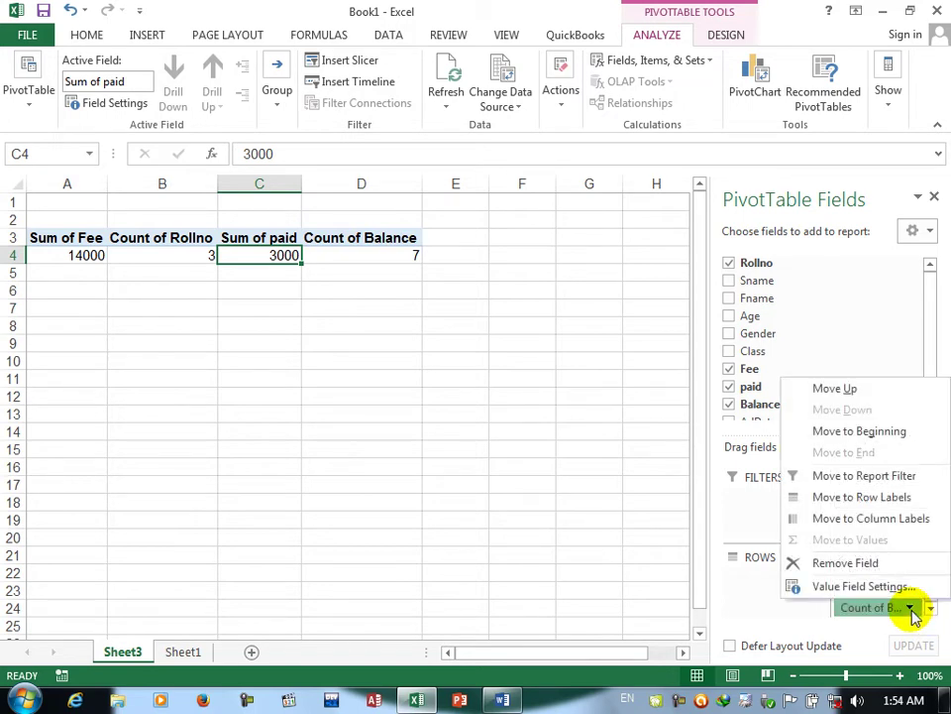
{"action": "left_click", "coordinate": [855, 586]}
{"action": "left_click", "coordinate": [188, 361]}
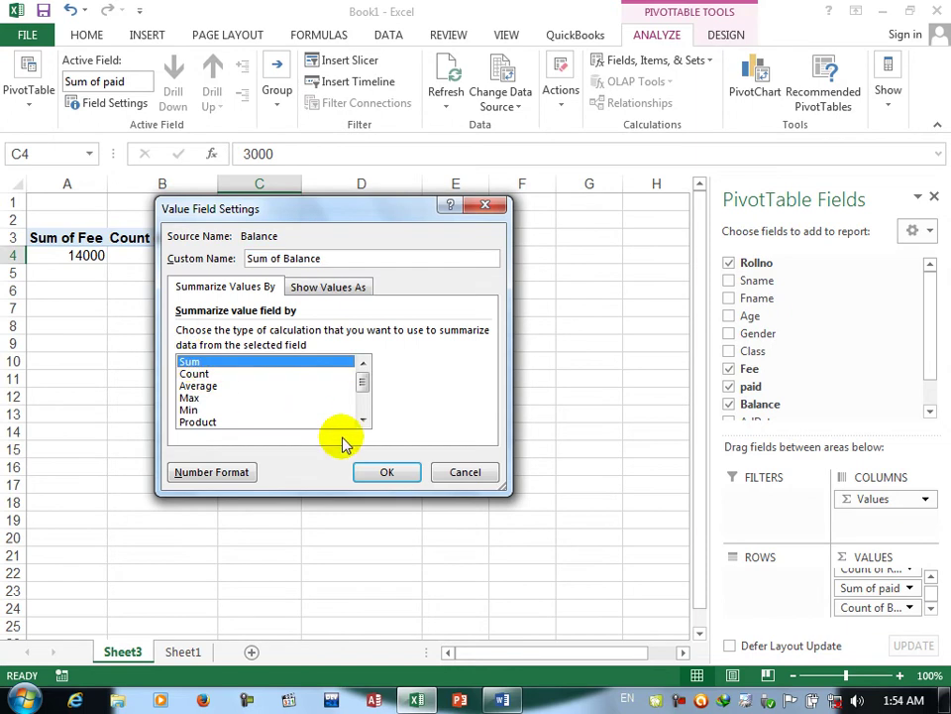
{"action": "left_click", "coordinate": [387, 473]}
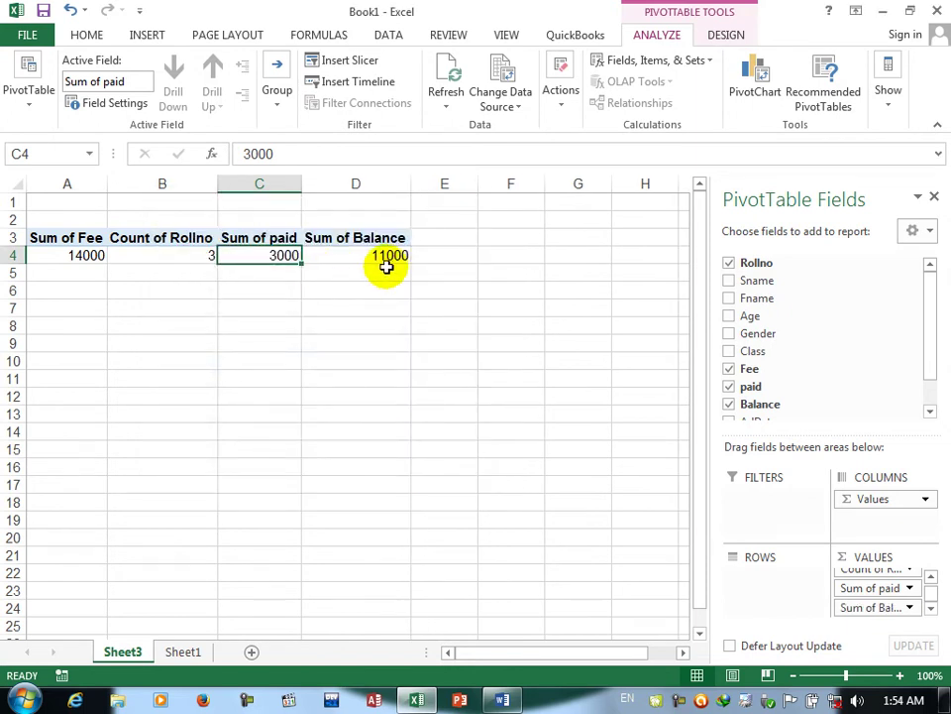
Add Balance to the PivotTable's values area a second time, summarized by Sum, and select its result cell.
{"action": "left_click", "coordinate": [929, 410]}
{"action": "left_click", "coordinate": [930, 410]}
{"action": "left_click_drag", "start_coordinate": [758, 370], "coordinate": [898, 617]}
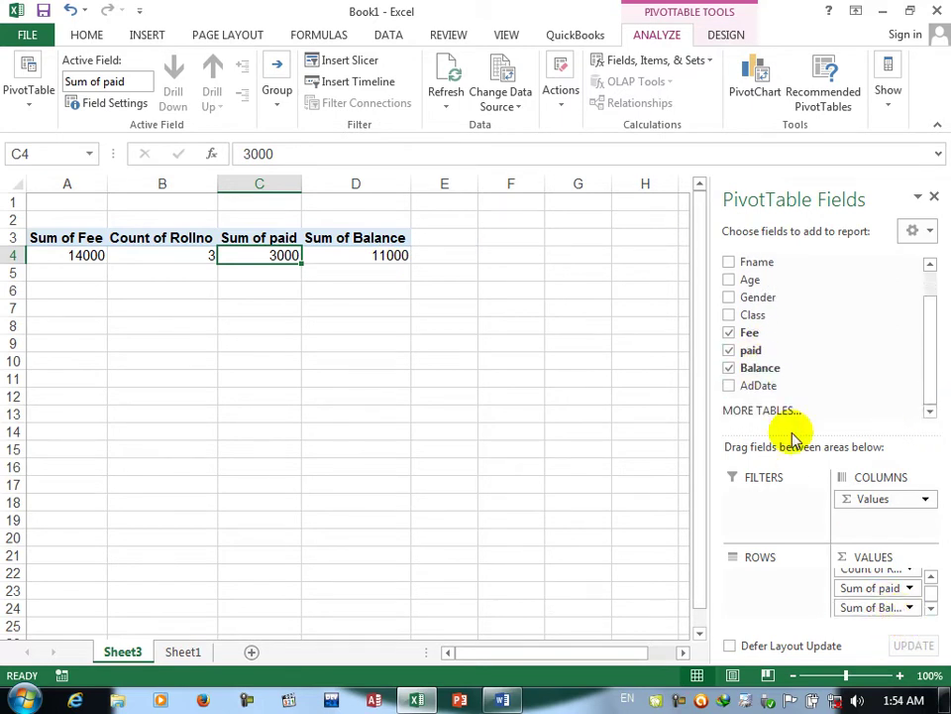
{"action": "left_click_drag", "start_coordinate": [749, 371], "coordinate": [907, 612]}
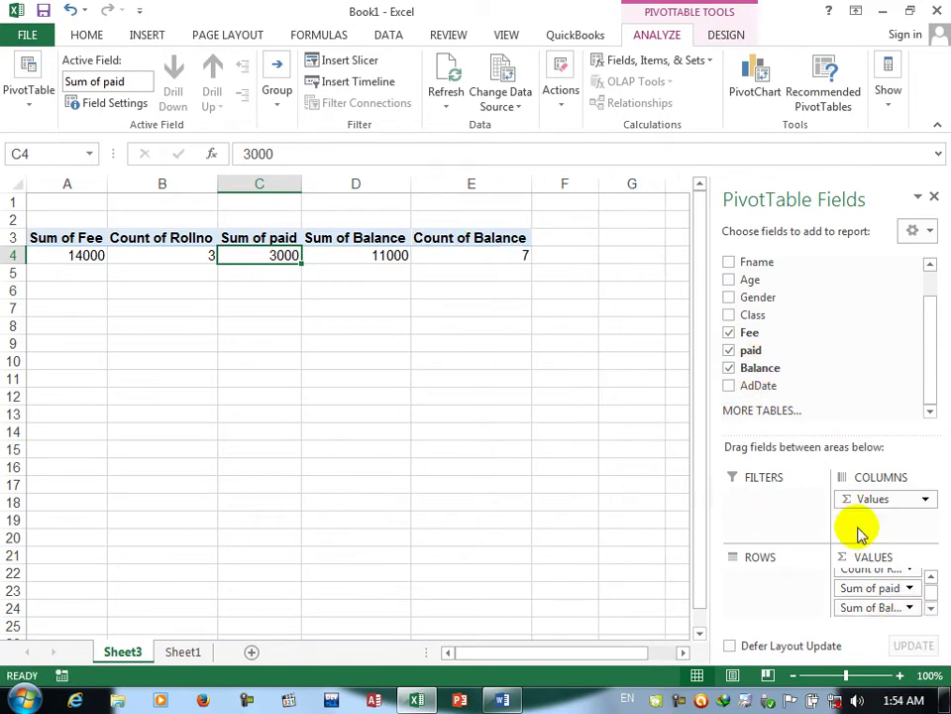
{"action": "left_click", "coordinate": [932, 608]}
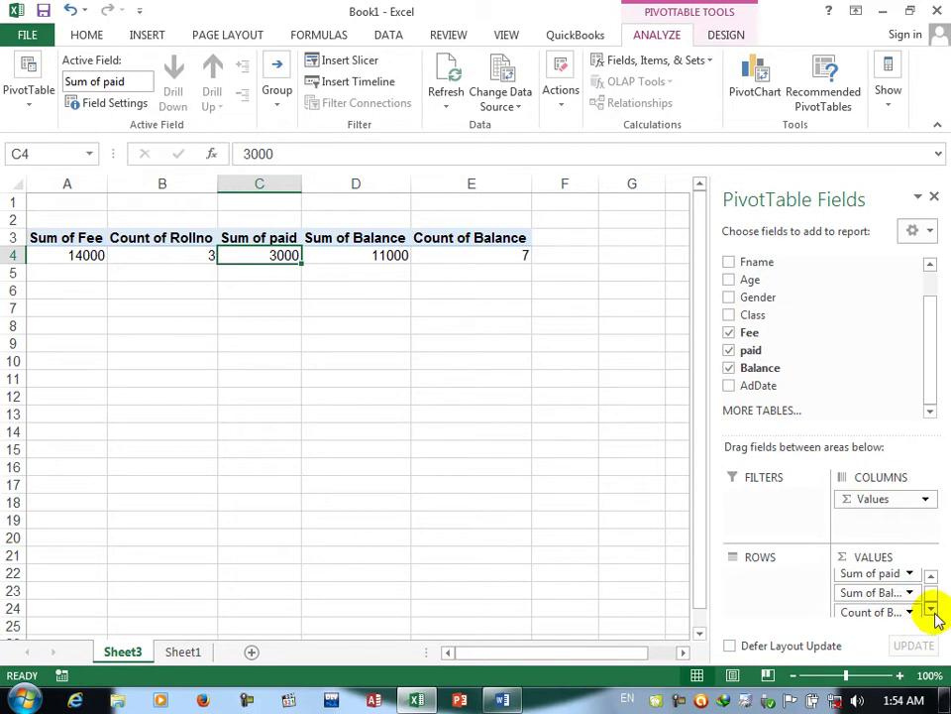
{"action": "left_click", "coordinate": [931, 609]}
{"action": "left_click", "coordinate": [887, 611]}
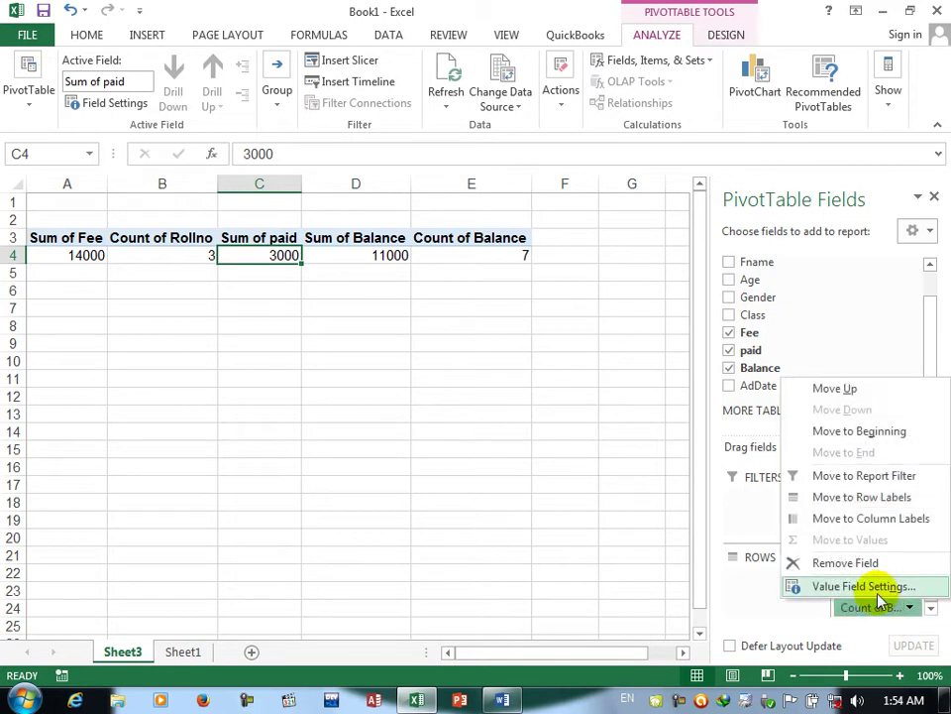
{"action": "left_click", "coordinate": [860, 585]}
{"action": "left_click", "coordinate": [188, 360]}
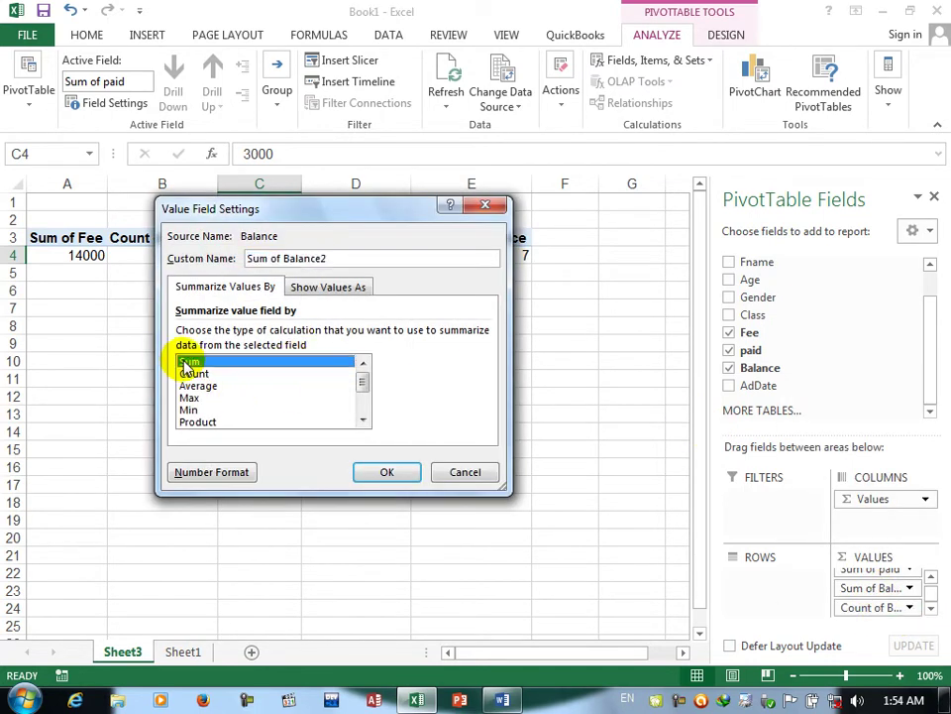
{"action": "left_click", "coordinate": [394, 474]}
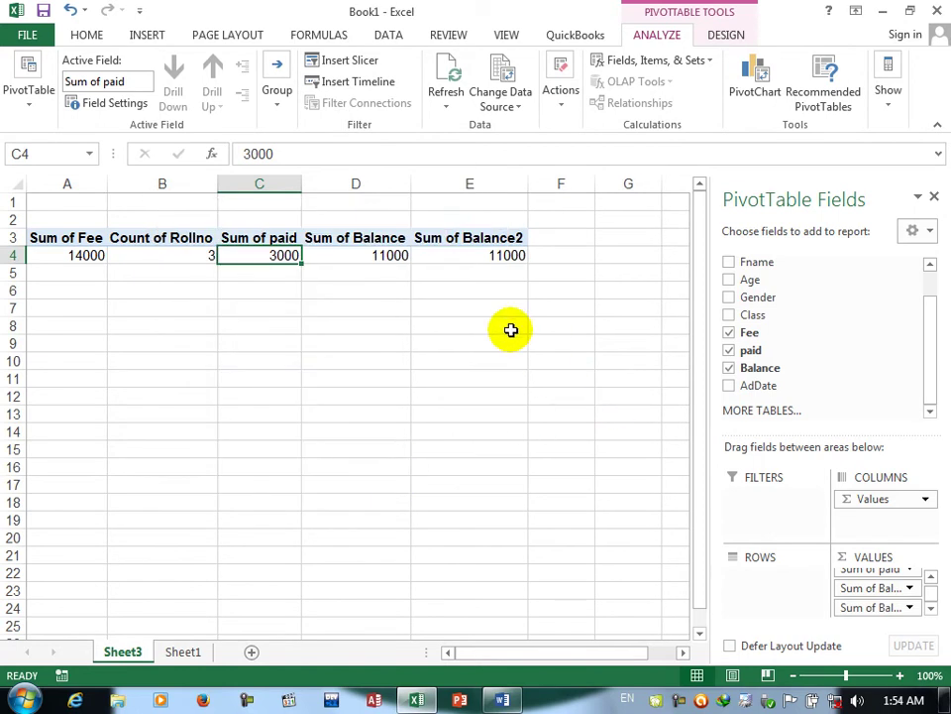
{"action": "left_click", "coordinate": [458, 257]}
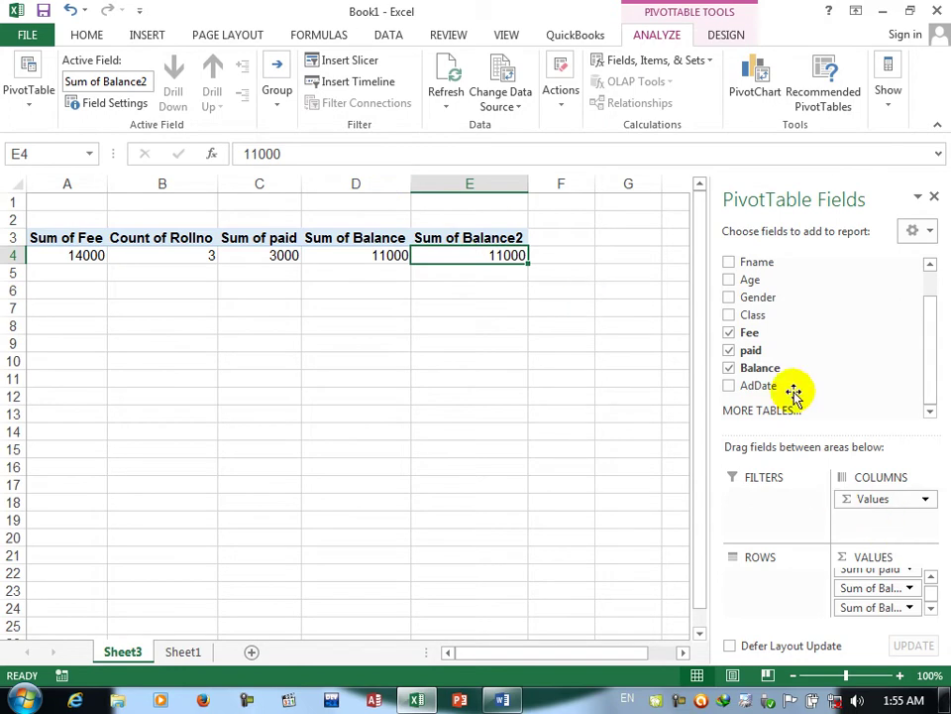
Add Rollno as a report filter, show only roll number 1, and select the filtered Sum of Fee cell.
{"action": "left_click_drag", "start_coordinate": [931, 362], "coordinate": [928, 301]}
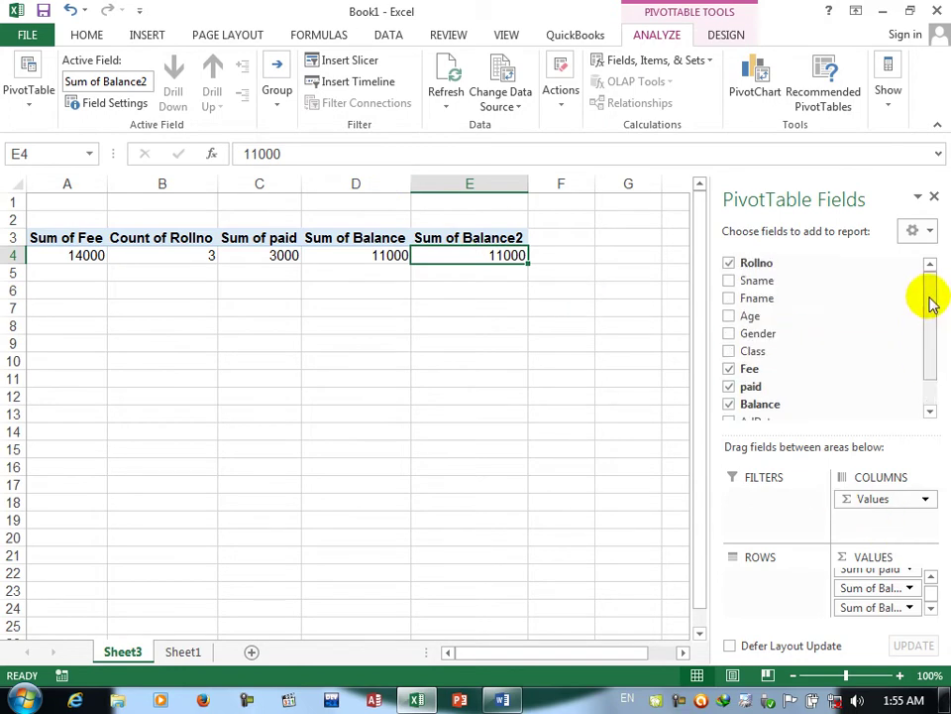
{"action": "left_click_drag", "start_coordinate": [790, 265], "coordinate": [779, 493]}
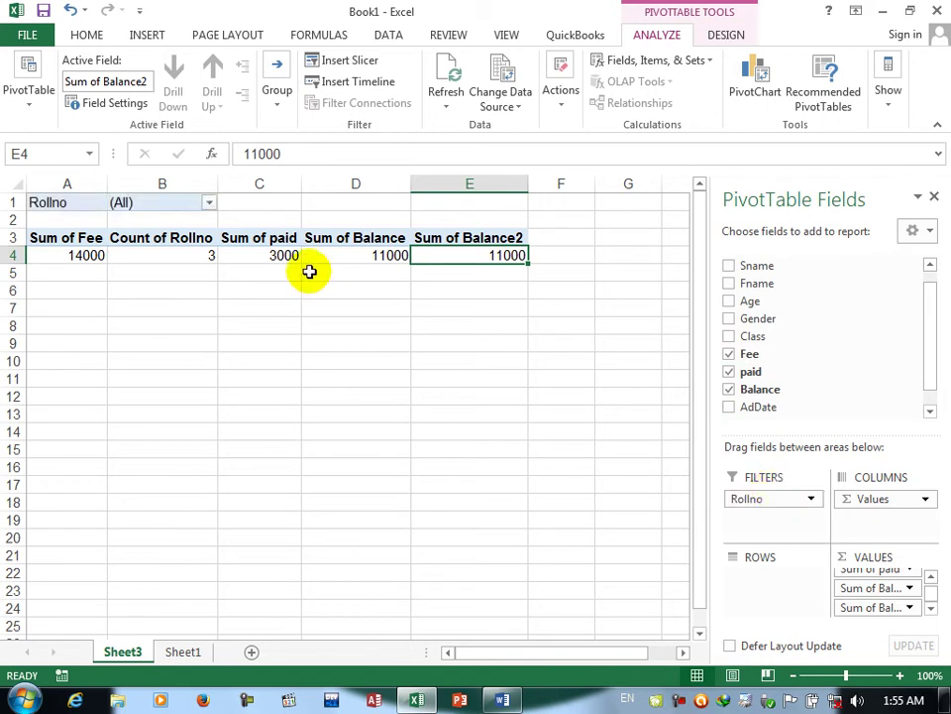
{"action": "left_click", "coordinate": [209, 202]}
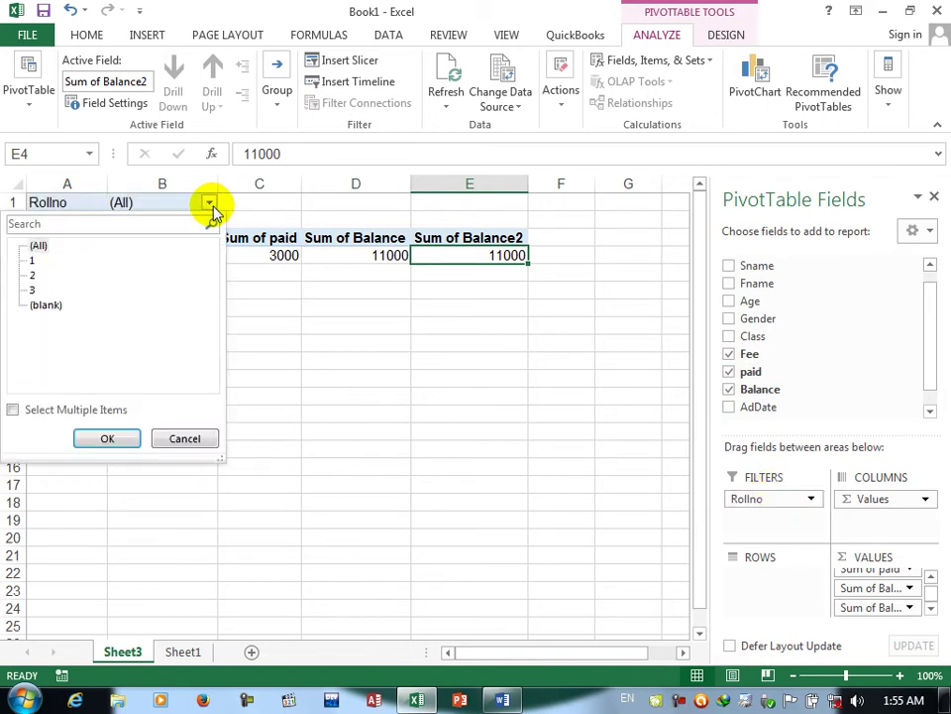
{"action": "left_click", "coordinate": [33, 260]}
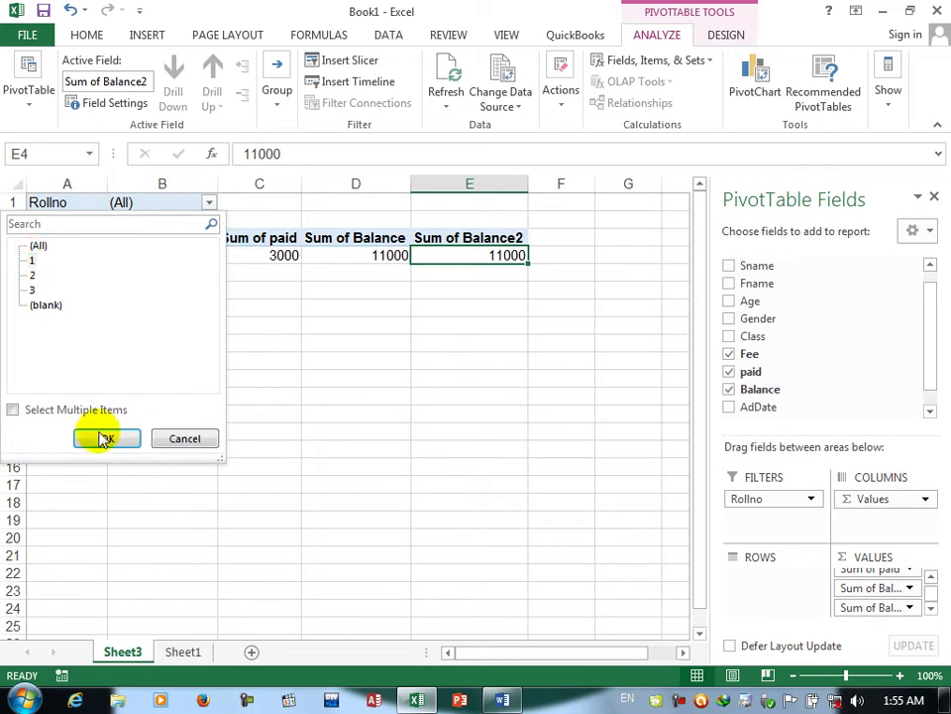
{"action": "left_click", "coordinate": [103, 438]}
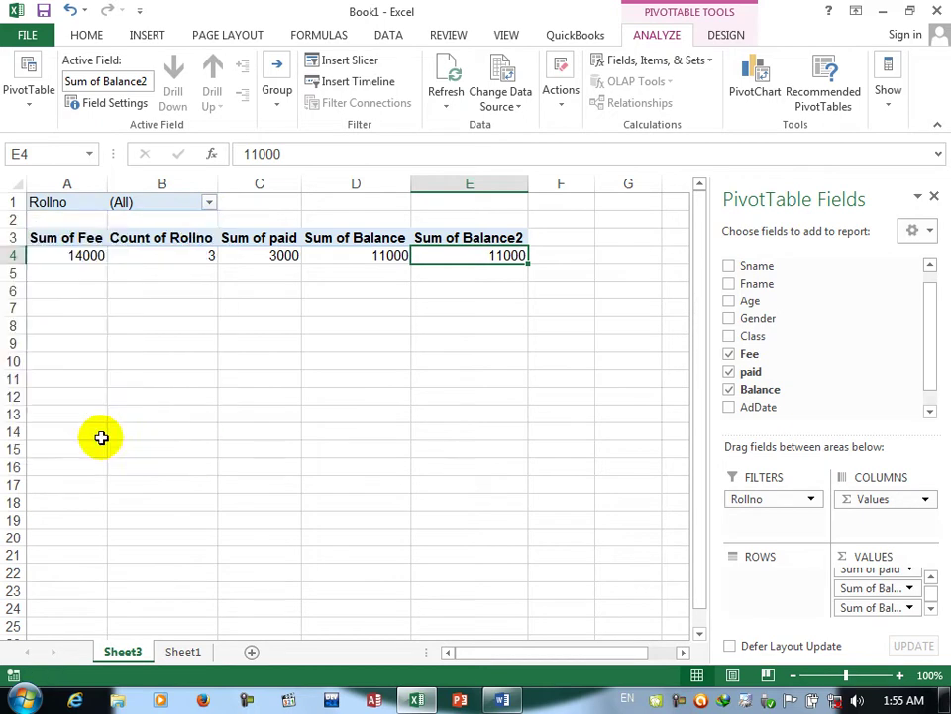
{"action": "left_click", "coordinate": [71, 256]}
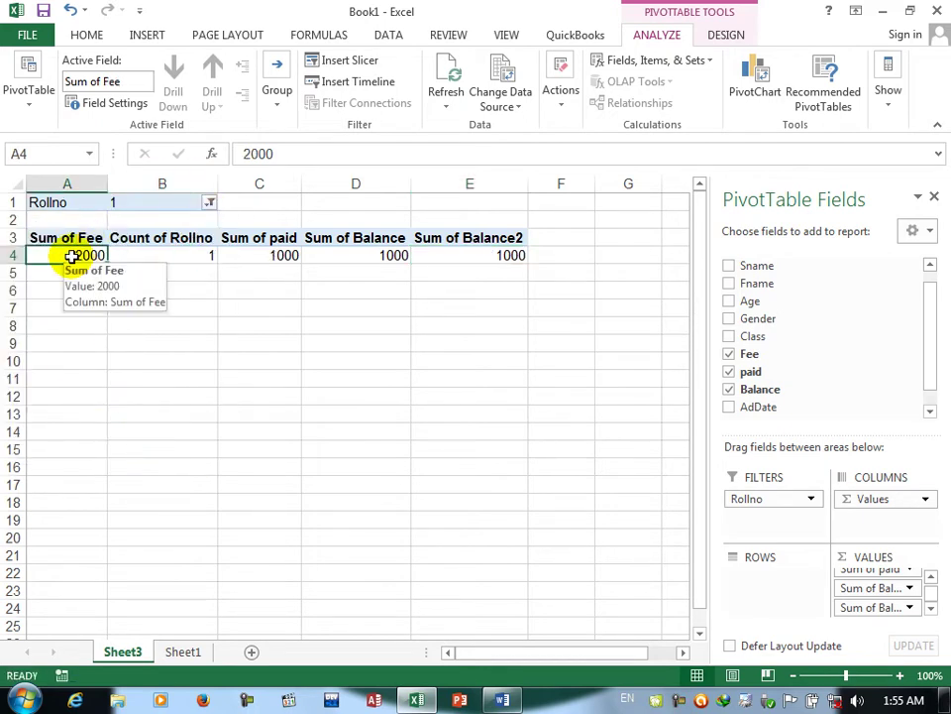
Reset the Rollno report filter to (All).
{"action": "left_click", "coordinate": [210, 202]}
{"action": "left_click", "coordinate": [36, 245]}
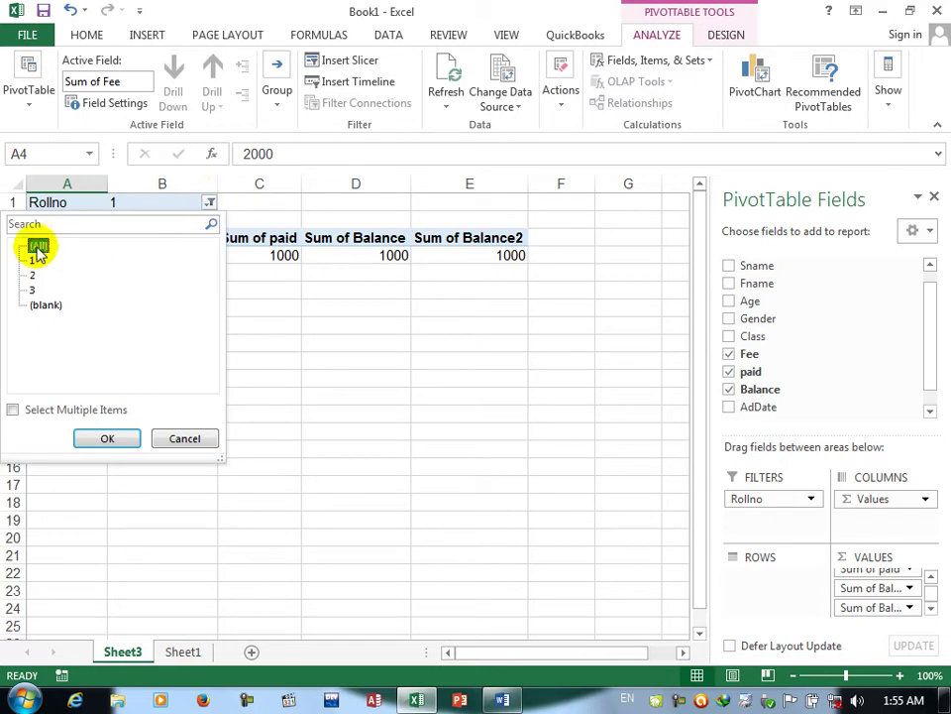
{"action": "left_click", "coordinate": [109, 438]}
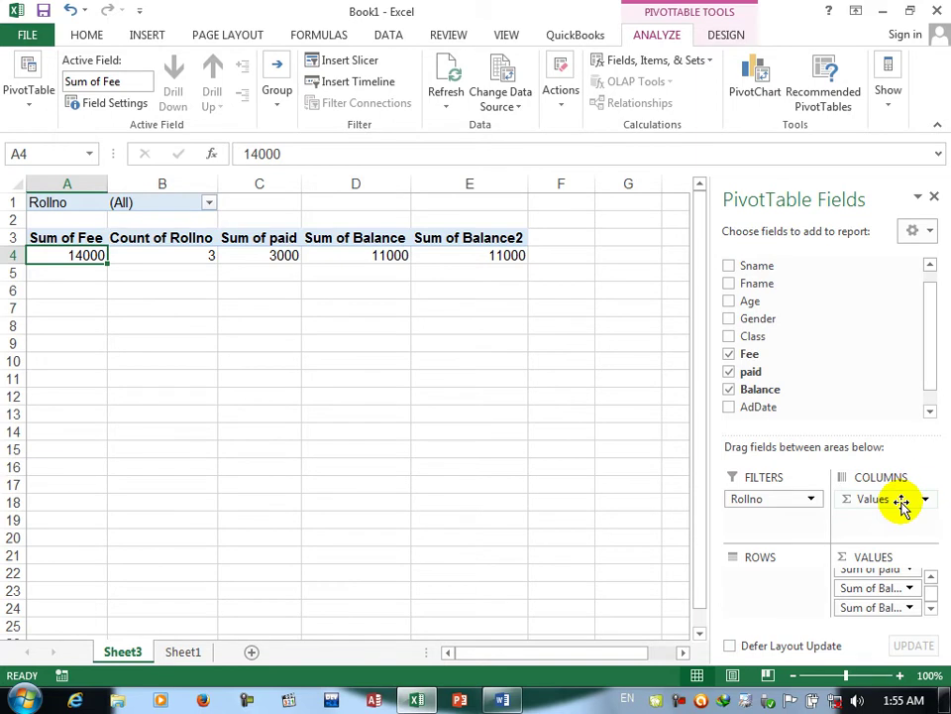
Add Class to the PivotTable's columns area below Values and inspect the class labels under Sum of Fee and Count of Rollno.
{"action": "left_click_drag", "start_coordinate": [753, 336], "coordinate": [916, 531]}
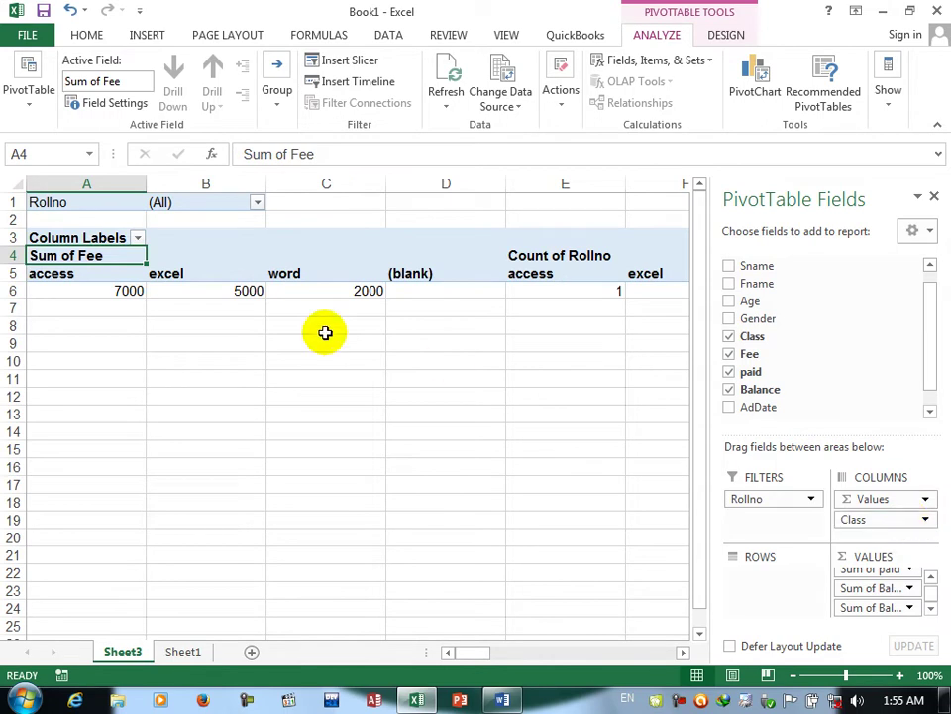
{"action": "left_click", "coordinate": [86, 274]}
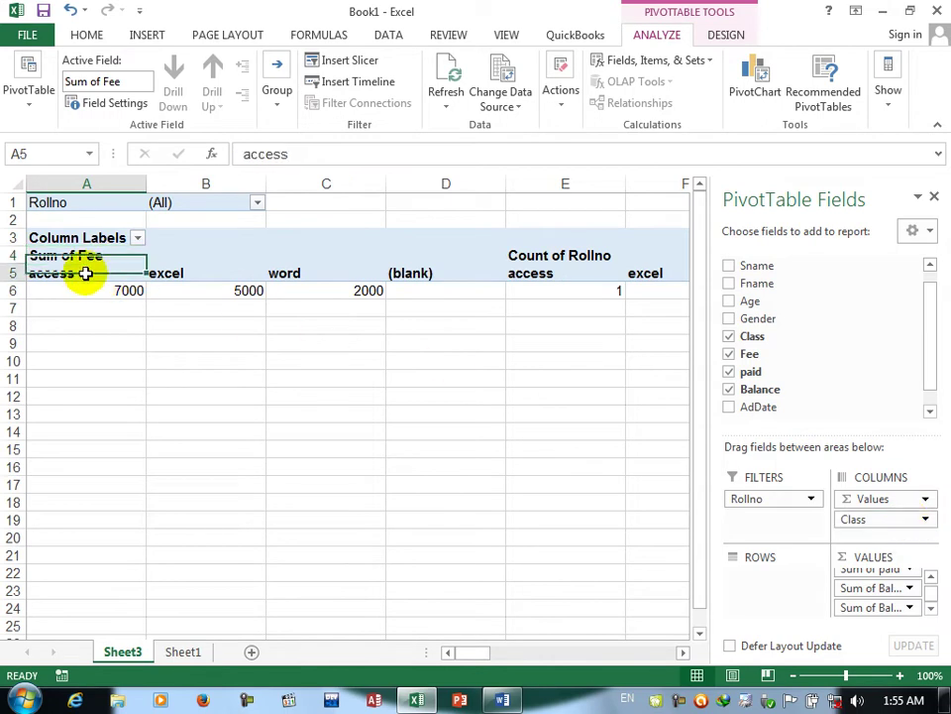
{"action": "left_click", "coordinate": [198, 272]}
{"action": "left_click", "coordinate": [301, 271]}
{"action": "left_click", "coordinate": [451, 272]}
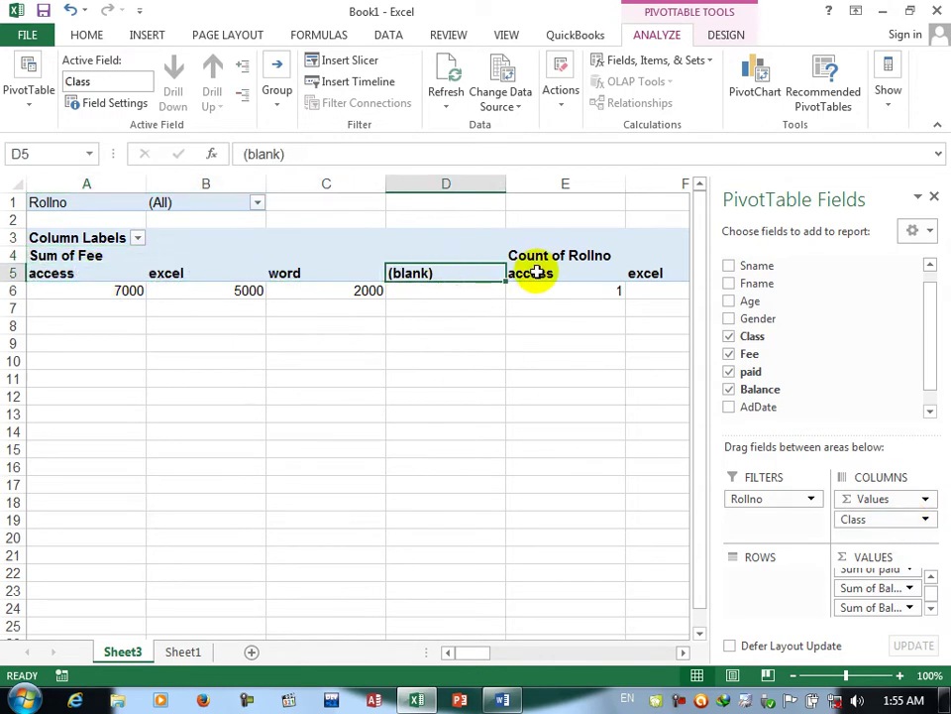
{"action": "left_click", "coordinate": [538, 273]}
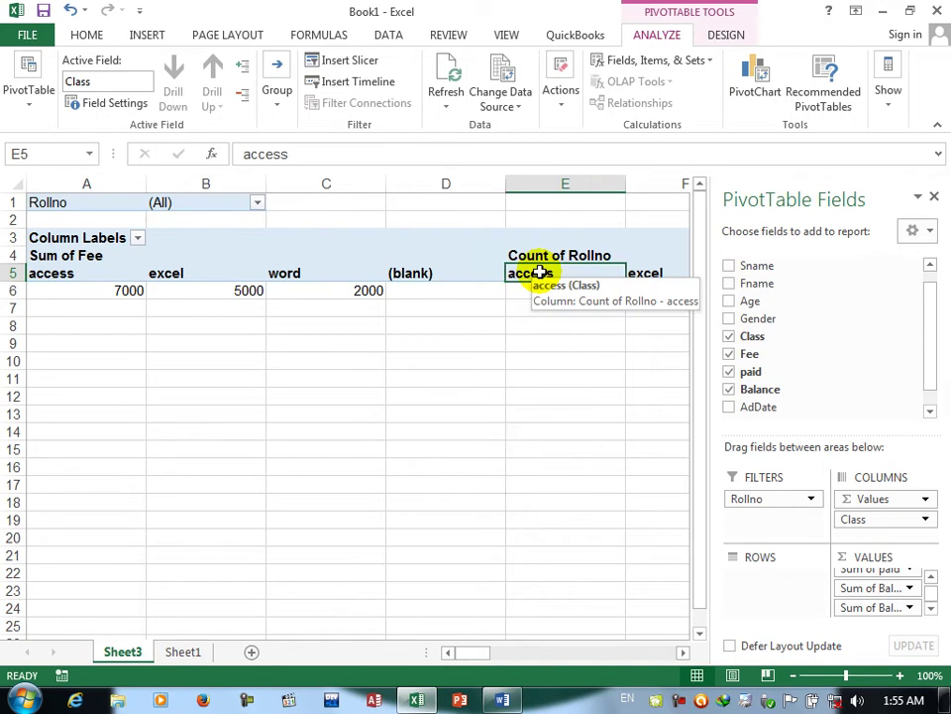
Add Sname to the PivotTable's rows area and inspect individual students' fee cells.
{"action": "left_click_drag", "start_coordinate": [758, 264], "coordinate": [786, 578]}
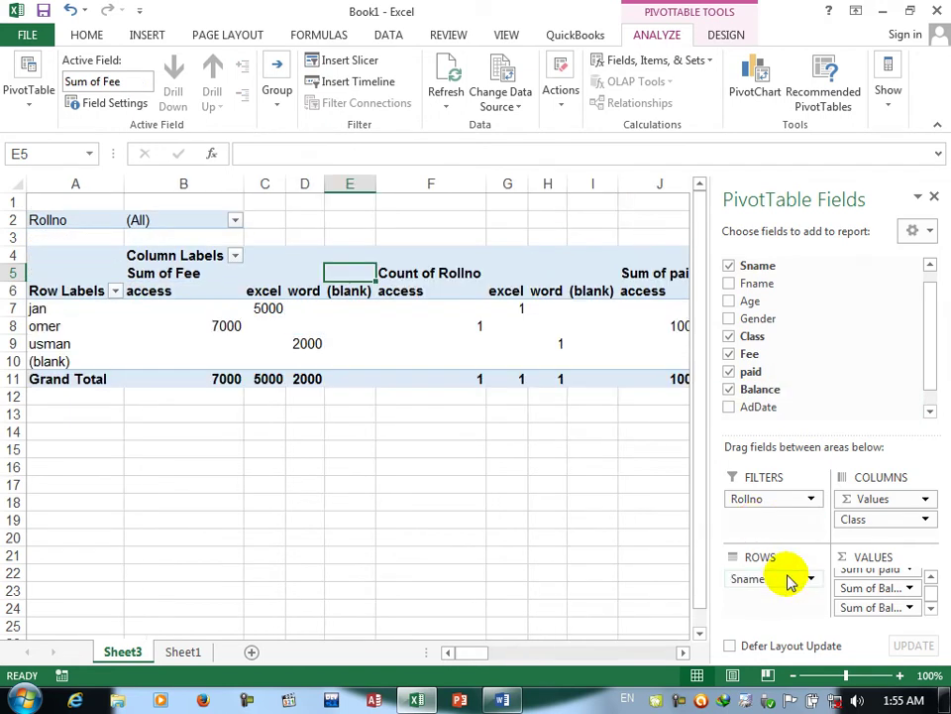
{"action": "left_click", "coordinate": [57, 310]}
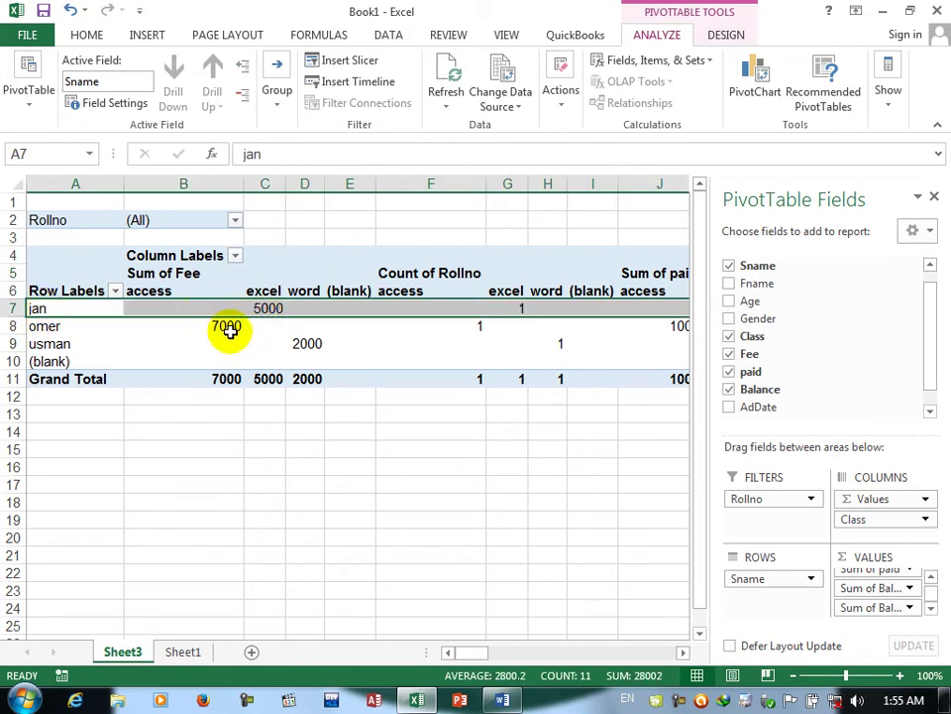
{"action": "left_click", "coordinate": [227, 325]}
{"action": "left_click", "coordinate": [306, 343]}
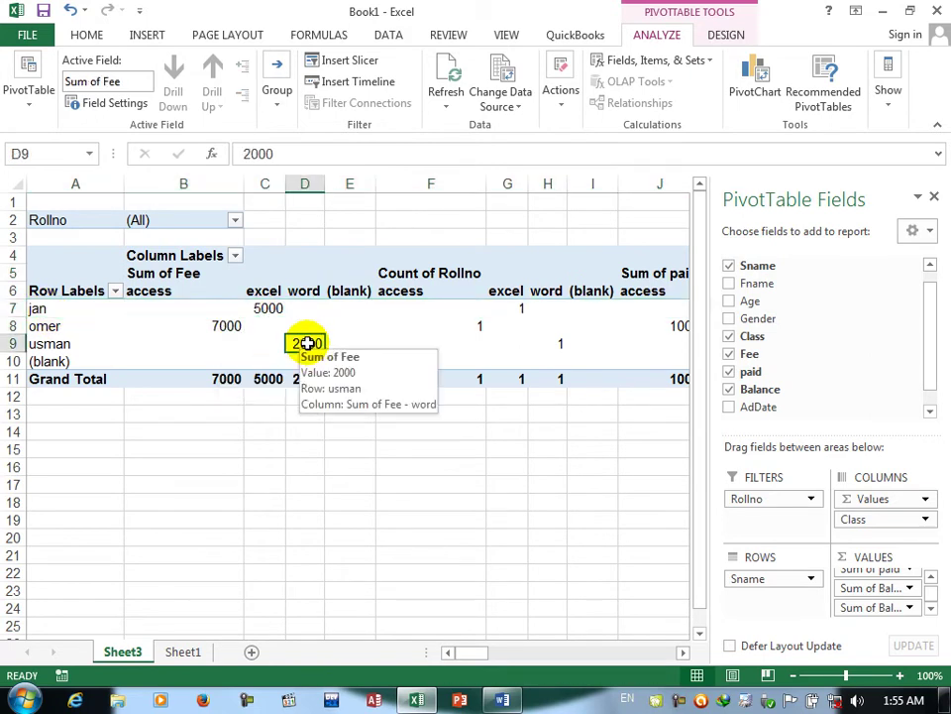
Examine the Grand Total fees for access, excel and word, and the Count of Rollno cells per student.
{"action": "left_click", "coordinate": [250, 378]}
{"action": "left_click", "coordinate": [225, 378]}
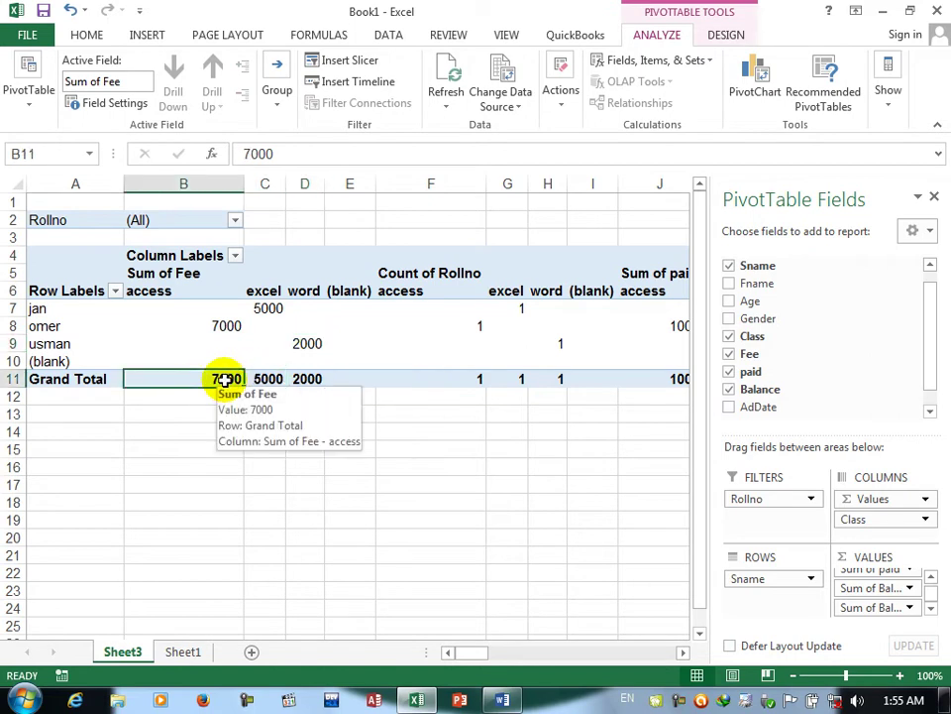
{"action": "left_click", "coordinate": [261, 379]}
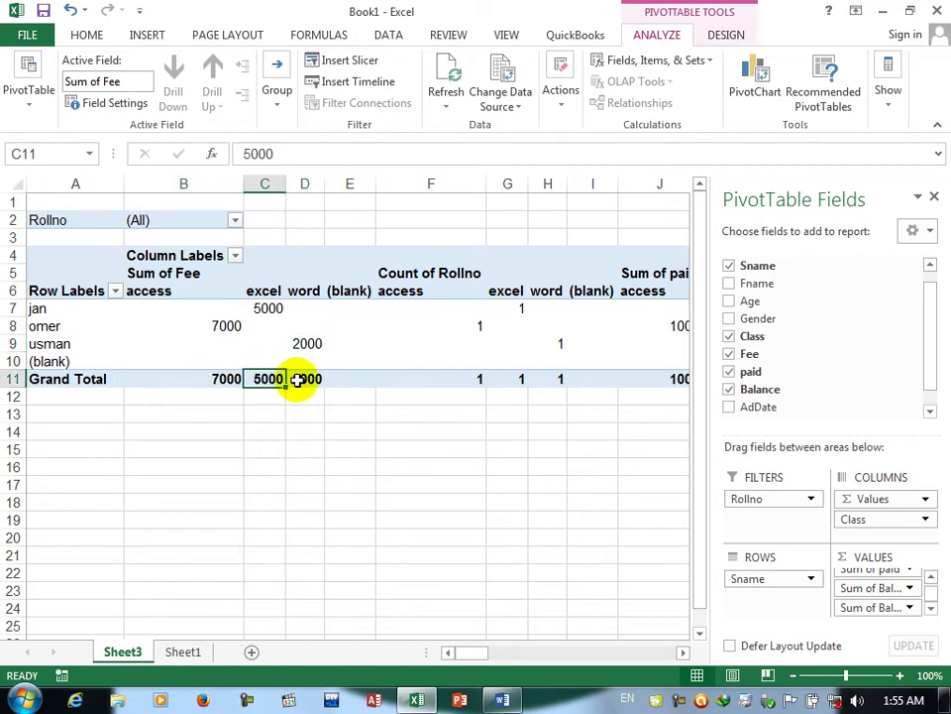
{"action": "left_click", "coordinate": [300, 378]}
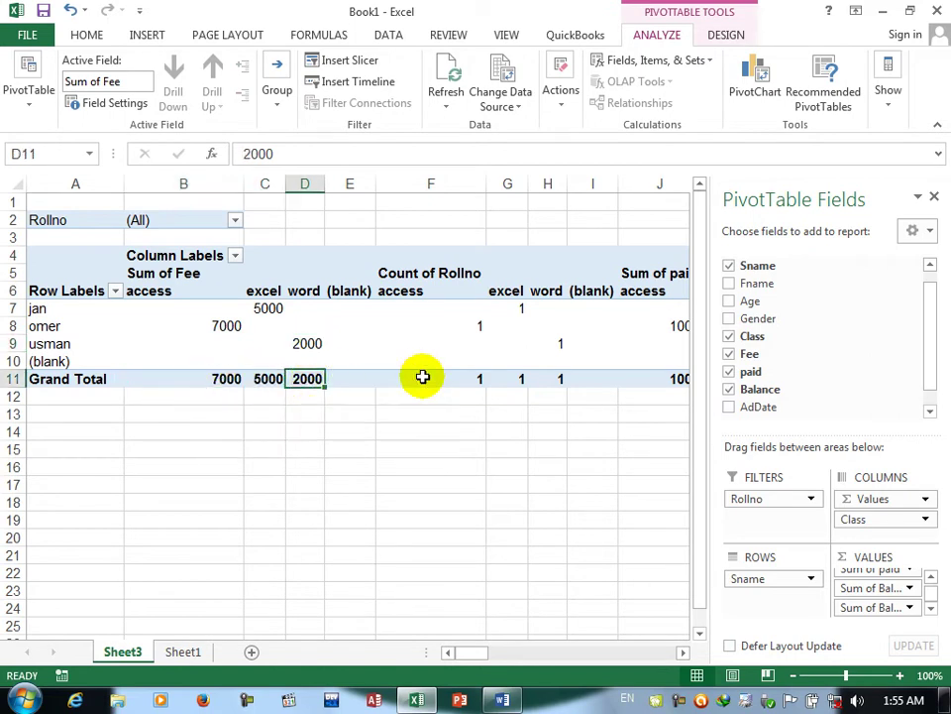
{"action": "left_click", "coordinate": [508, 300]}
{"action": "left_click", "coordinate": [515, 309]}
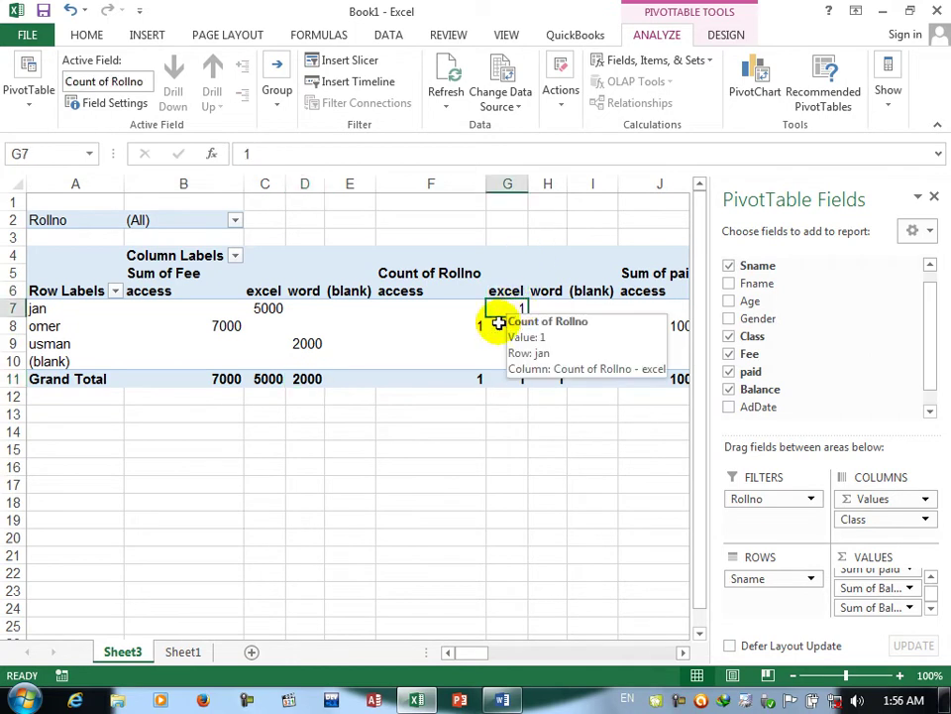
{"action": "left_click", "coordinate": [480, 327]}
{"action": "left_click", "coordinate": [480, 394]}
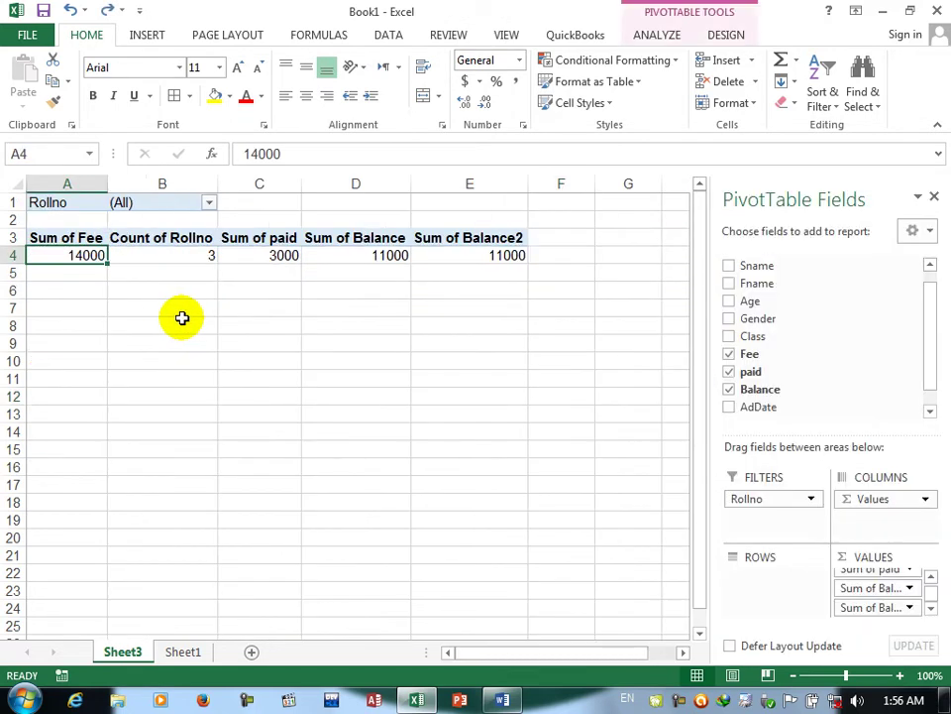
Move Sum of Fee one place down in the values area and back up to first.
{"action": "left_click", "coordinate": [925, 501]}
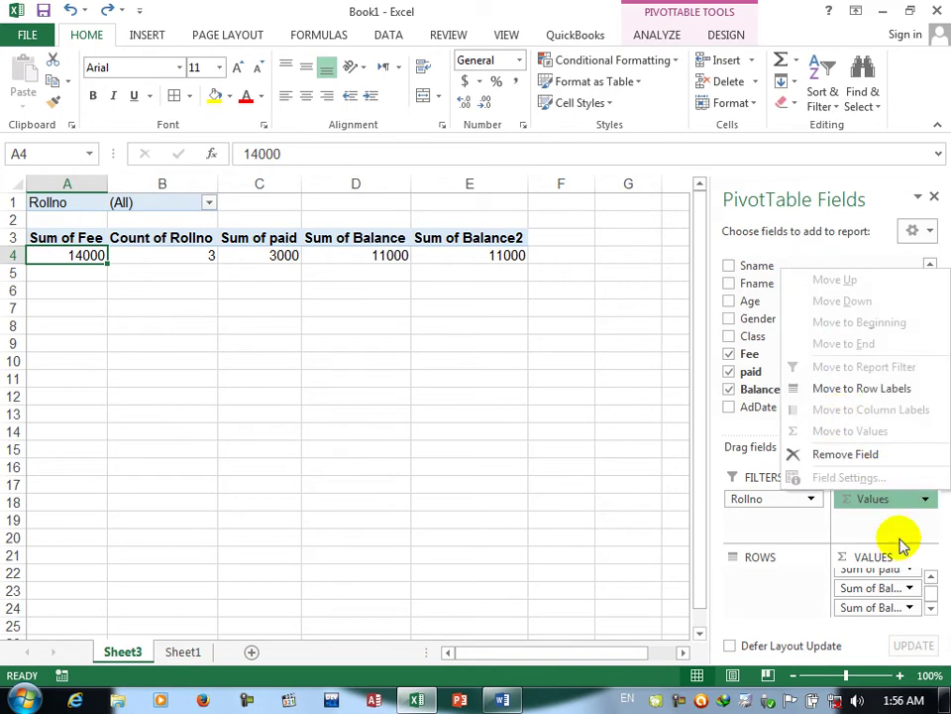
{"action": "left_click", "coordinate": [930, 576]}
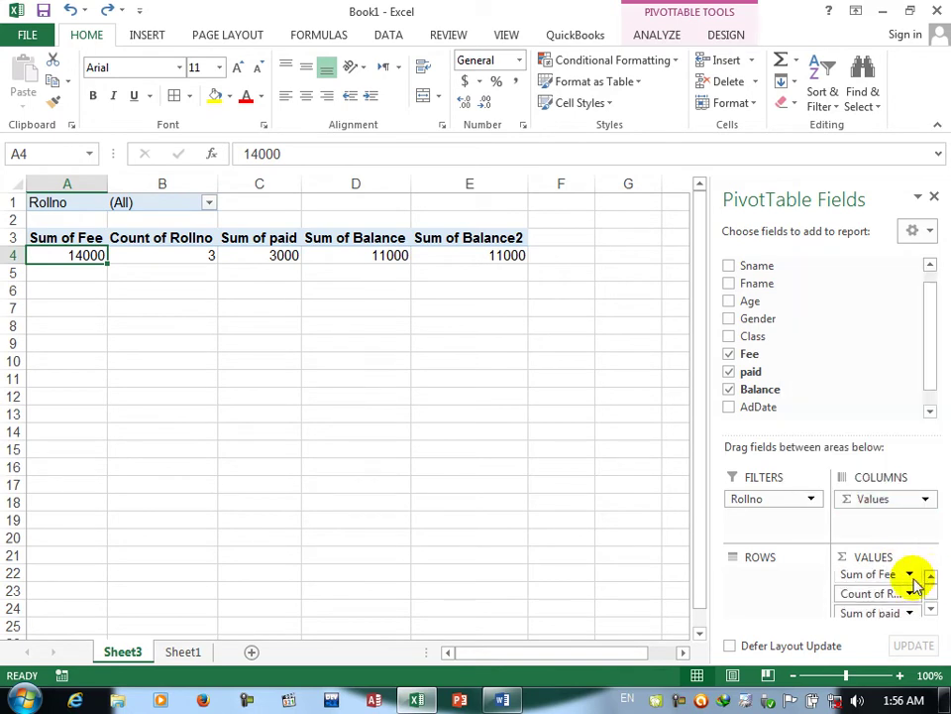
{"action": "left_click", "coordinate": [910, 575]}
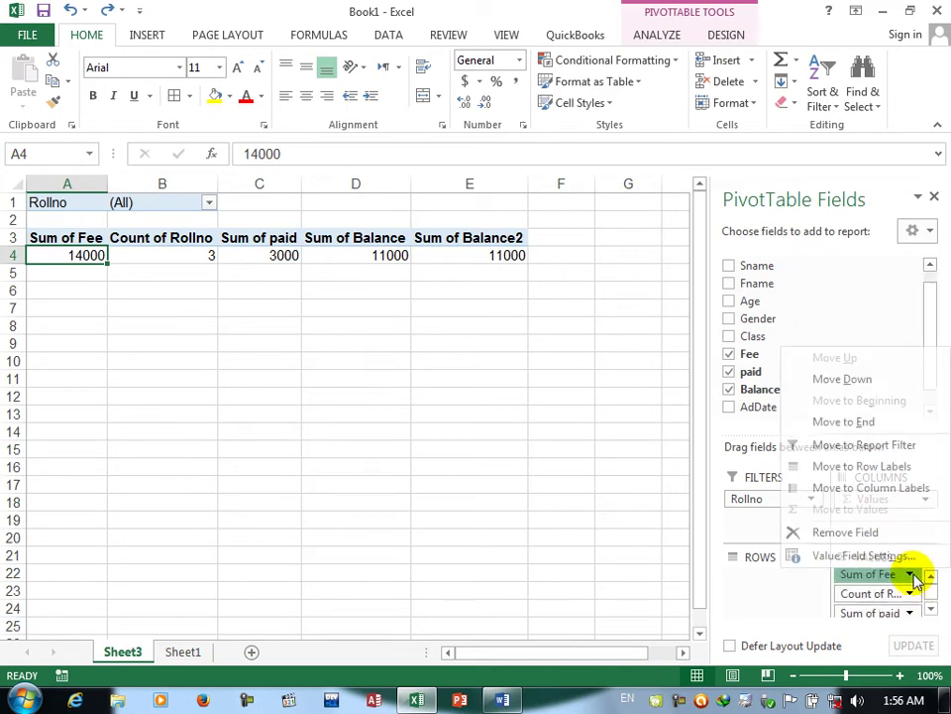
{"action": "left_click", "coordinate": [840, 383]}
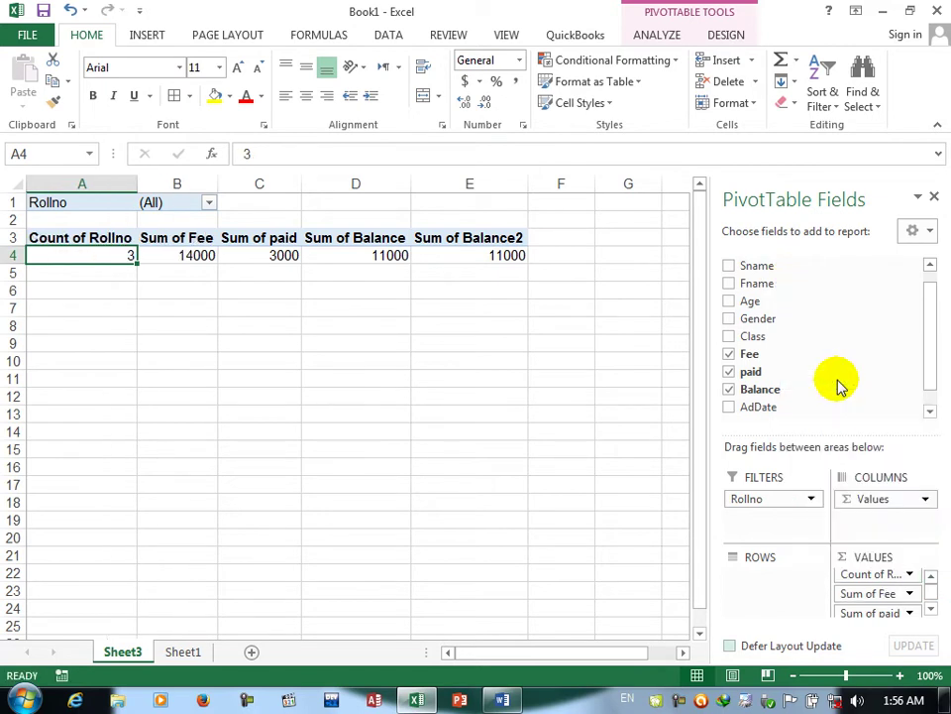
{"action": "left_click", "coordinate": [907, 593]}
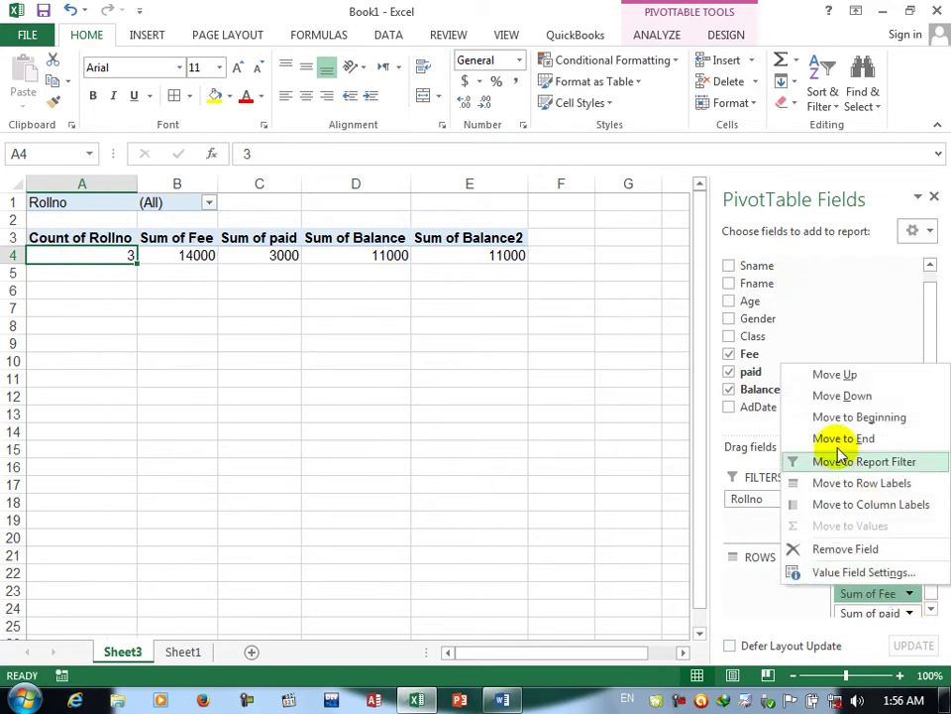
{"action": "left_click", "coordinate": [832, 375]}
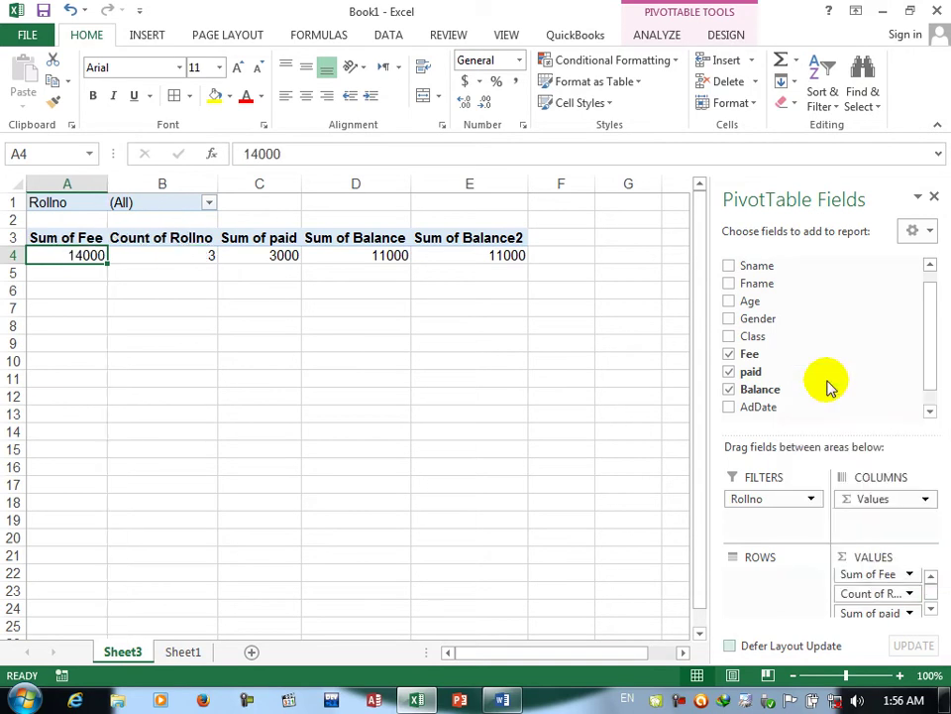
Move Count of Rollno to the beginning of the values area.
{"action": "left_click", "coordinate": [909, 592]}
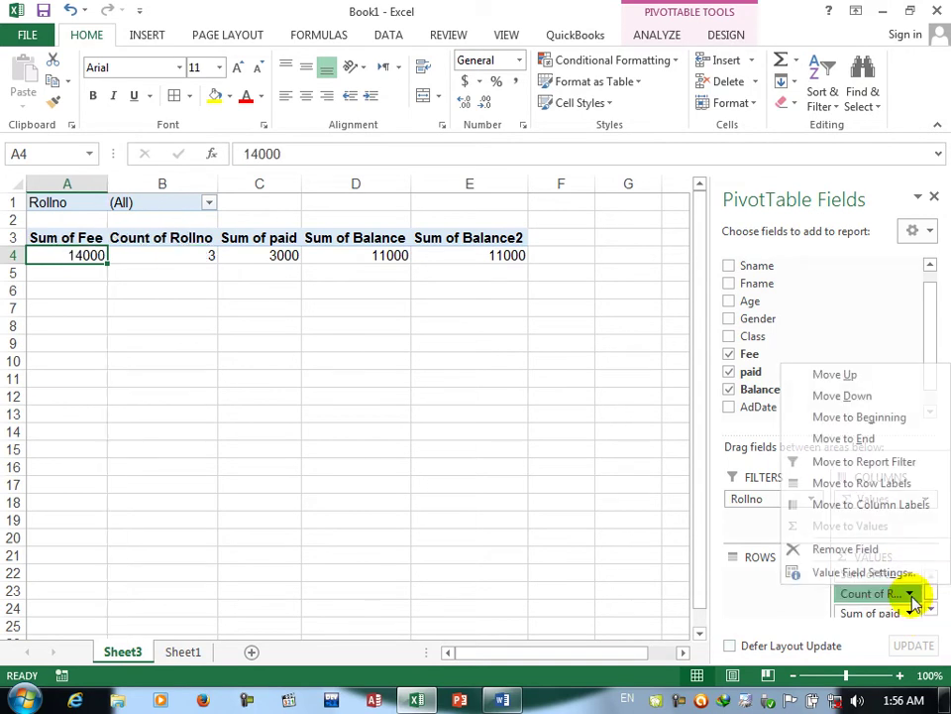
{"action": "left_click", "coordinate": [857, 417]}
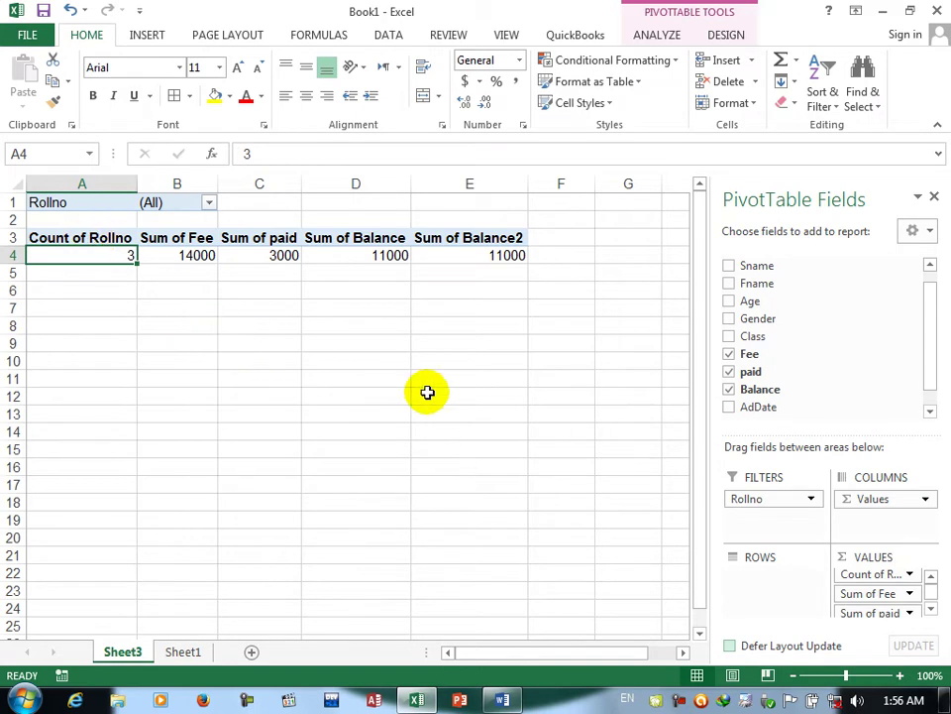
Move Sum of Fee to the end of the values area and Sum of paid to the report filter.
{"action": "left_click", "coordinate": [912, 595]}
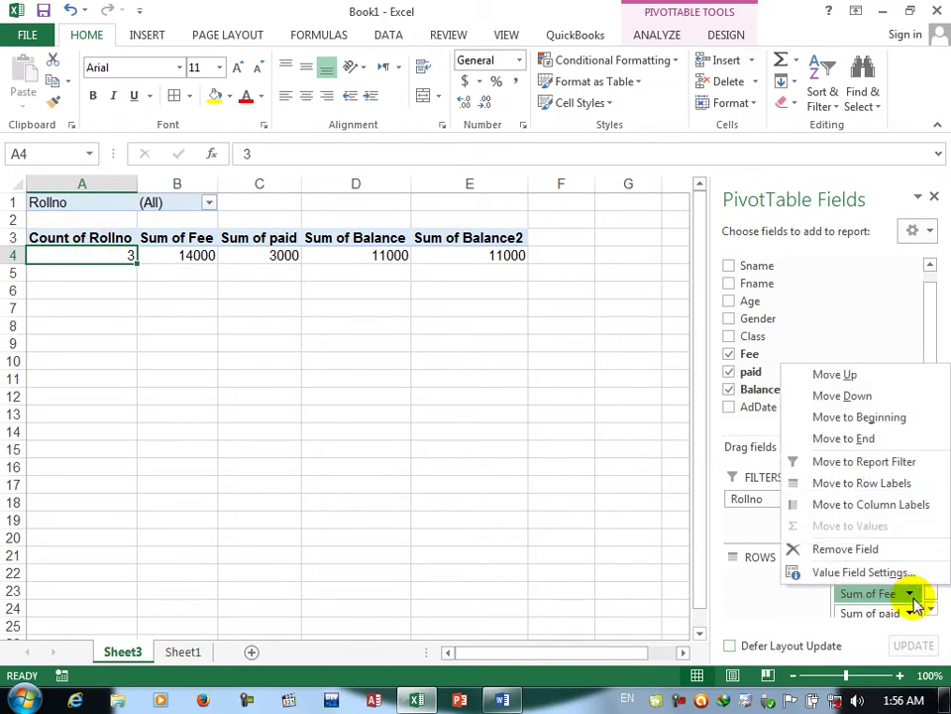
{"action": "left_click", "coordinate": [860, 441]}
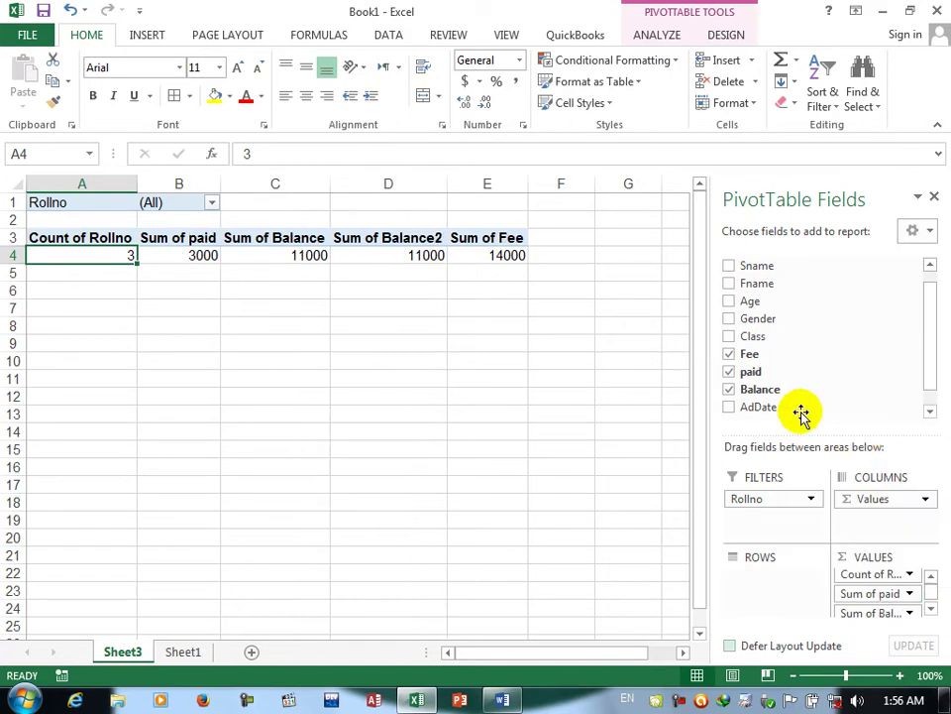
{"action": "left_click", "coordinate": [910, 593]}
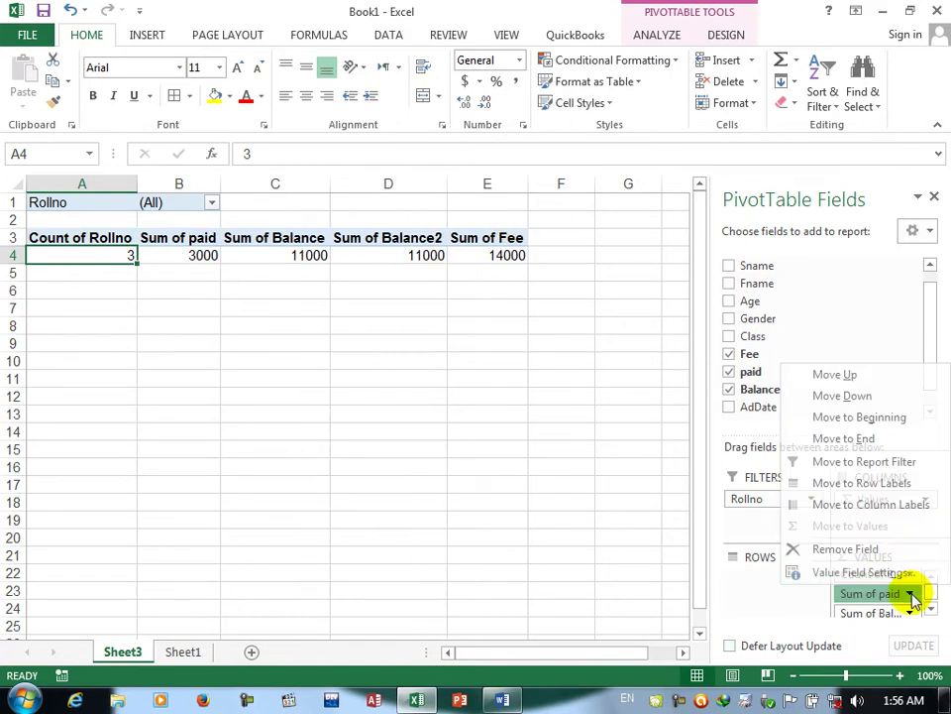
{"action": "left_click", "coordinate": [820, 462]}
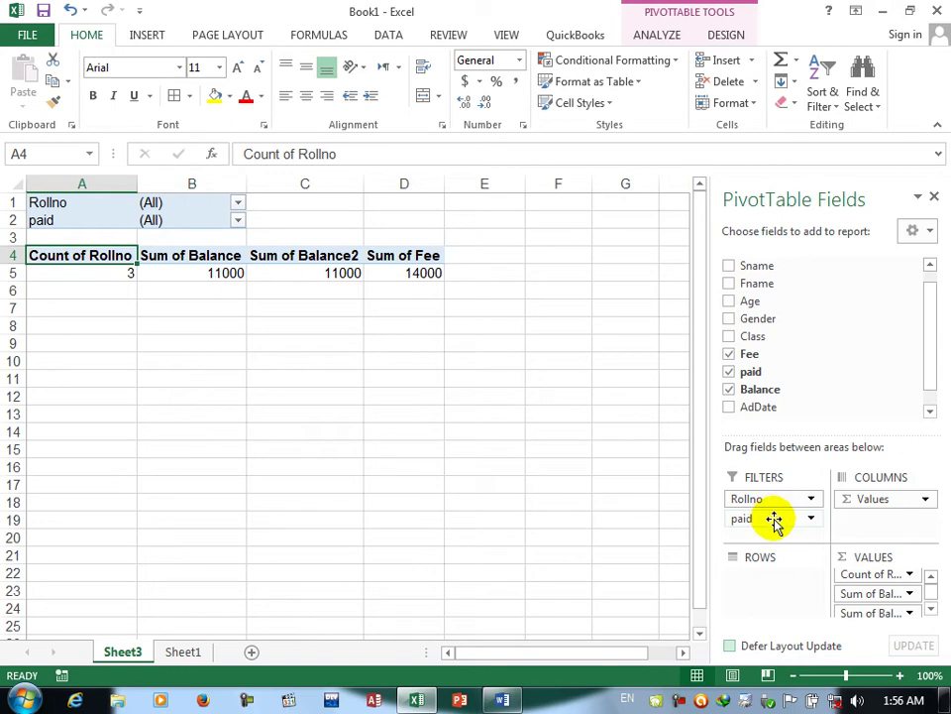
Move the first Sum of Balance field to the row labels and Rollno to the column labels.
{"action": "left_click", "coordinate": [906, 595]}
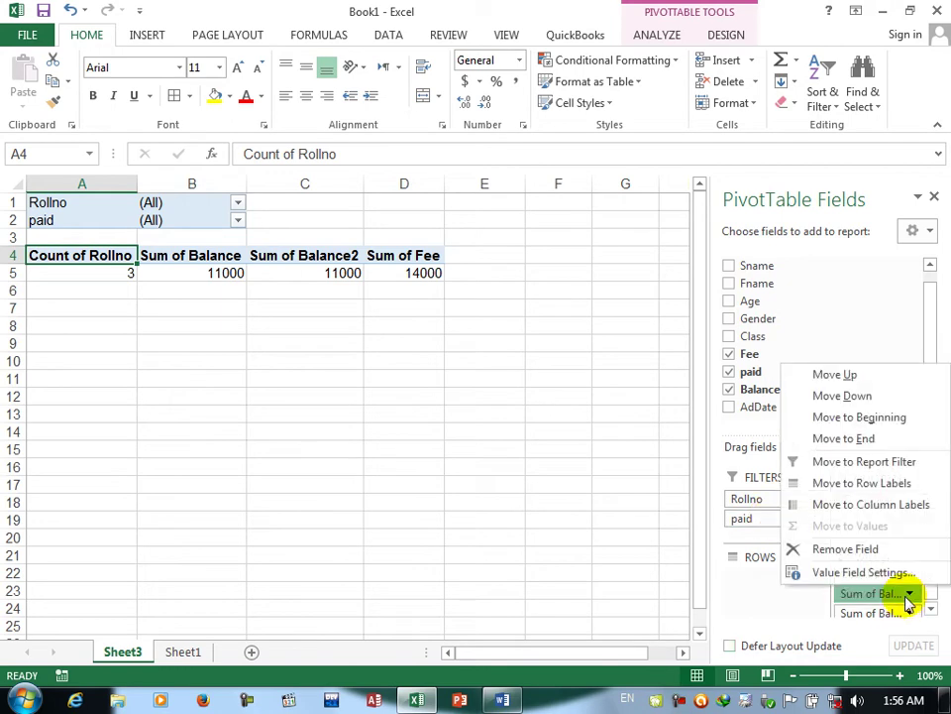
{"action": "left_click", "coordinate": [861, 483]}
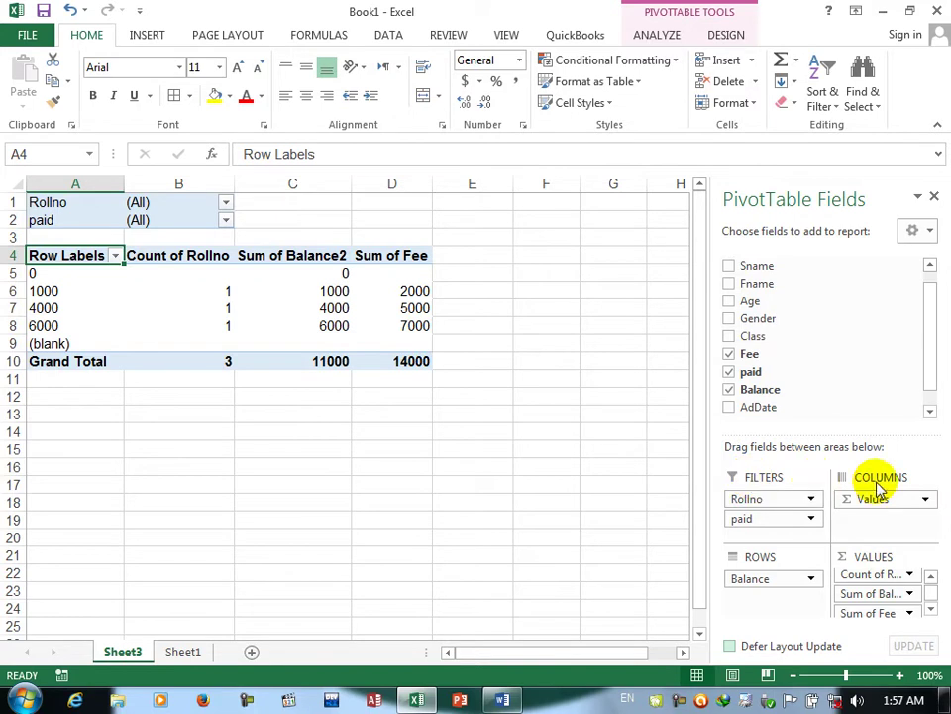
{"action": "left_click", "coordinate": [908, 574]}
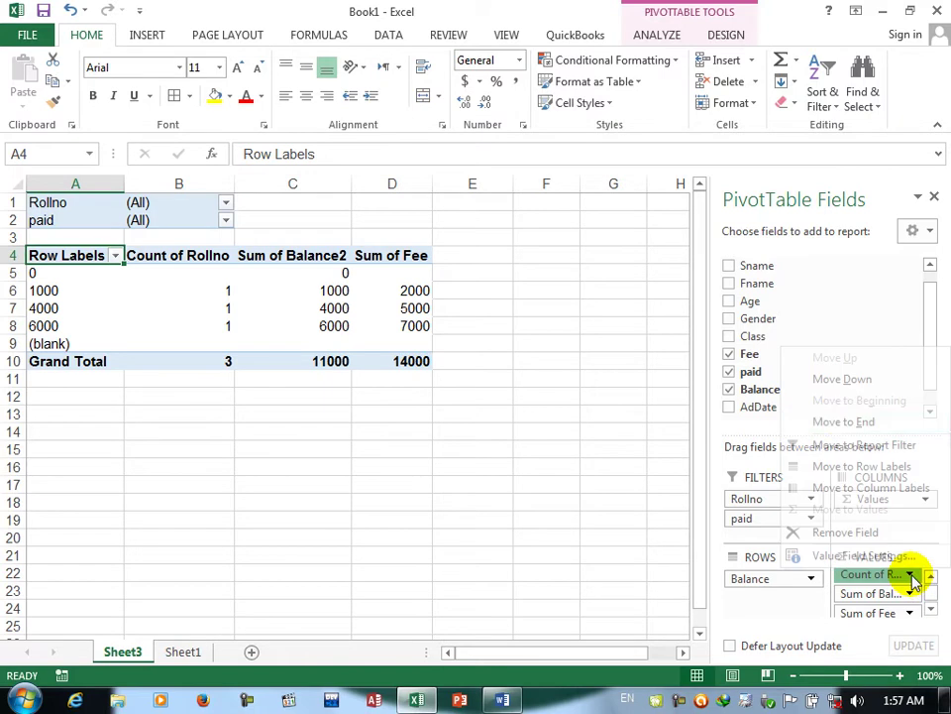
{"action": "left_click", "coordinate": [841, 489]}
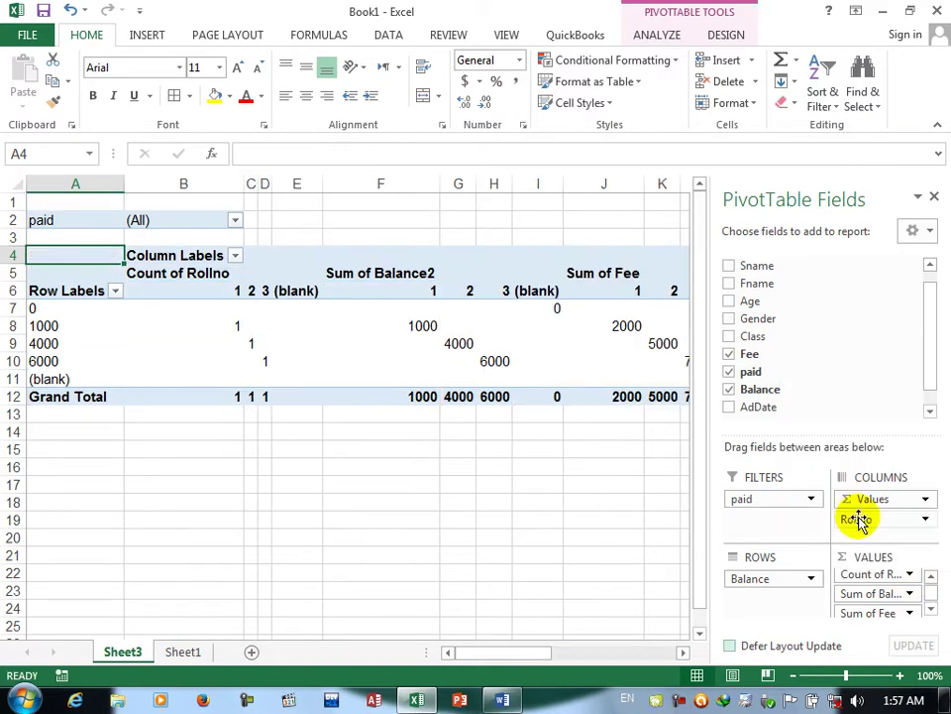
Move Rollno from the columns area into the values area, and add Age, Sname, Fname and Gender to the rows.
{"action": "left_click_drag", "start_coordinate": [872, 534], "coordinate": [884, 606]}
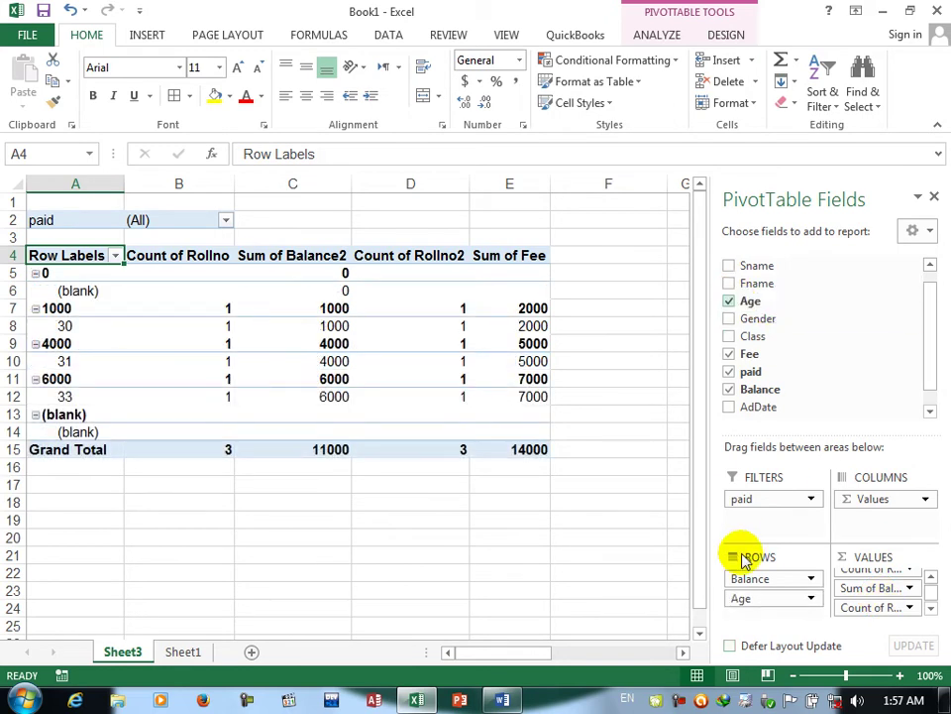
{"action": "left_click", "coordinate": [729, 265]}
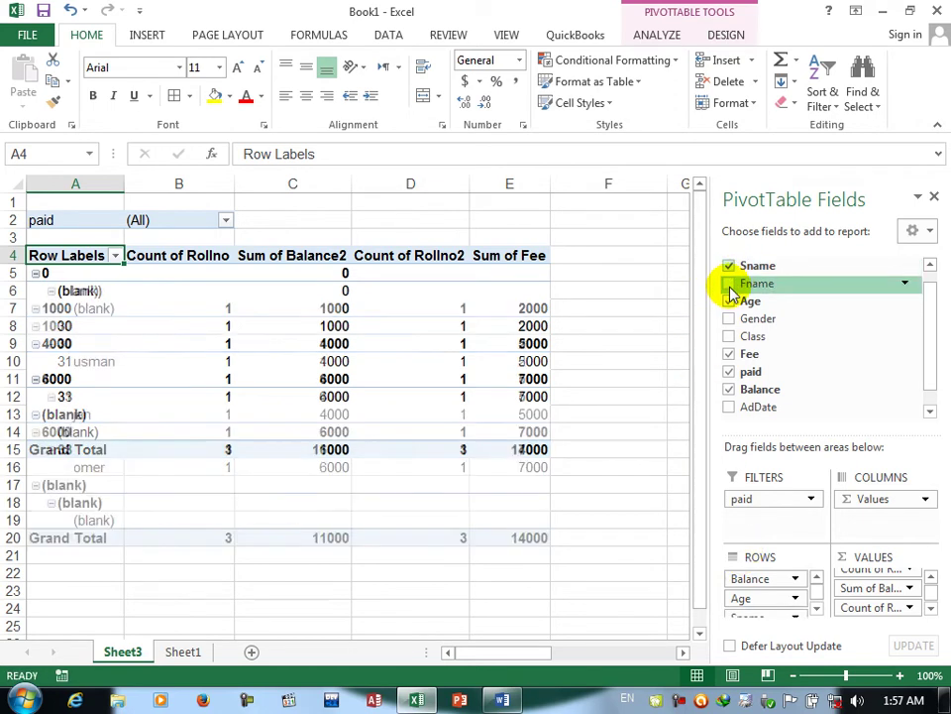
{"action": "left_click", "coordinate": [729, 283]}
{"action": "left_click", "coordinate": [729, 320]}
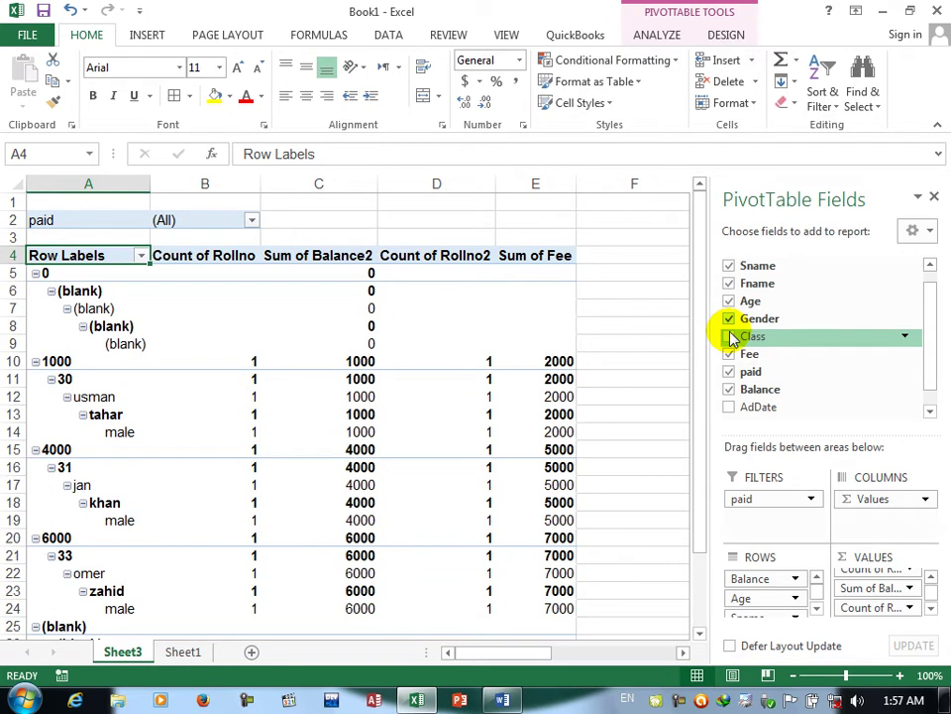
Empty the rows area by removing Age, Sname, Balance and Gender and moving Fname to the values area.
{"action": "left_click", "coordinate": [796, 600]}
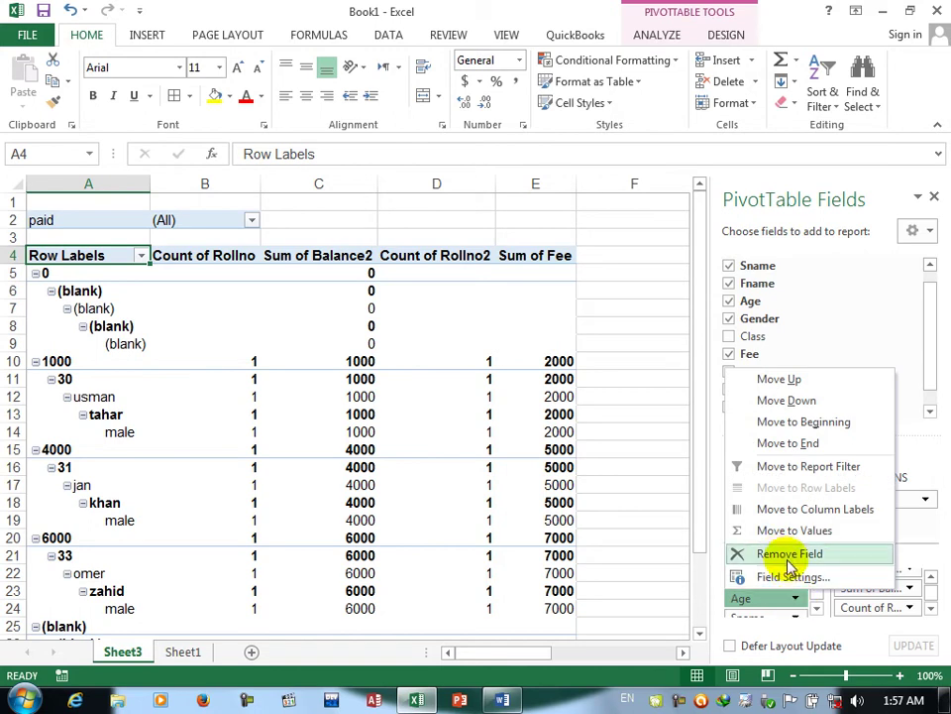
{"action": "left_click", "coordinate": [789, 557]}
{"action": "left_click", "coordinate": [796, 599]}
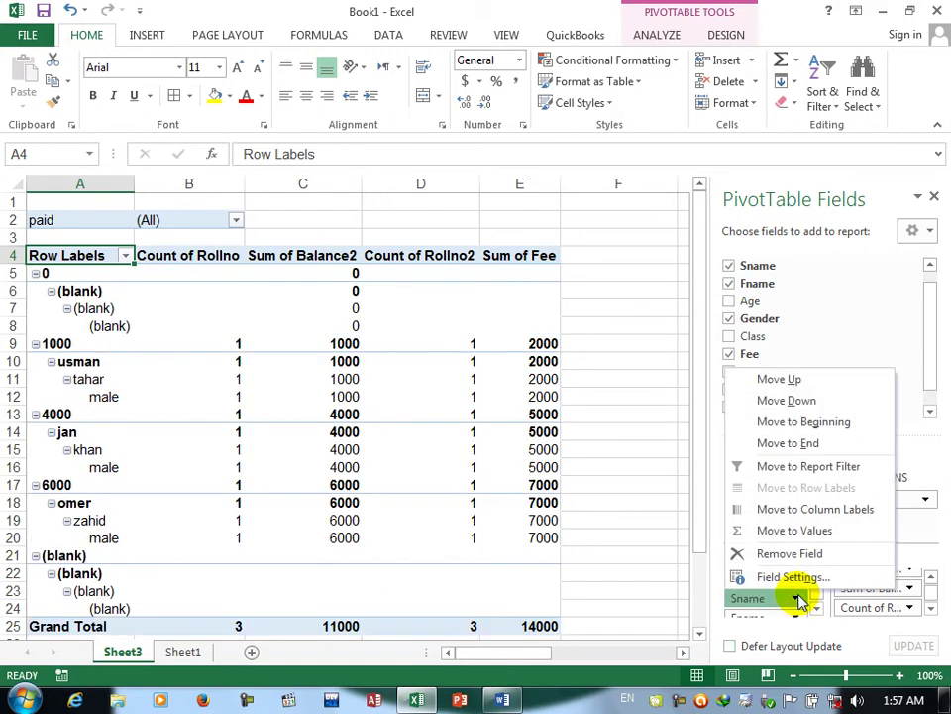
{"action": "left_click", "coordinate": [796, 559]}
{"action": "left_click", "coordinate": [798, 598]}
{"action": "left_click", "coordinate": [790, 553]}
{"action": "left_click", "coordinate": [809, 578]}
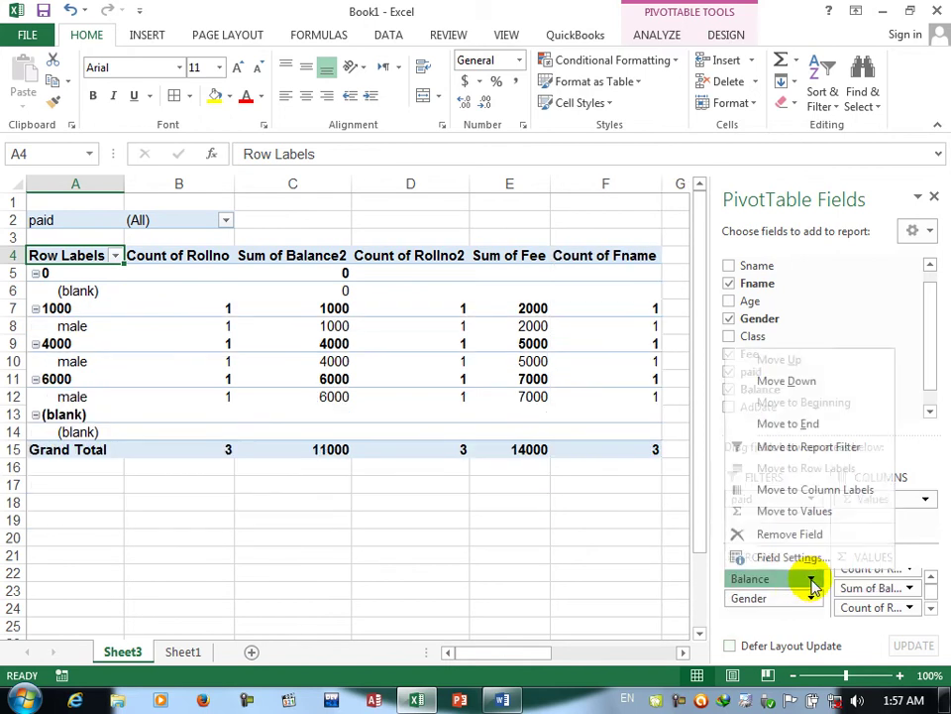
{"action": "left_click", "coordinate": [790, 533]}
{"action": "left_click", "coordinate": [809, 578]}
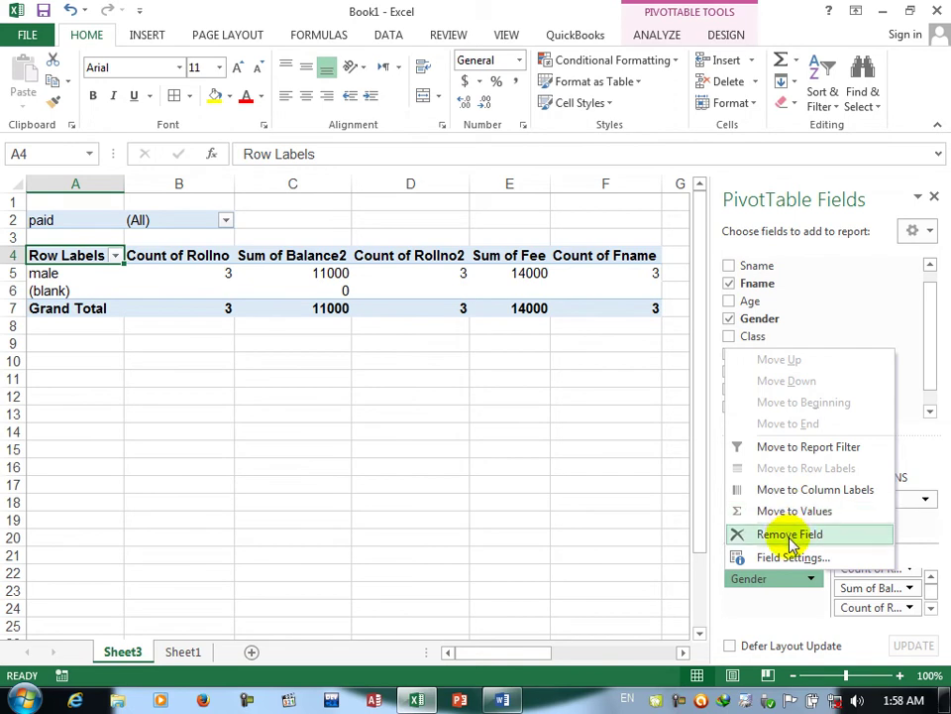
{"action": "left_click", "coordinate": [789, 535]}
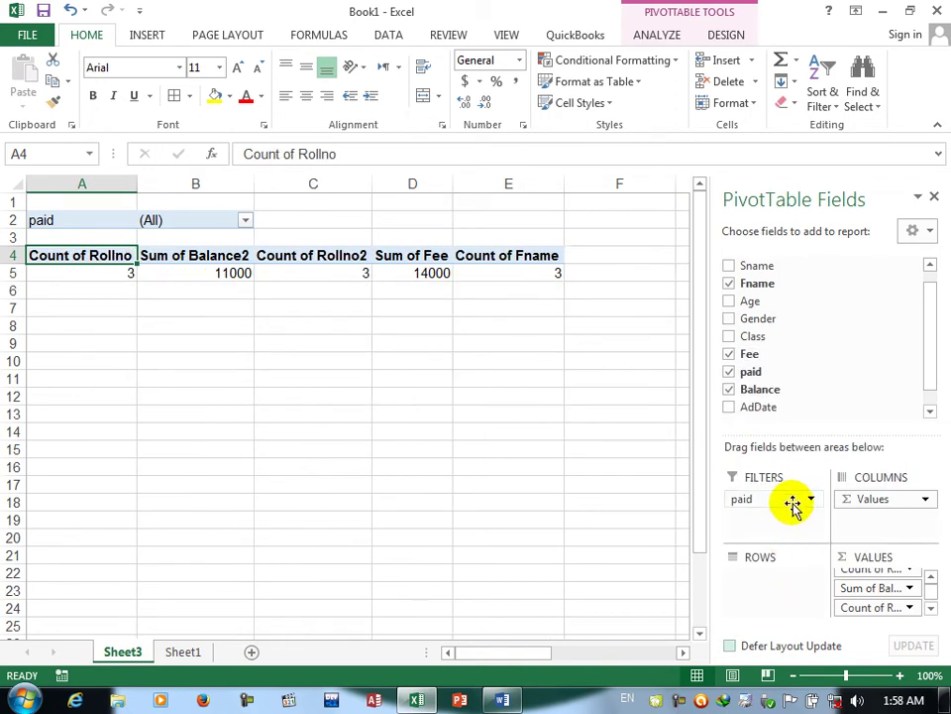
Remove Sum of Balance2, Count of Rollno2 and Sum of Fee from the PivotTable's values area.
{"action": "left_click", "coordinate": [909, 607]}
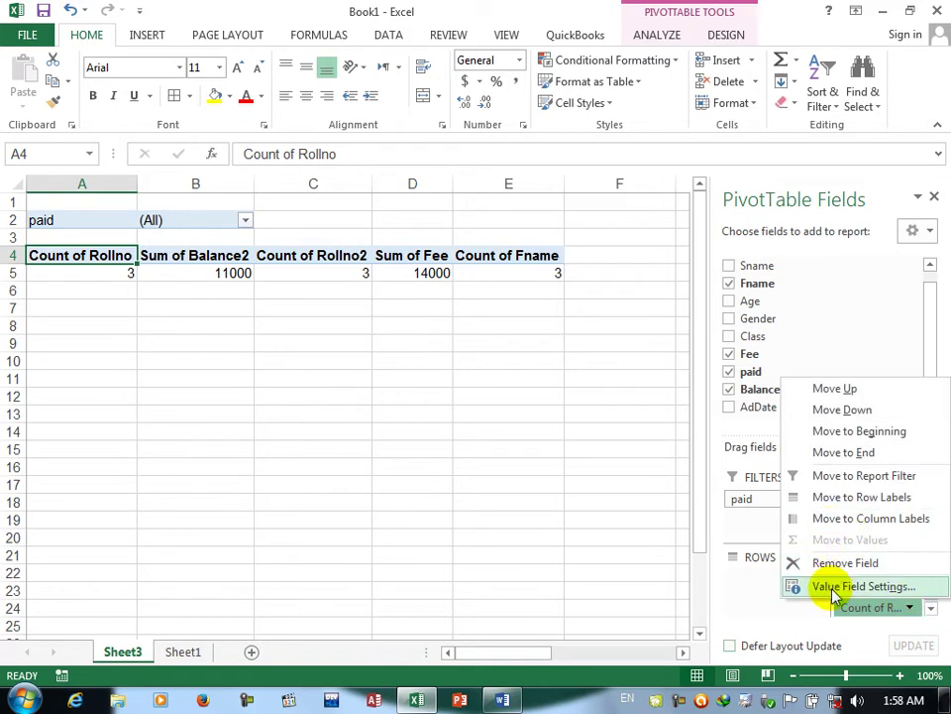
{"action": "left_click", "coordinate": [256, 343]}
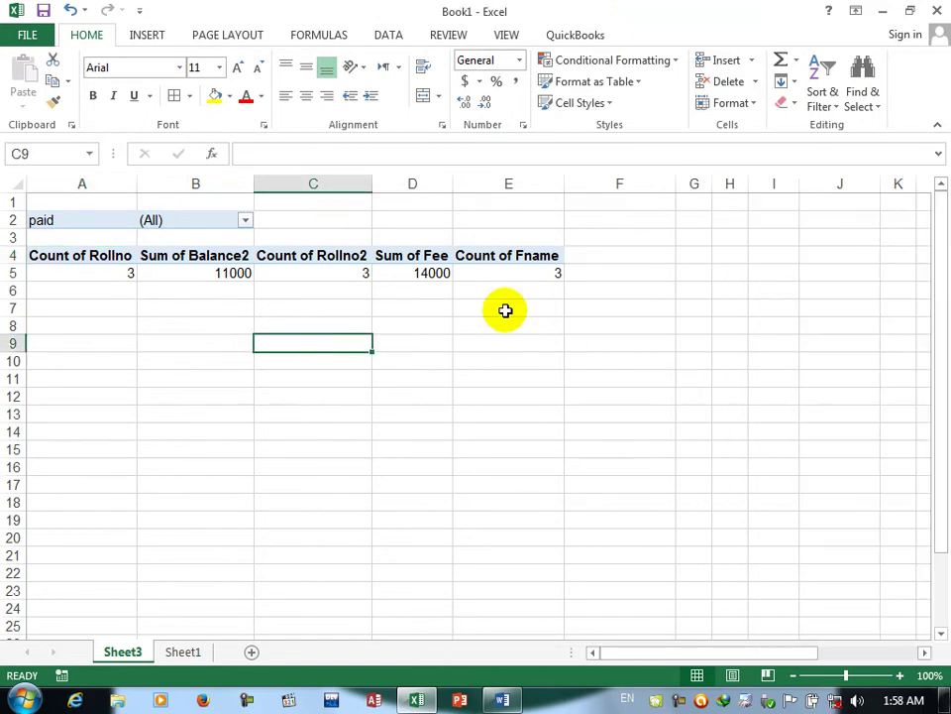
{"action": "left_click_drag", "start_coordinate": [35, 219], "coordinate": [521, 280]}
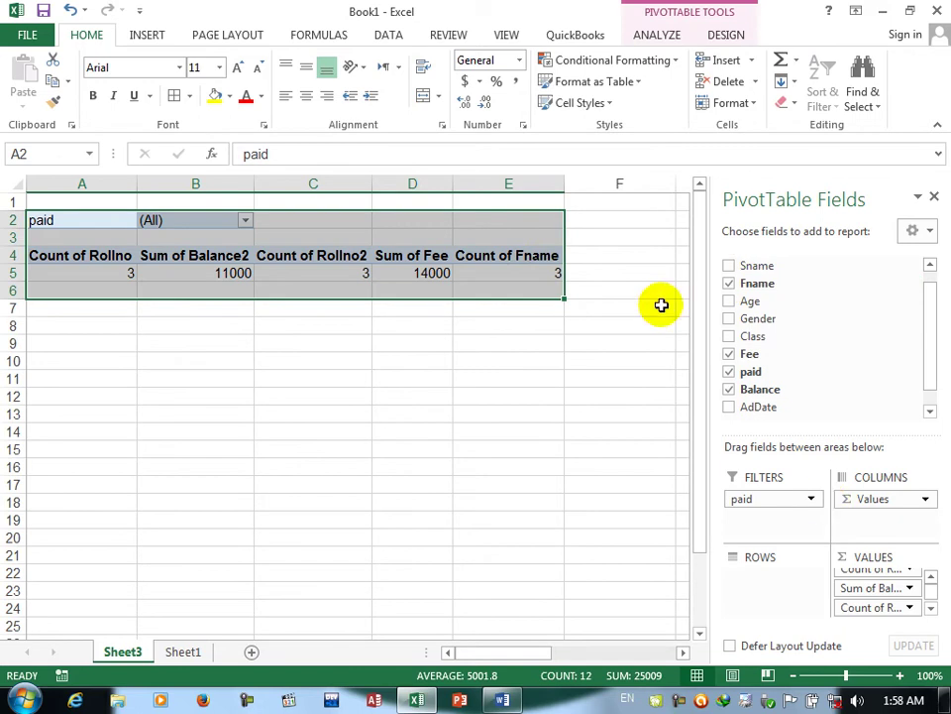
{"action": "left_click", "coordinate": [909, 589]}
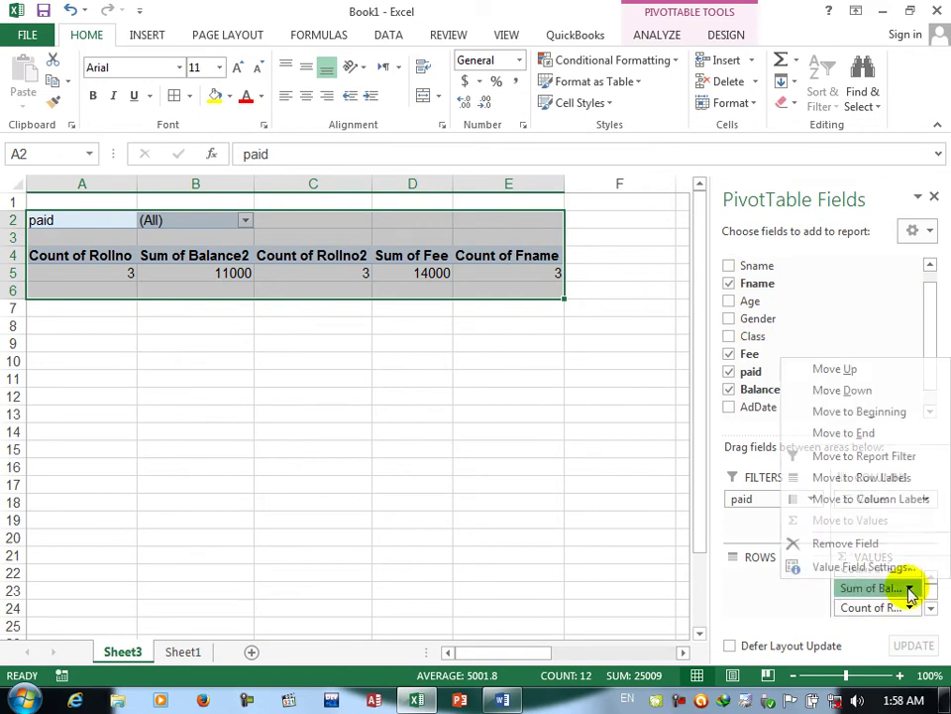
{"action": "left_click", "coordinate": [847, 544]}
{"action": "left_click", "coordinate": [914, 589]}
{"action": "left_click", "coordinate": [860, 545]}
{"action": "left_click", "coordinate": [909, 590]}
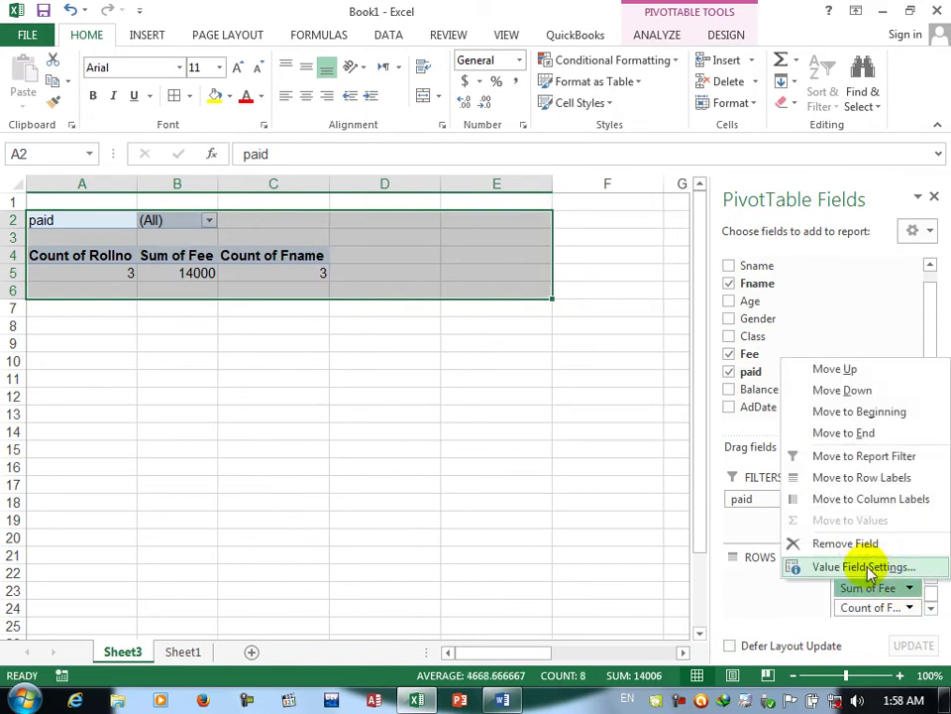
{"action": "left_click", "coordinate": [800, 543]}
Remove Count of Rollno and Count of Fname from the values area.
{"action": "left_click", "coordinate": [924, 581]}
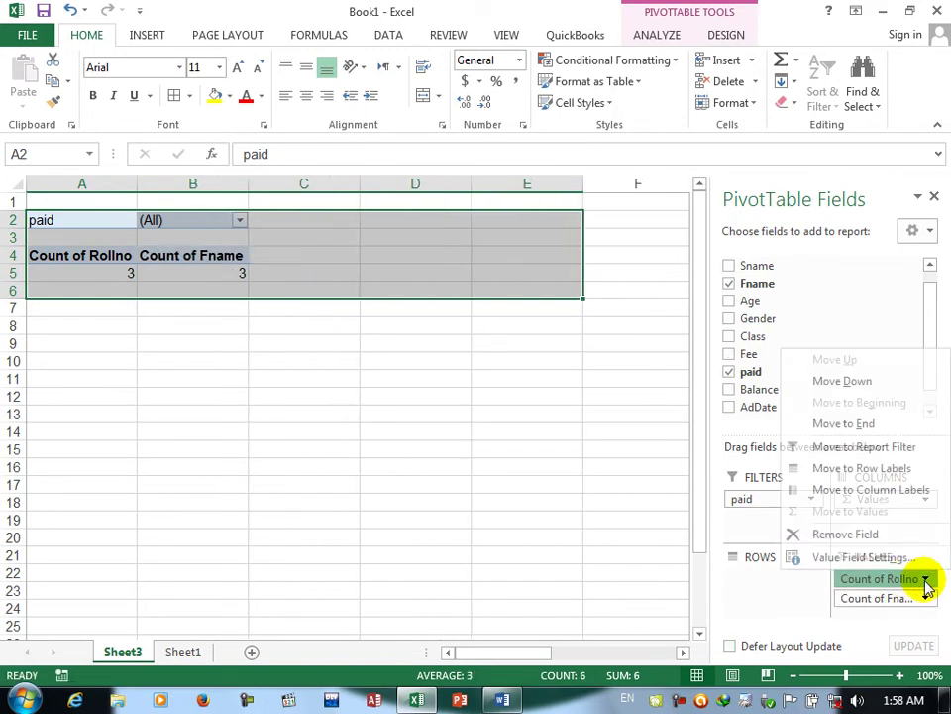
{"action": "left_click", "coordinate": [868, 537]}
{"action": "left_click", "coordinate": [928, 580]}
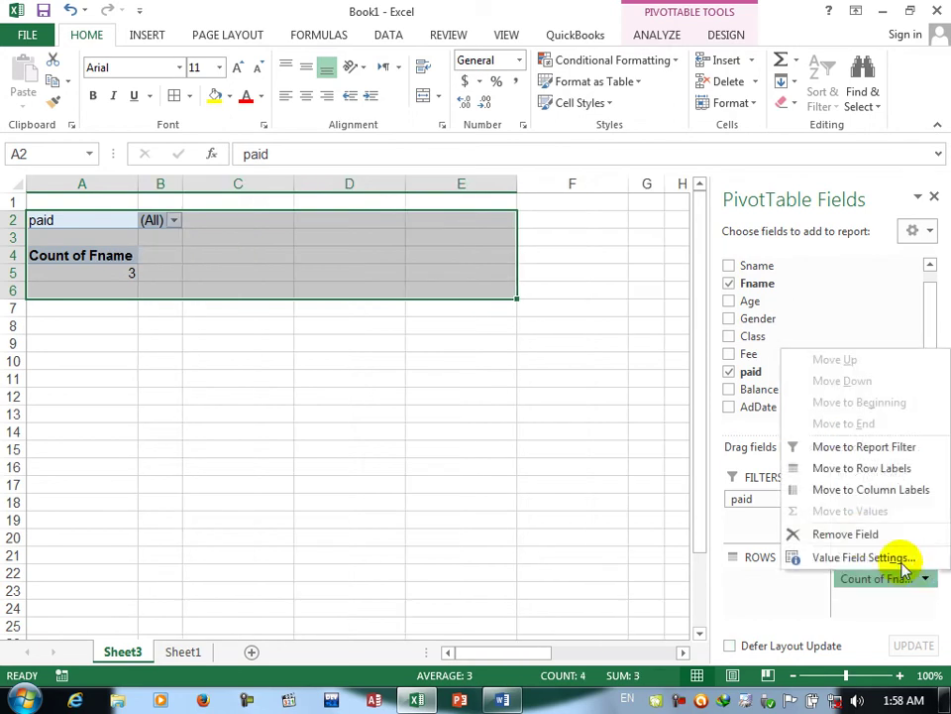
{"action": "left_click", "coordinate": [834, 533]}
Add Fee to the empty values area and remove paid from the report filter.
{"action": "left_click_drag", "start_coordinate": [748, 354], "coordinate": [880, 574]}
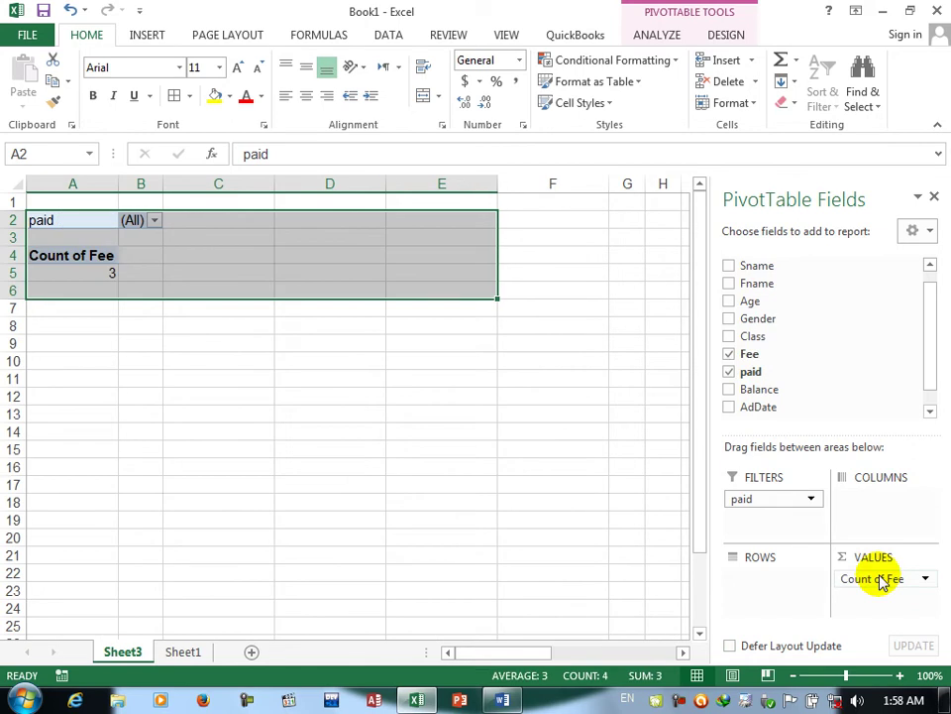
{"action": "left_click", "coordinate": [765, 500]}
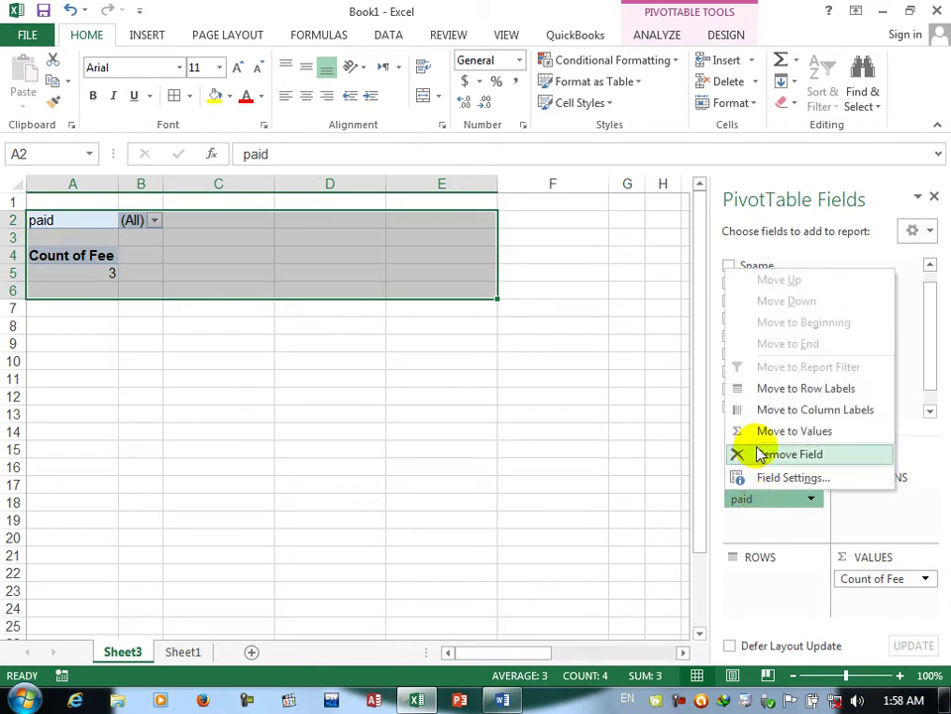
{"action": "left_click", "coordinate": [756, 453]}
Change the Fee value field to be summarized by Sum.
{"action": "left_click", "coordinate": [927, 580]}
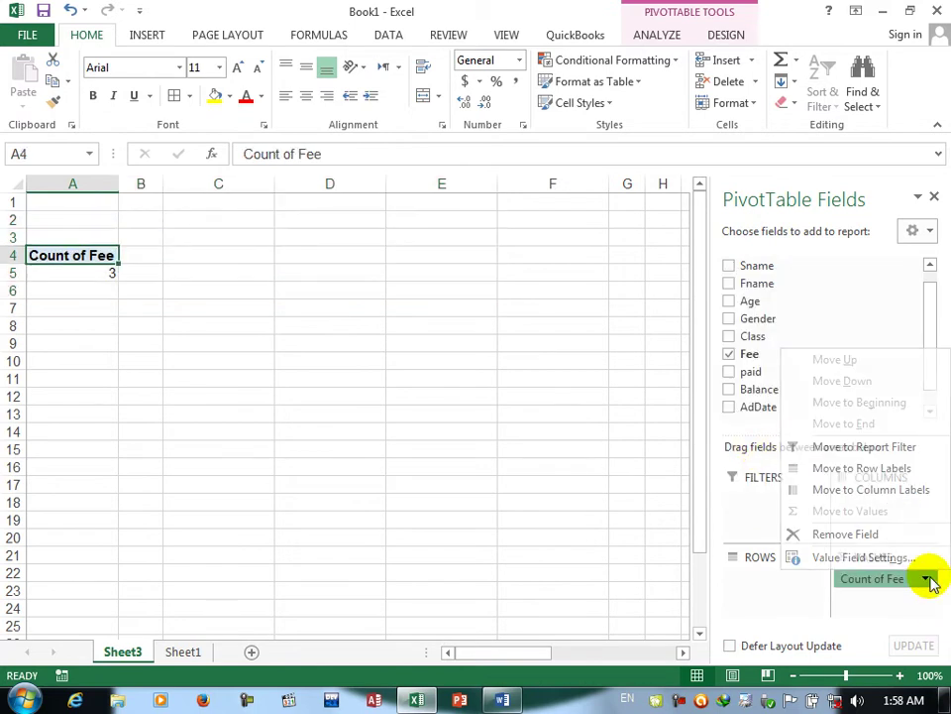
{"action": "left_click", "coordinate": [858, 556]}
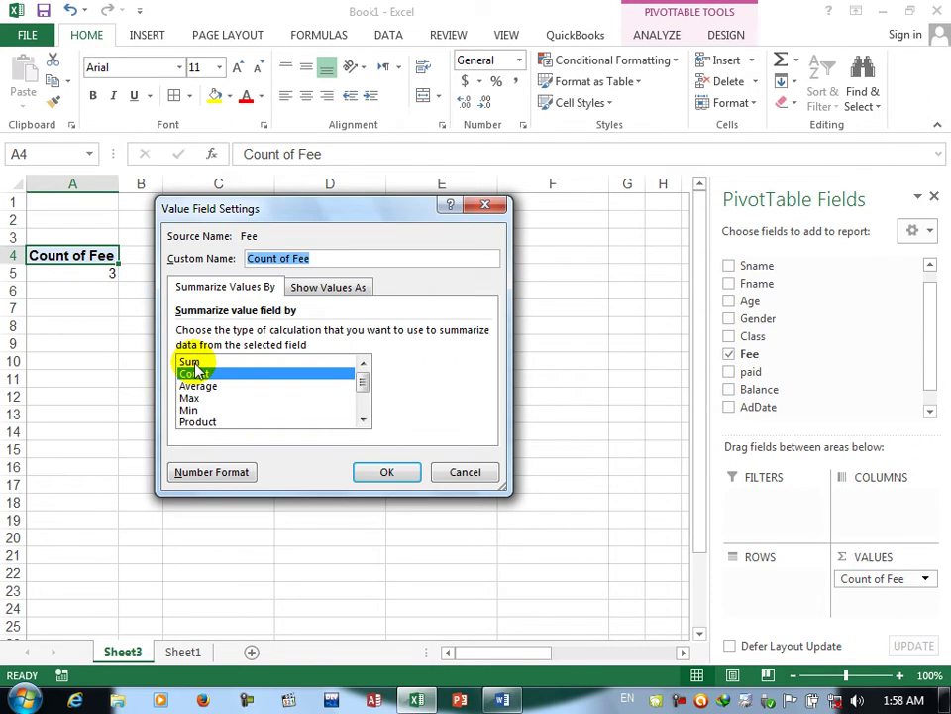
{"action": "left_click", "coordinate": [188, 362]}
{"action": "left_click", "coordinate": [373, 475]}
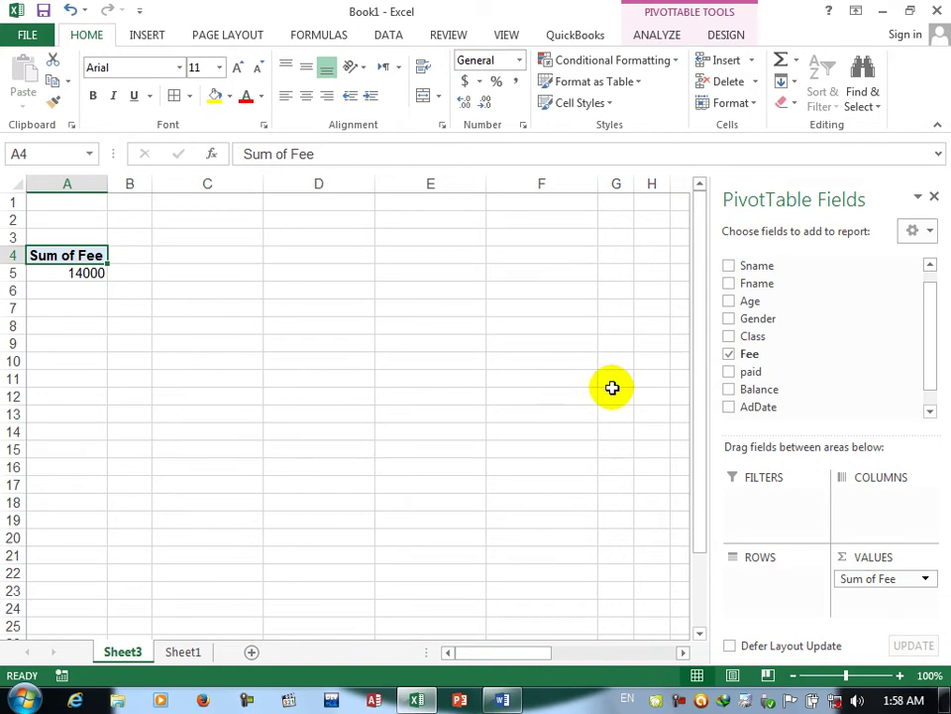
Add Fee to the values area a second time and keep it summarized by Count.
{"action": "left_click_drag", "start_coordinate": [745, 352], "coordinate": [859, 600]}
{"action": "left_click", "coordinate": [926, 599]}
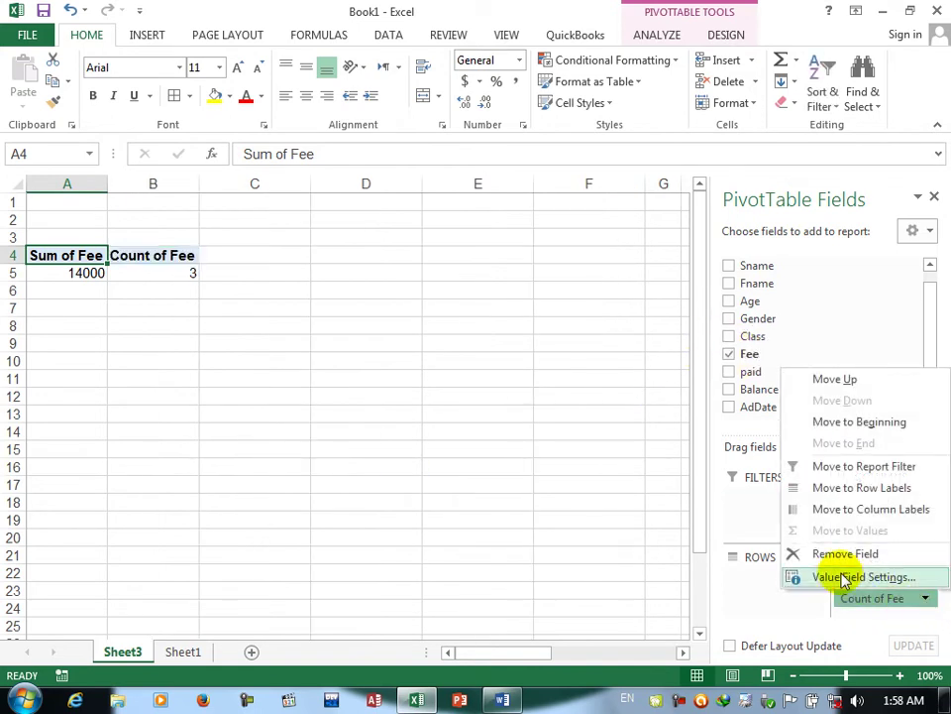
{"action": "left_click", "coordinate": [796, 576]}
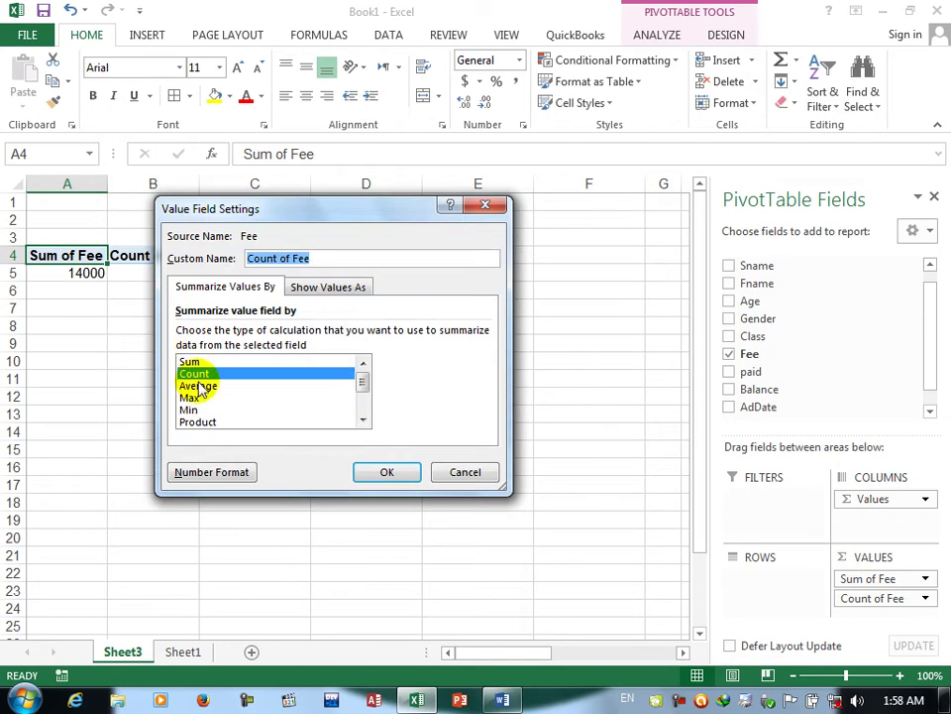
{"action": "left_click", "coordinate": [363, 473]}
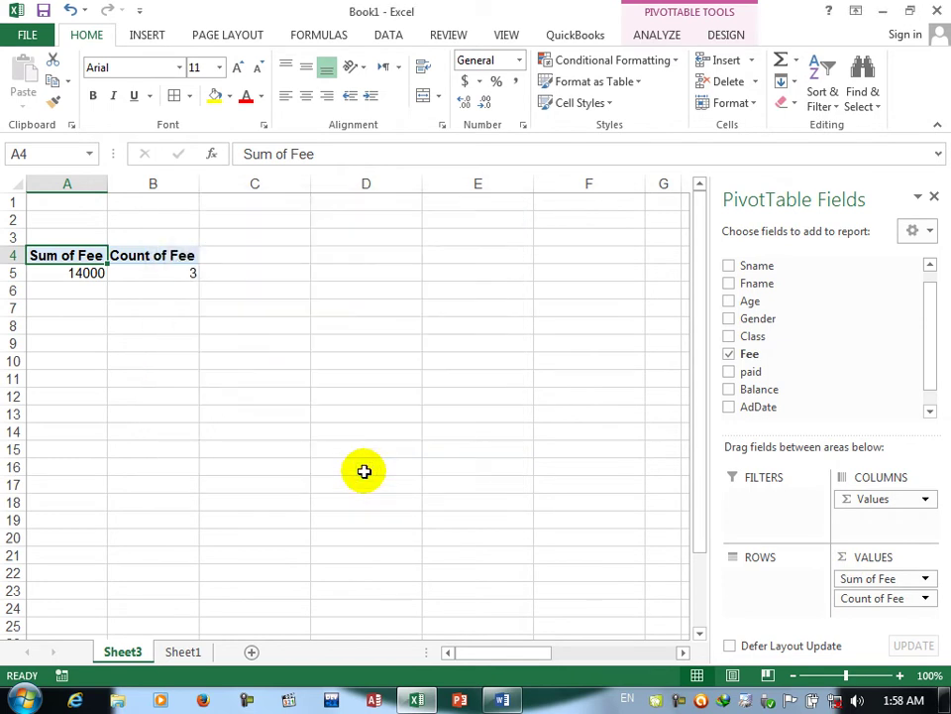
Add Fee to the values area a third time and summarize it by Average.
{"action": "left_click_drag", "start_coordinate": [744, 354], "coordinate": [877, 616]}
{"action": "left_click", "coordinate": [902, 615]}
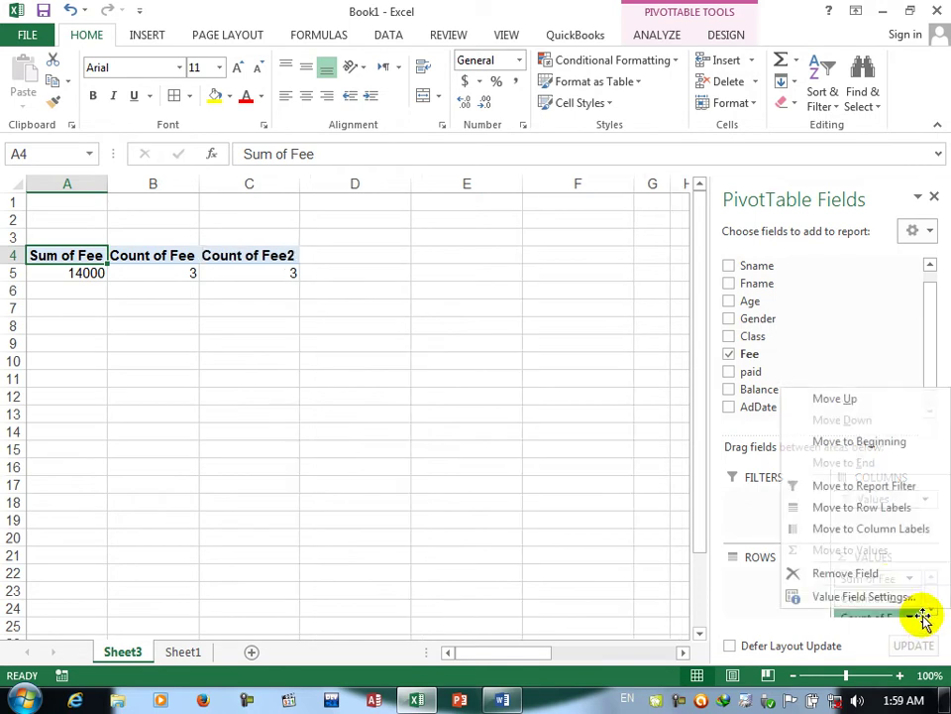
{"action": "left_click", "coordinate": [867, 596]}
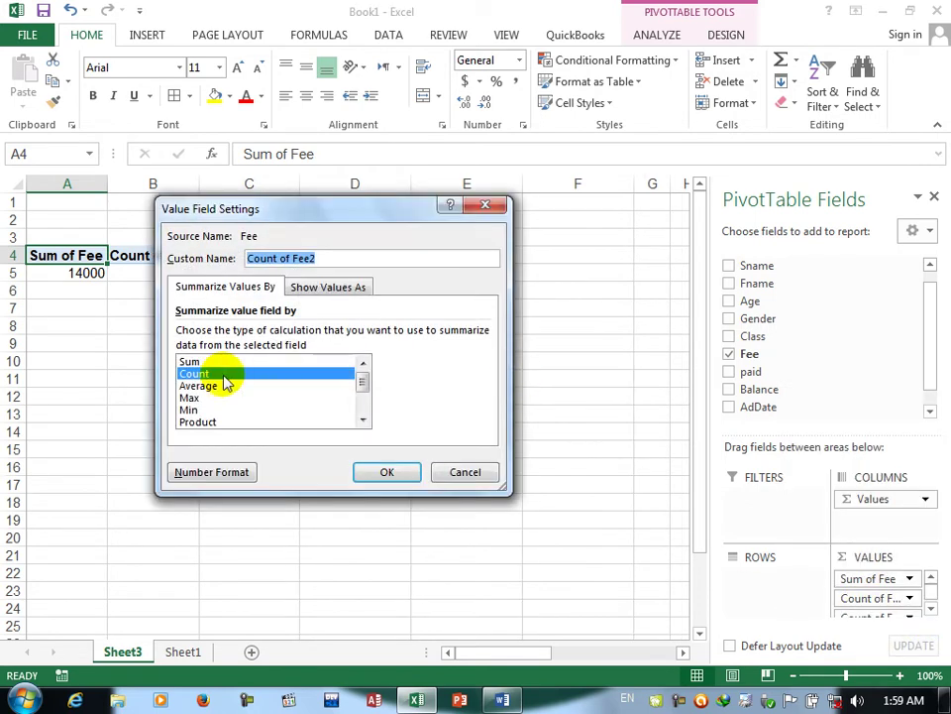
{"action": "left_click", "coordinate": [193, 386]}
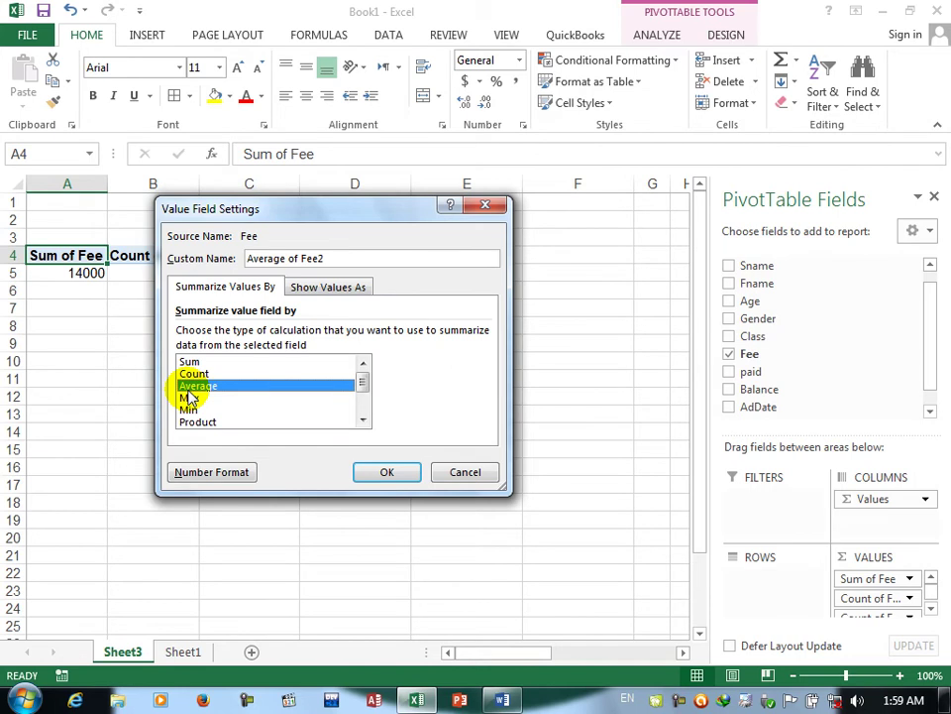
{"action": "left_click", "coordinate": [396, 477]}
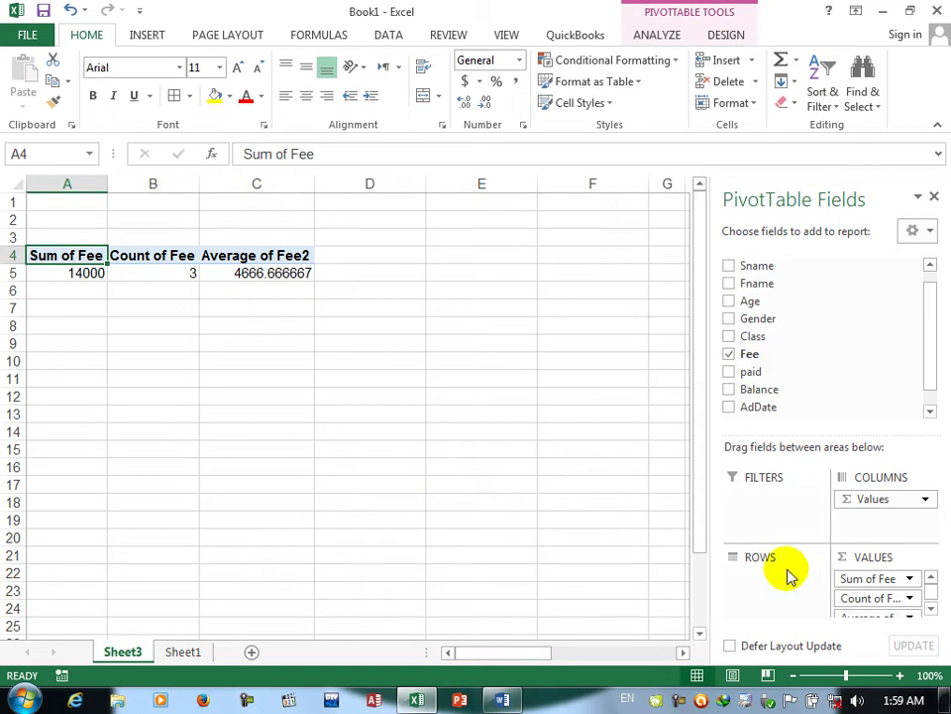
Add Fee to the values area a fourth time and summarize it by Max.
{"action": "left_click", "coordinate": [931, 607]}
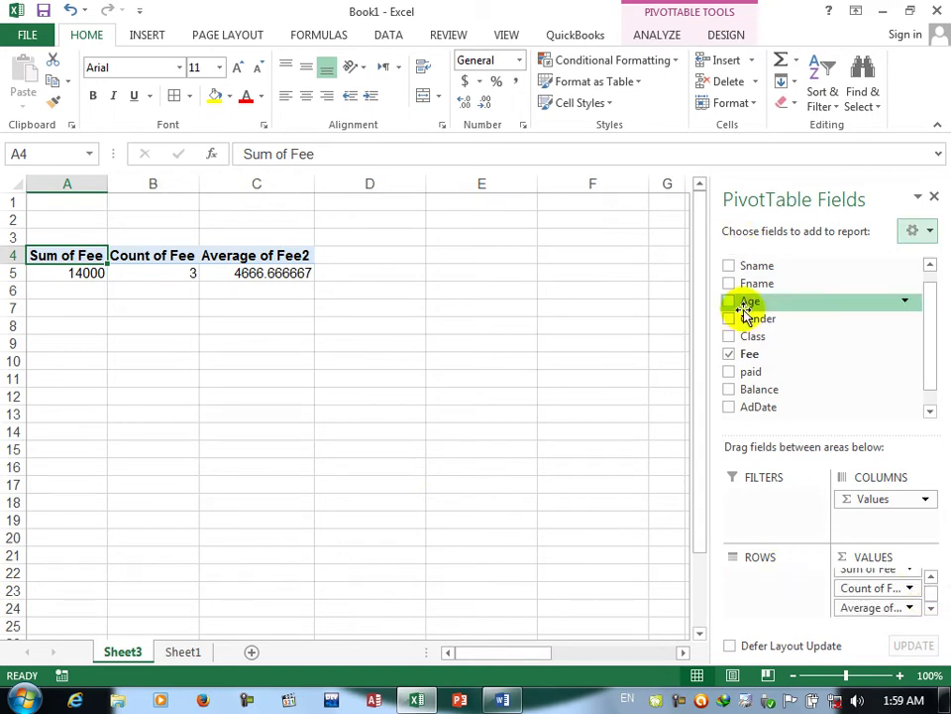
{"action": "left_click_drag", "start_coordinate": [747, 355], "coordinate": [899, 615]}
{"action": "left_click", "coordinate": [930, 610]}
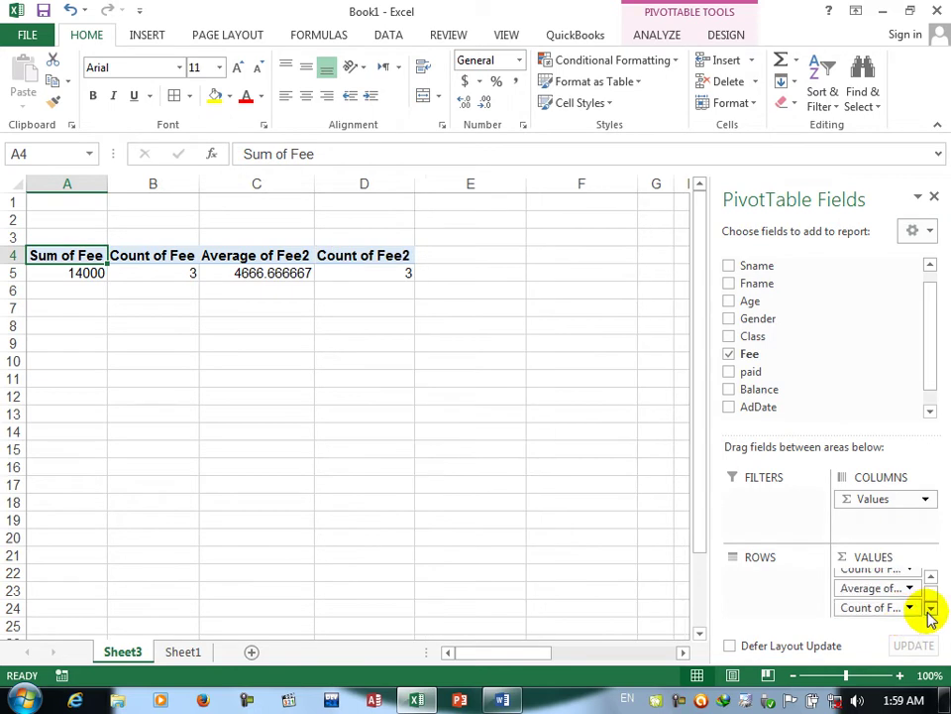
{"action": "left_click", "coordinate": [905, 608]}
{"action": "left_click", "coordinate": [861, 587]}
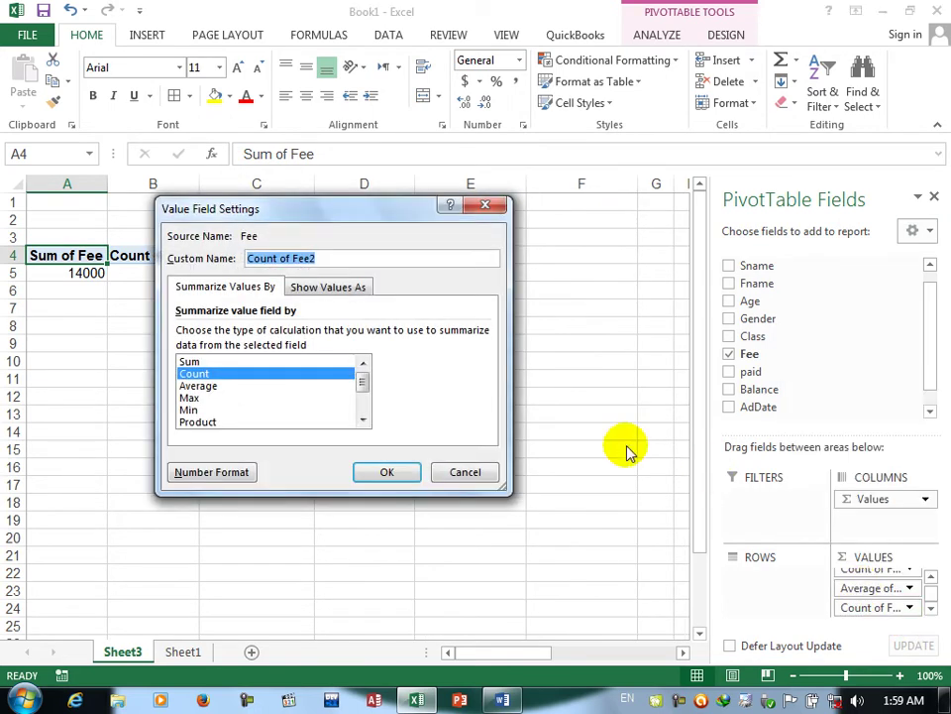
{"action": "left_click", "coordinate": [188, 398]}
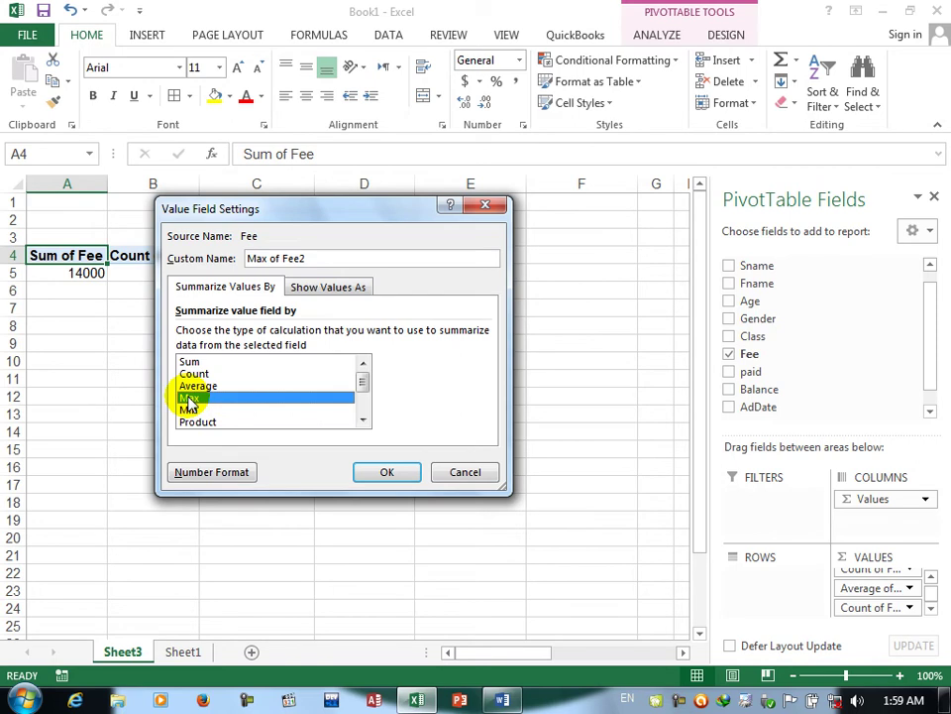
{"action": "left_click", "coordinate": [396, 475]}
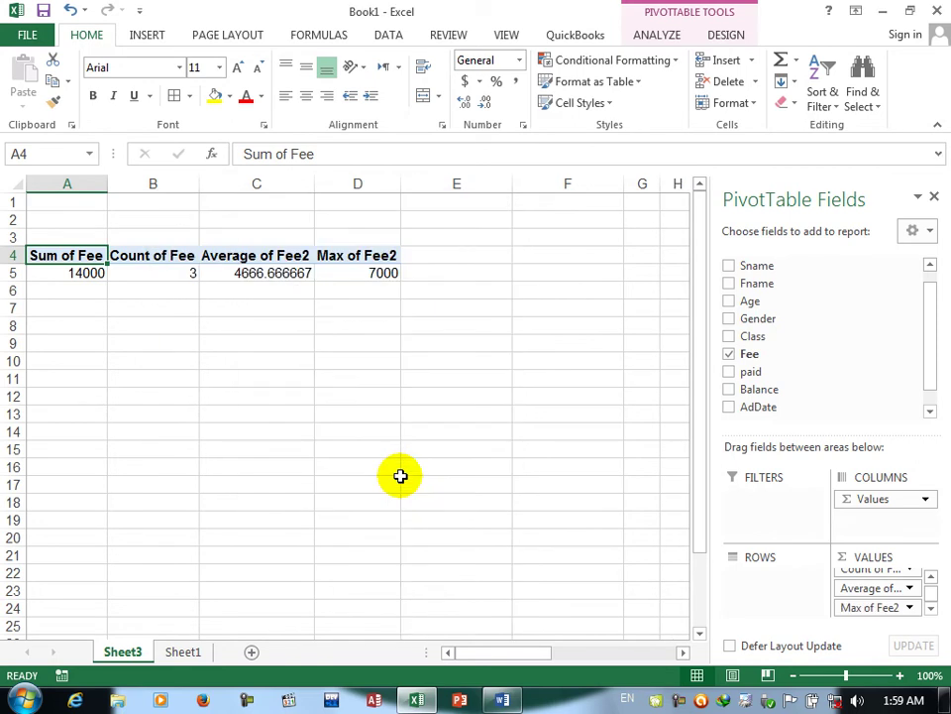
Add Fee to the values area a fifth time and summarize it by Min.
{"action": "left_click_drag", "start_coordinate": [758, 359], "coordinate": [903, 621]}
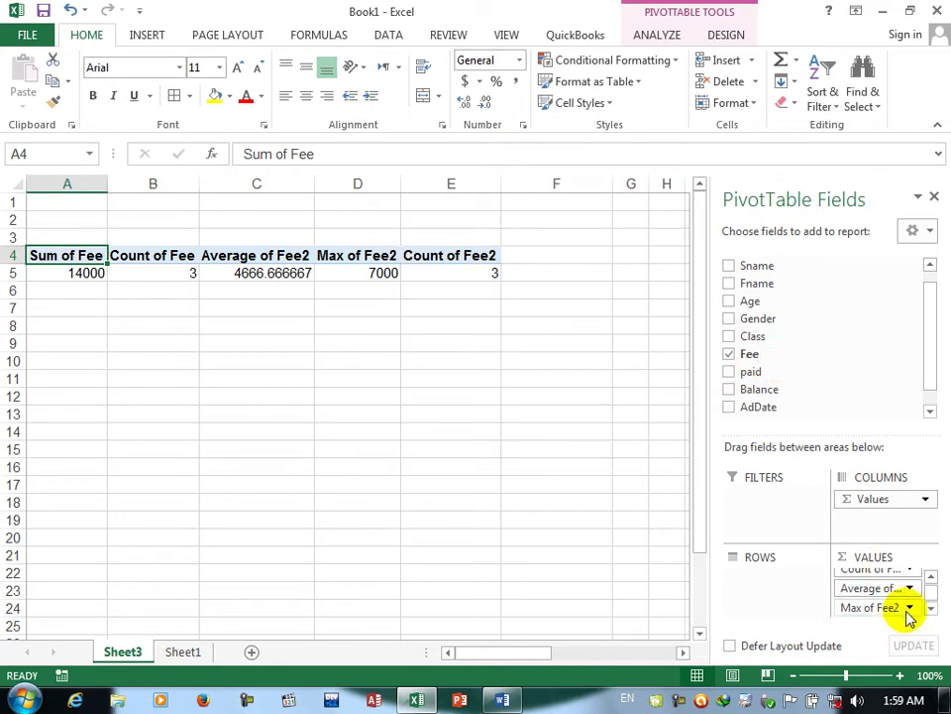
{"action": "left_click", "coordinate": [930, 608]}
{"action": "left_click", "coordinate": [909, 607]}
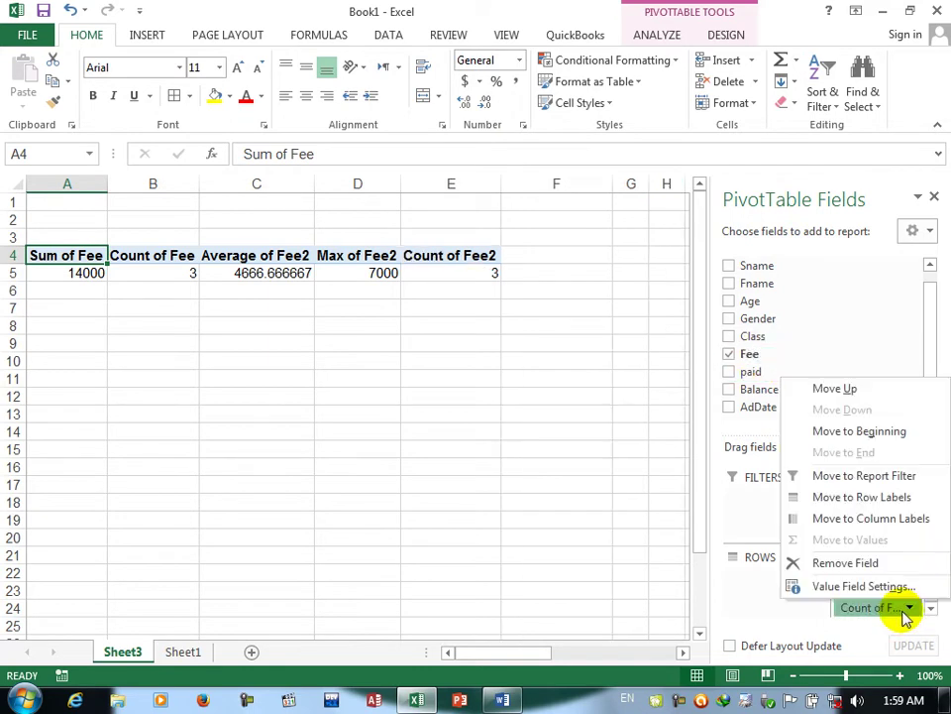
{"action": "left_click", "coordinate": [854, 587]}
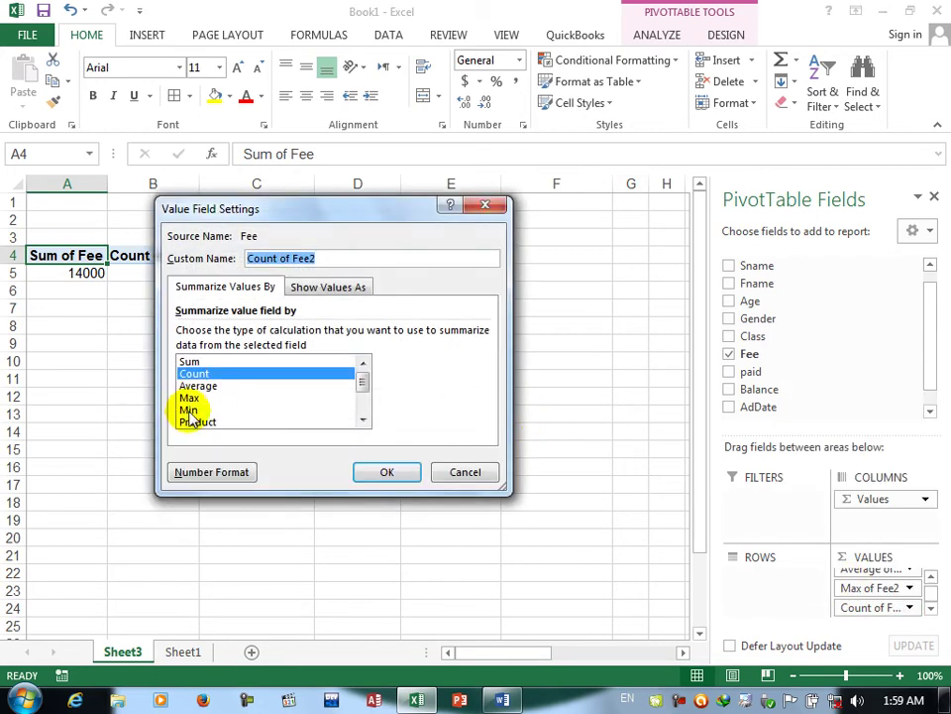
{"action": "left_click", "coordinate": [193, 409]}
{"action": "left_click", "coordinate": [400, 473]}
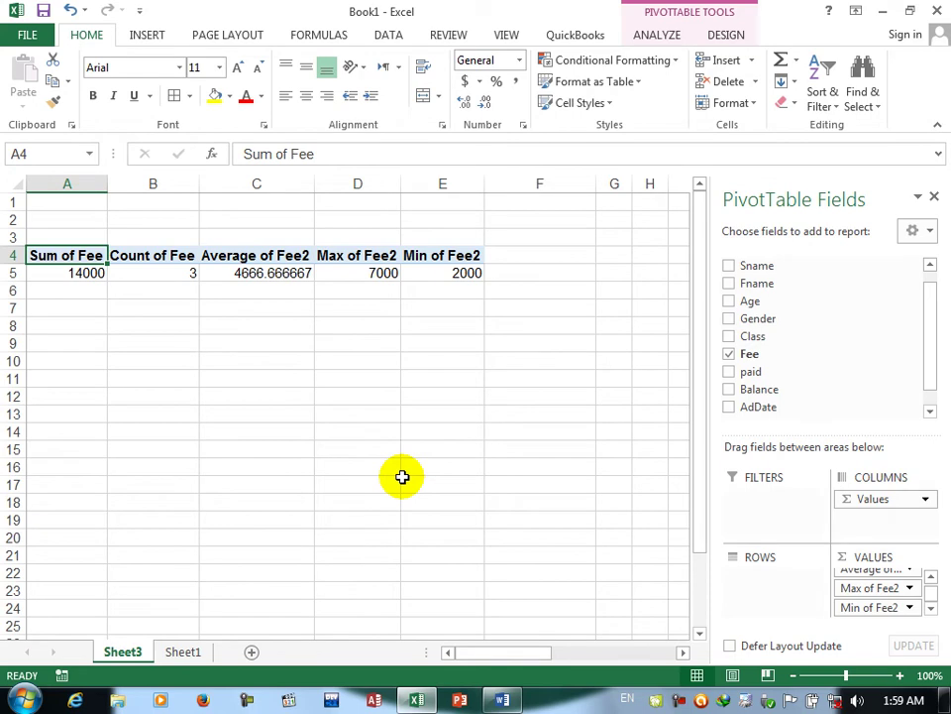
Add Fee to the values area a sixth time and summarize it by Product.
{"action": "left_click_drag", "start_coordinate": [750, 366], "coordinate": [894, 620]}
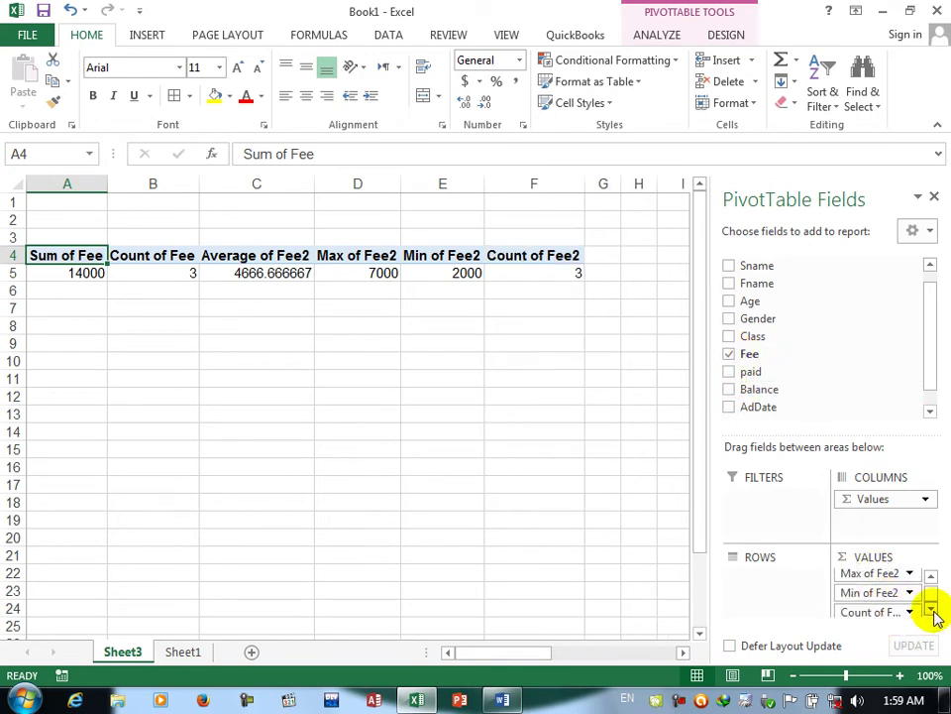
{"action": "left_click", "coordinate": [882, 606]}
{"action": "left_click", "coordinate": [868, 587]}
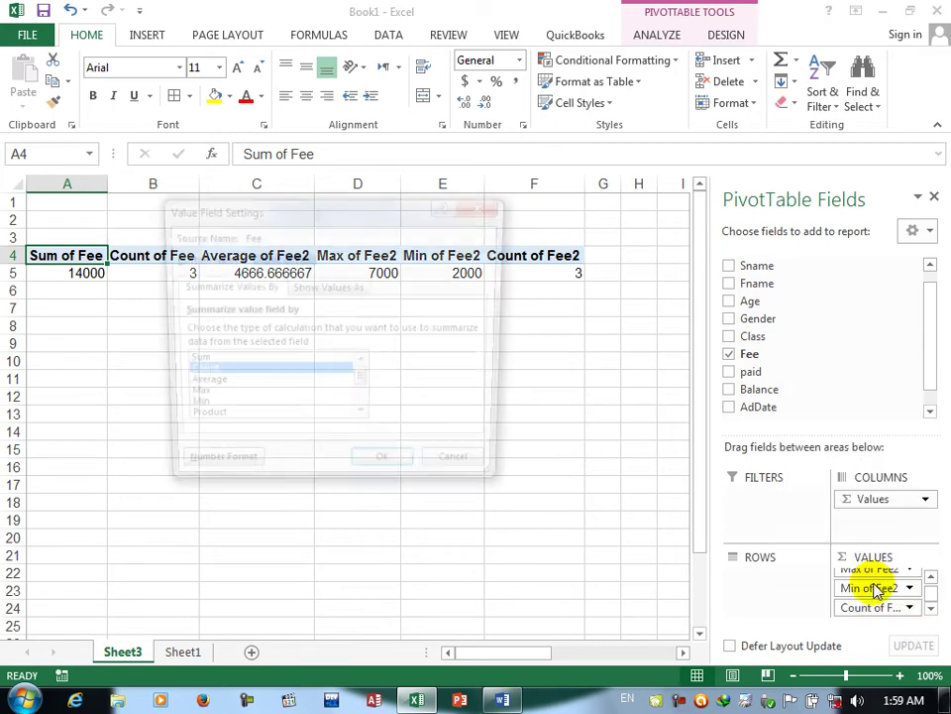
{"action": "left_click", "coordinate": [363, 420]}
{"action": "left_click", "coordinate": [362, 420]}
{"action": "left_click", "coordinate": [363, 421]}
{"action": "left_click", "coordinate": [204, 386]}
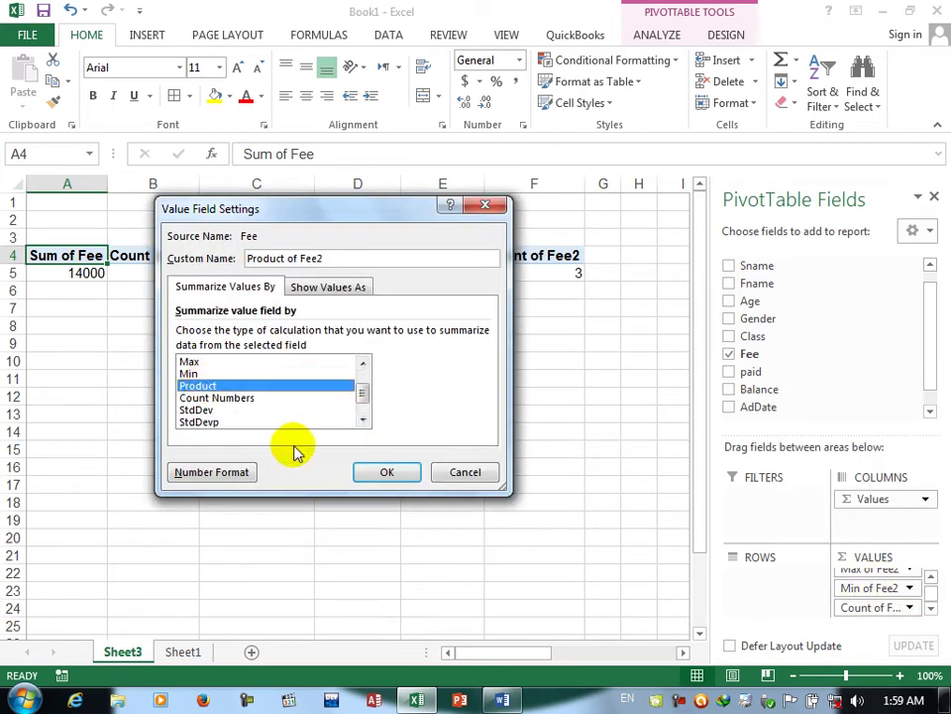
{"action": "left_click", "coordinate": [396, 472]}
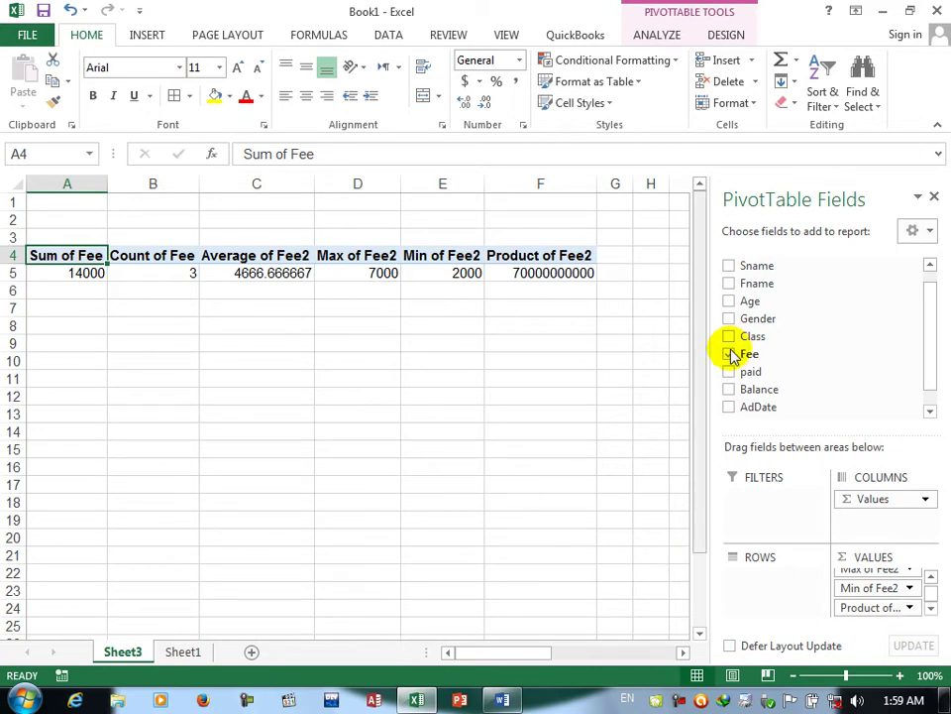
Add Fee to the values area a seventh time, summarize it by Count Numbers, and select its result cell G5.
{"action": "left_click_drag", "start_coordinate": [754, 361], "coordinate": [871, 621]}
{"action": "left_click", "coordinate": [929, 609]}
{"action": "left_click", "coordinate": [930, 609]}
{"action": "left_click", "coordinate": [872, 584]}
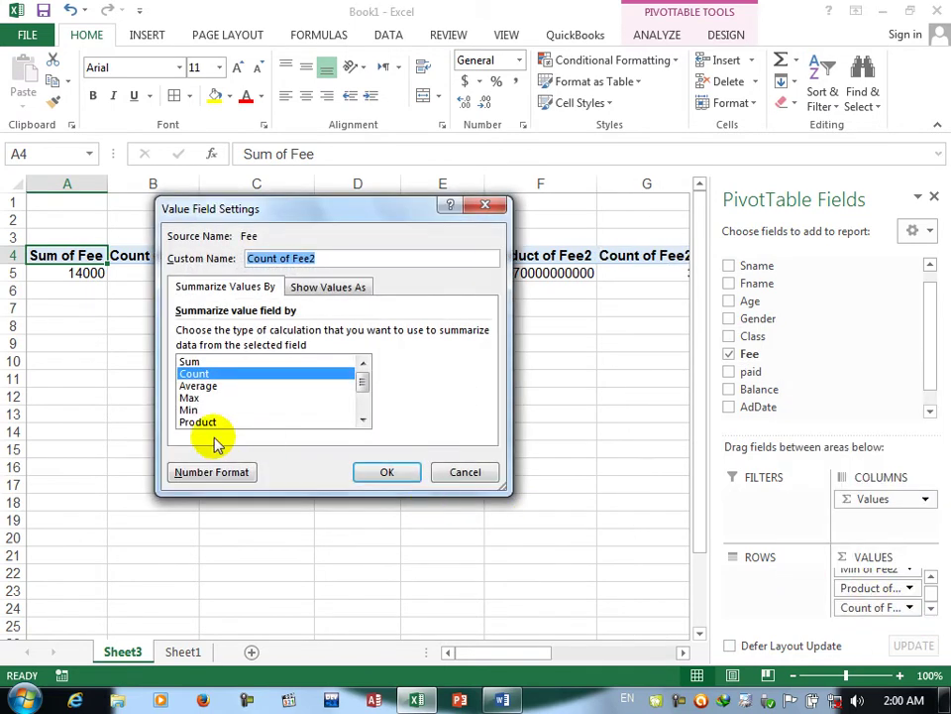
{"action": "left_click", "coordinate": [363, 421]}
{"action": "left_click", "coordinate": [363, 420]}
{"action": "left_click", "coordinate": [363, 420]}
{"action": "left_click", "coordinate": [218, 398]}
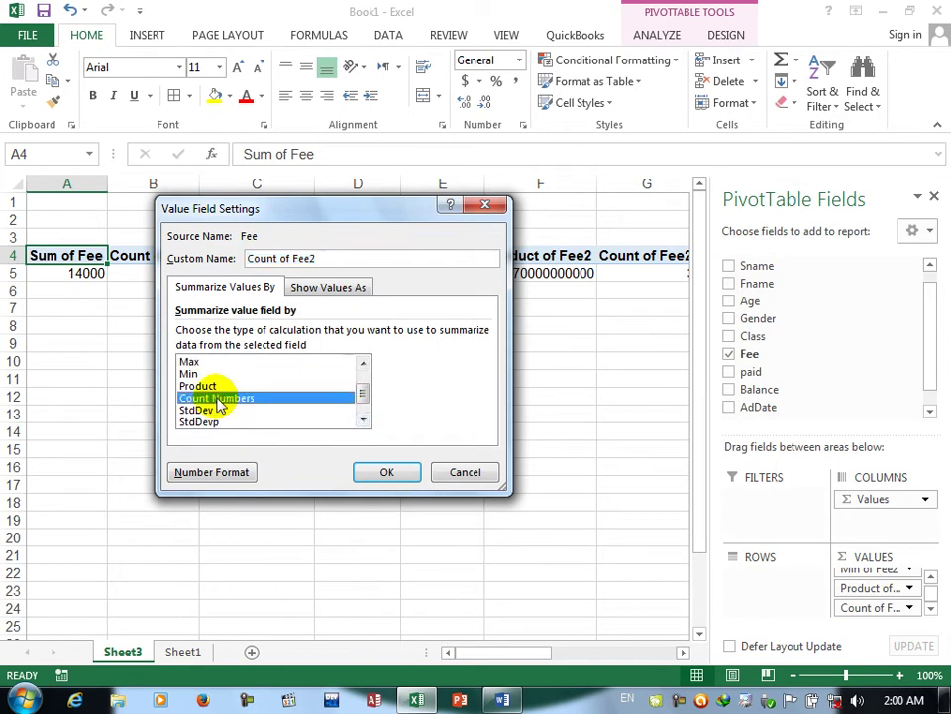
{"action": "left_click", "coordinate": [383, 470]}
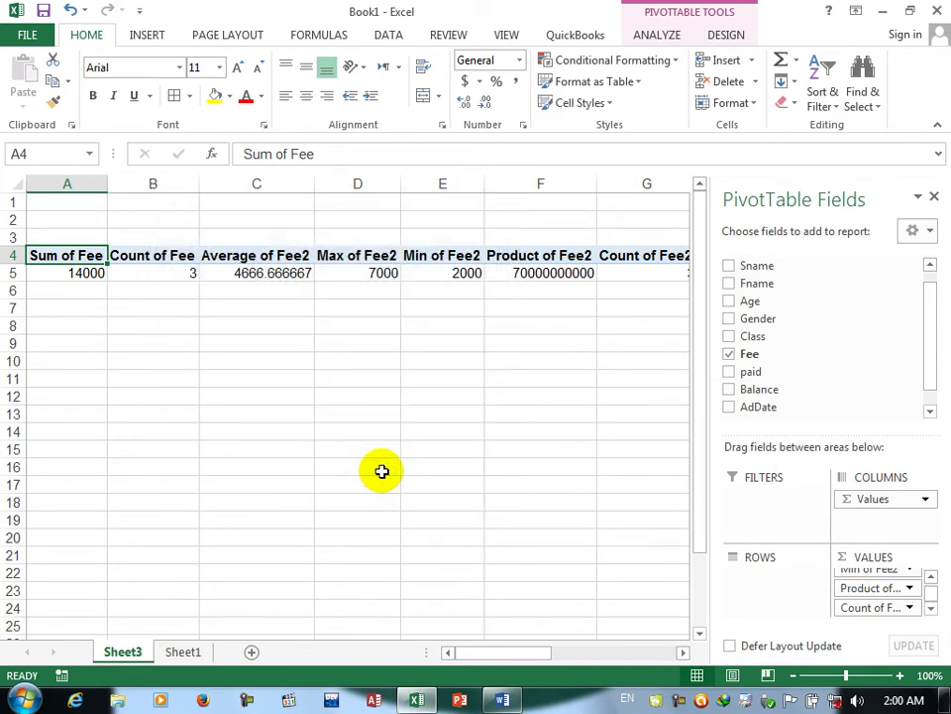
{"action": "left_click", "coordinate": [678, 651]}
{"action": "left_click", "coordinate": [678, 652]}
{"action": "left_click", "coordinate": [678, 651]}
{"action": "left_click", "coordinate": [678, 651]}
{"action": "left_click", "coordinate": [275, 283]}
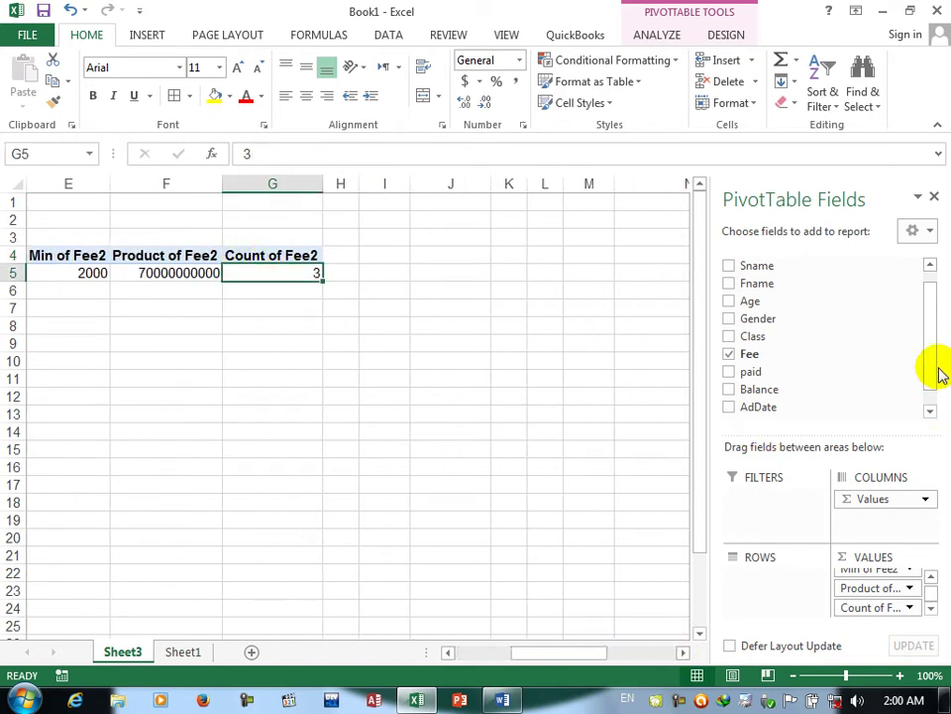
Add Fee to the values area an eighth time and open its value field settings.
{"action": "left_click_drag", "start_coordinate": [931, 375], "coordinate": [934, 403]}
{"action": "left_click_drag", "start_coordinate": [746, 335], "coordinate": [898, 621]}
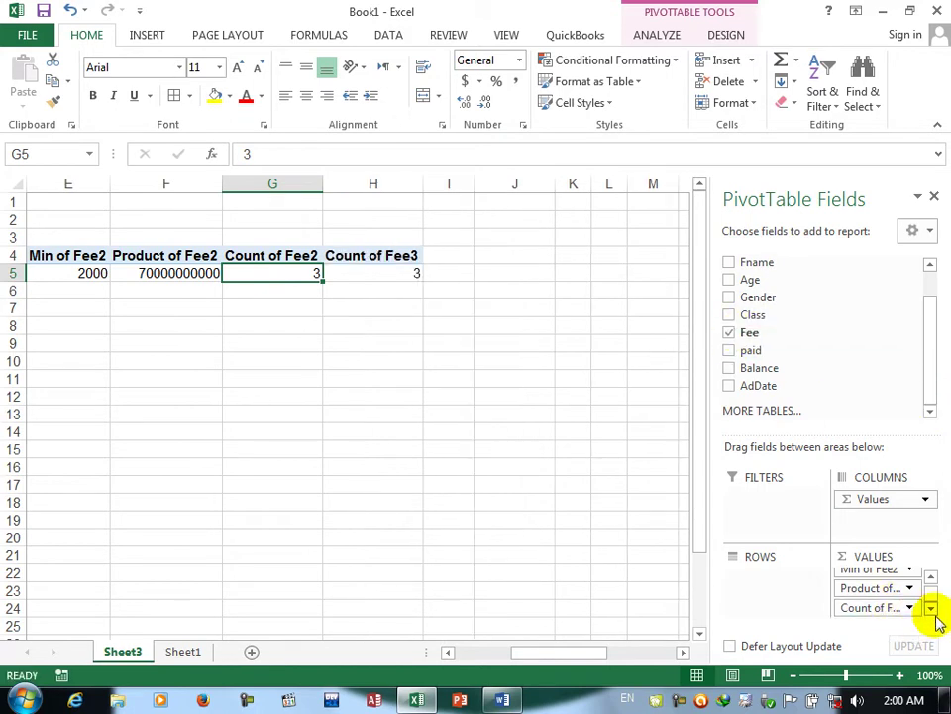
{"action": "left_click", "coordinate": [911, 607]}
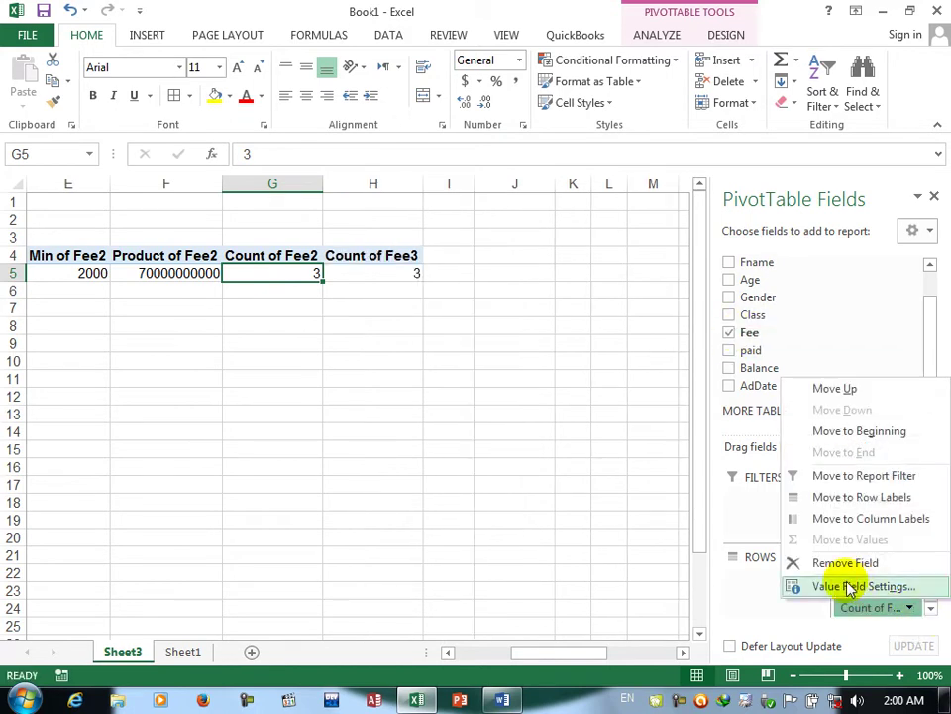
{"action": "left_click", "coordinate": [801, 583]}
Examine the StdDev, Var, StdDevp and Varp functions and the Show Values As options, and dismiss the settings without applying them.
{"action": "left_click", "coordinate": [363, 419]}
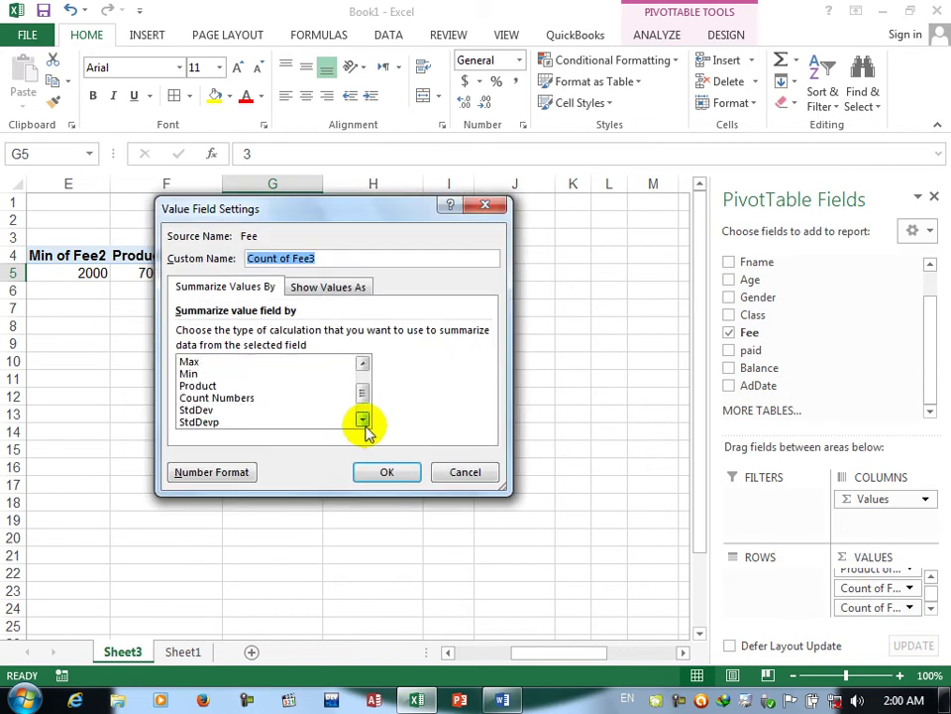
{"action": "left_click", "coordinate": [198, 387]}
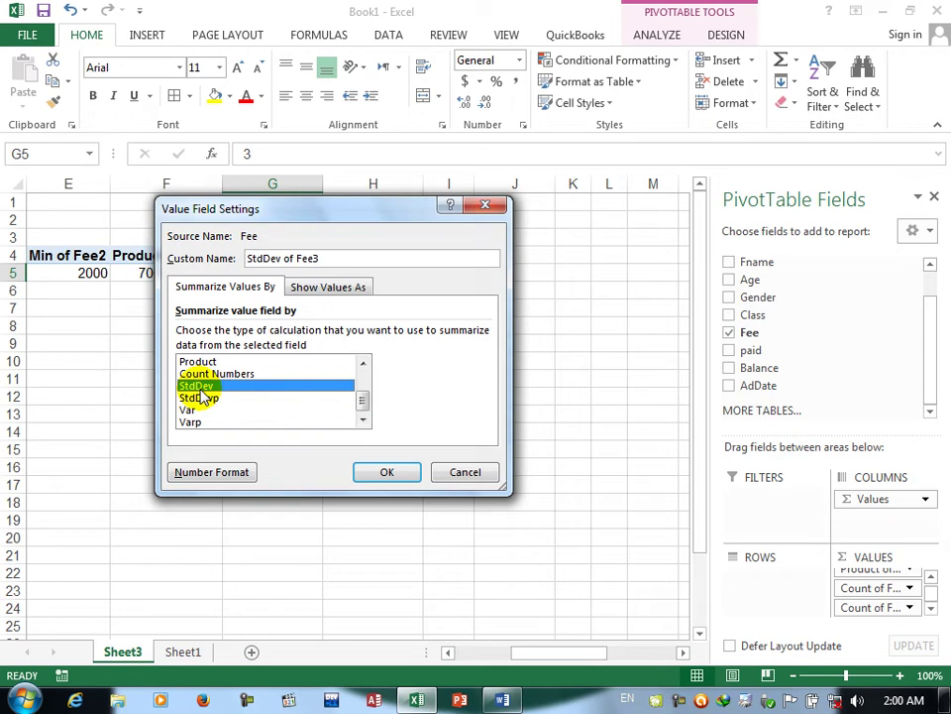
{"action": "left_click", "coordinate": [189, 410]}
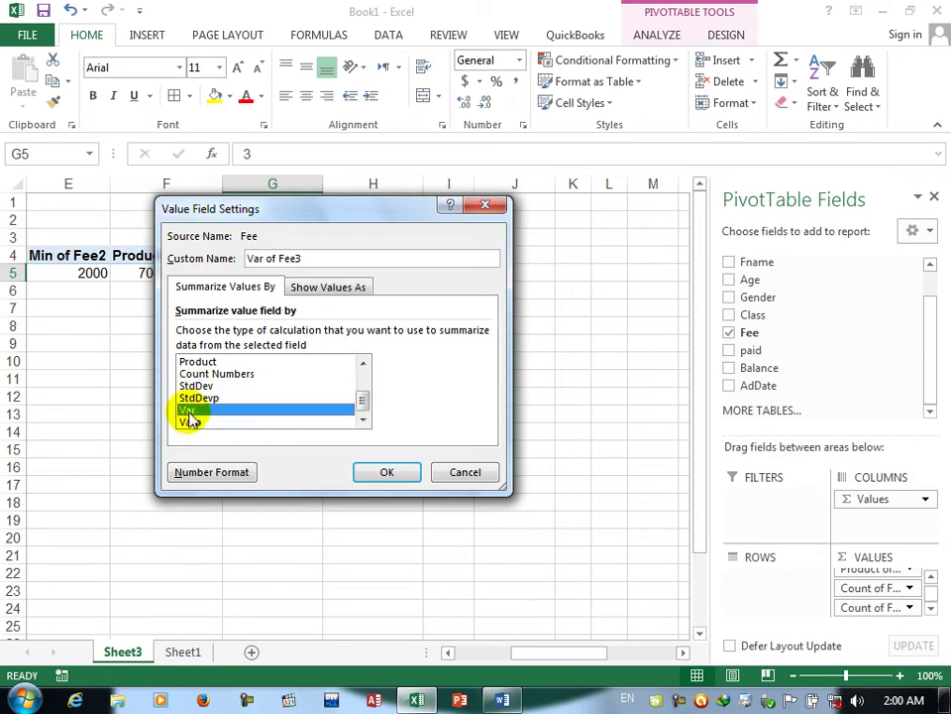
{"action": "left_click", "coordinate": [206, 400]}
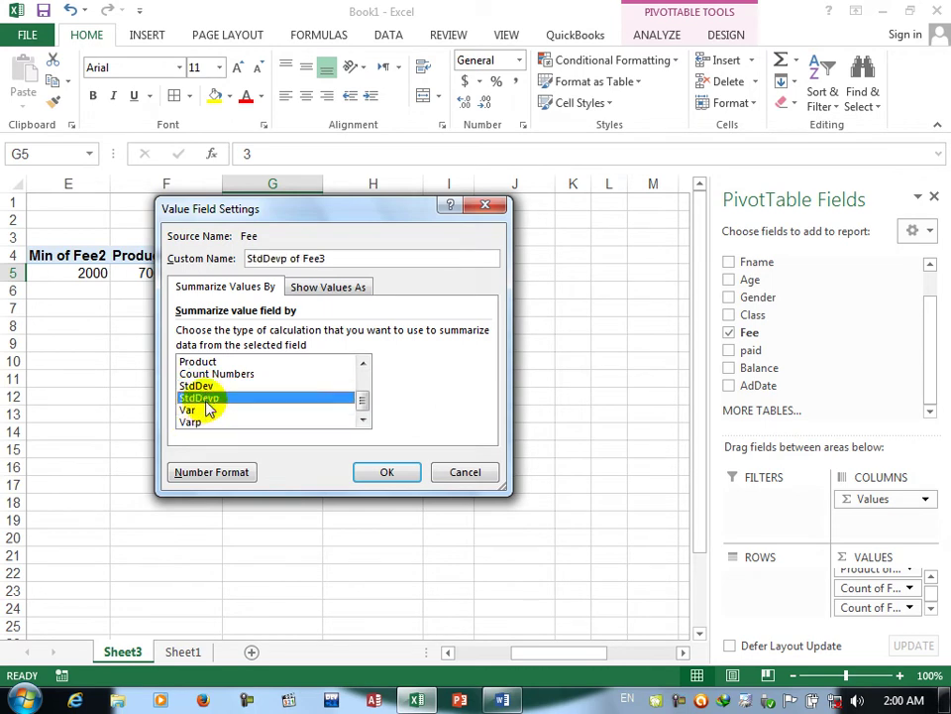
{"action": "left_click", "coordinate": [193, 422]}
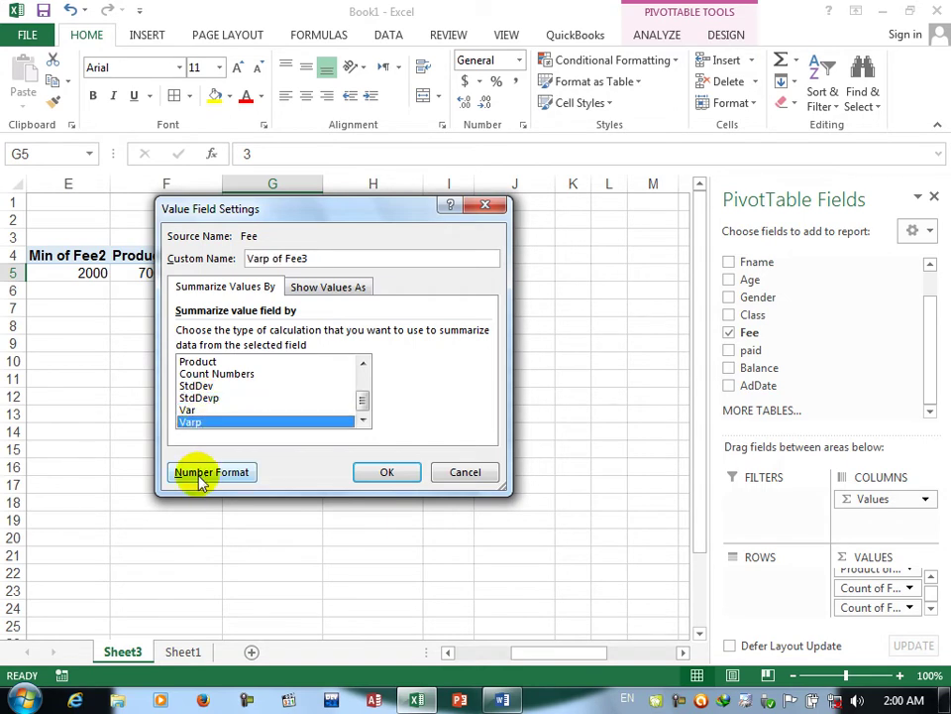
{"action": "left_click", "coordinate": [335, 289]}
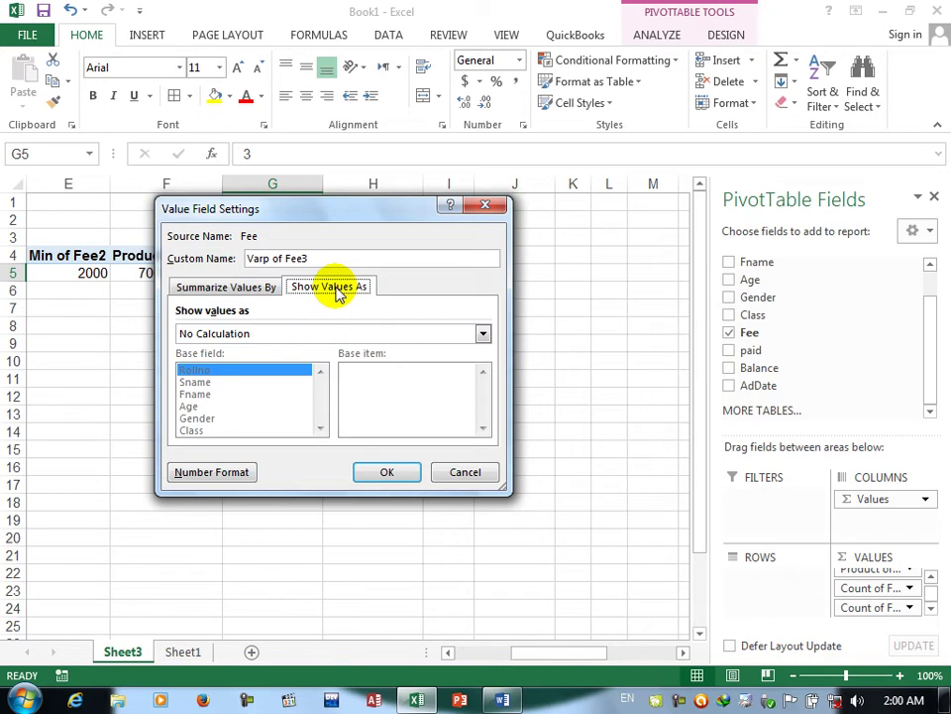
{"action": "left_click", "coordinate": [268, 286]}
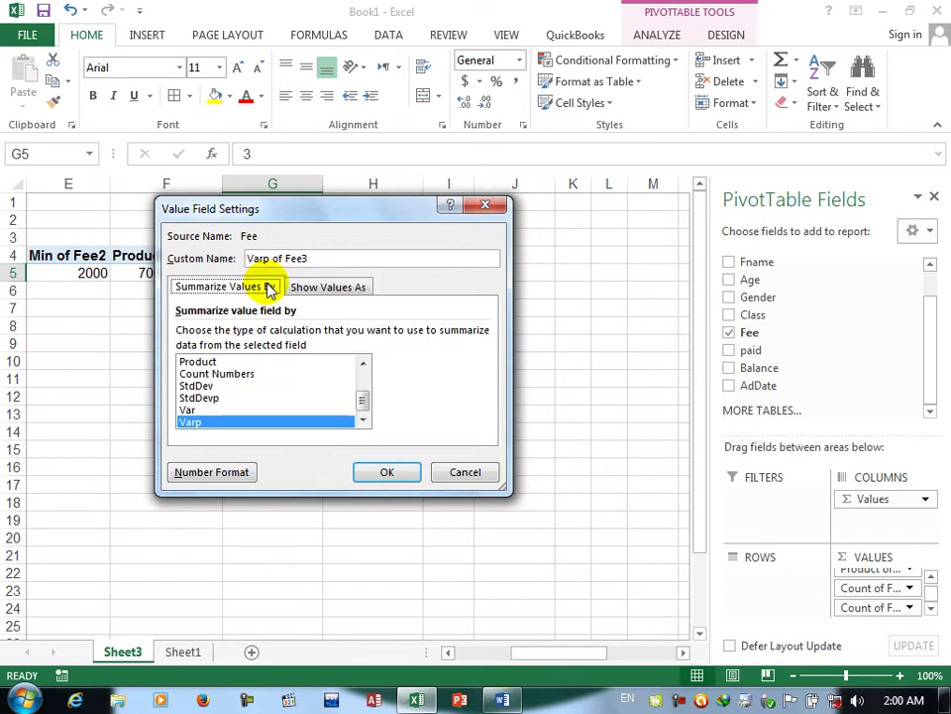
{"action": "left_click", "coordinate": [317, 293]}
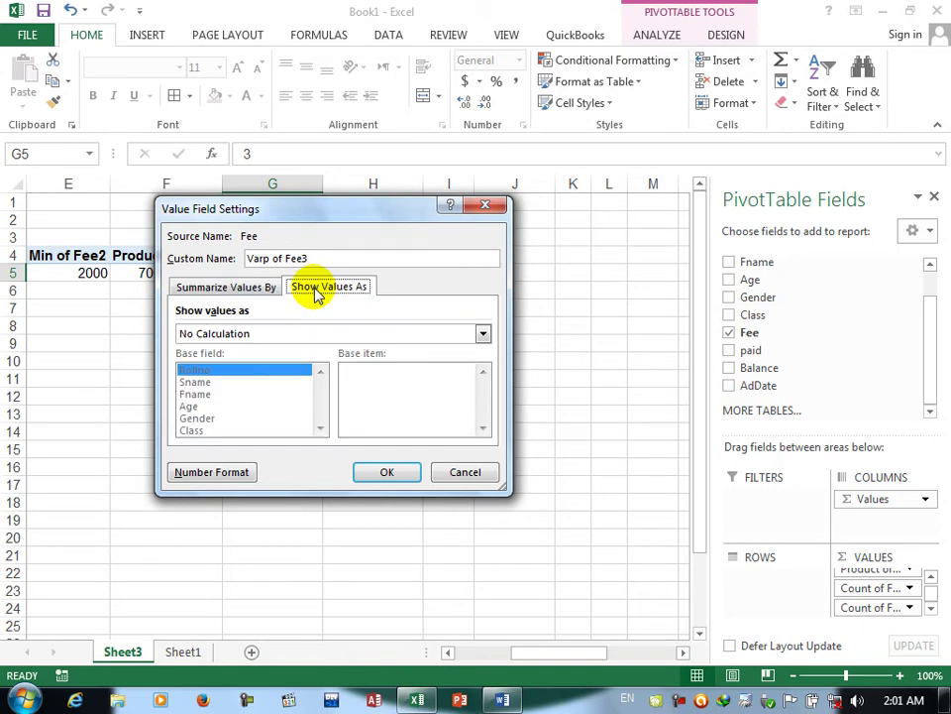
{"action": "left_click", "coordinate": [249, 338]}
{"action": "left_click", "coordinate": [464, 473]}
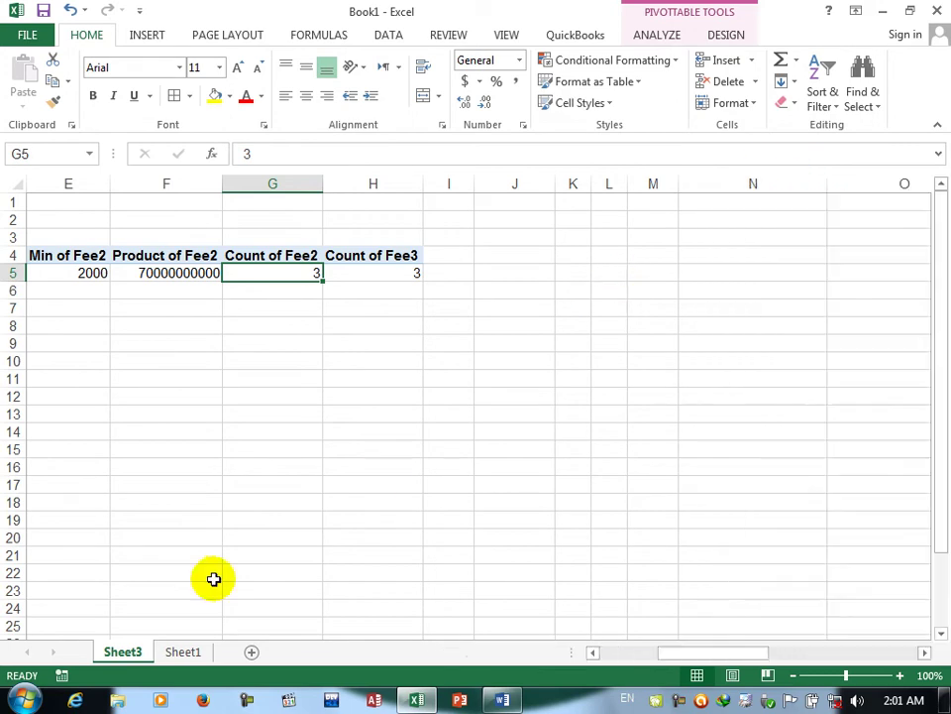
Create a PivotTable from Sheet1 range A4:J12, placed on the existing worksheet at Sheet1 A15:J77.
{"action": "left_click", "coordinate": [181, 652]}
{"action": "left_click_drag", "start_coordinate": [44, 256], "coordinate": [658, 403]}
{"action": "left_click", "coordinate": [146, 37]}
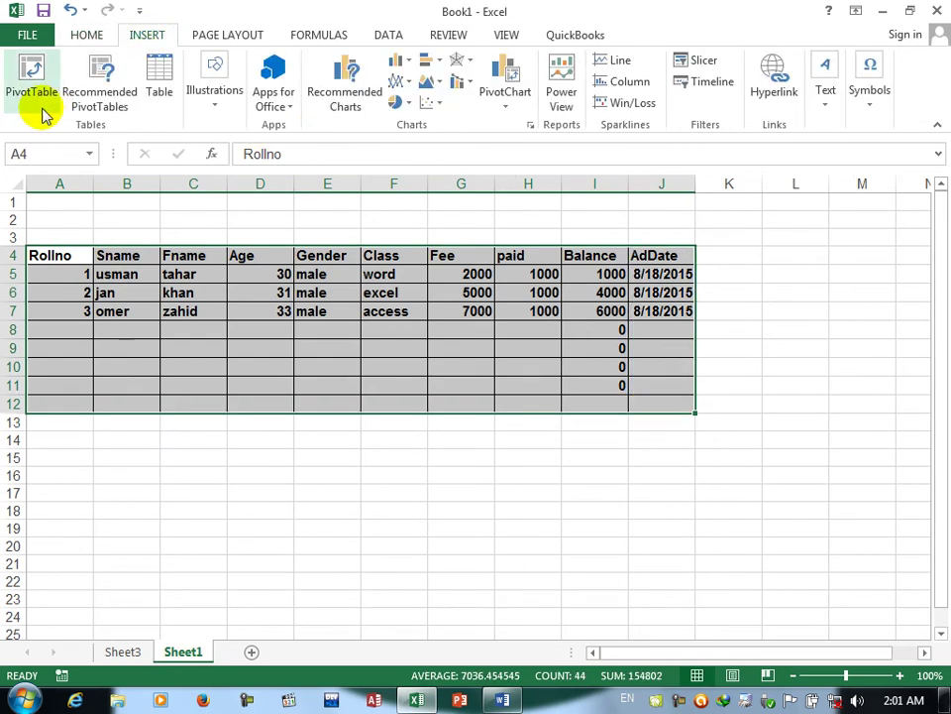
{"action": "left_click", "coordinate": [37, 97]}
{"action": "left_click", "coordinate": [238, 390]}
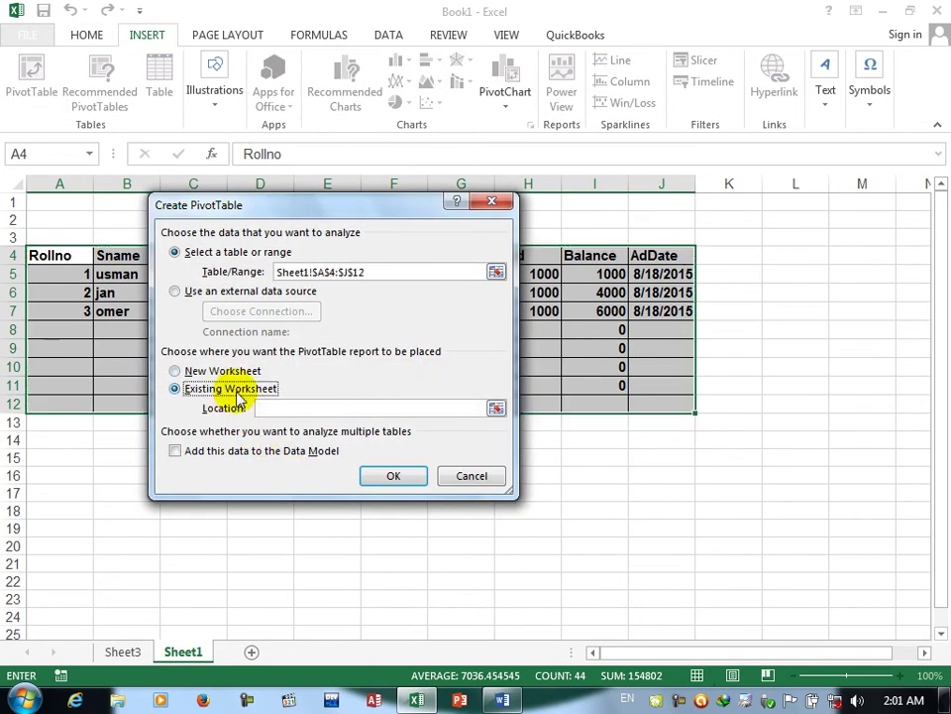
{"action": "left_click_drag", "start_coordinate": [64, 457], "coordinate": [643, 671]}
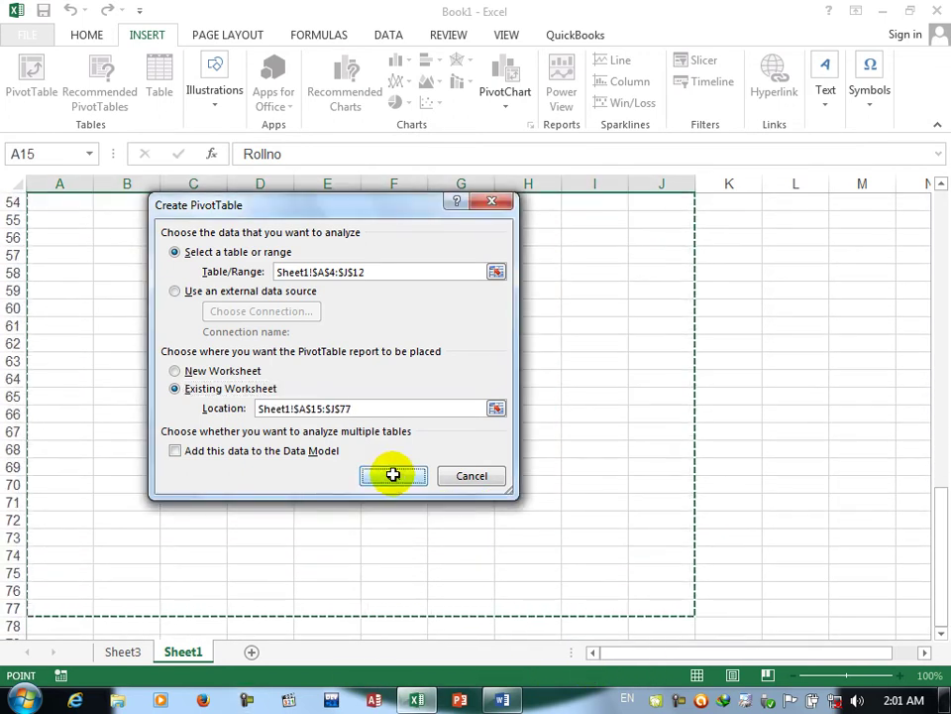
{"action": "left_click", "coordinate": [393, 476]}
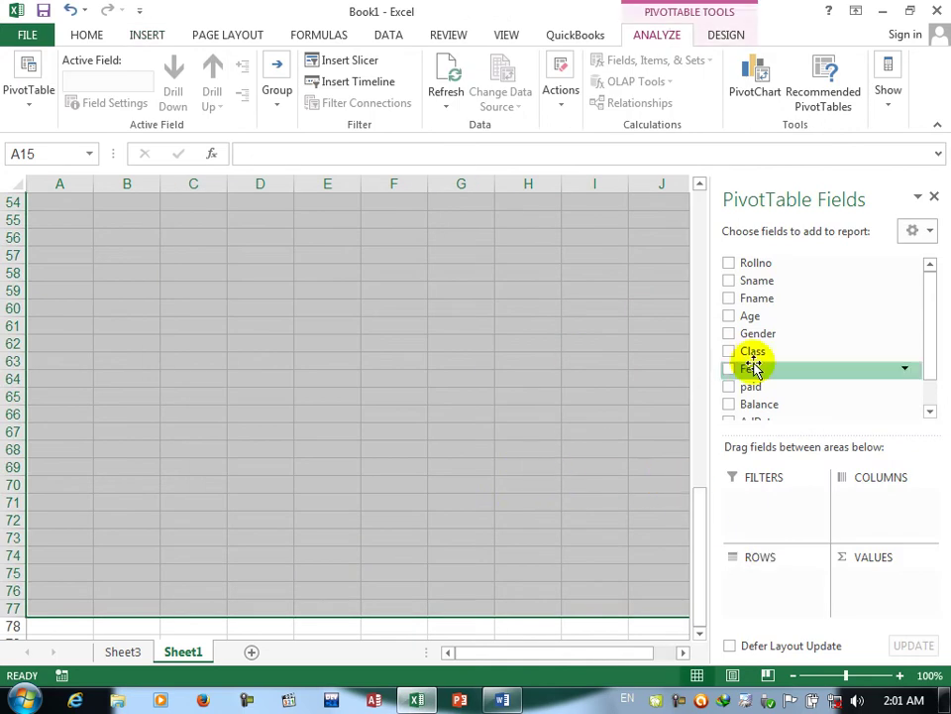
Add Fee to the new PivotTable's values area and select its result cell A16 below the source data.
{"action": "left_click_drag", "start_coordinate": [754, 369], "coordinate": [872, 585]}
{"action": "left_click", "coordinate": [340, 330]}
{"action": "key", "text": "Up"}
{"action": "key", "text": "Up"}
{"action": "key", "text": "Up"}
{"action": "key", "text": "Up"}
{"action": "key", "text": "Up"}
{"action": "key", "text": "Up"}
{"action": "key", "text": "Up"}
{"action": "key", "text": "Up"}
{"action": "key", "text": "Up"}
{"action": "key", "text": "Up"}
{"action": "key", "text": "Up"}
{"action": "key", "text": "Up"}
{"action": "key", "text": "Up"}
{"action": "key", "text": "Up"}
{"action": "key", "text": "Up"}
{"action": "key", "text": "Up"}
{"action": "key", "text": "Up"}
{"action": "key", "text": "Up"}
{"action": "key", "text": "Up"}
{"action": "key", "text": "Up"}
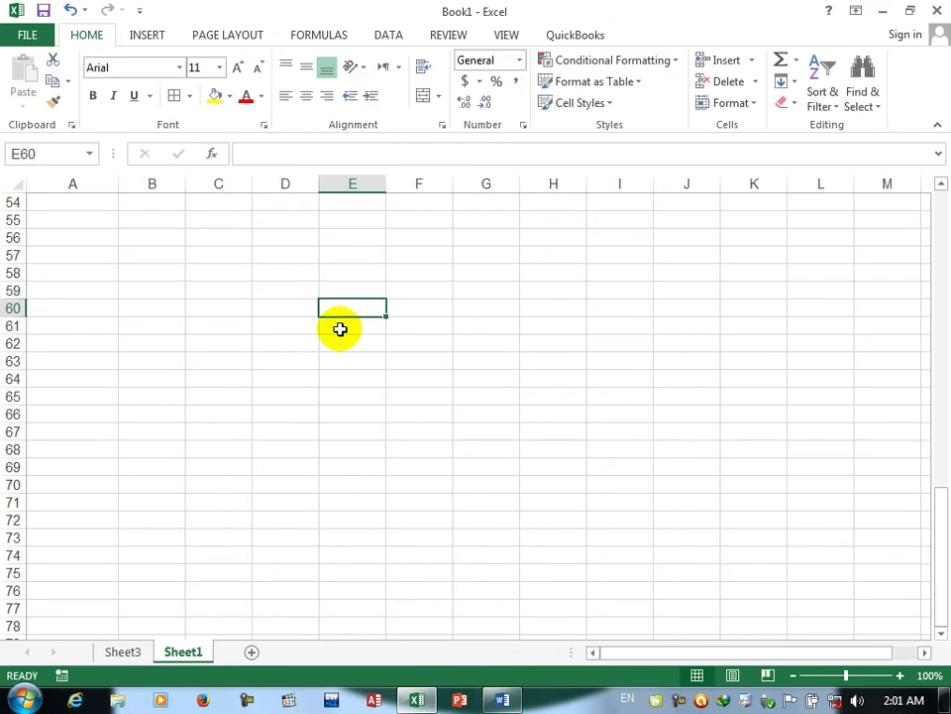
{"action": "key", "text": "Up"}
{"action": "key", "text": "Up"}
{"action": "key", "text": "Up"}
{"action": "key", "text": "Up"}
{"action": "key", "text": "Up"}
{"action": "key", "text": "Up"}
{"action": "key", "text": "Up"}
{"action": "key", "text": "Up"}
{"action": "key", "text": "Up"}
{"action": "key", "text": "Up"}
{"action": "key", "text": "Up"}
{"action": "key", "text": "Up"}
{"action": "key", "text": "Up"}
{"action": "key", "text": "Up"}
{"action": "key", "text": "Up"}
{"action": "key", "text": "Up"}
{"action": "key", "text": "Up"}
{"action": "key", "text": "Up"}
{"action": "key", "text": "Up"}
{"action": "key", "text": "Up"}
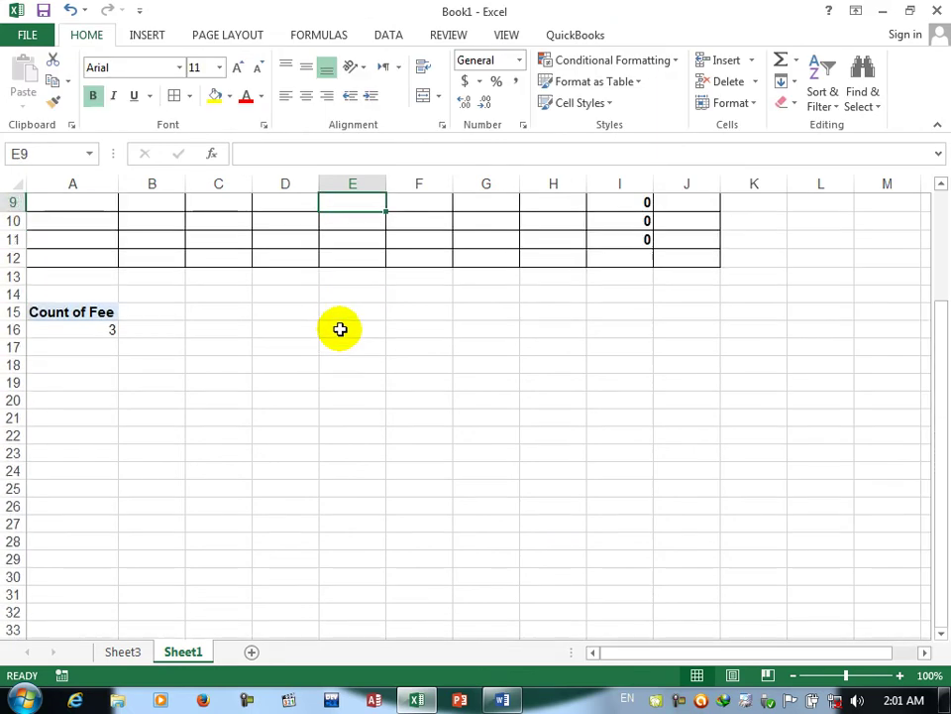
{"action": "left_click", "coordinate": [51, 481]}
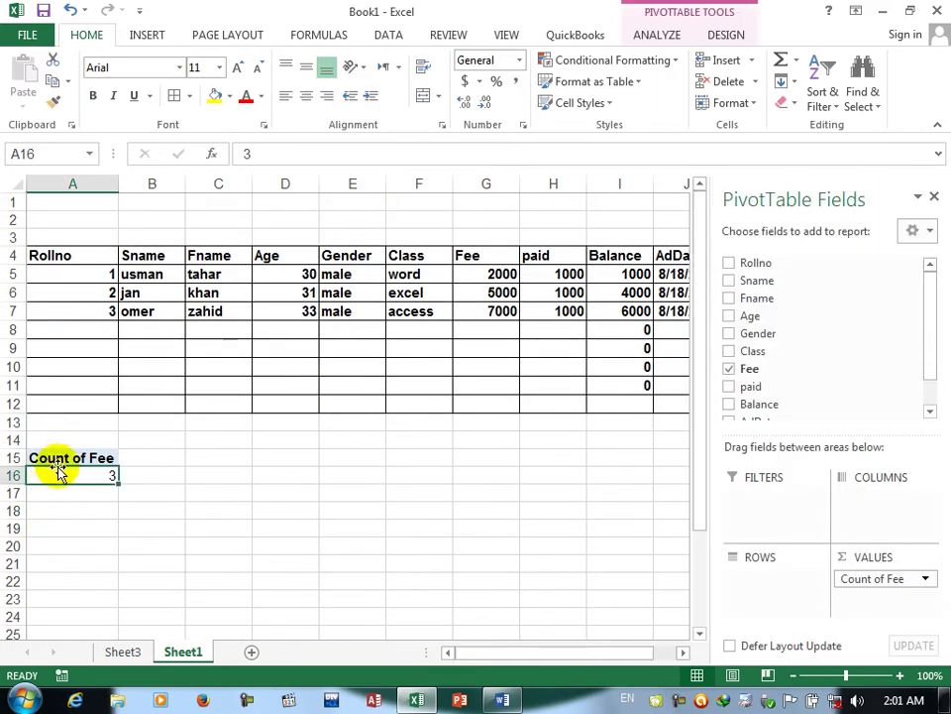
Show the Count of Fee value field as % of Grand Total in the new PivotTable.
{"action": "left_click", "coordinate": [919, 580]}
{"action": "left_click", "coordinate": [916, 558]}
{"action": "left_click", "coordinate": [297, 287]}
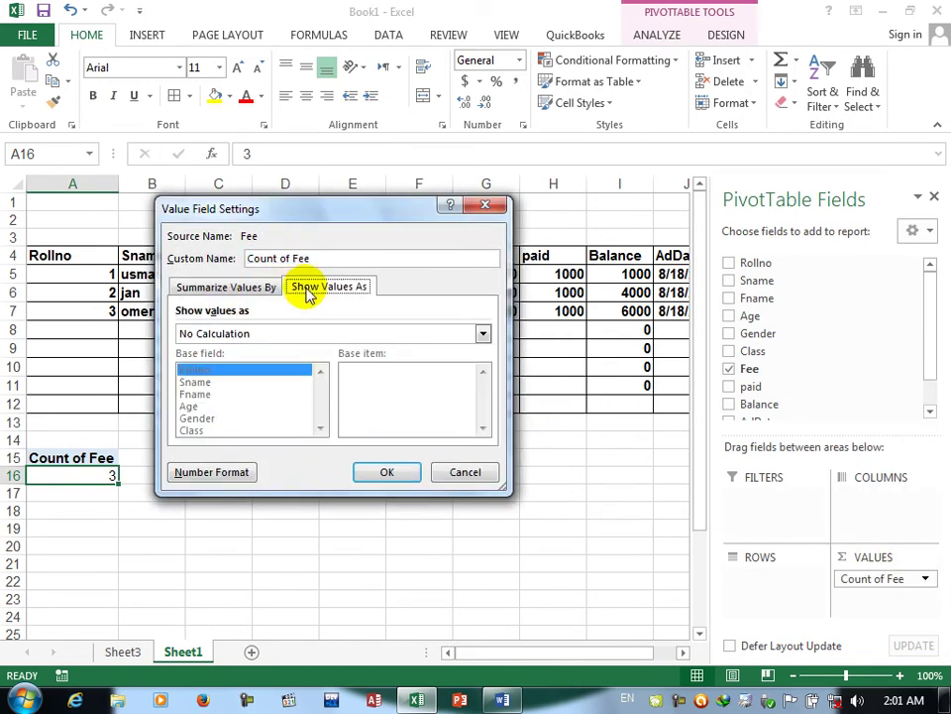
{"action": "left_click", "coordinate": [236, 334]}
{"action": "left_click", "coordinate": [230, 364]}
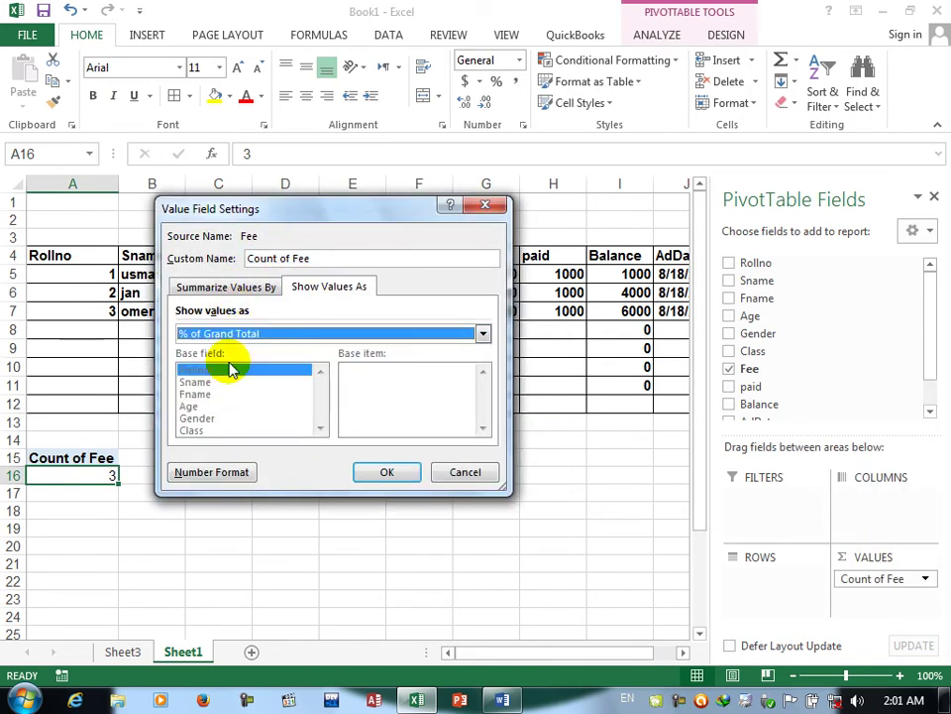
{"action": "left_click", "coordinate": [412, 472]}
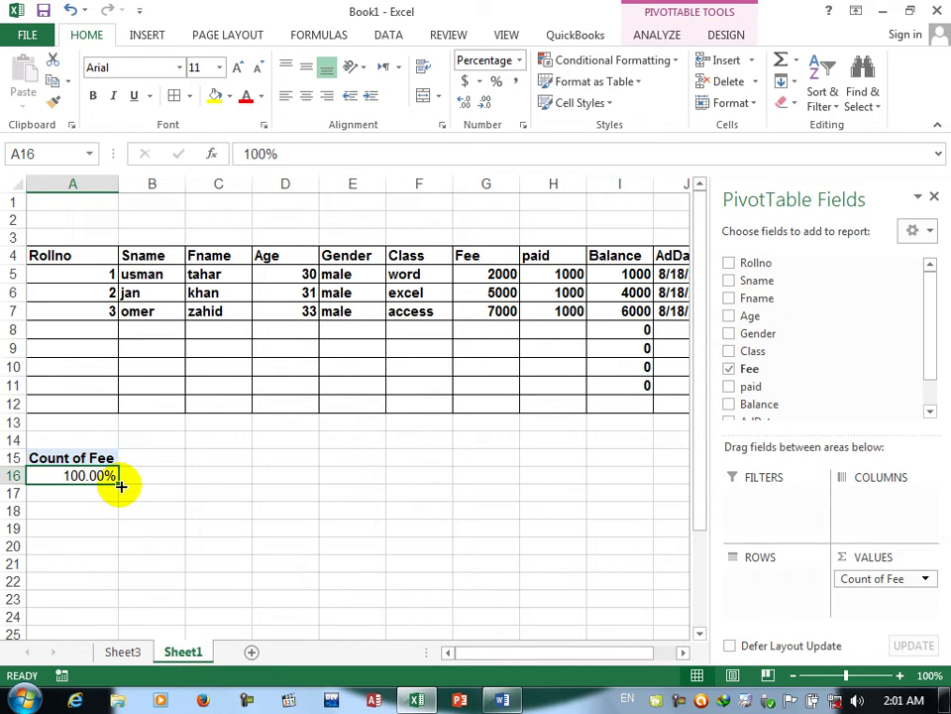
Change the Count of Fee value field's calculation to show values as % of Column Total.
{"action": "left_click", "coordinate": [917, 578]}
{"action": "left_click", "coordinate": [887, 559]}
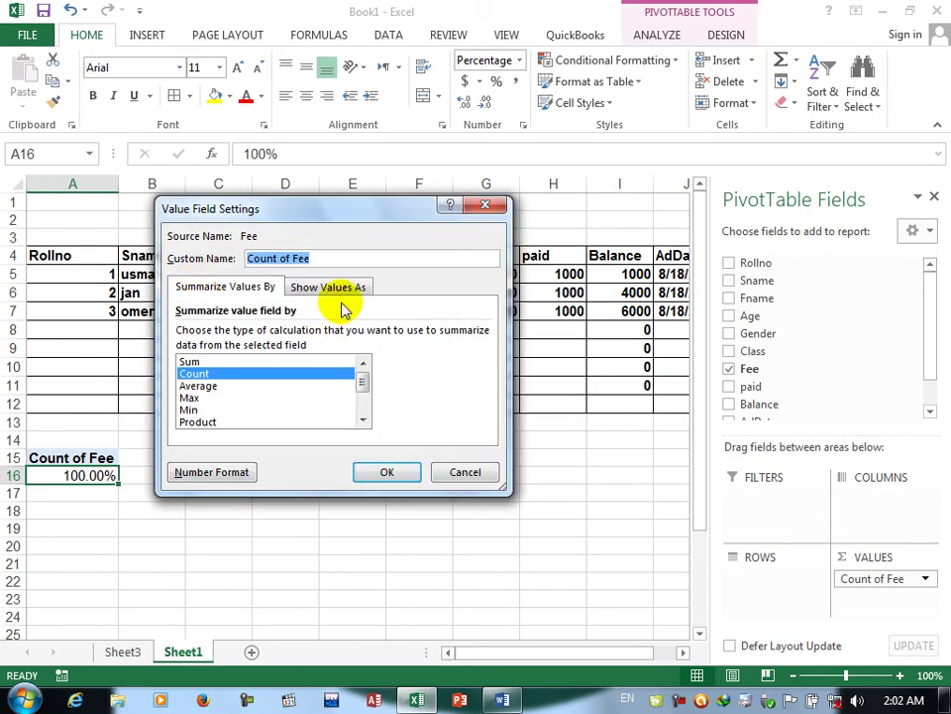
{"action": "left_click", "coordinate": [327, 287]}
{"action": "left_click", "coordinate": [234, 333]}
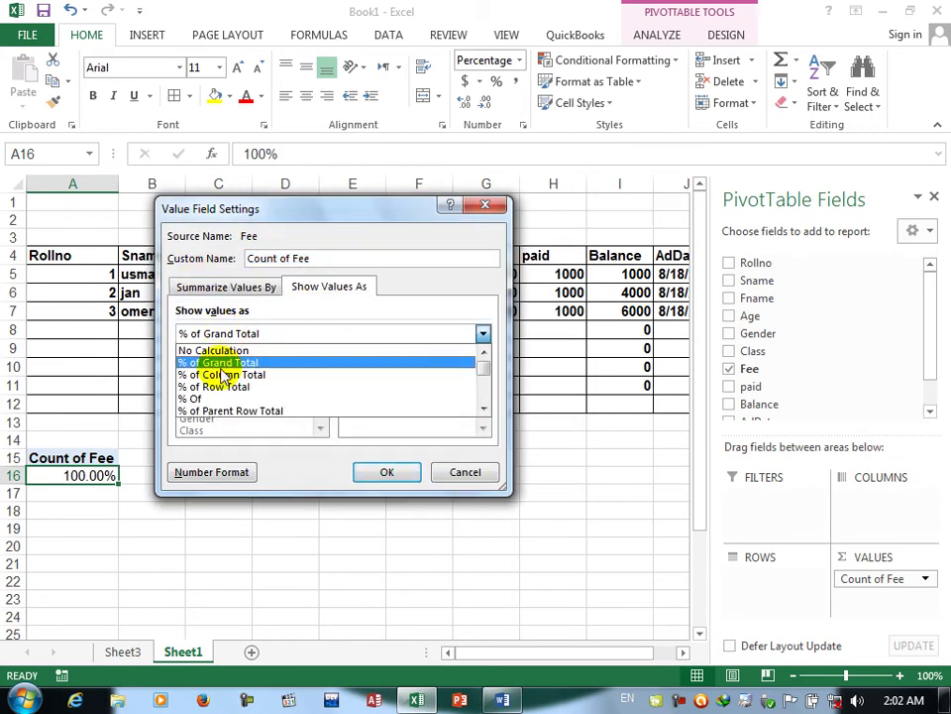
{"action": "left_click", "coordinate": [222, 374]}
{"action": "left_click", "coordinate": [391, 471]}
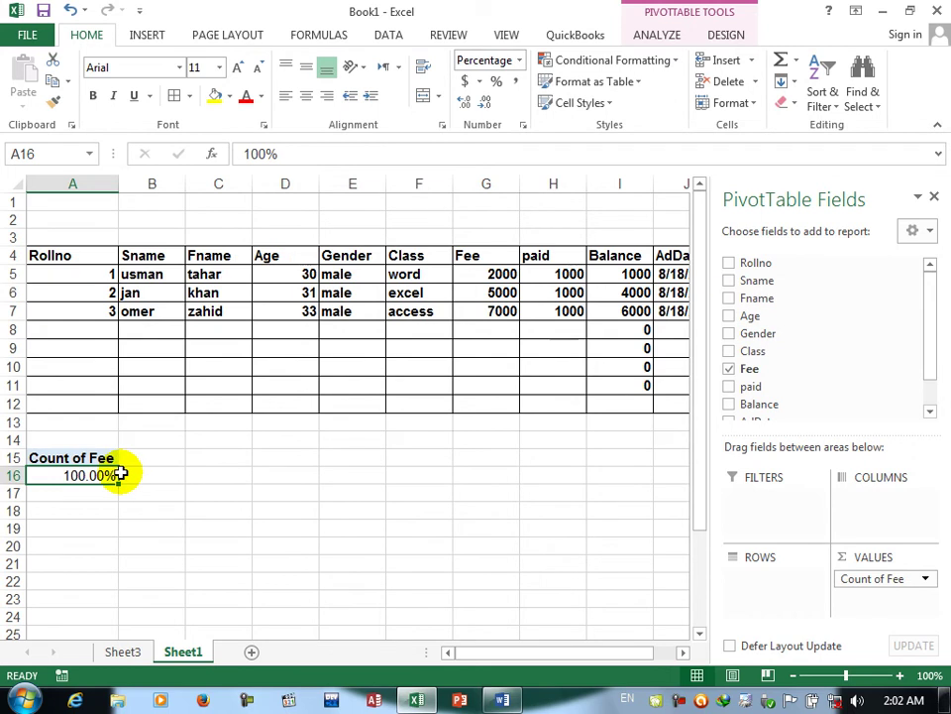
Change the Count of Fee value field's calculation to show values as % of Row Total.
{"action": "left_click", "coordinate": [866, 578]}
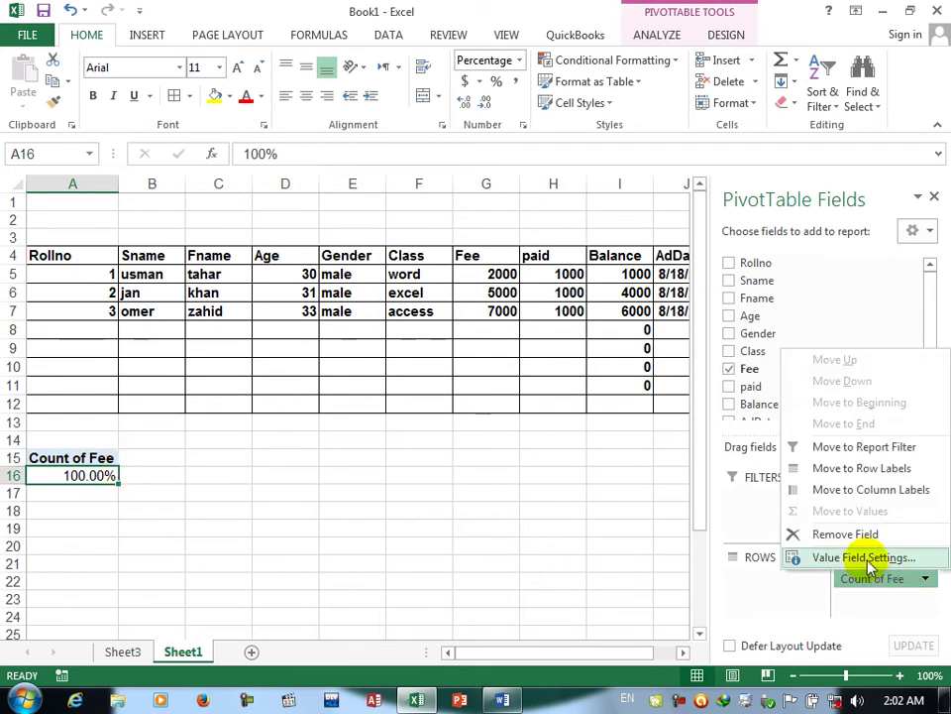
{"action": "left_click", "coordinate": [864, 557]}
{"action": "left_click", "coordinate": [340, 286]}
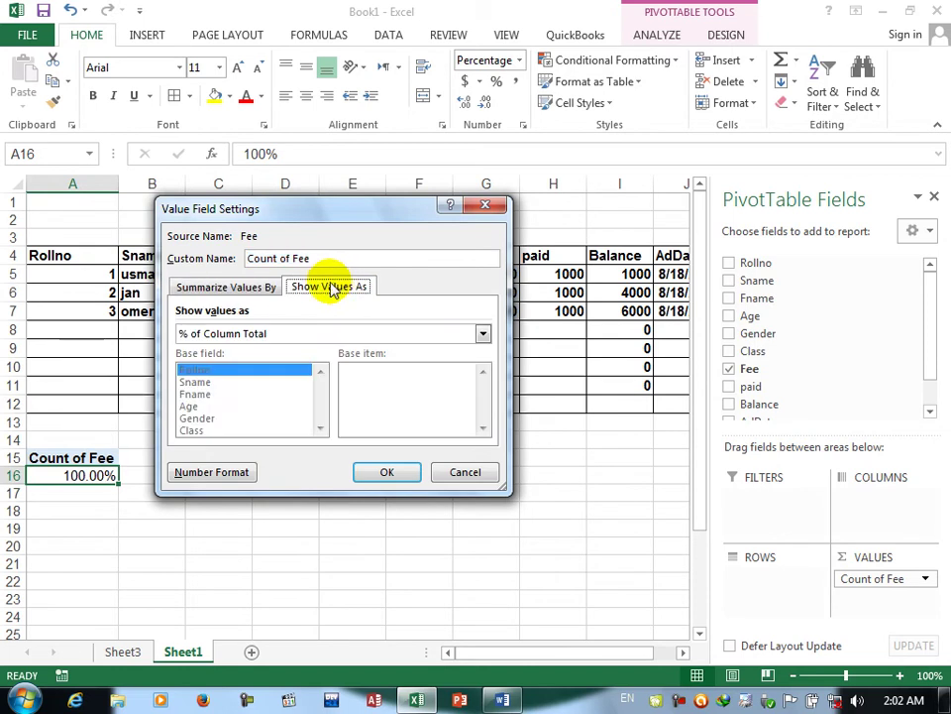
{"action": "left_click", "coordinate": [238, 335]}
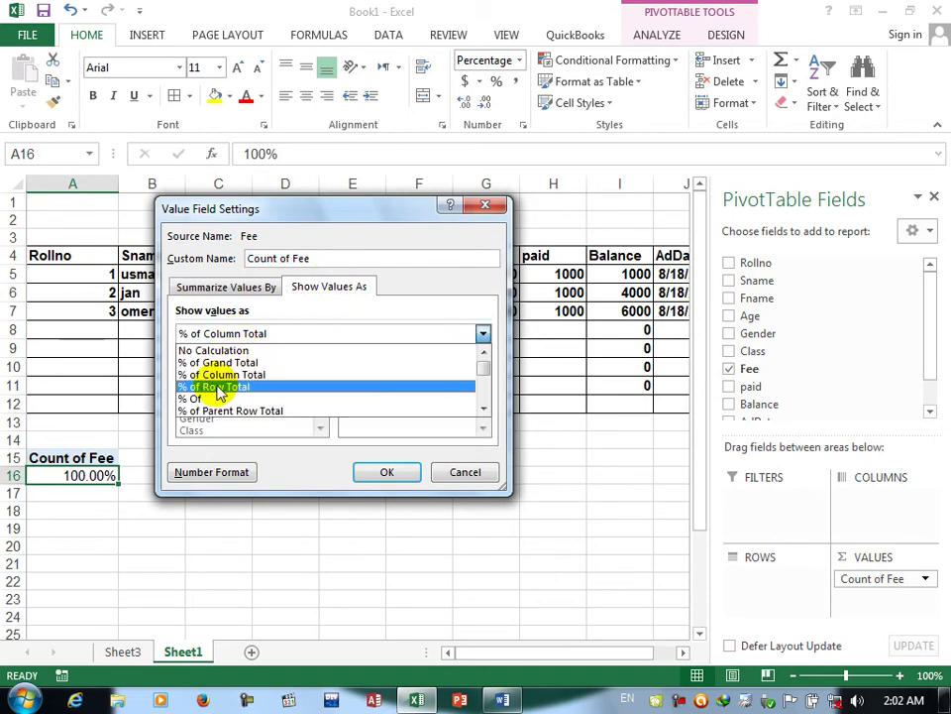
{"action": "left_click", "coordinate": [220, 387]}
{"action": "left_click", "coordinate": [387, 473]}
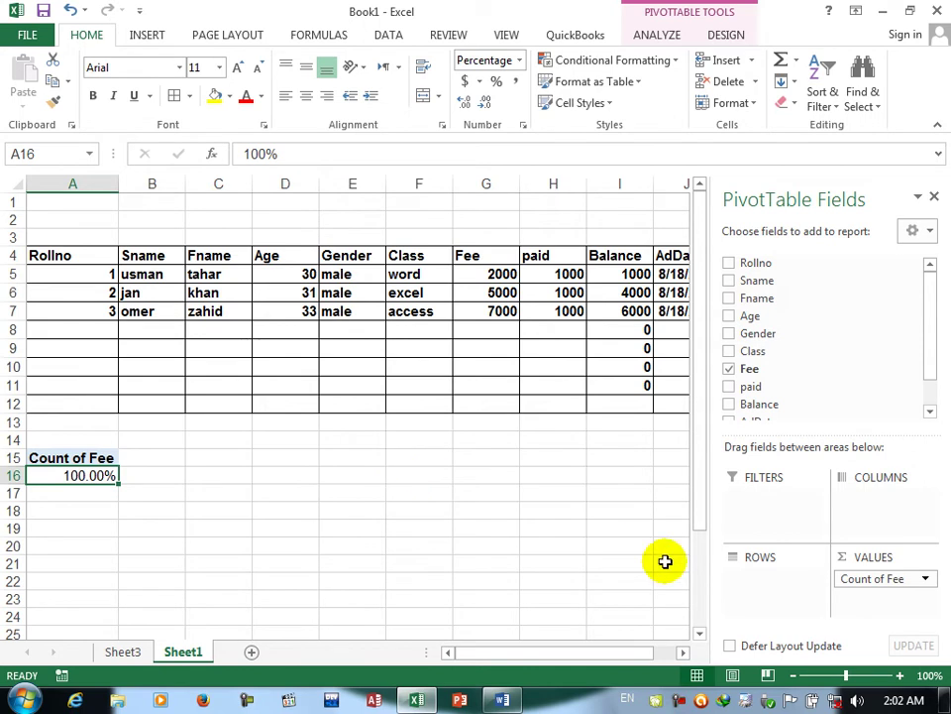
Show the Count of Fee values as % Of, with Rollno as the base field and 2 as the base item.
{"action": "left_click", "coordinate": [921, 585]}
{"action": "left_click", "coordinate": [845, 555]}
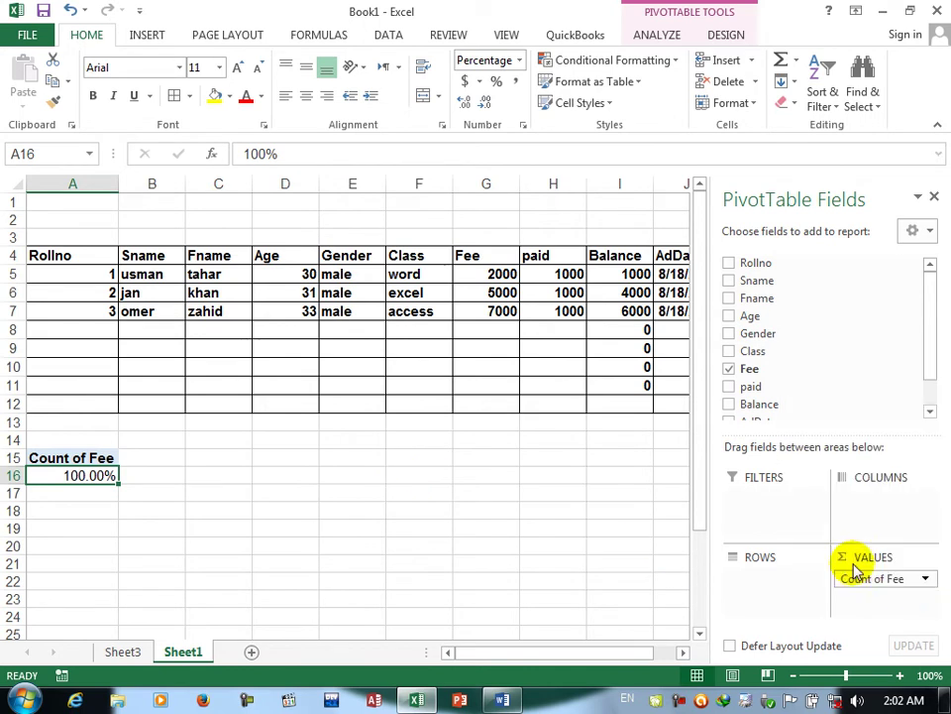
{"action": "left_click", "coordinate": [322, 287]}
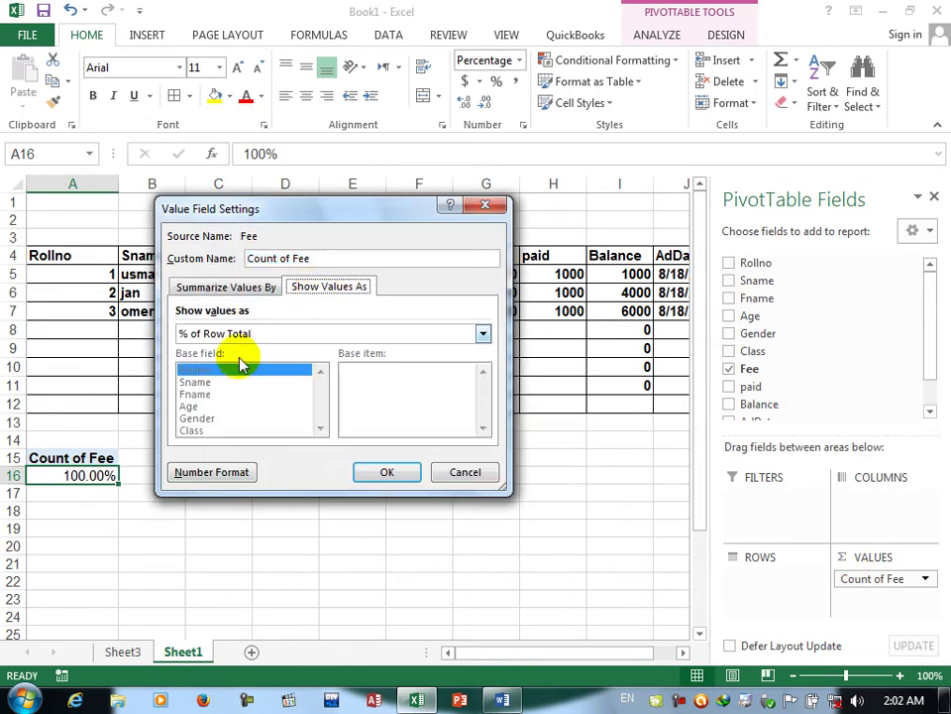
{"action": "left_click", "coordinate": [298, 337]}
{"action": "left_click", "coordinate": [227, 399]}
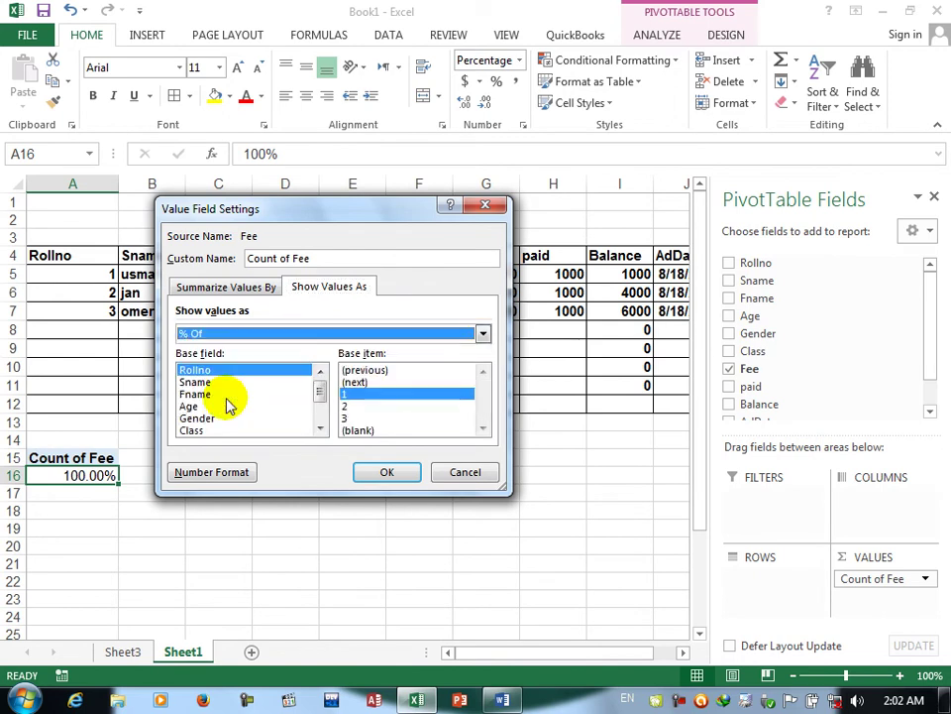
{"action": "left_click", "coordinate": [347, 407]}
{"action": "left_click", "coordinate": [386, 474]}
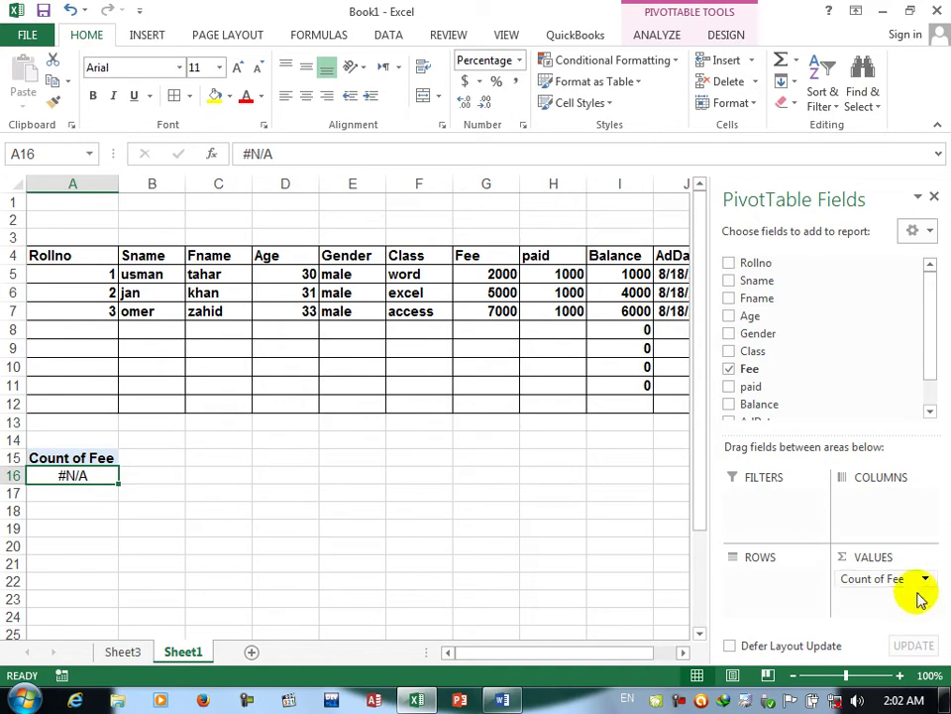
Summarize the Fee value field by Sum instead of Count.
{"action": "left_click", "coordinate": [878, 579]}
{"action": "left_click", "coordinate": [850, 557]}
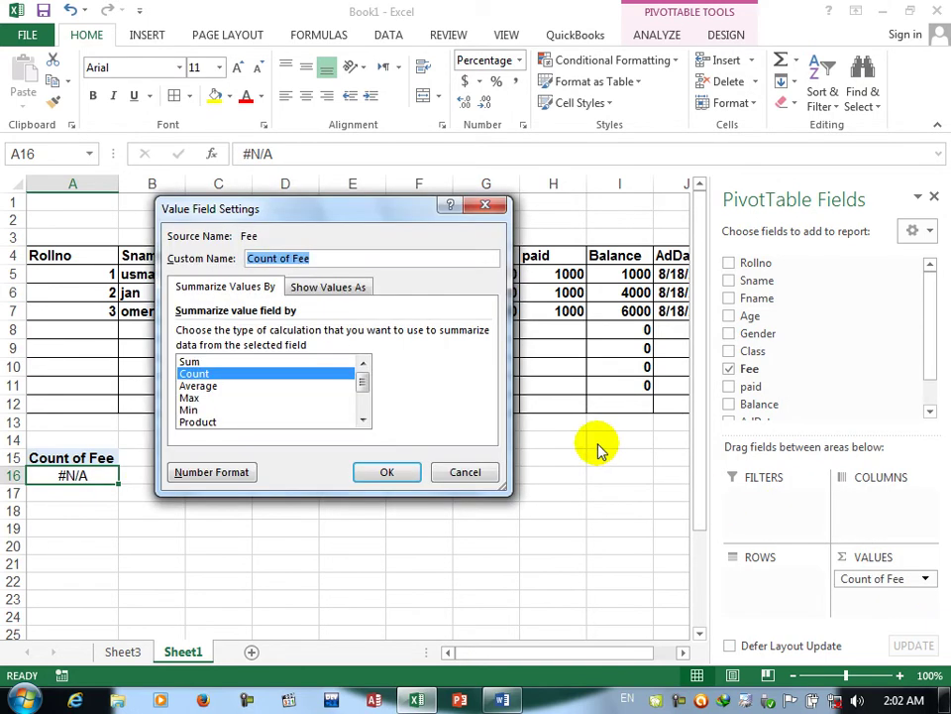
{"action": "left_click", "coordinate": [190, 362]}
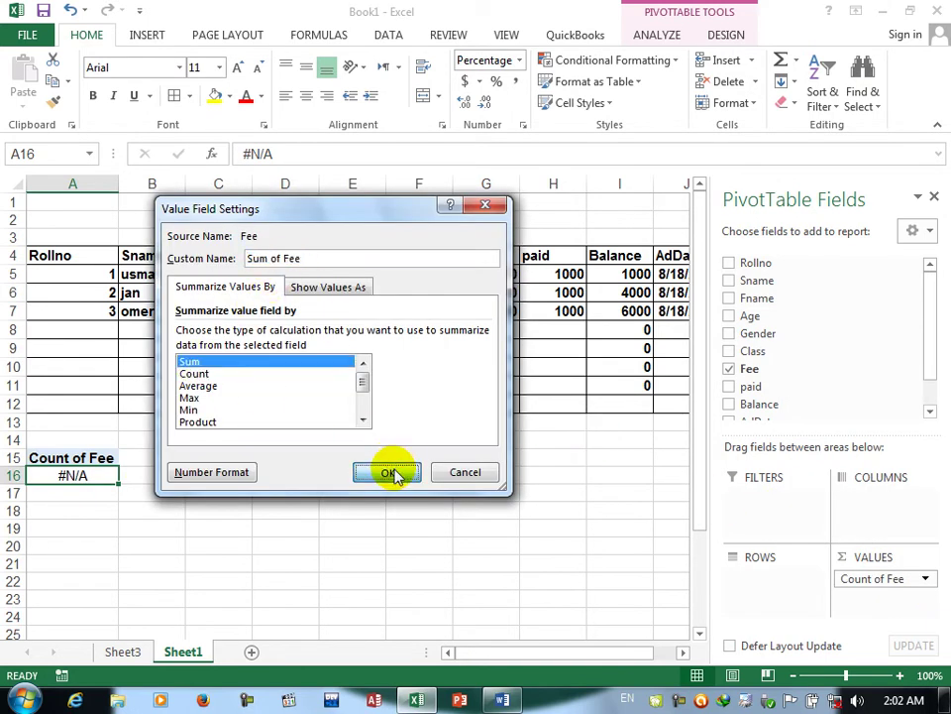
{"action": "left_click", "coordinate": [389, 471]}
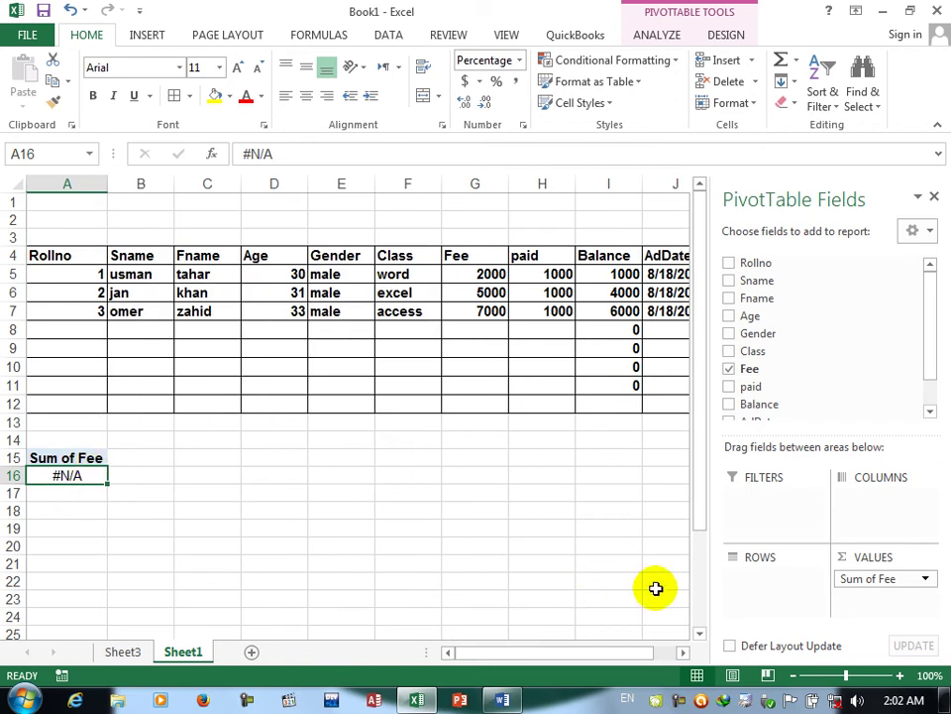
Set the Sum of Fee field's % Of calculation to use Fee as the base field and 5000 as the base item.
{"action": "left_click", "coordinate": [908, 577]}
{"action": "left_click", "coordinate": [850, 558]}
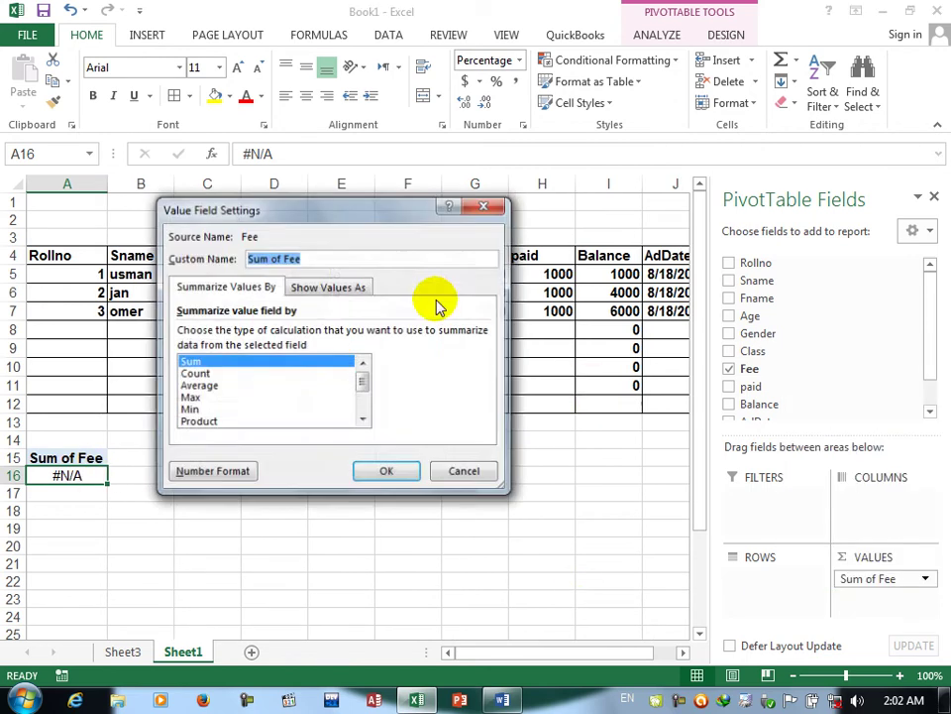
{"action": "left_click", "coordinate": [329, 285]}
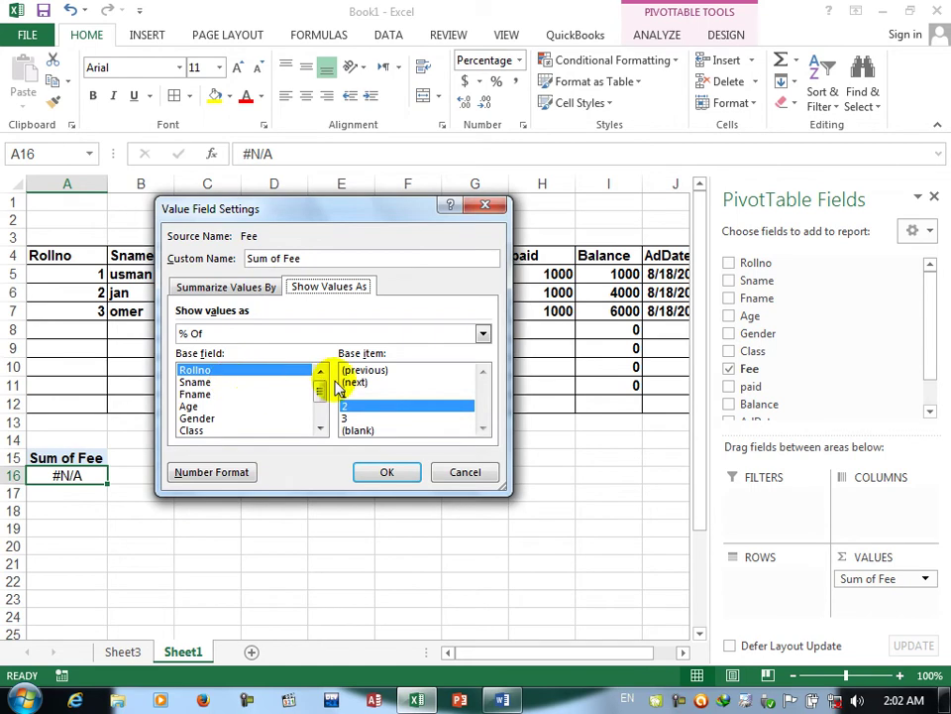
{"action": "left_click", "coordinate": [307, 394]}
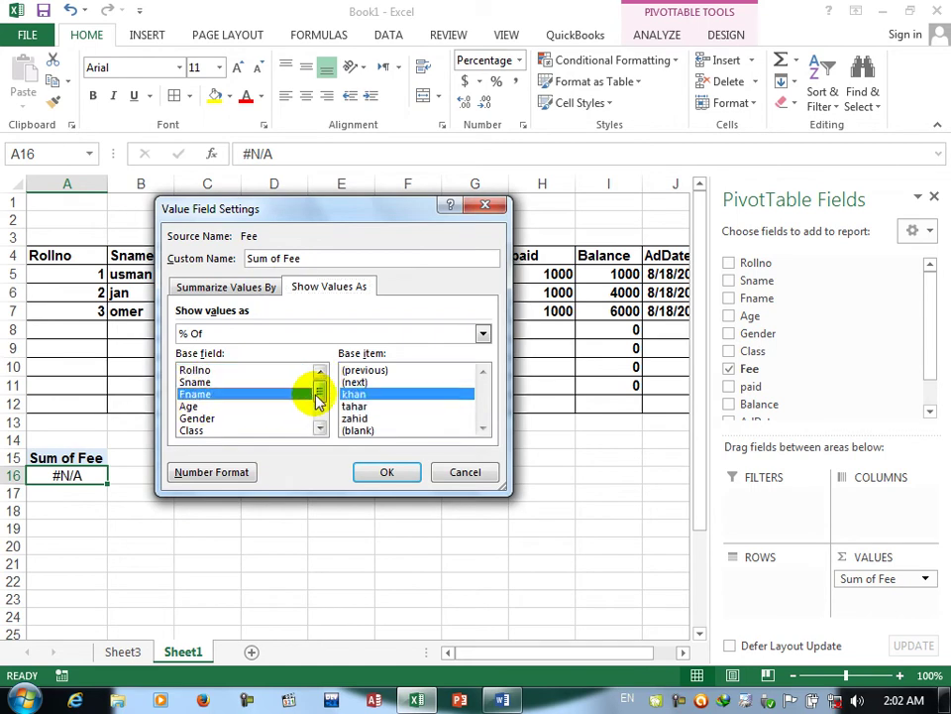
{"action": "left_click_drag", "start_coordinate": [315, 393], "coordinate": [318, 403]}
{"action": "left_click", "coordinate": [197, 407]}
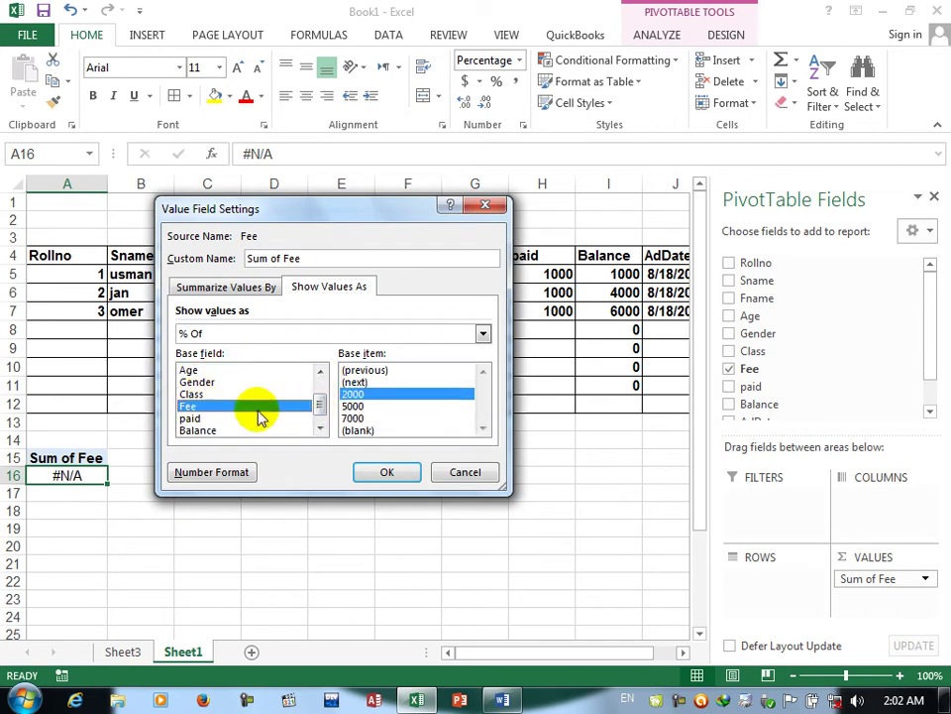
{"action": "left_click", "coordinate": [352, 406]}
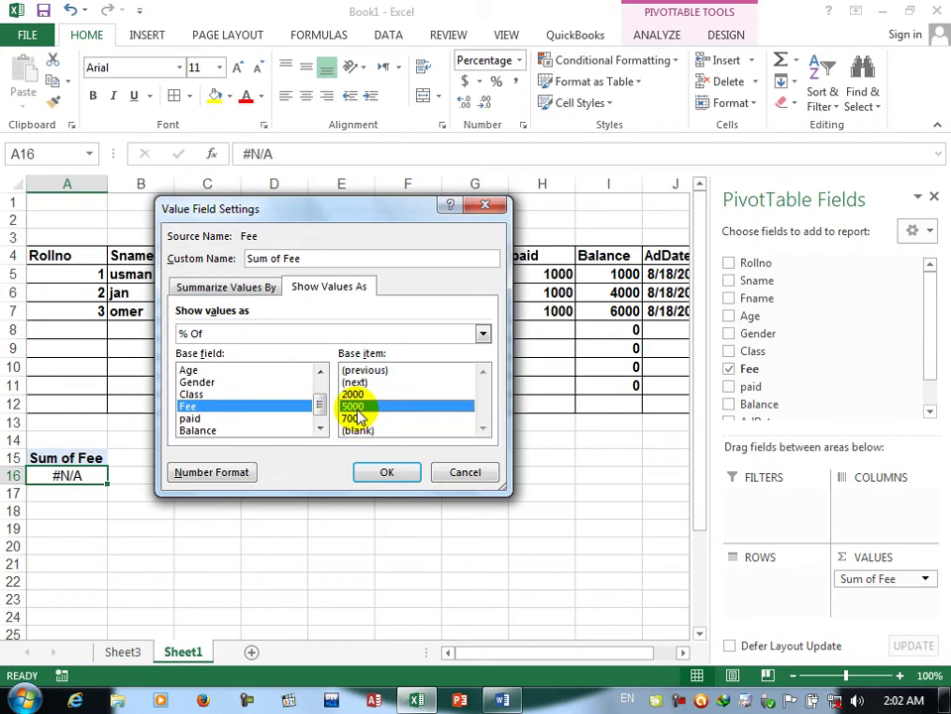
{"action": "left_click", "coordinate": [386, 472]}
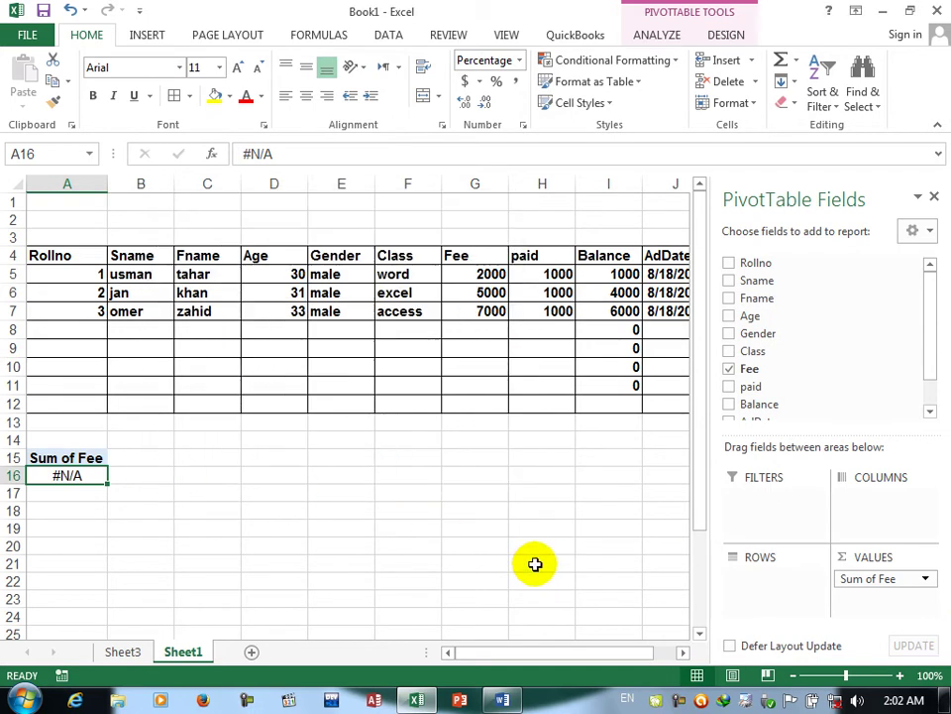
Set the base item of the Sum of Fee field's % Of calculation to (next).
{"action": "left_click", "coordinate": [924, 578]}
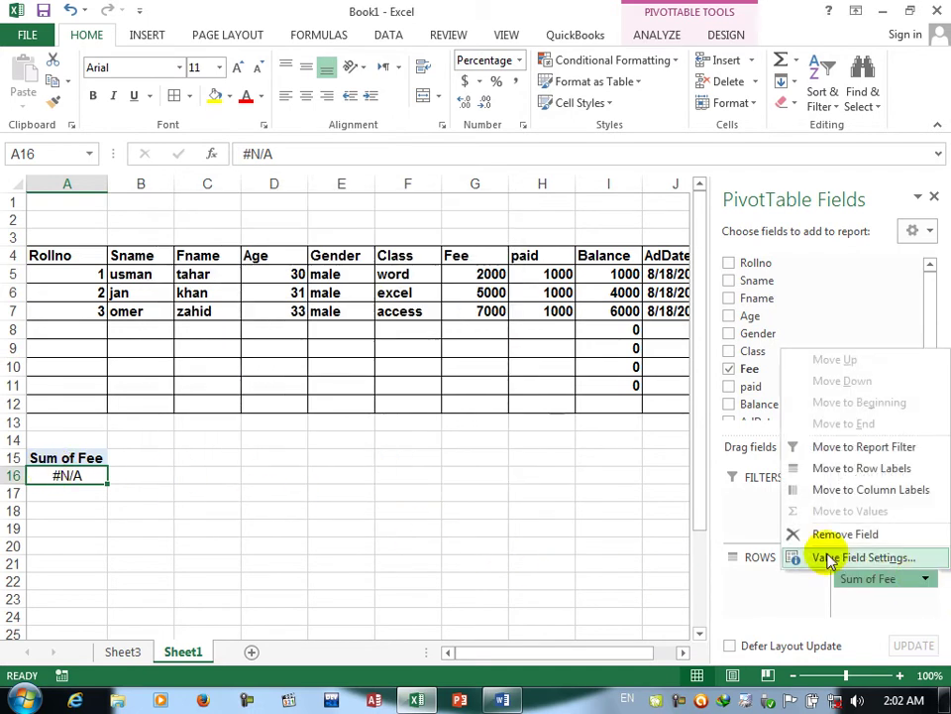
{"action": "left_click", "coordinate": [817, 556]}
{"action": "left_click", "coordinate": [337, 288]}
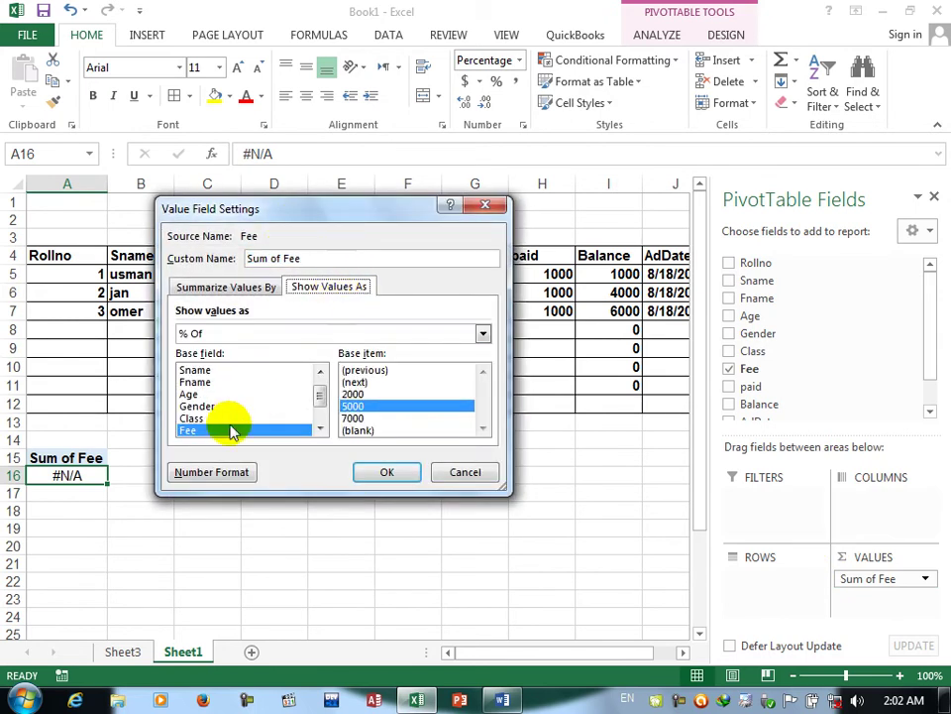
{"action": "left_click", "coordinate": [354, 383]}
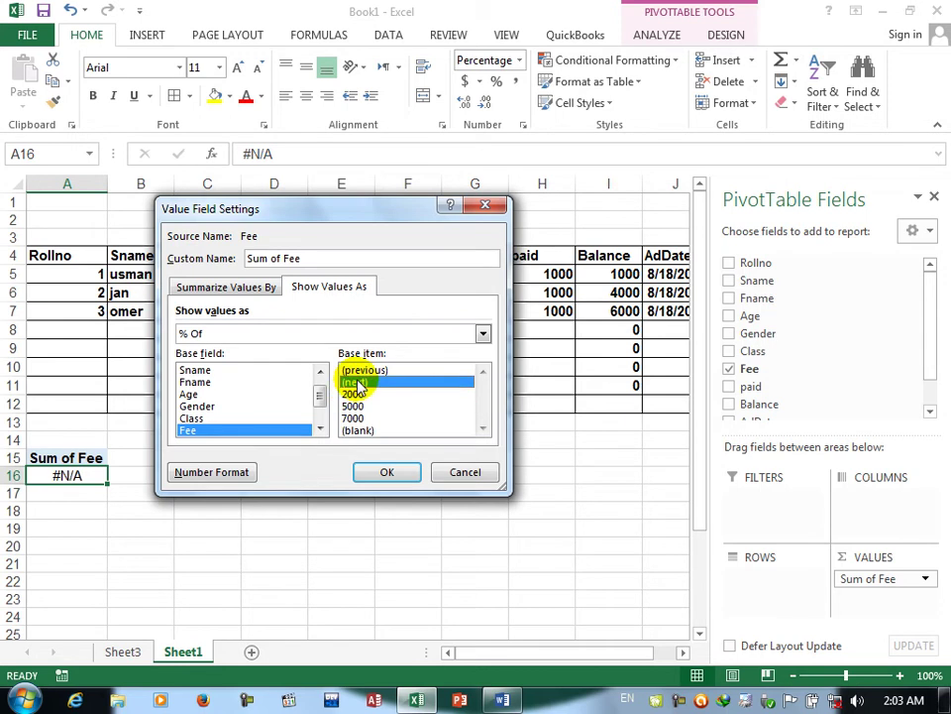
{"action": "left_click", "coordinate": [387, 473]}
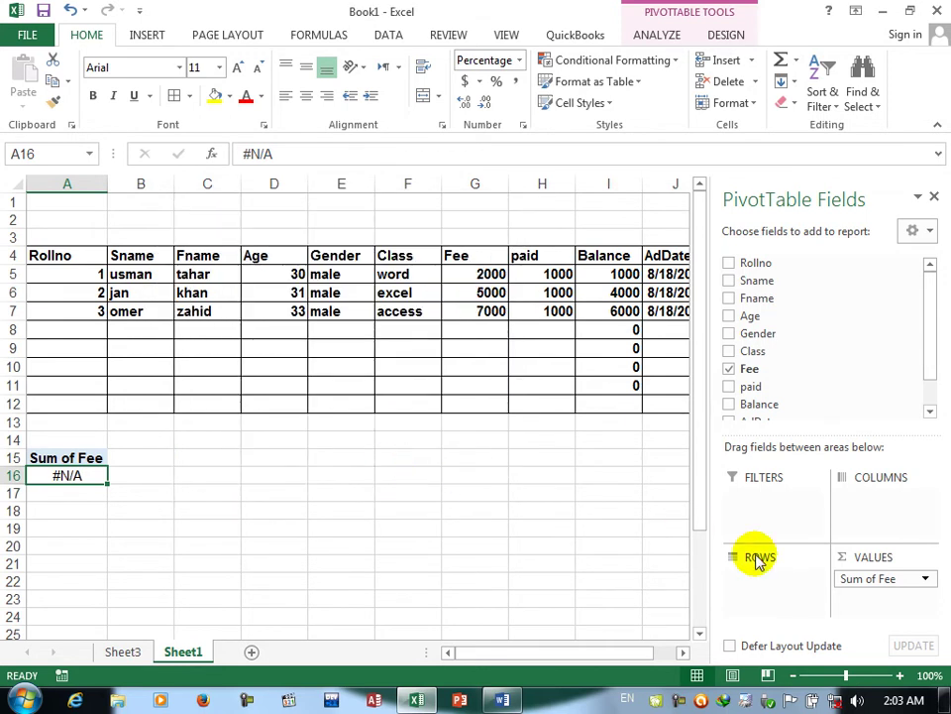
Change the Sum of Fee value field's calculation to show values as % of Parent Row Total.
{"action": "left_click", "coordinate": [897, 583]}
{"action": "left_click", "coordinate": [851, 558]}
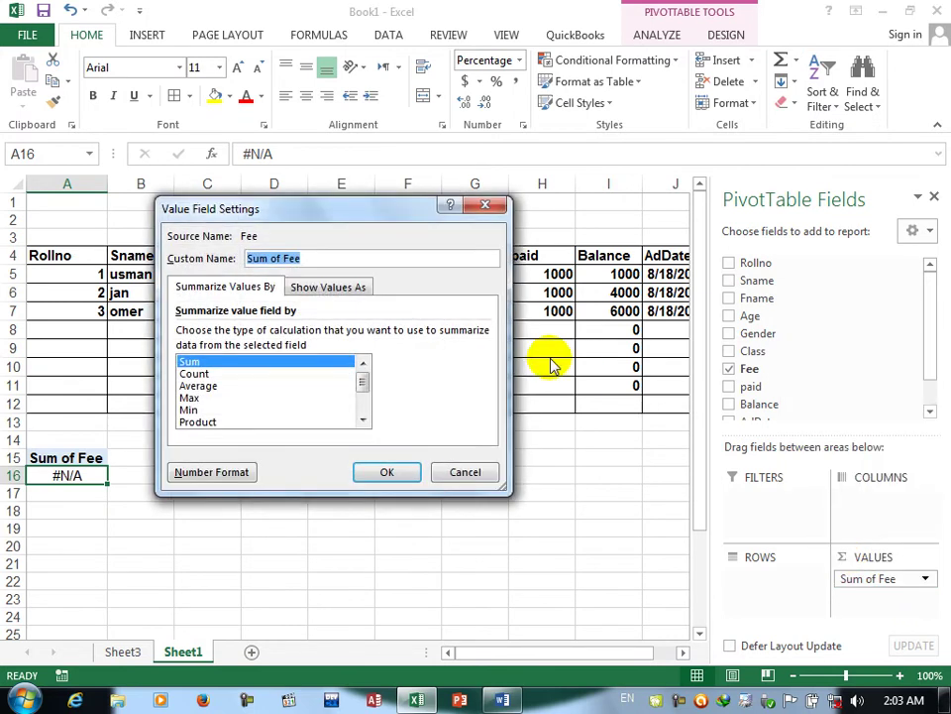
{"action": "left_click", "coordinate": [319, 285]}
{"action": "left_click", "coordinate": [483, 334]}
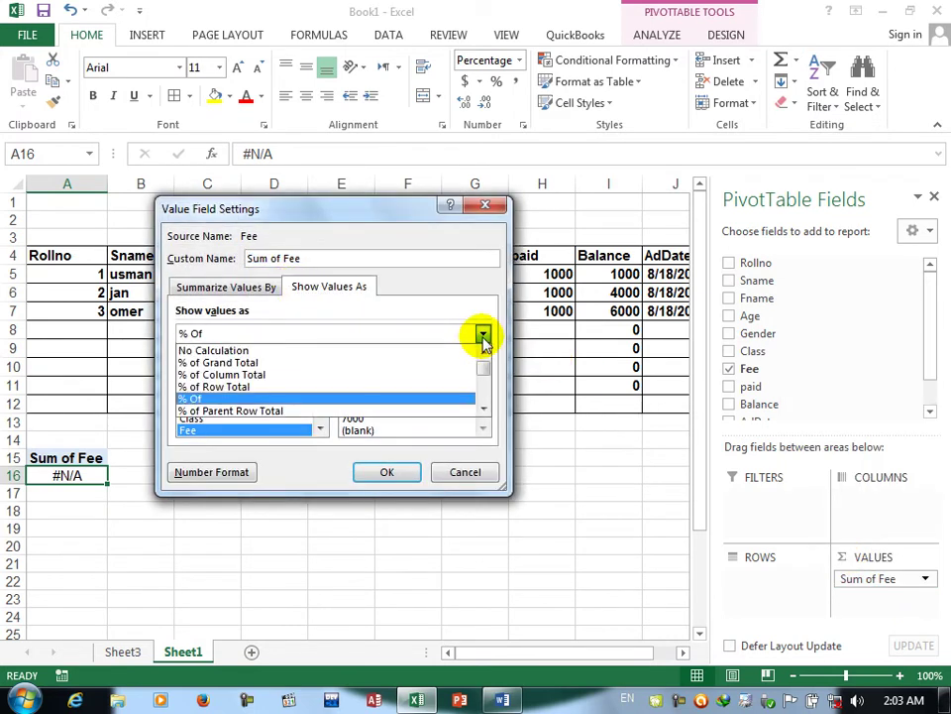
{"action": "left_click", "coordinate": [264, 414]}
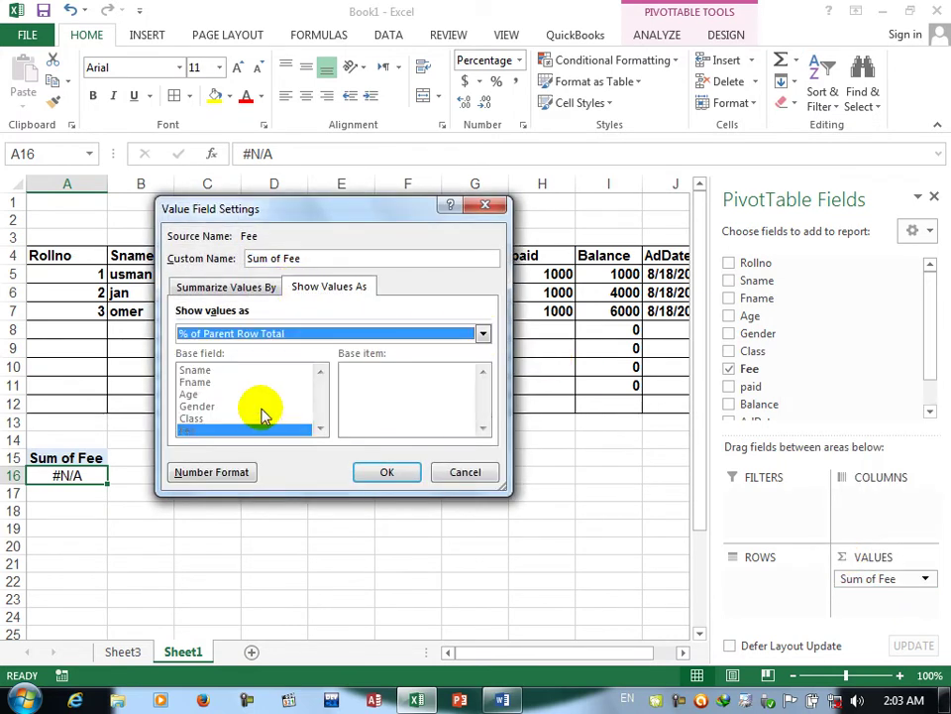
{"action": "left_click", "coordinate": [364, 472]}
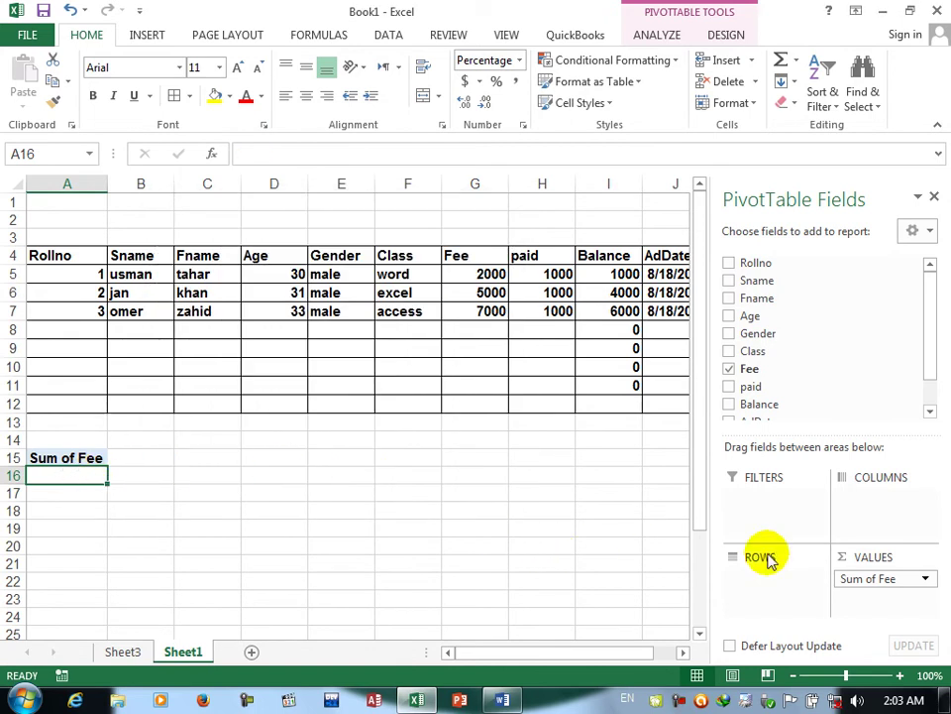
Change the Sum of Fee value field's calculation to show values as % of Grand Total.
{"action": "left_click", "coordinate": [882, 579]}
{"action": "left_click", "coordinate": [821, 557]}
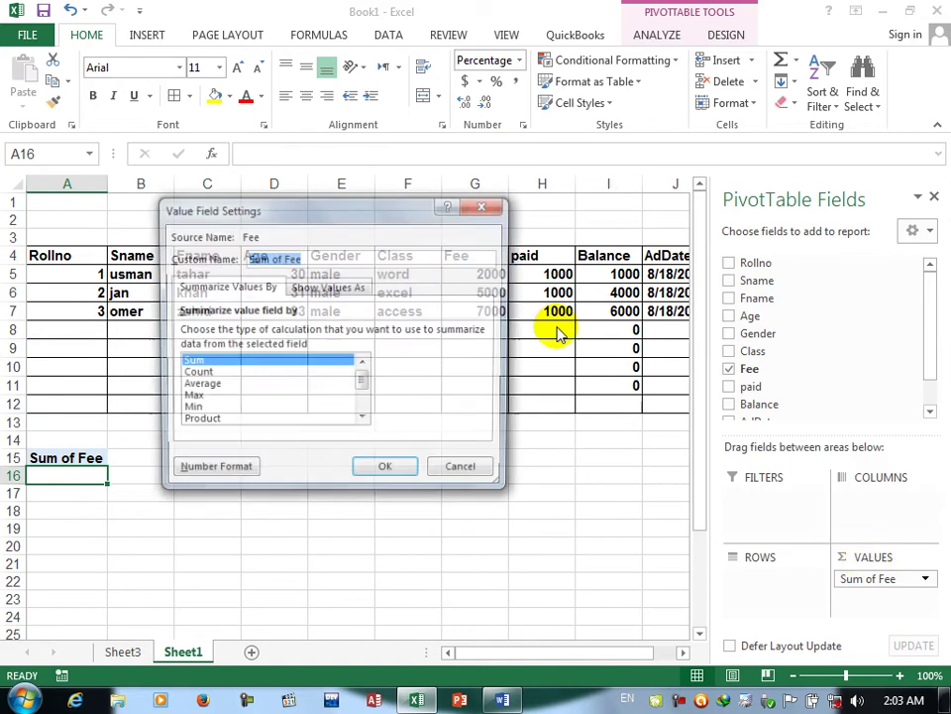
{"action": "left_click", "coordinate": [310, 288]}
{"action": "left_click", "coordinate": [404, 333]}
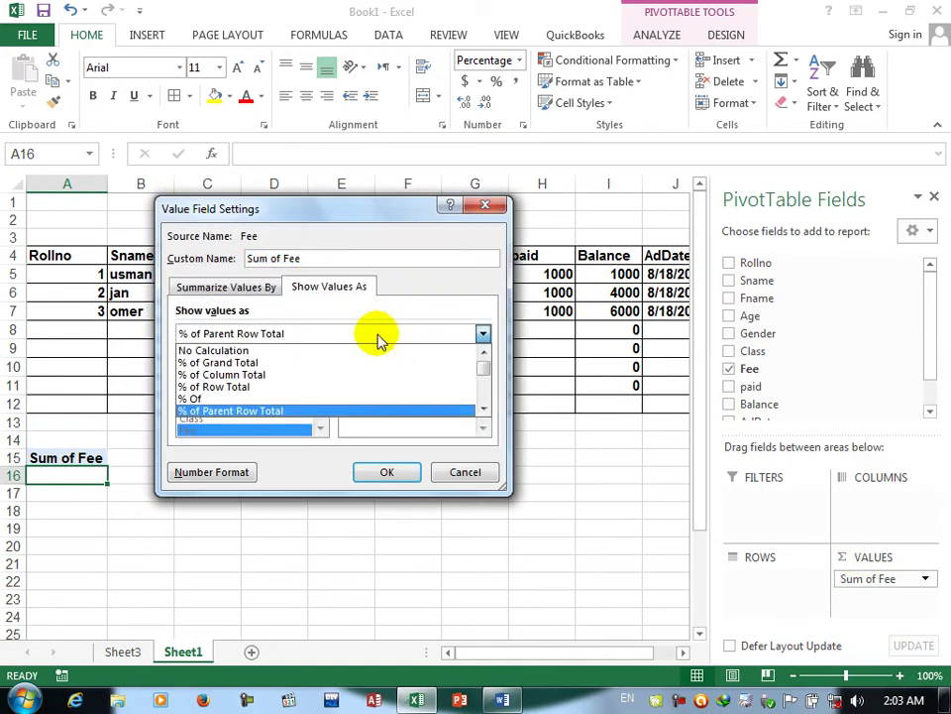
{"action": "left_click", "coordinate": [230, 364]}
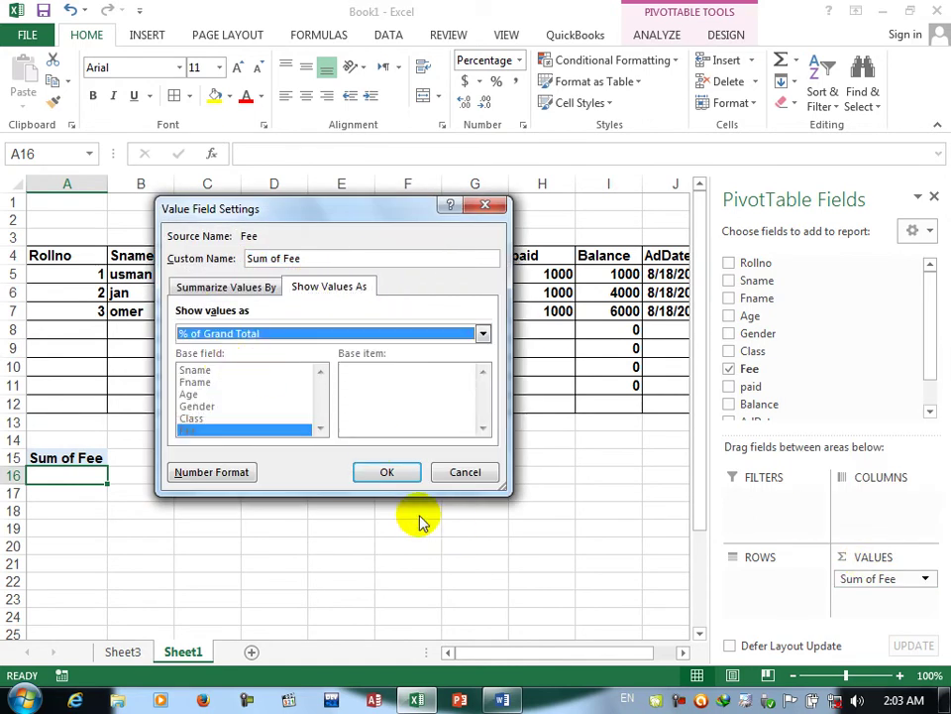
{"action": "left_click", "coordinate": [408, 474]}
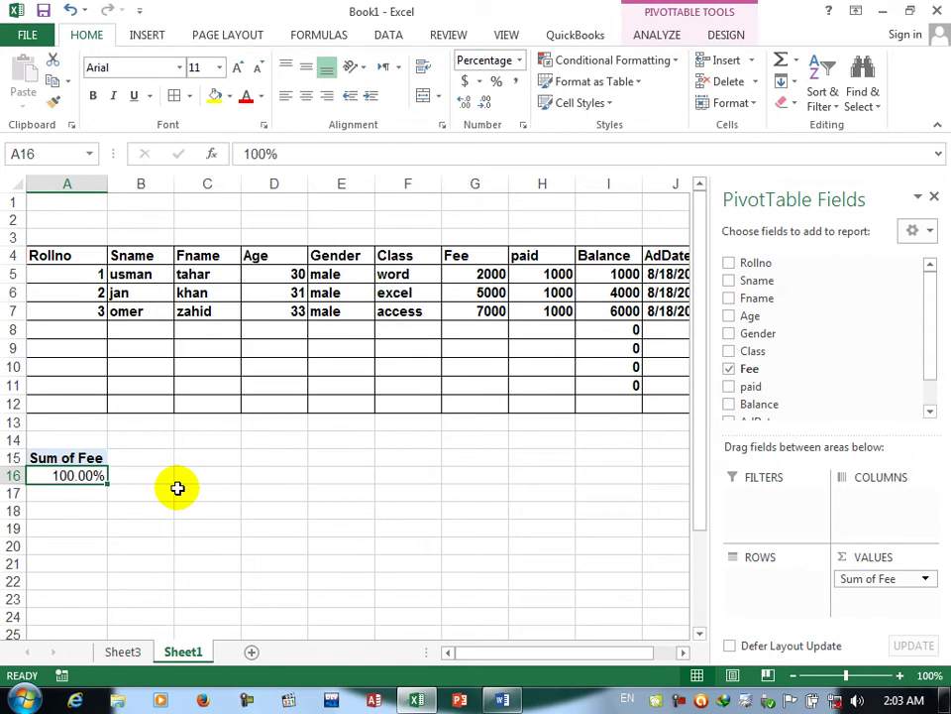
Reset the Sum of Fee value field to show its values with No Calculation.
{"action": "left_click", "coordinate": [877, 577]}
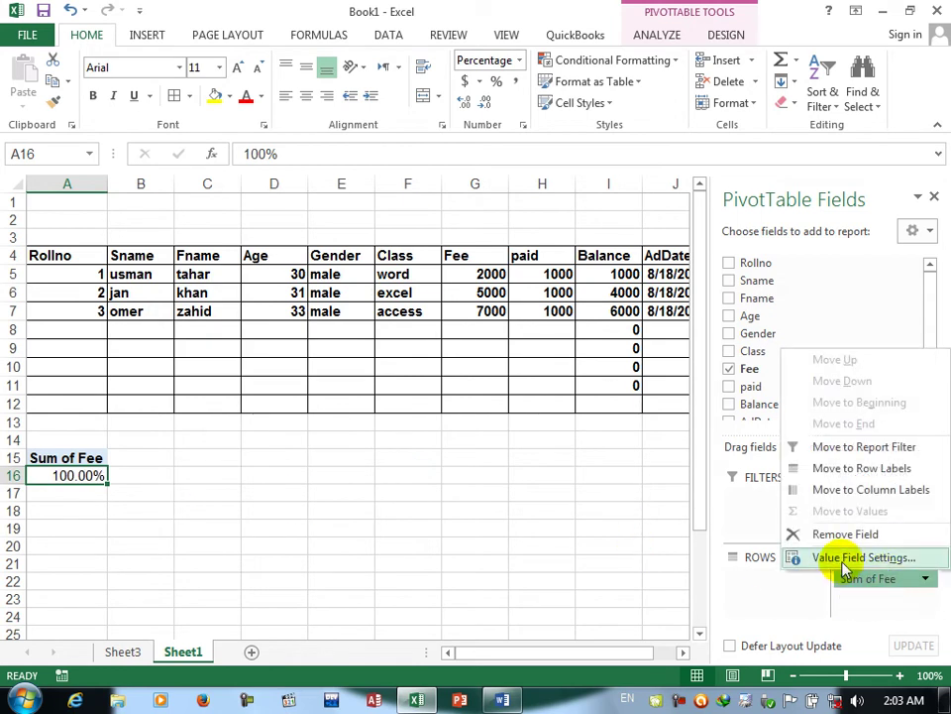
{"action": "left_click", "coordinate": [848, 560]}
{"action": "left_click", "coordinate": [312, 287]}
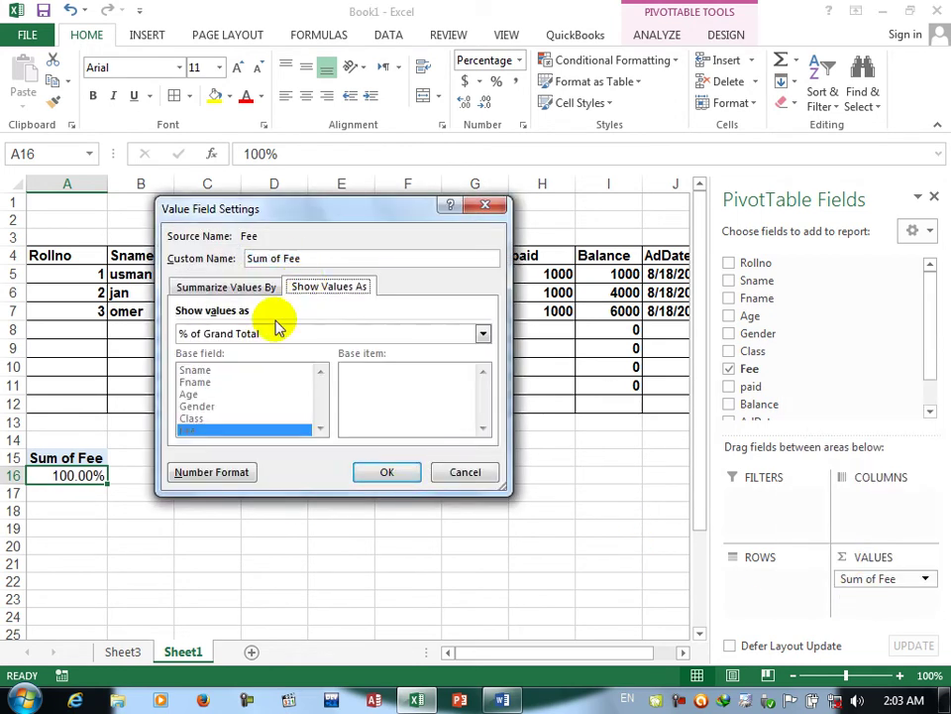
{"action": "left_click", "coordinate": [279, 327]}
{"action": "left_click", "coordinate": [228, 349]}
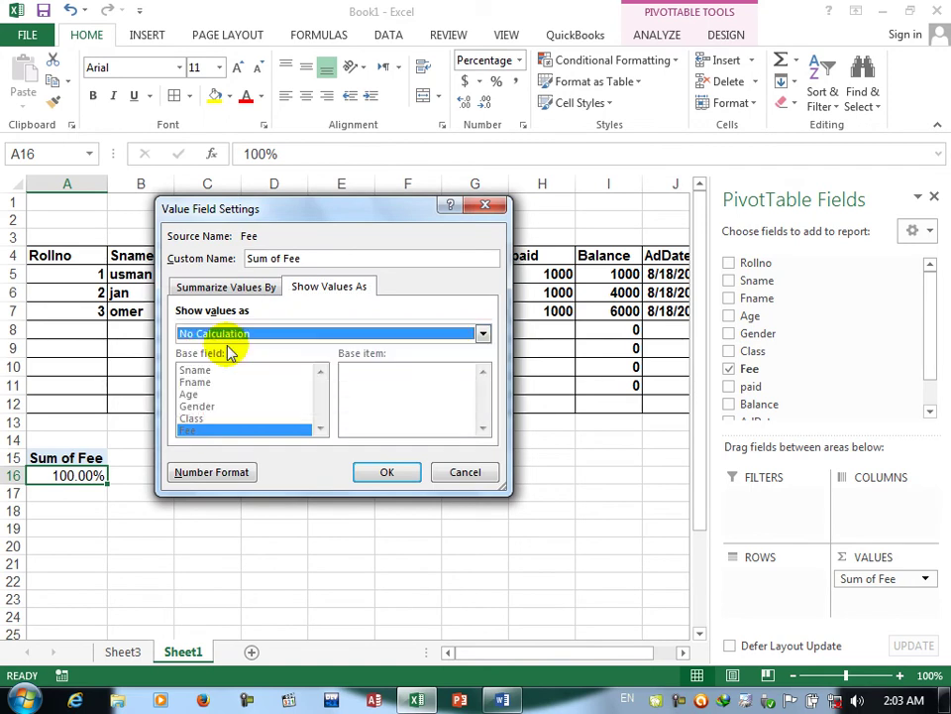
{"action": "left_click", "coordinate": [385, 474]}
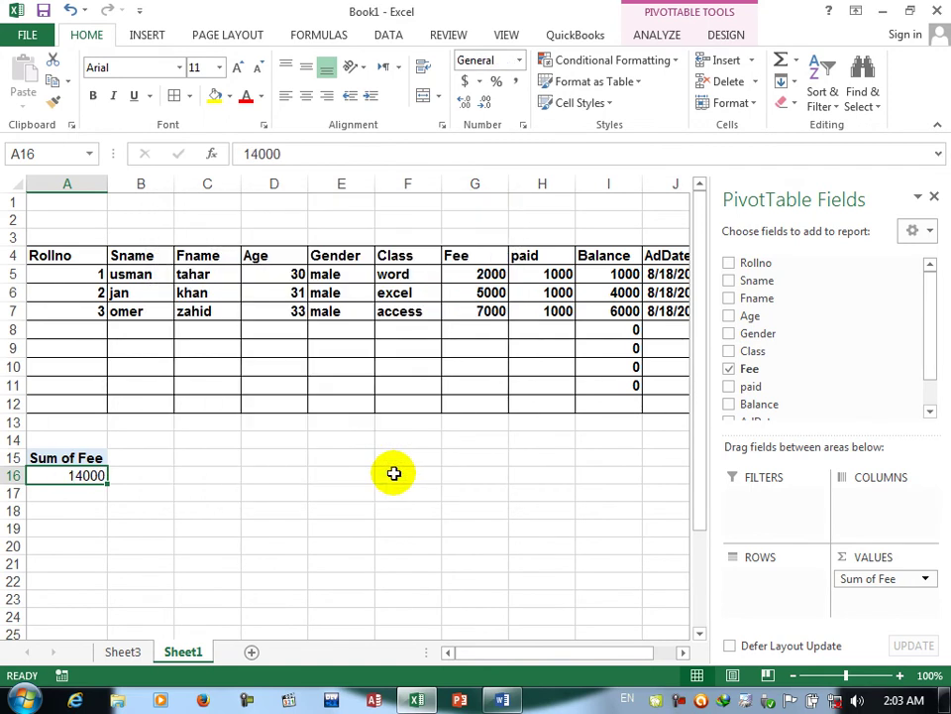
Format the Sum of Fee value field's numbers as Currency with 2 decimal places and the $ symbol.
{"action": "left_click", "coordinate": [896, 577]}
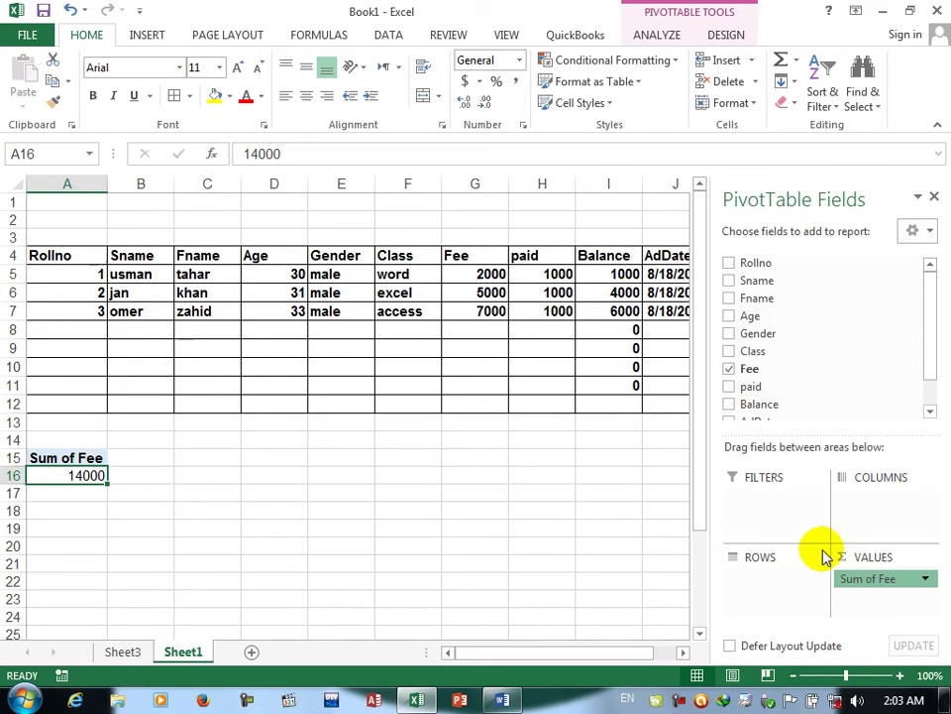
{"action": "left_click", "coordinate": [826, 558]}
{"action": "left_click", "coordinate": [203, 480]}
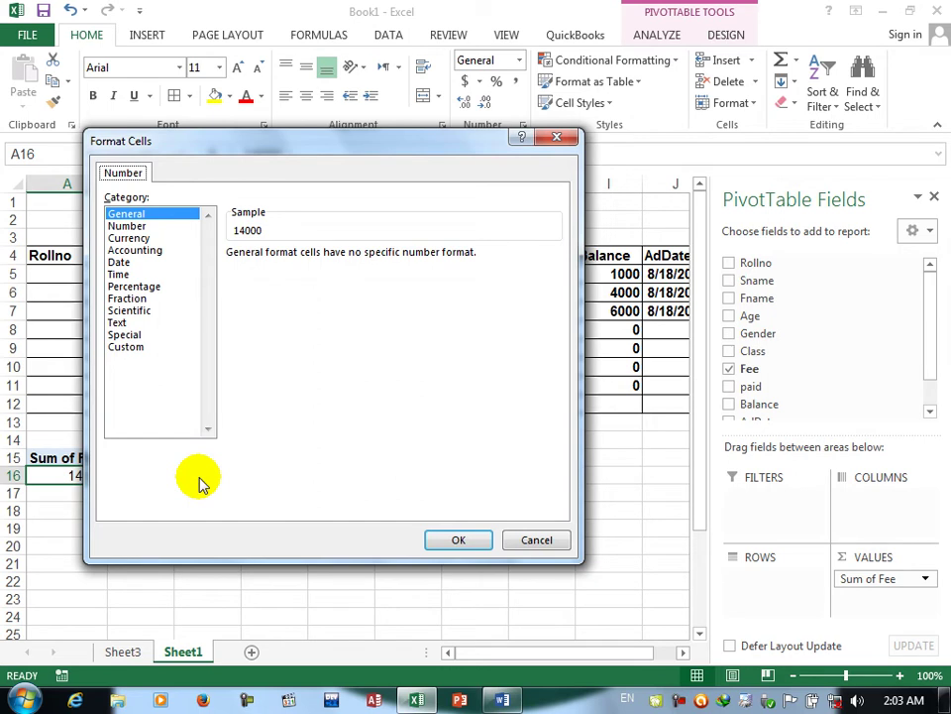
{"action": "left_click", "coordinate": [127, 226]}
{"action": "left_click", "coordinate": [128, 238]}
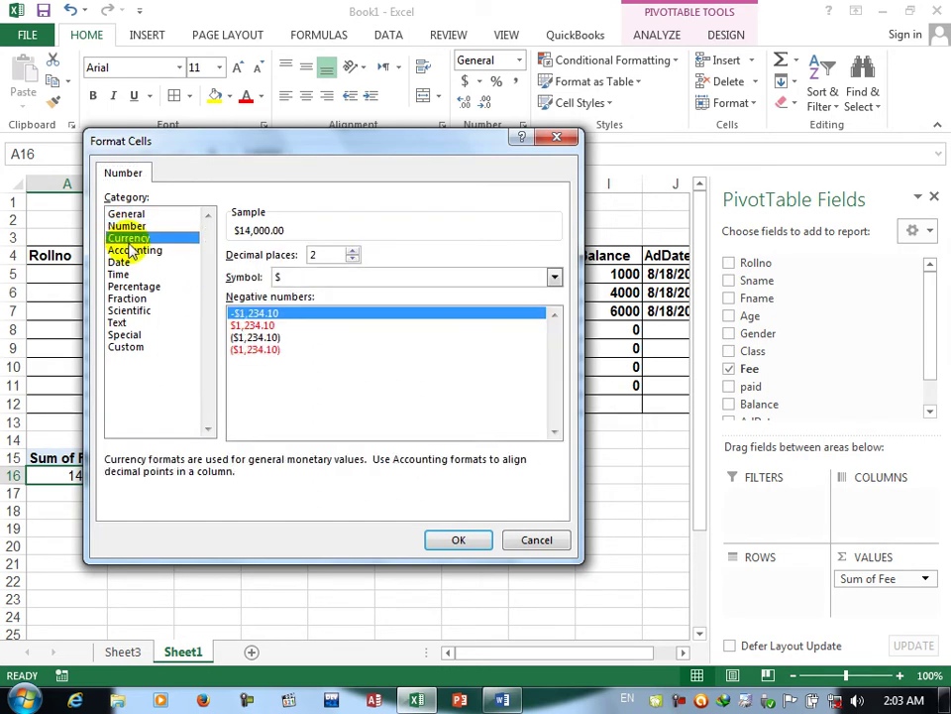
{"action": "left_click", "coordinate": [458, 539]}
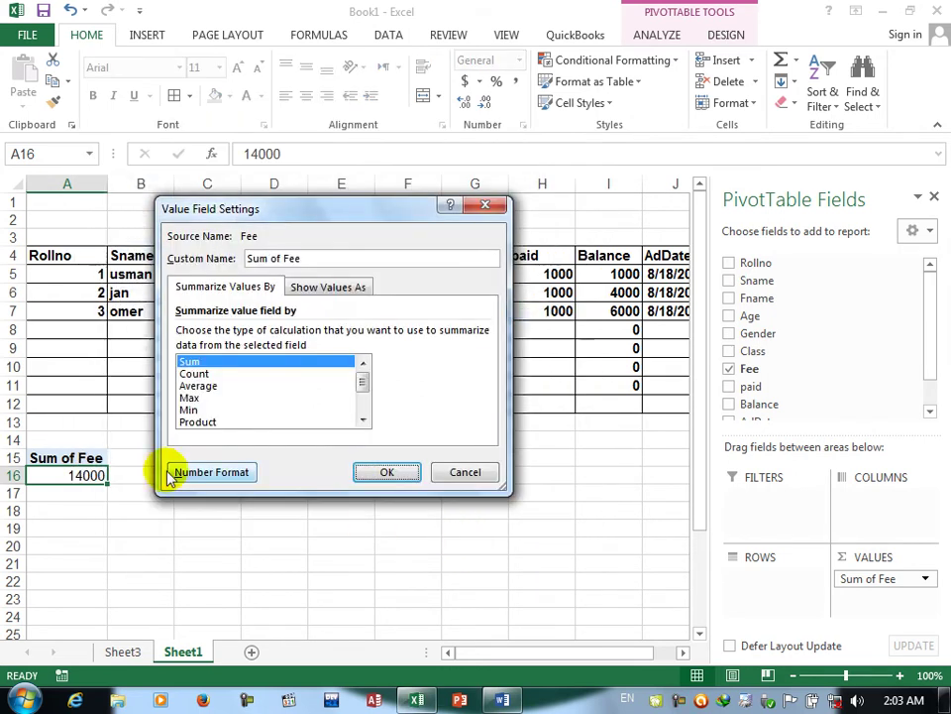
{"action": "left_click", "coordinate": [383, 472]}
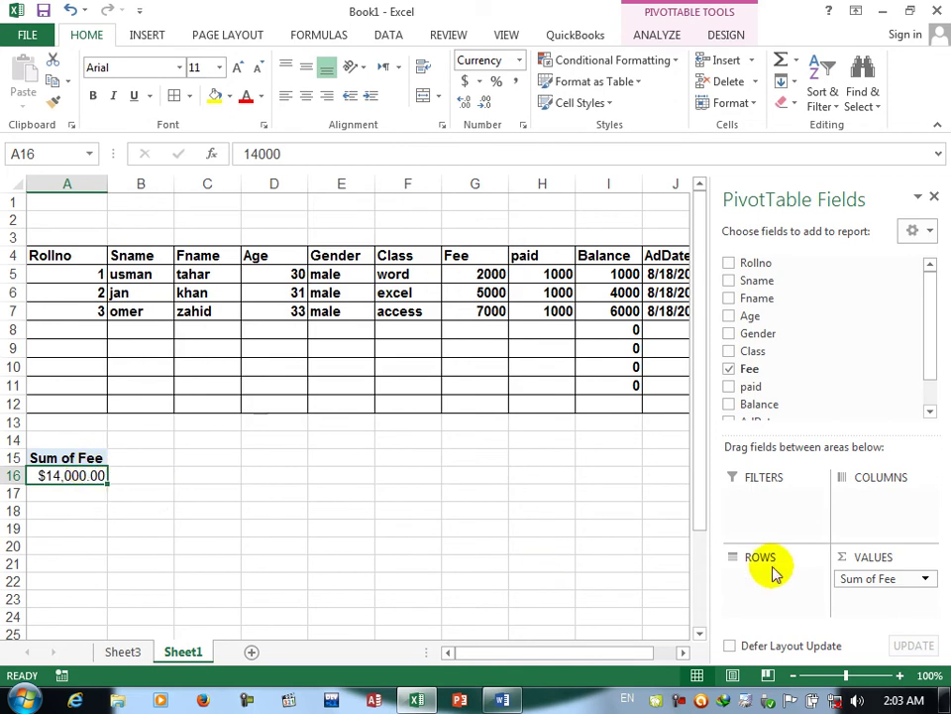
Add the Rollno field to the pivot table's report filters.
{"action": "left_click", "coordinate": [925, 579]}
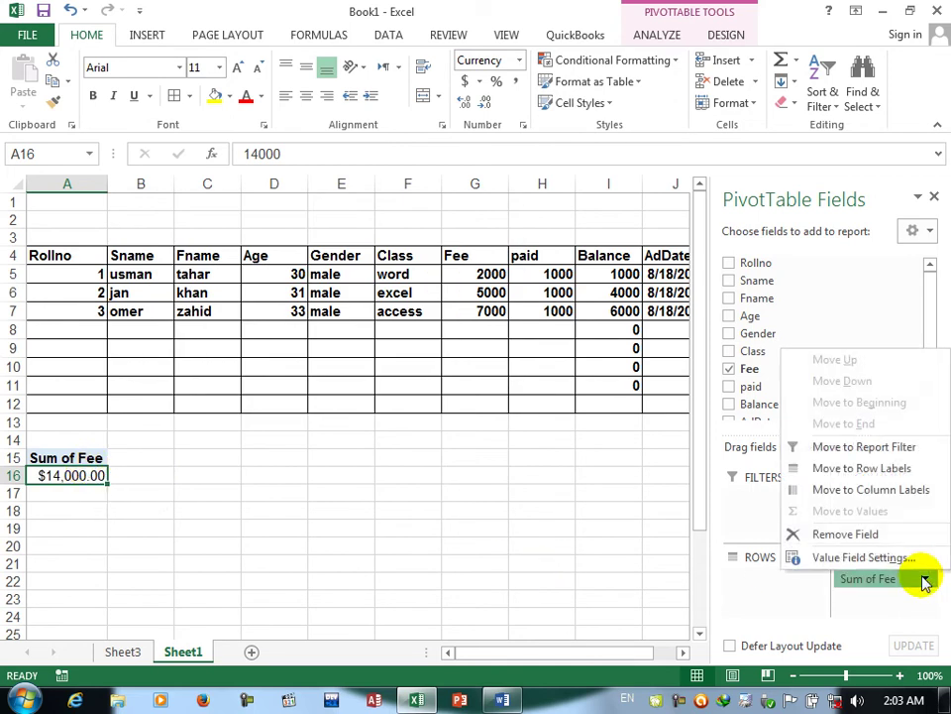
{"action": "left_click", "coordinate": [796, 621]}
{"action": "left_click_drag", "start_coordinate": [754, 262], "coordinate": [753, 495]}
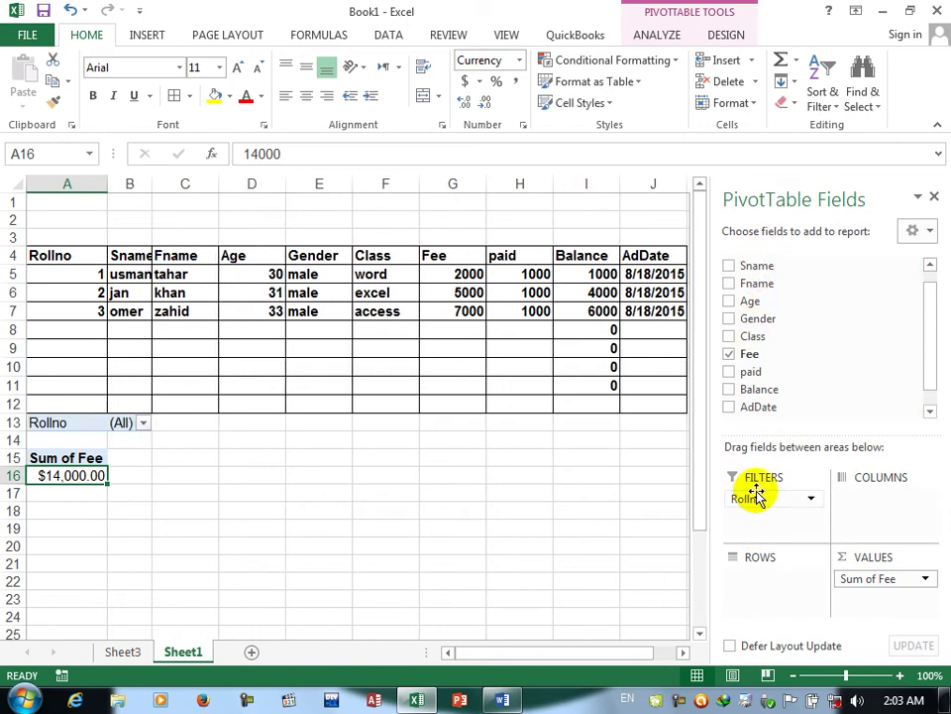
Configure the Rollno field to insert a blank line after each item label, with outline form and automatic subtotals.
{"action": "left_click", "coordinate": [805, 498]}
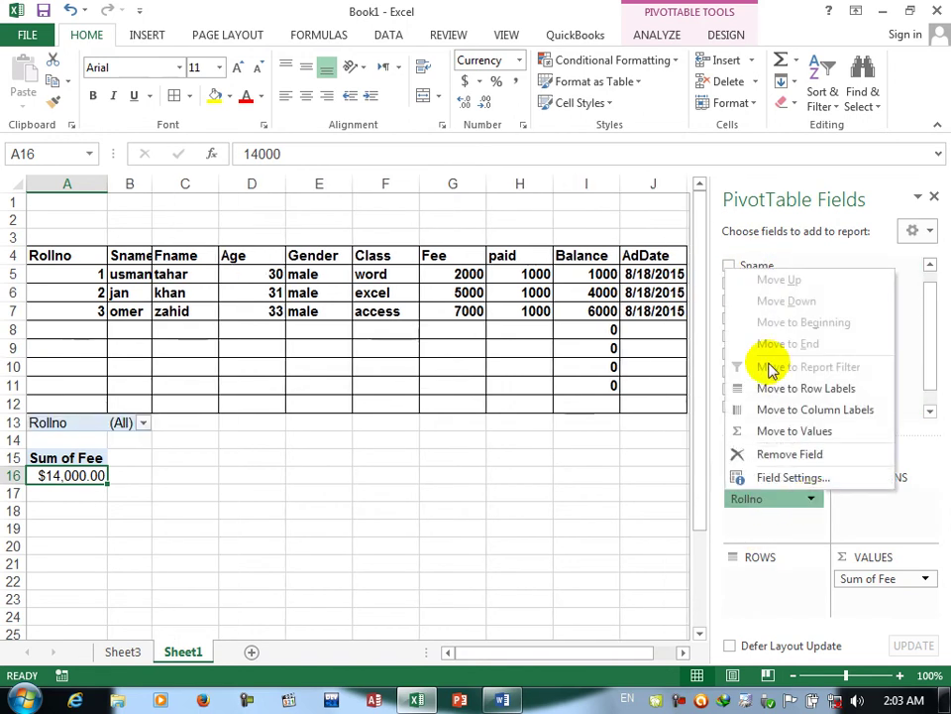
{"action": "left_click", "coordinate": [788, 476]}
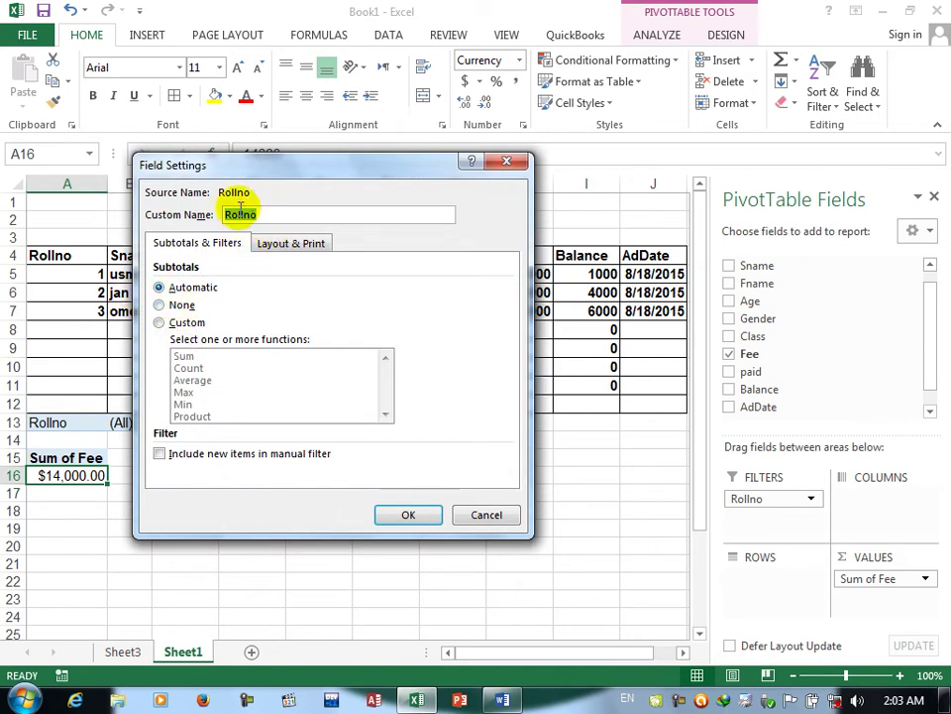
{"action": "left_click", "coordinate": [280, 246]}
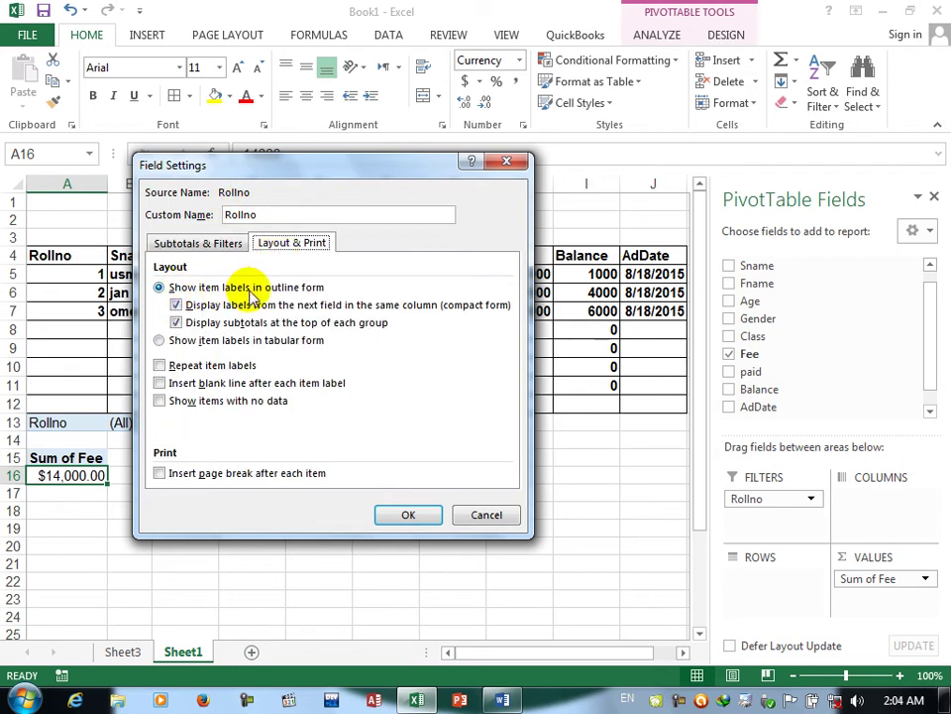
{"action": "left_click", "coordinate": [197, 343]}
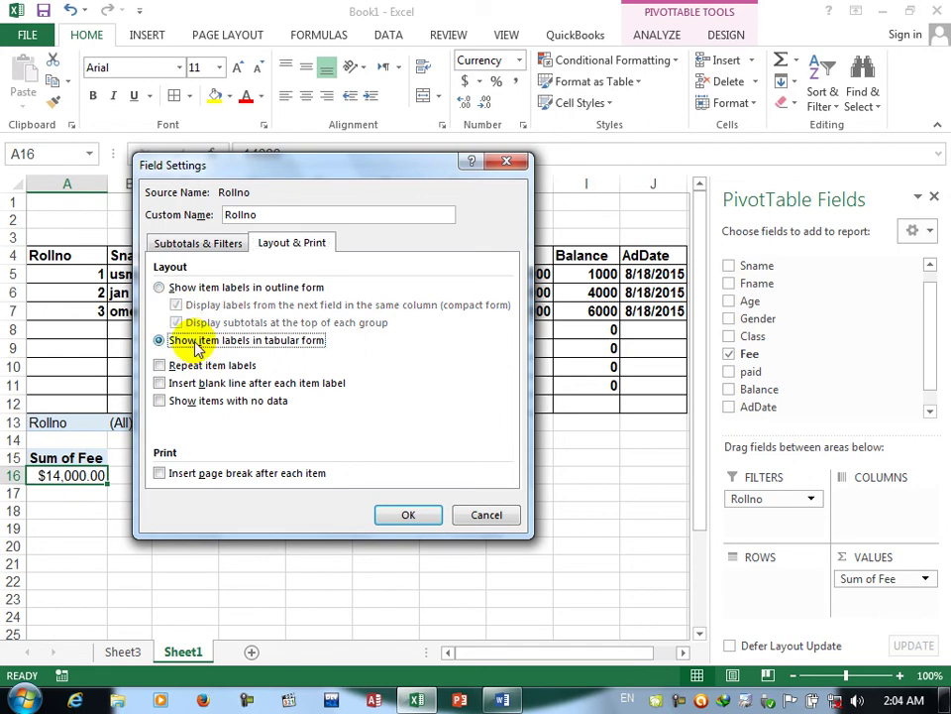
{"action": "left_click", "coordinate": [160, 286]}
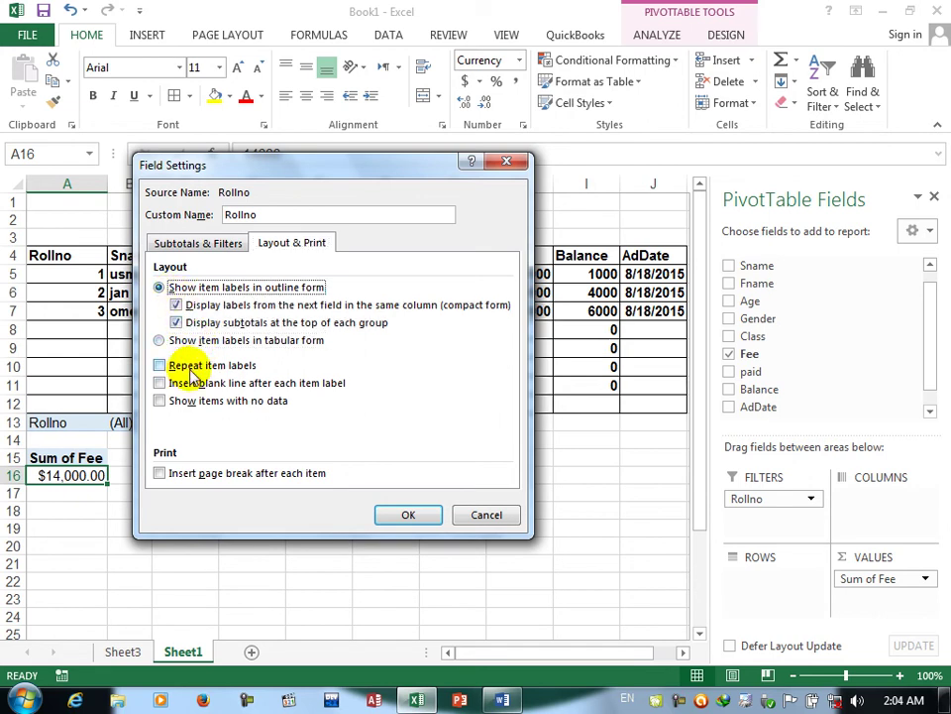
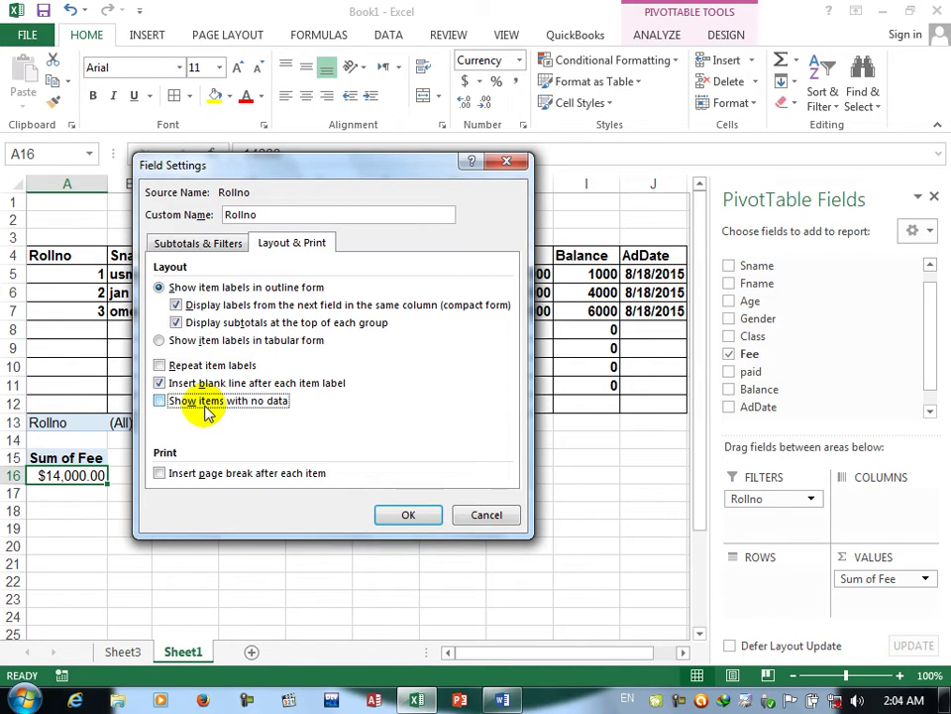
{"action": "left_click", "coordinate": [195, 244]}
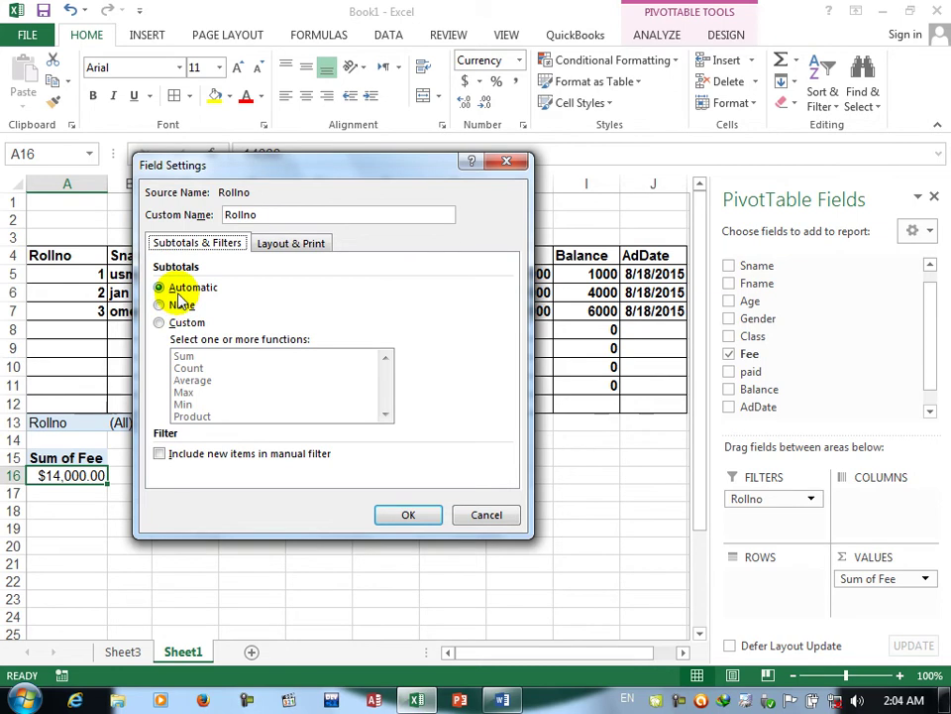
{"action": "left_click", "coordinate": [404, 512]}
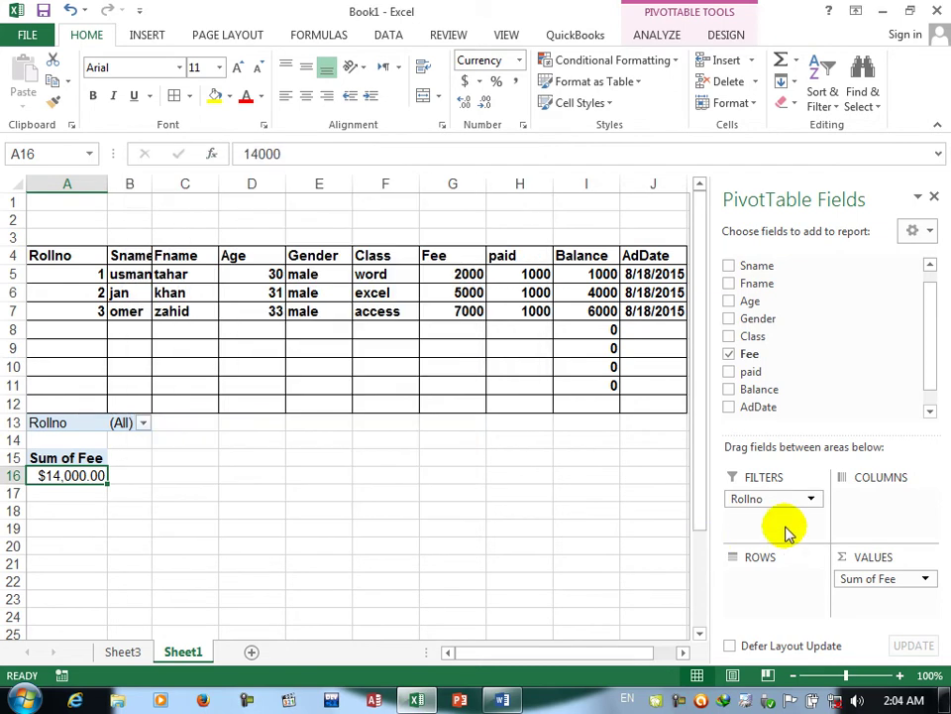
Add the Sname field to the pivot table's columns.
{"action": "left_click_drag", "start_coordinate": [748, 282], "coordinate": [777, 278]}
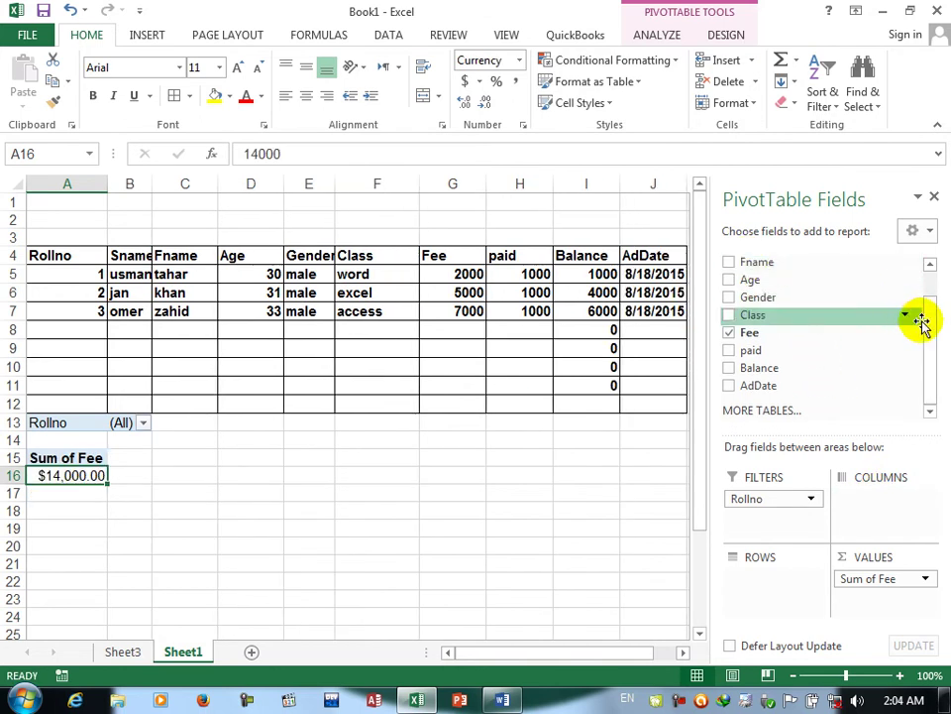
{"action": "left_click_drag", "start_coordinate": [930, 315], "coordinate": [928, 297]}
{"action": "left_click_drag", "start_coordinate": [761, 284], "coordinate": [912, 505]}
Review the subtotal and filter settings of the Sname column field.
{"action": "left_click", "coordinate": [906, 501]}
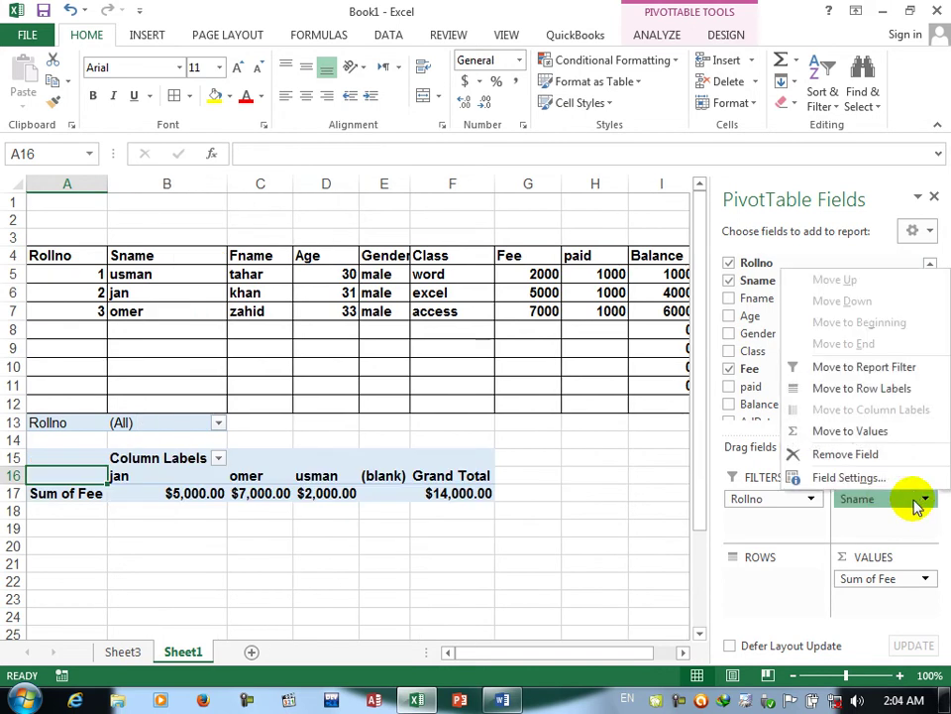
{"action": "left_click", "coordinate": [862, 480]}
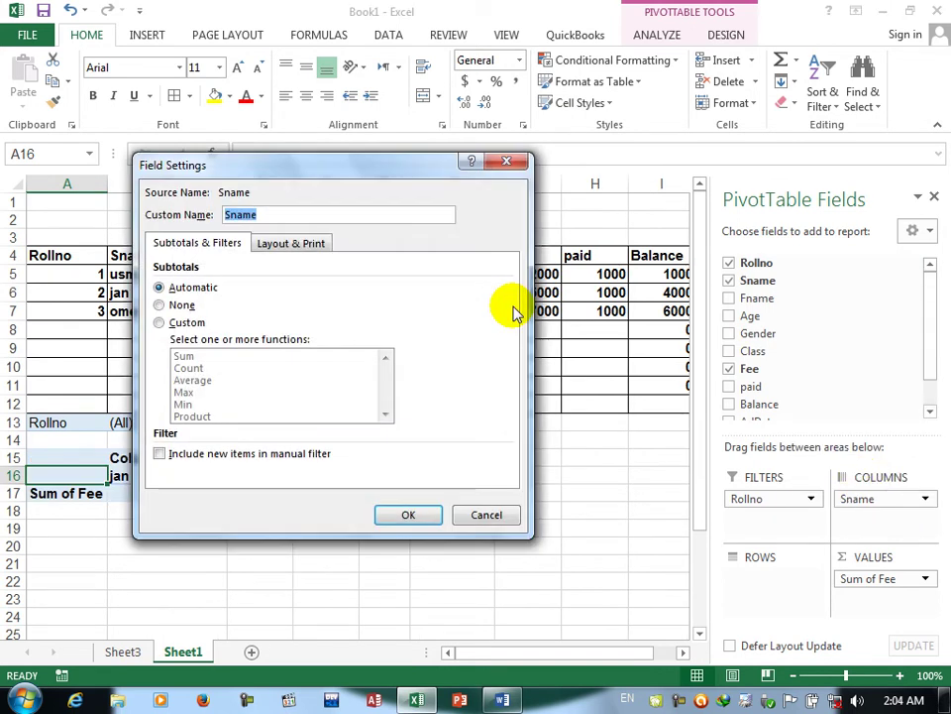
{"action": "left_click", "coordinate": [485, 515]}
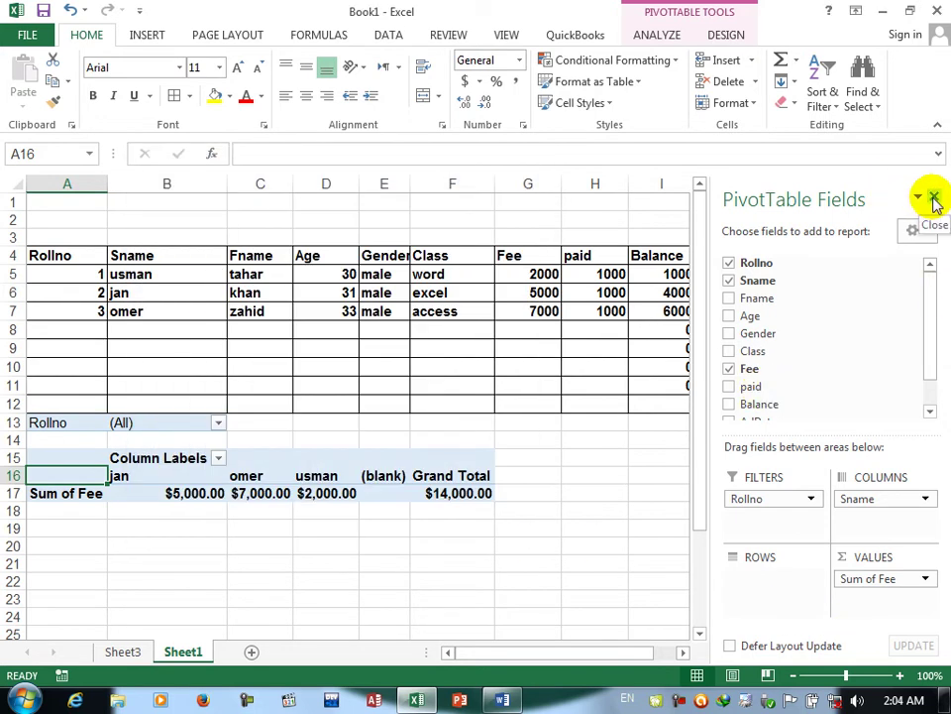
Close the field list and try to delete the cell range A13:G18 containing the pivot table.
{"action": "left_click", "coordinate": [935, 201]}
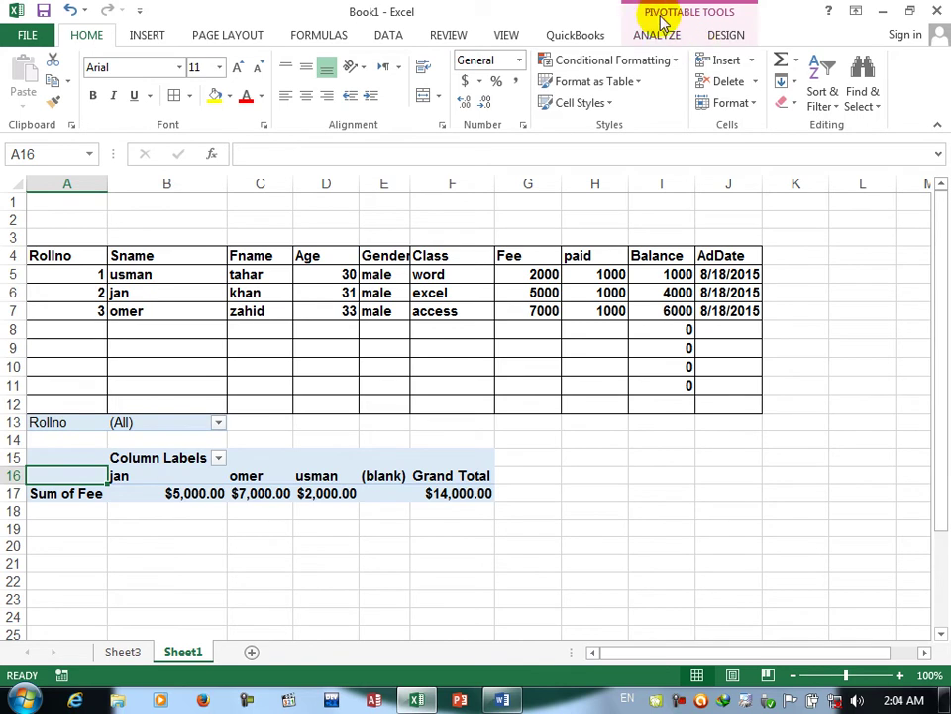
{"action": "left_click", "coordinate": [659, 30]}
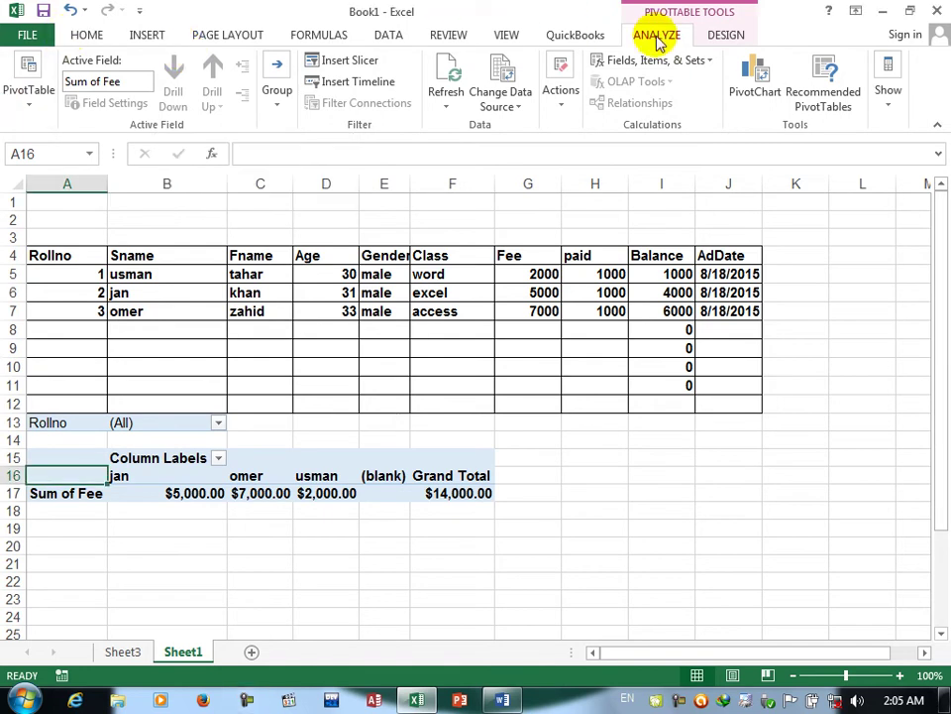
{"action": "left_click_drag", "start_coordinate": [59, 416], "coordinate": [509, 511]}
{"action": "key", "text": "Delete"}
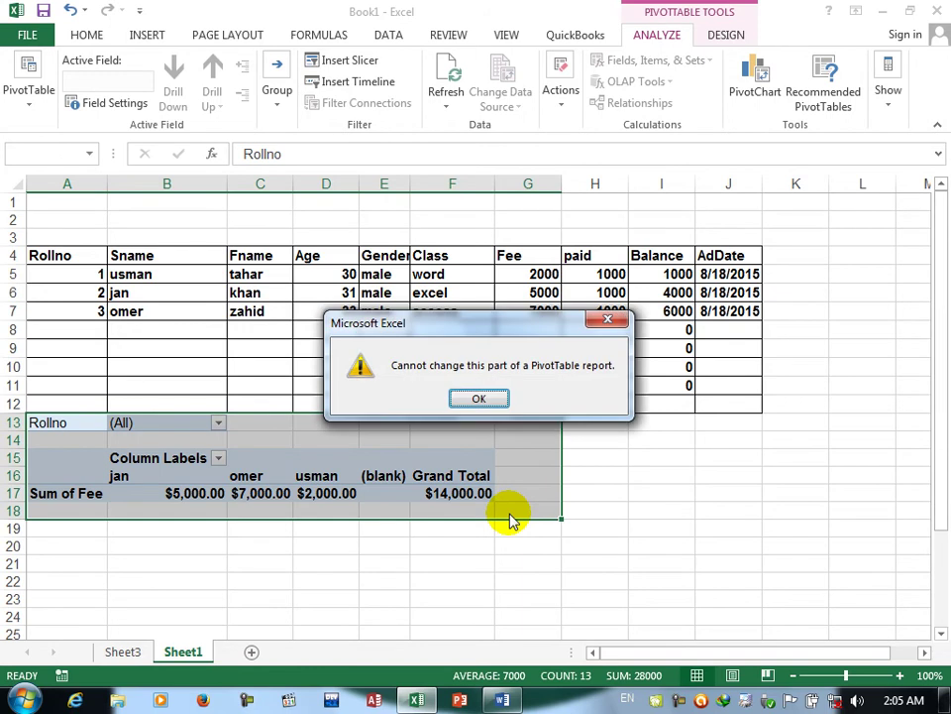
{"action": "key", "text": "Return"}
{"action": "left_click", "coordinate": [401, 543]}
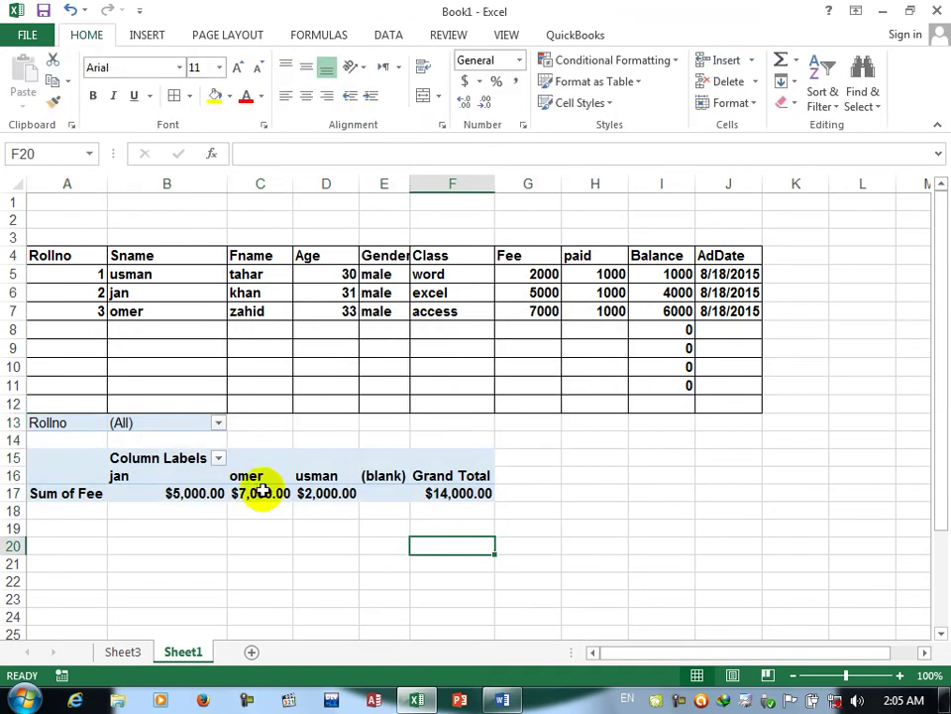
{"action": "left_click_drag", "start_coordinate": [35, 427], "coordinate": [210, 485]}
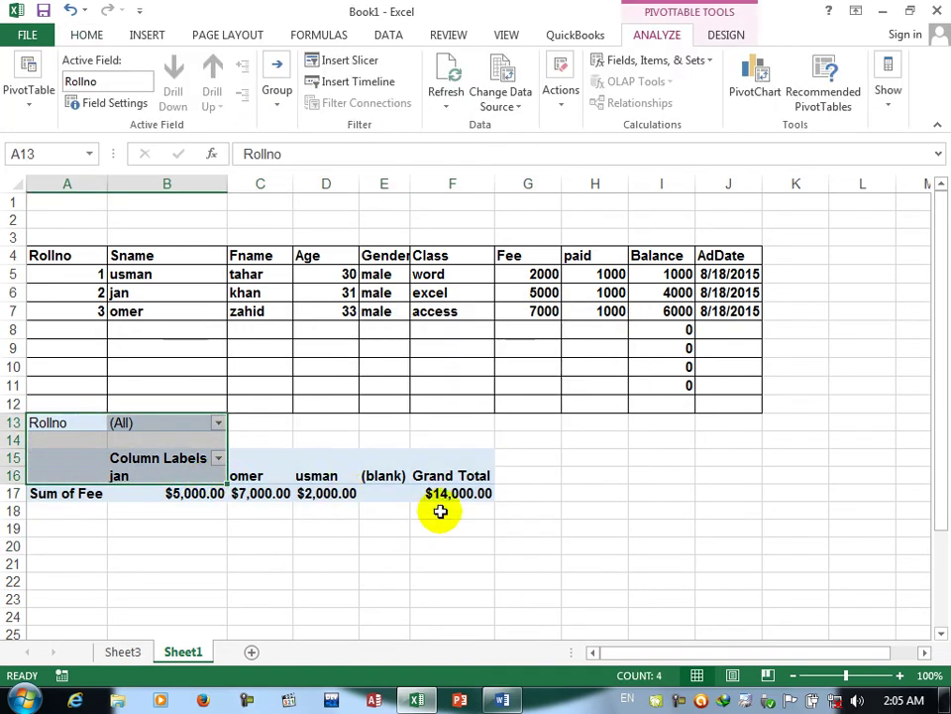
{"action": "left_click", "coordinate": [527, 527]}
Insert a second pivot table from Sheet1 range A4:J12, placed on the existing worksheet at cell B20.
{"action": "left_click", "coordinate": [132, 541]}
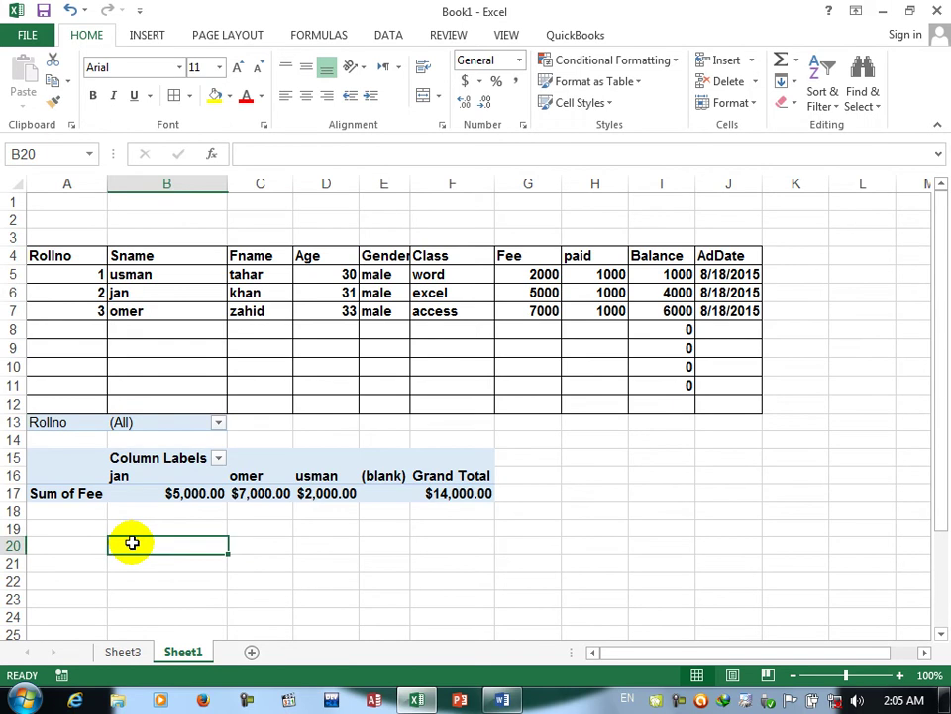
{"action": "left_click", "coordinate": [145, 38]}
{"action": "left_click", "coordinate": [32, 78]}
{"action": "left_click", "coordinate": [329, 270]}
{"action": "left_click_drag", "start_coordinate": [36, 253], "coordinate": [700, 397]}
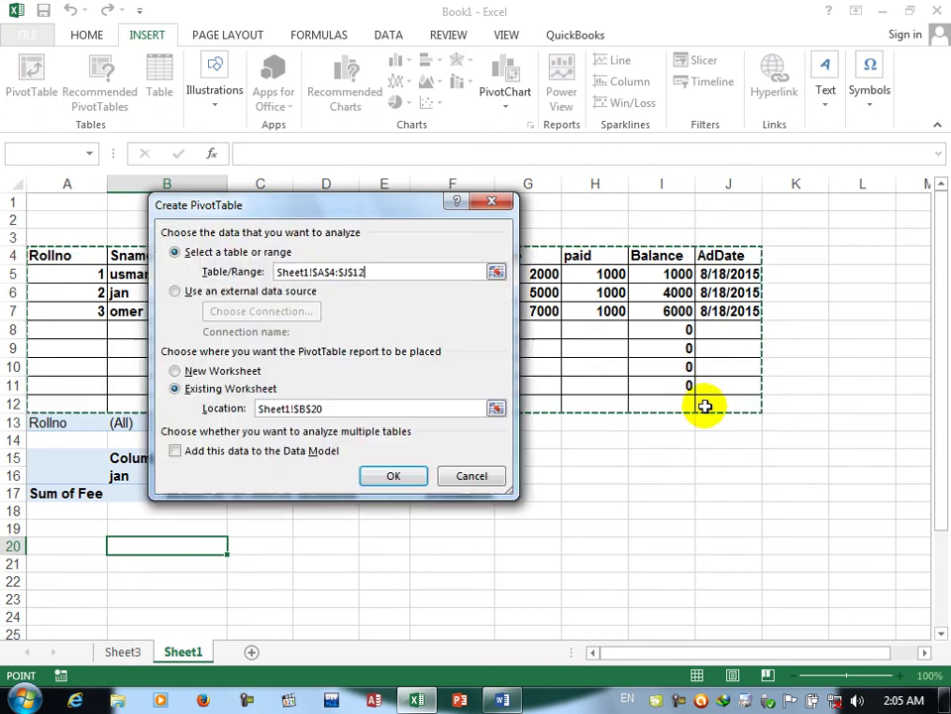
{"action": "left_click", "coordinate": [176, 389]}
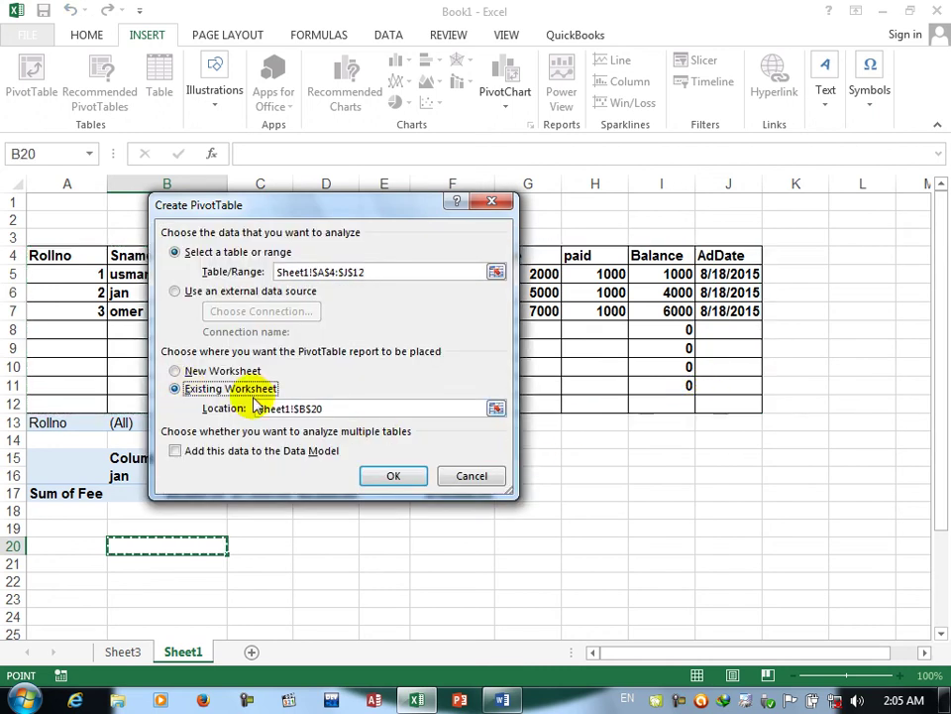
{"action": "left_click_drag", "start_coordinate": [144, 537], "coordinate": [653, 601]}
{"action": "left_click", "coordinate": [394, 476]}
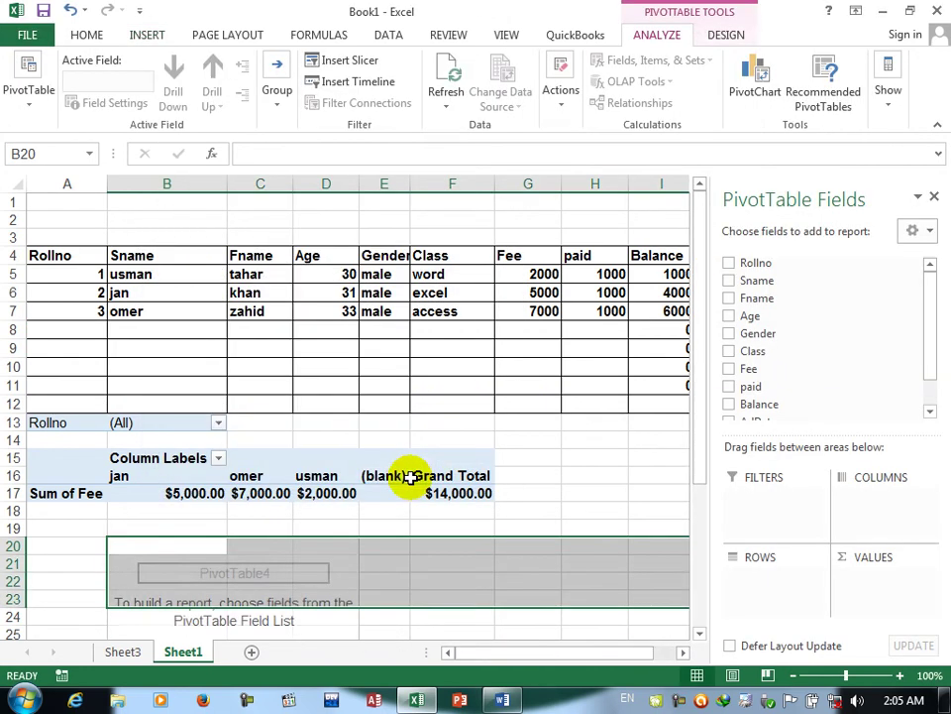
Add Sname to the new pivot table's rows and Rollno to its filters.
{"action": "left_click_drag", "start_coordinate": [934, 329], "coordinate": [936, 376]}
{"action": "left_click_drag", "start_coordinate": [694, 383], "coordinate": [705, 475]}
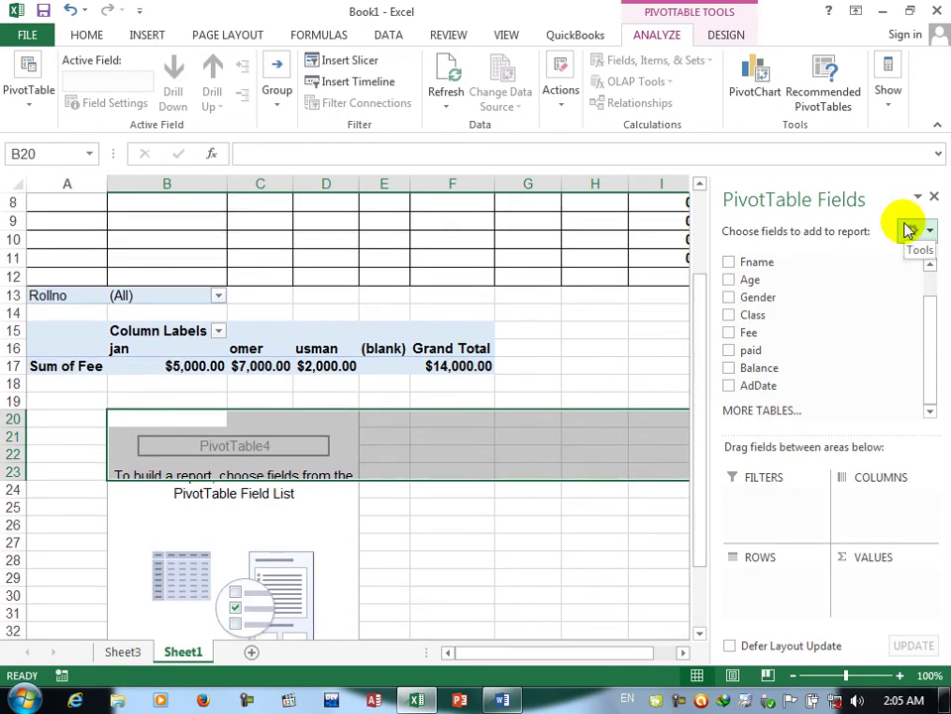
{"action": "left_click_drag", "start_coordinate": [744, 263], "coordinate": [933, 270]}
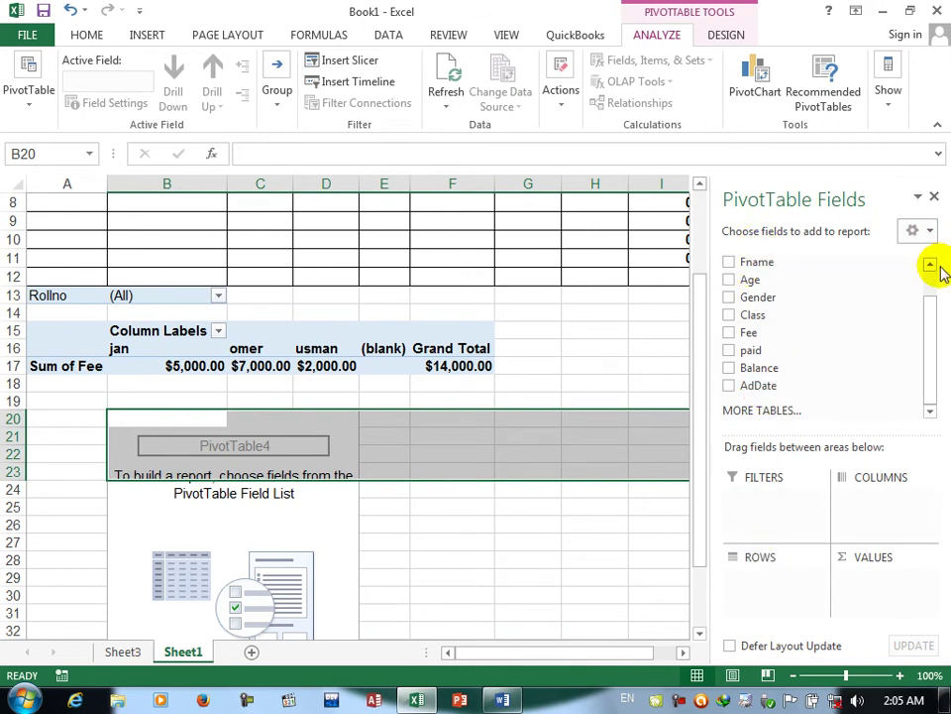
{"action": "left_click", "coordinate": [931, 266]}
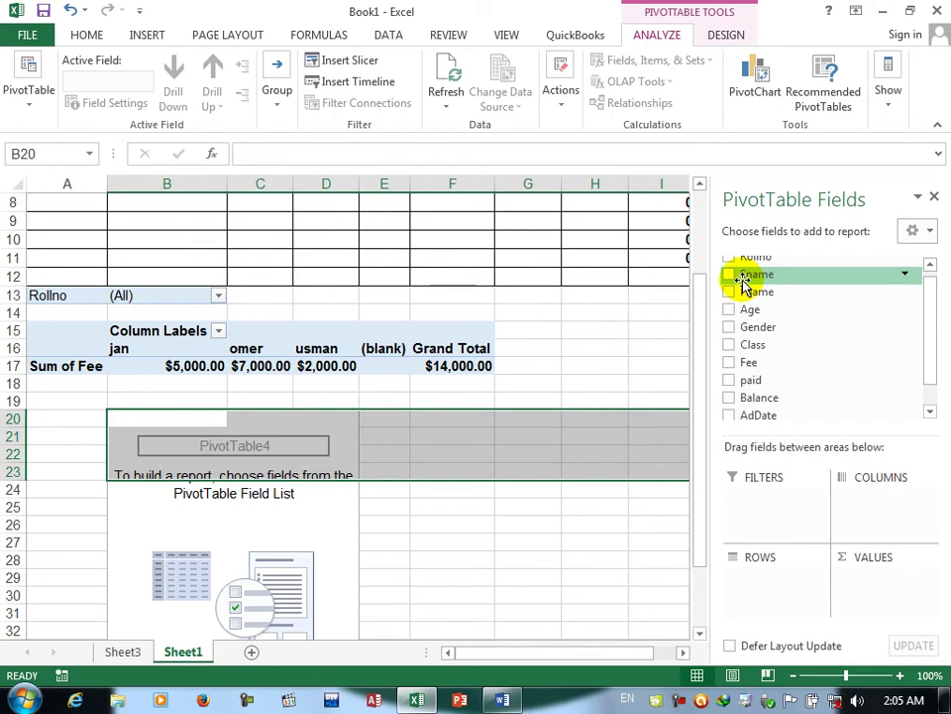
{"action": "left_click_drag", "start_coordinate": [744, 281], "coordinate": [756, 585]}
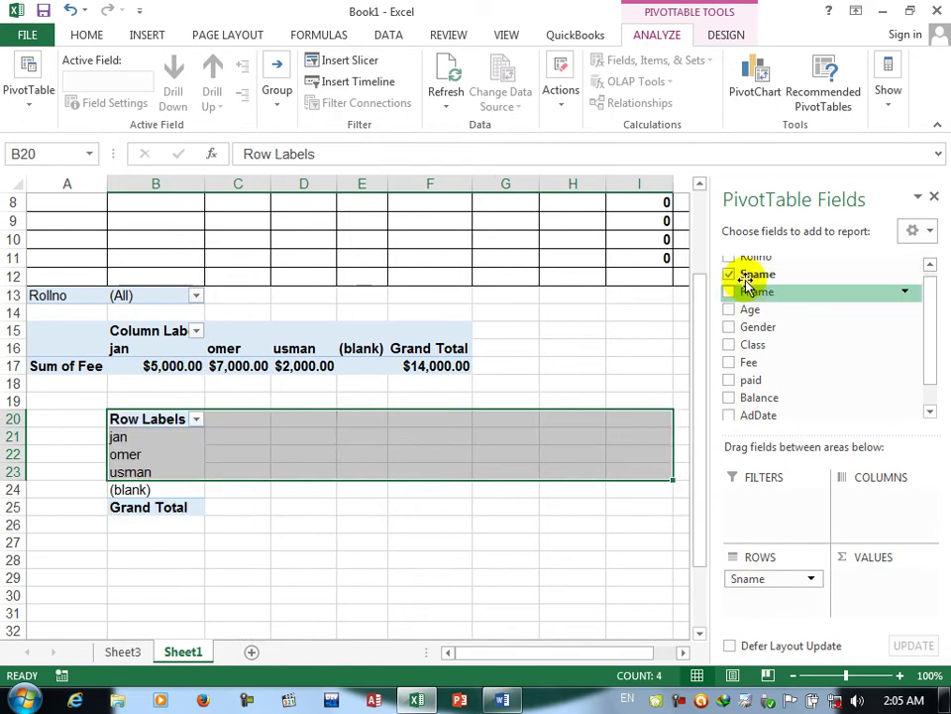
{"action": "left_click", "coordinate": [929, 266]}
{"action": "left_click_drag", "start_coordinate": [773, 263], "coordinate": [790, 501]}
Add Fee to the new pivot table's values and summarize it by Sum.
{"action": "left_click_drag", "start_coordinate": [750, 368], "coordinate": [897, 594]}
{"action": "left_click", "coordinate": [923, 579]}
{"action": "left_click", "coordinate": [828, 556]}
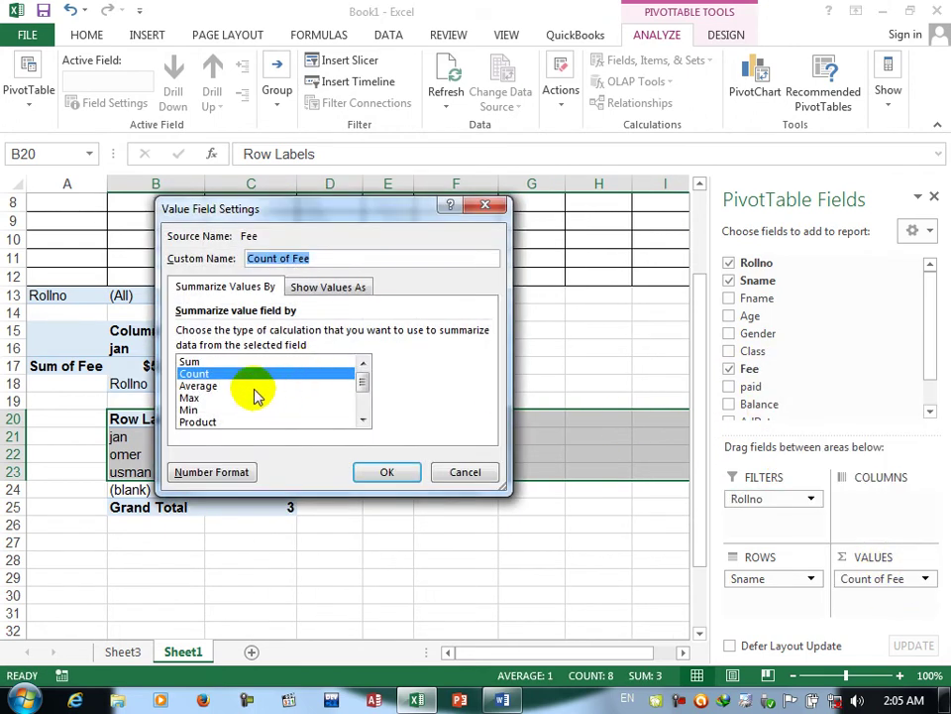
{"action": "left_click", "coordinate": [199, 361]}
{"action": "left_click", "coordinate": [374, 472]}
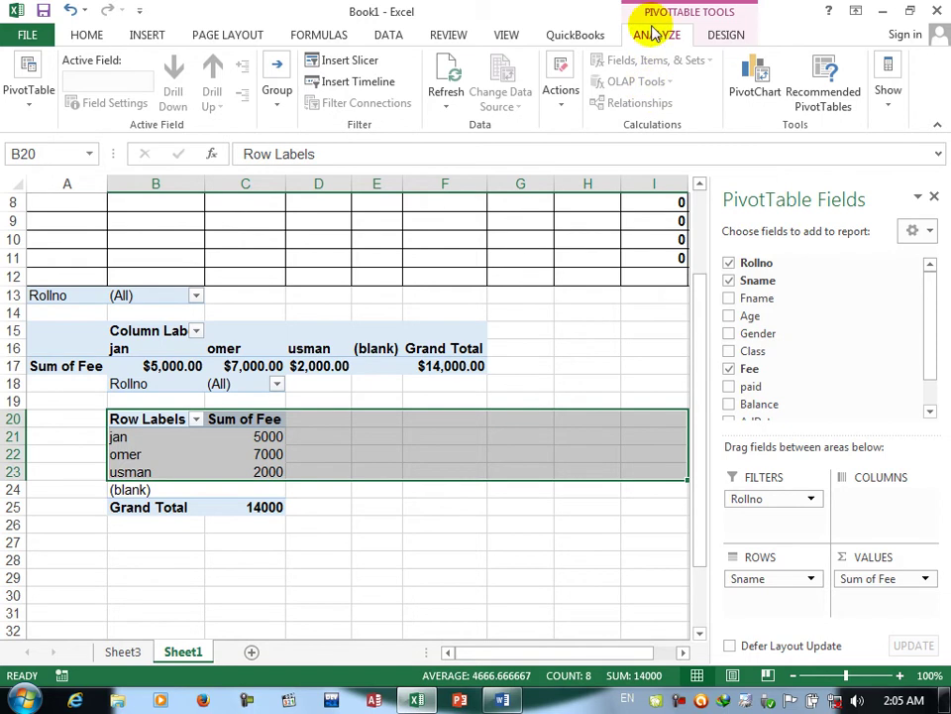
Switch the Generate GetPivotData option off and back on.
{"action": "left_click", "coordinate": [23, 111]}
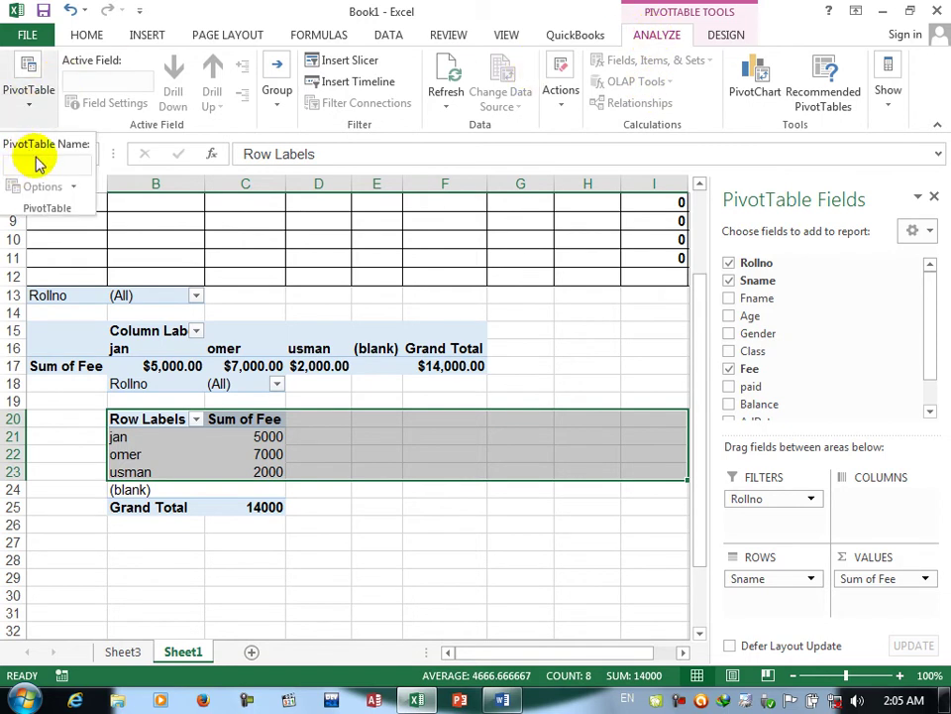
{"action": "left_click", "coordinate": [75, 190]}
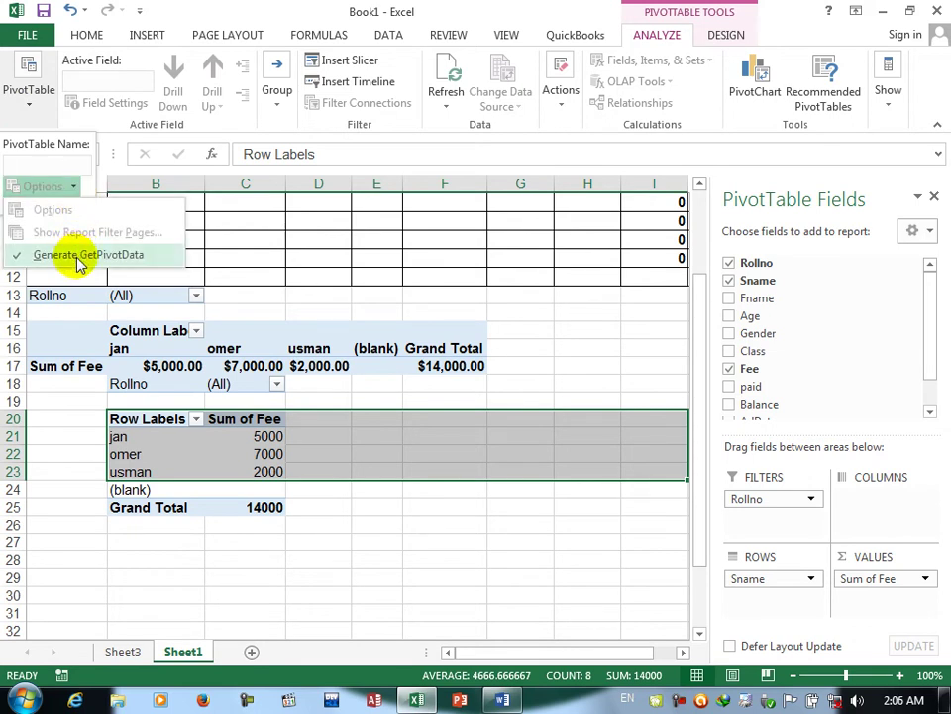
{"action": "left_click", "coordinate": [77, 255]}
{"action": "left_click", "coordinate": [77, 190]}
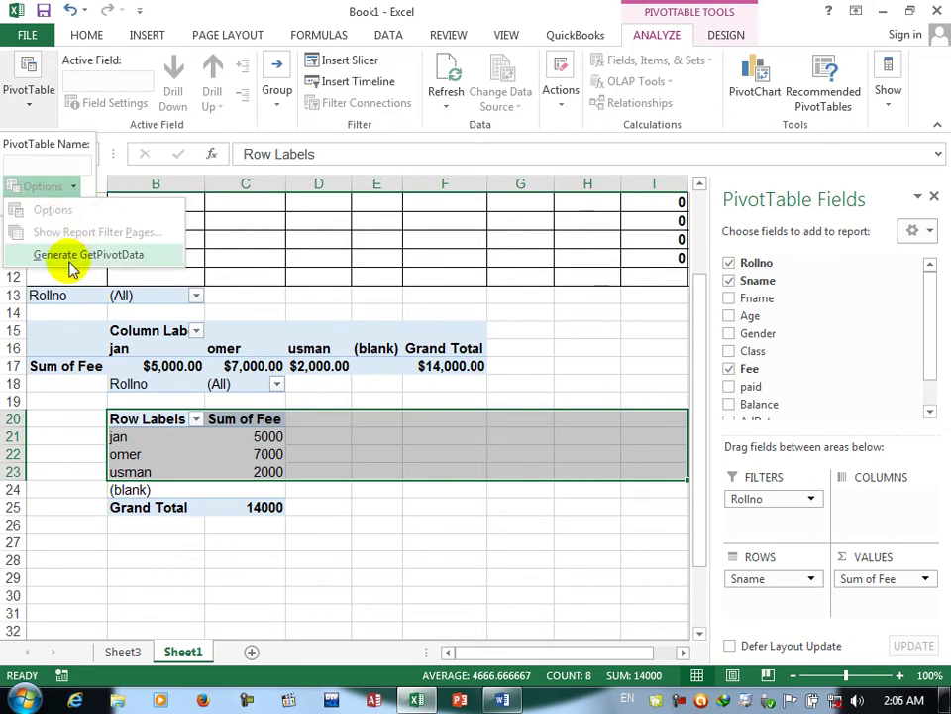
{"action": "left_click", "coordinate": [72, 260]}
{"action": "left_click", "coordinate": [382, 475]}
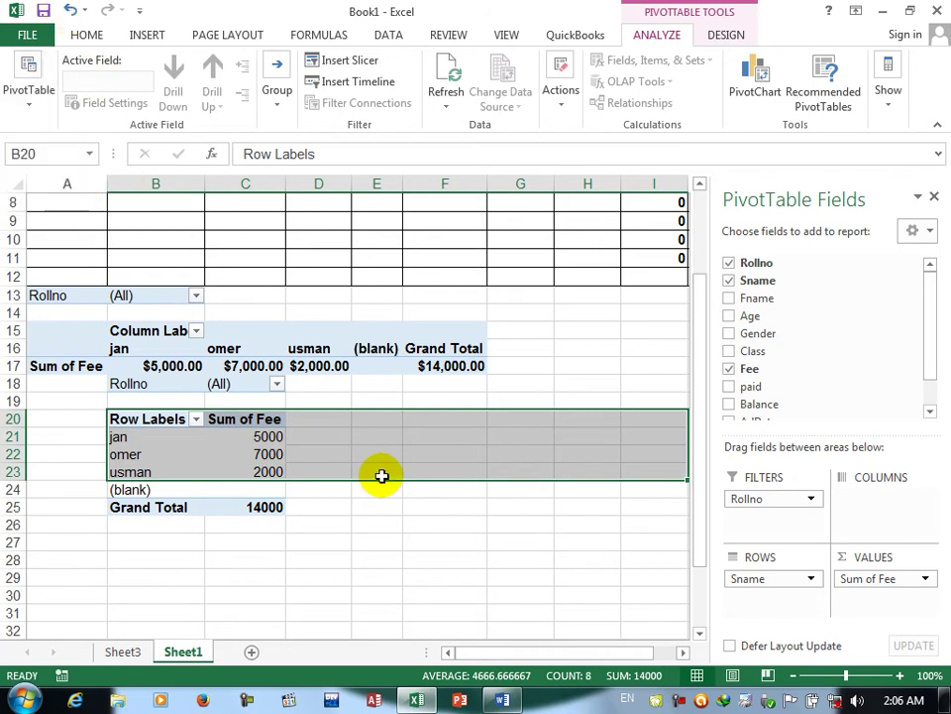
Open the options of the pivot table at B20 and review its layout, totals, display, printing, data and alt text settings.
{"action": "left_click", "coordinate": [109, 436]}
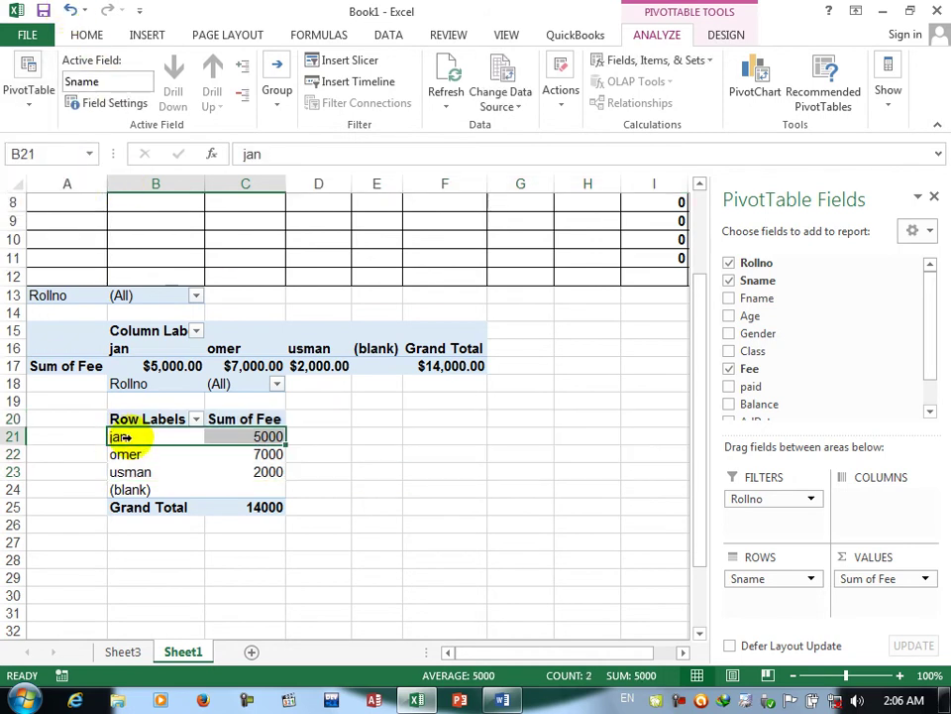
{"action": "left_click", "coordinate": [30, 99]}
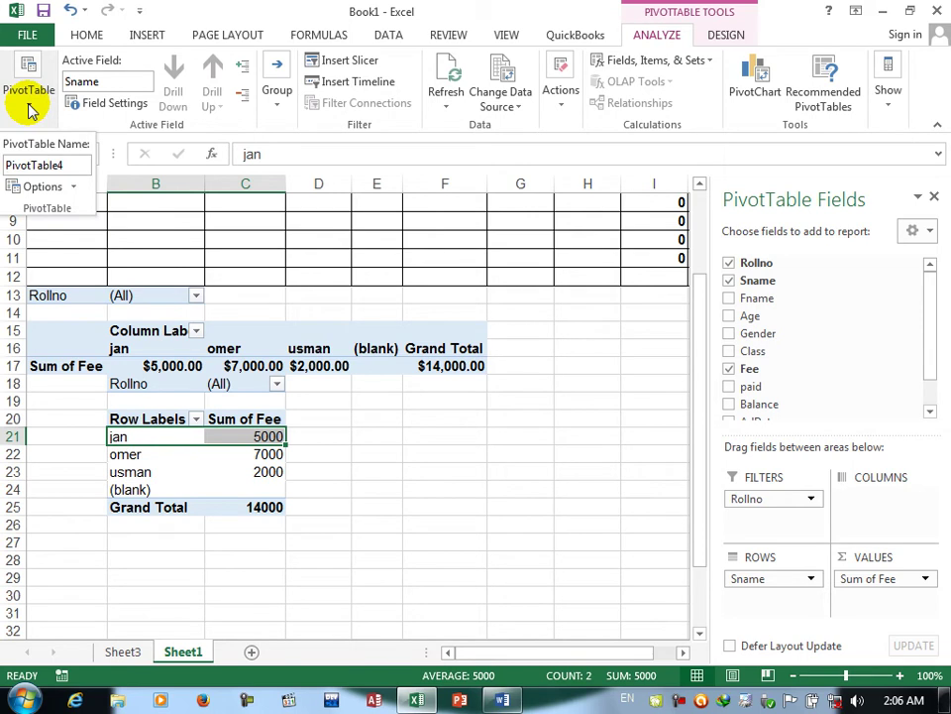
{"action": "double_click", "coordinate": [56, 166]}
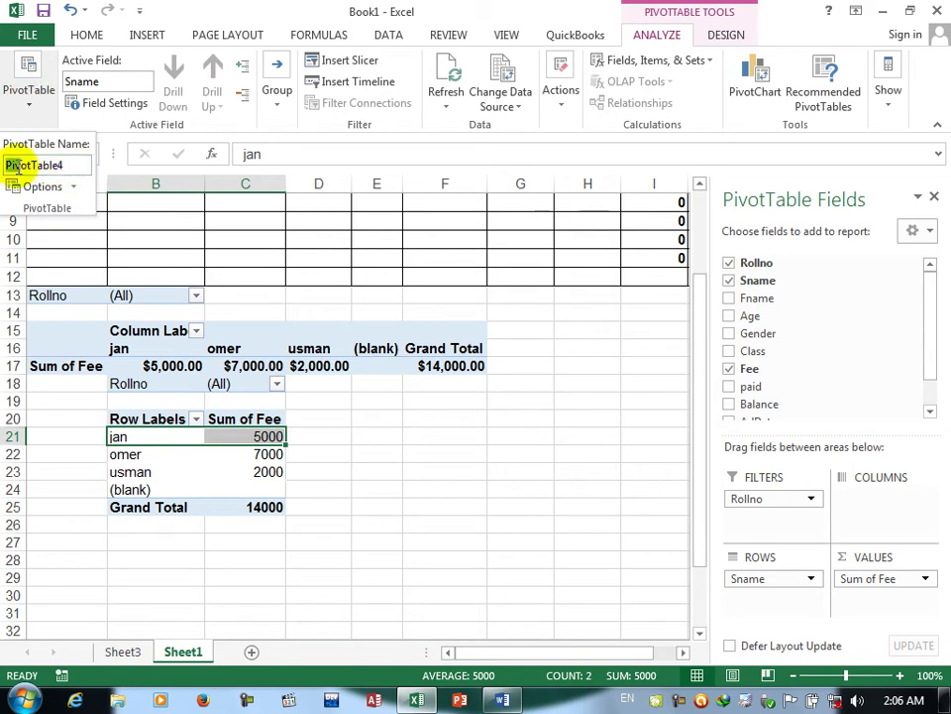
{"action": "left_click", "coordinate": [73, 187]}
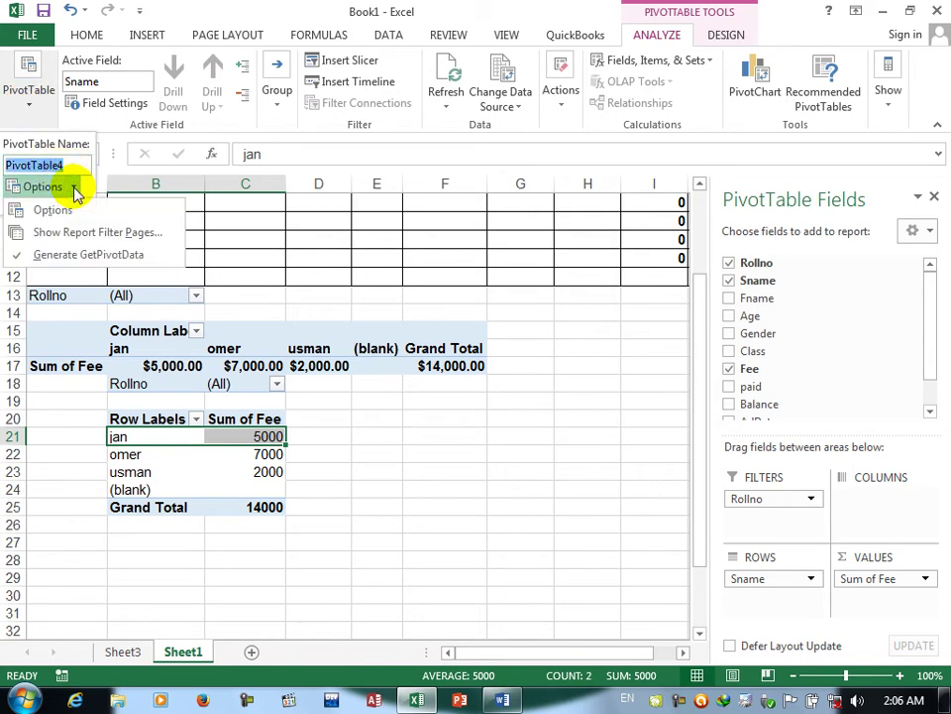
{"action": "left_click", "coordinate": [76, 206]}
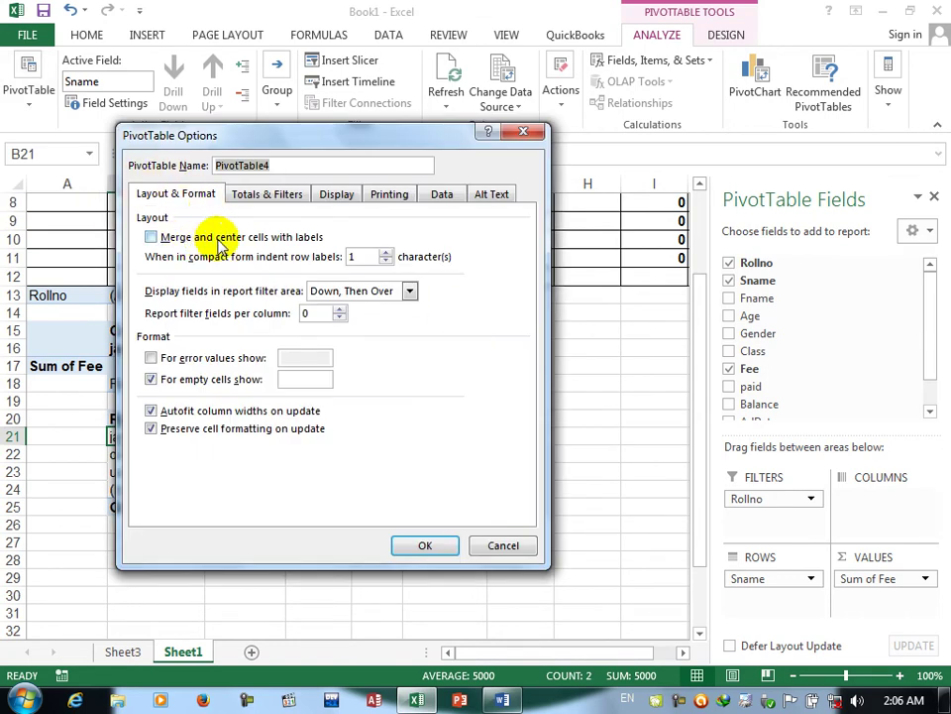
{"action": "left_click", "coordinate": [255, 197]}
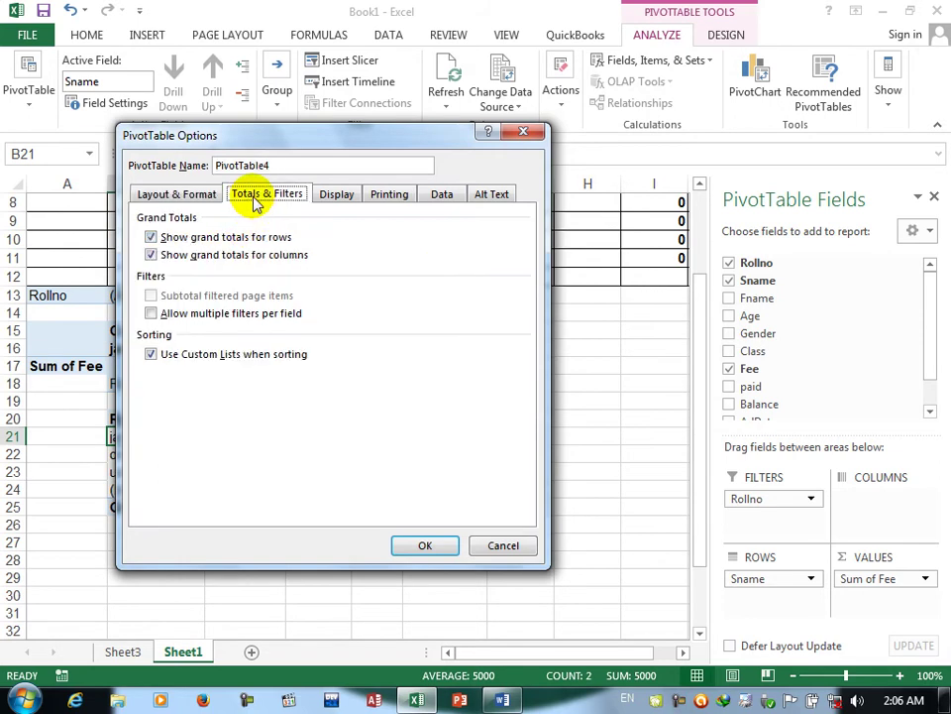
{"action": "left_click", "coordinate": [336, 194]}
{"action": "left_click", "coordinate": [401, 198]}
{"action": "left_click", "coordinate": [446, 201]}
{"action": "left_click", "coordinate": [493, 201]}
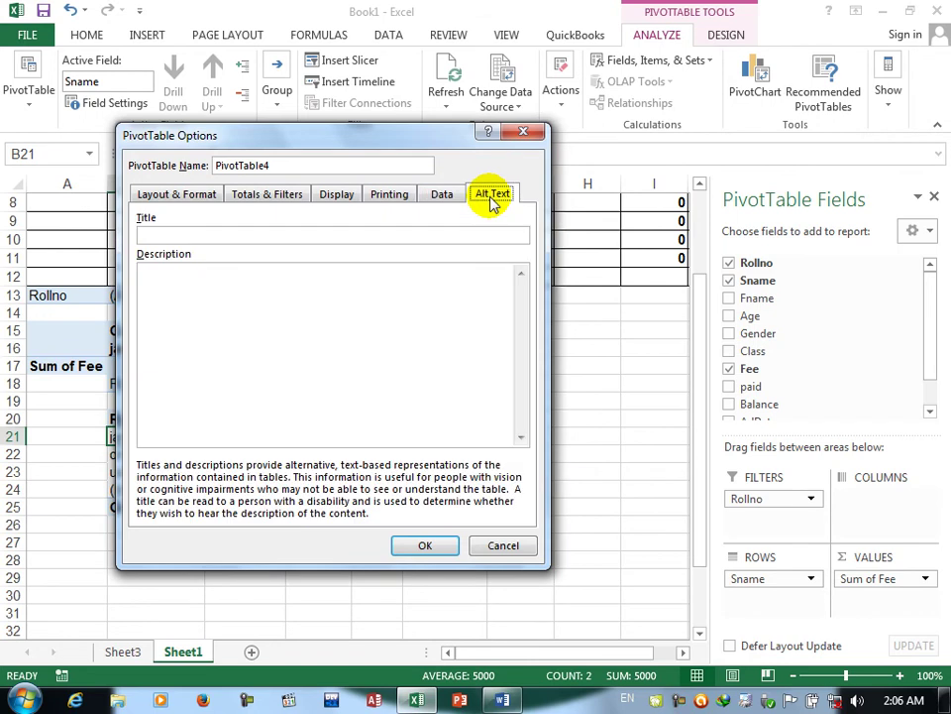
{"action": "left_click", "coordinate": [173, 199]}
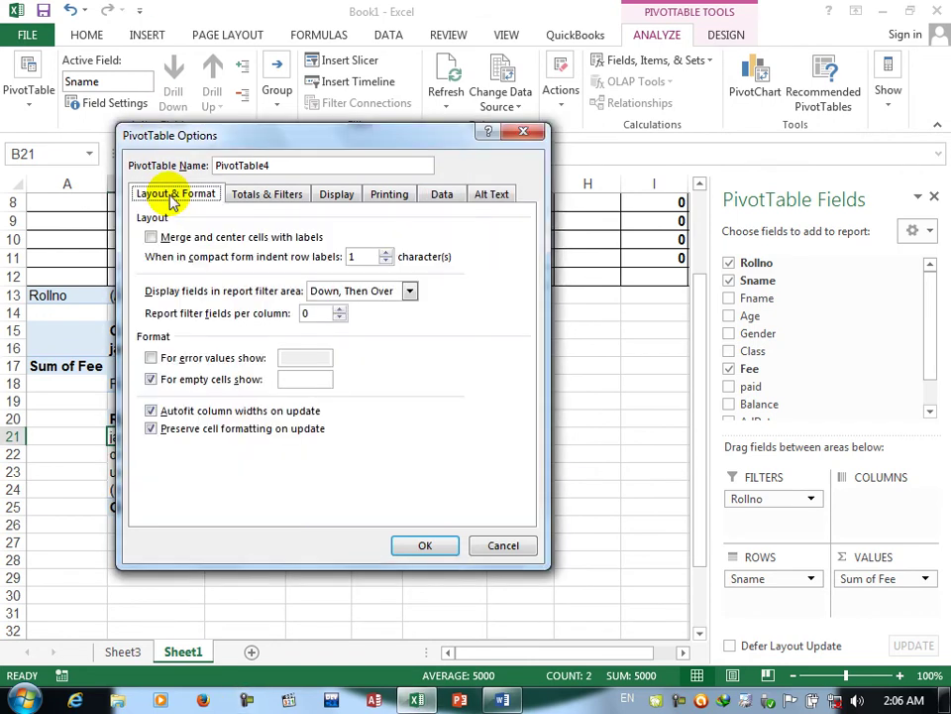
Enable merging and centering of cells with labels and set the compact-form row label indent to 5 characters.
{"action": "left_click", "coordinate": [152, 238]}
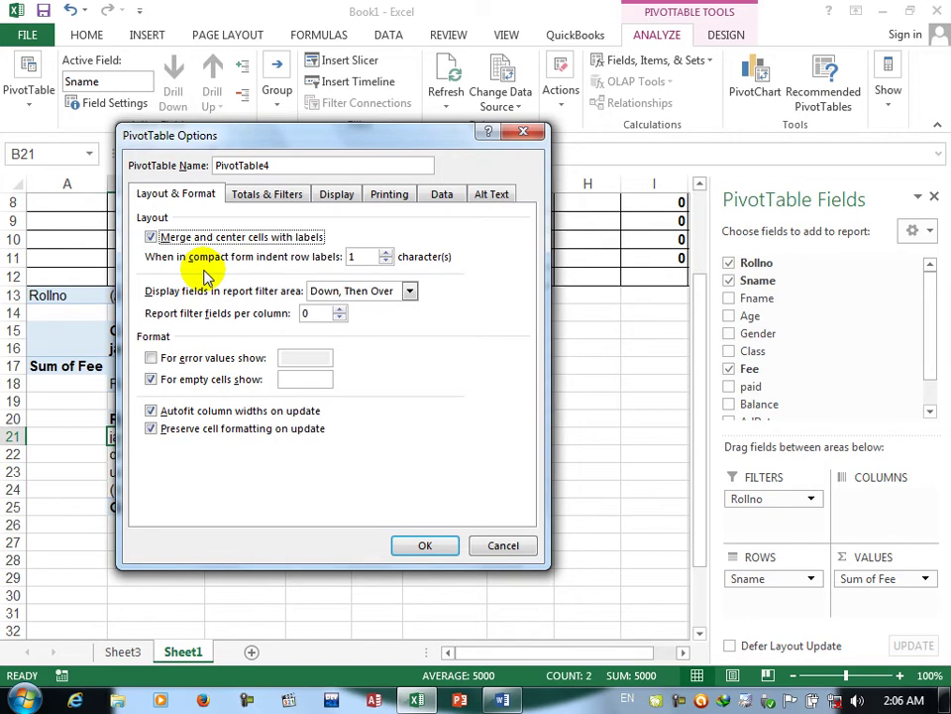
{"action": "left_click", "coordinate": [385, 253]}
{"action": "left_click", "coordinate": [385, 252]}
{"action": "left_click", "coordinate": [385, 253]}
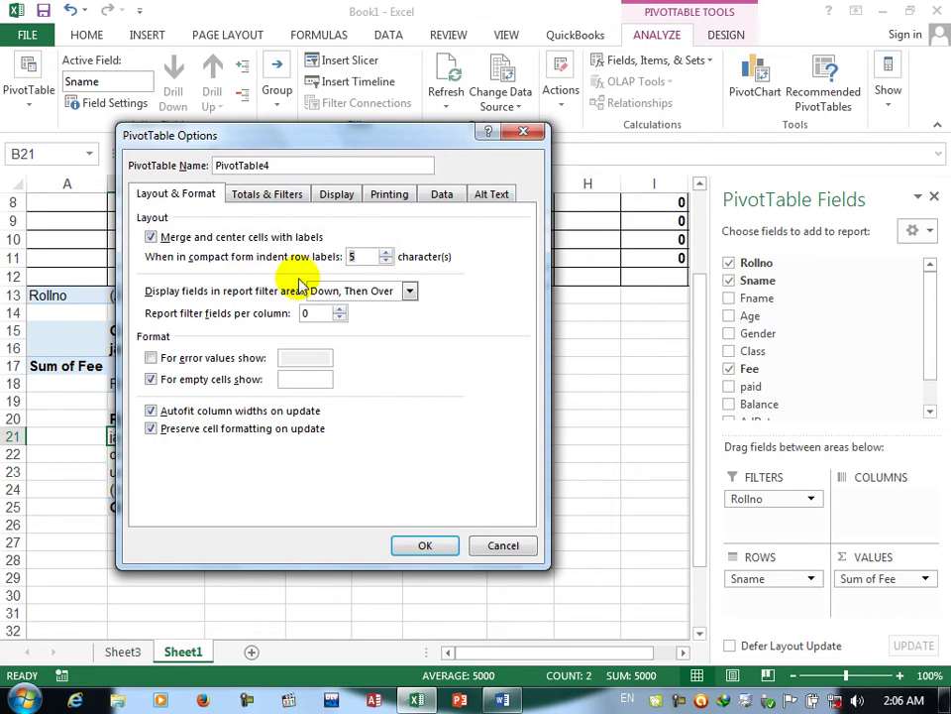
Try Over, Then Down for the report filter area, return to Down, Then Over, and set report filter fields per column to 6.
{"action": "left_click", "coordinate": [337, 297]}
{"action": "left_click", "coordinate": [347, 303]}
{"action": "left_click", "coordinate": [347, 302]}
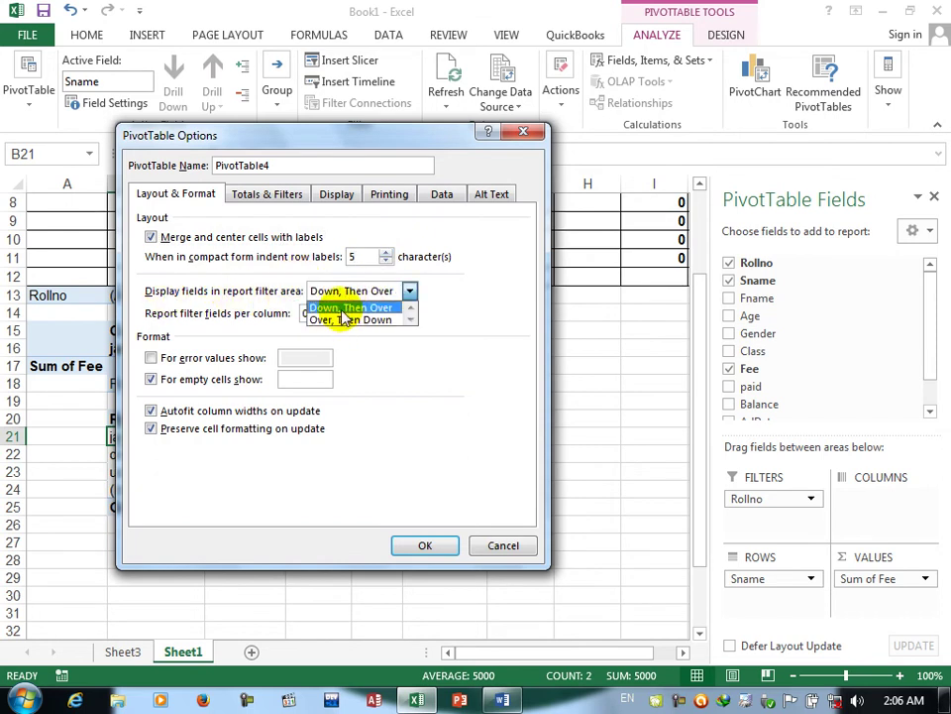
{"action": "left_click", "coordinate": [347, 319]}
{"action": "left_click", "coordinate": [327, 291]}
{"action": "left_click", "coordinate": [323, 308]}
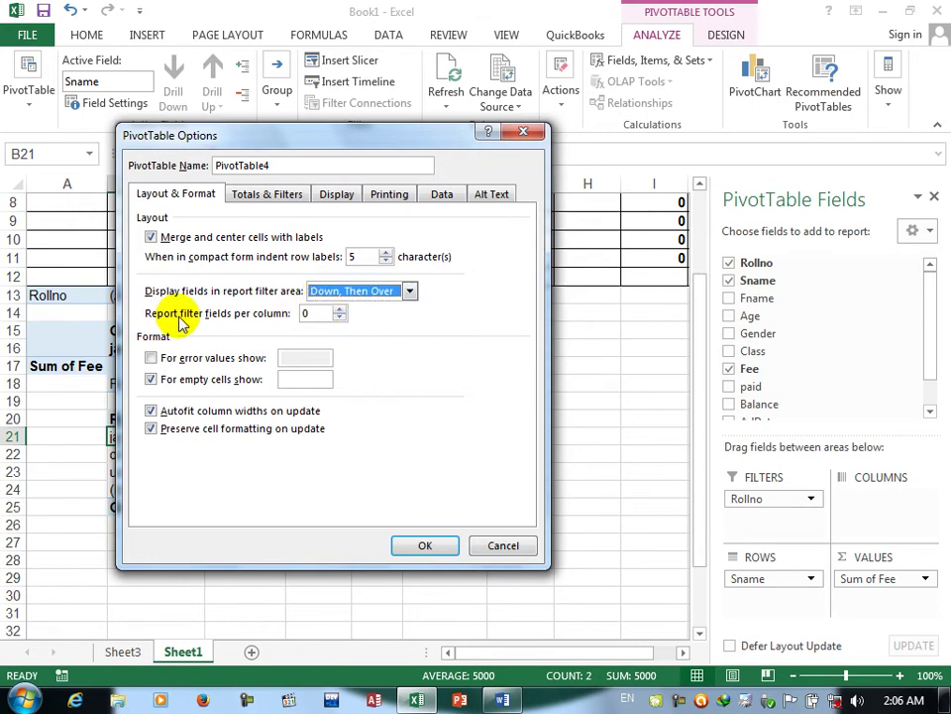
{"action": "left_click", "coordinate": [340, 309]}
Show "Error" for error values and "Emtyp" for empty cells in the pivot table.
{"action": "left_click", "coordinate": [211, 361]}
{"action": "left_click", "coordinate": [291, 358]}
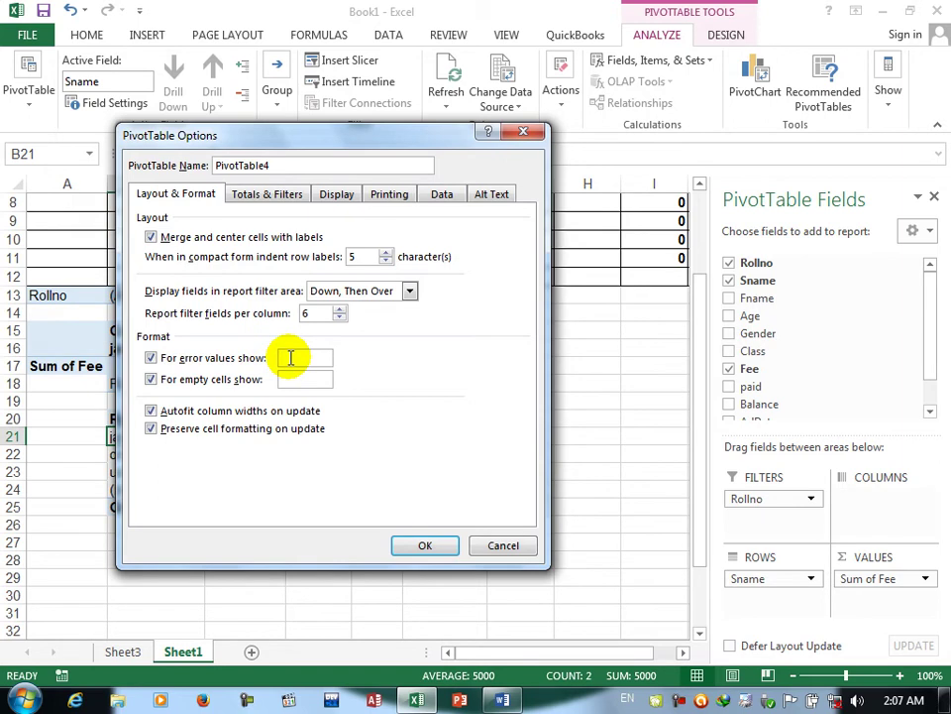
{"action": "type", "text": "Error"}
{"action": "left_click", "coordinate": [297, 385]}
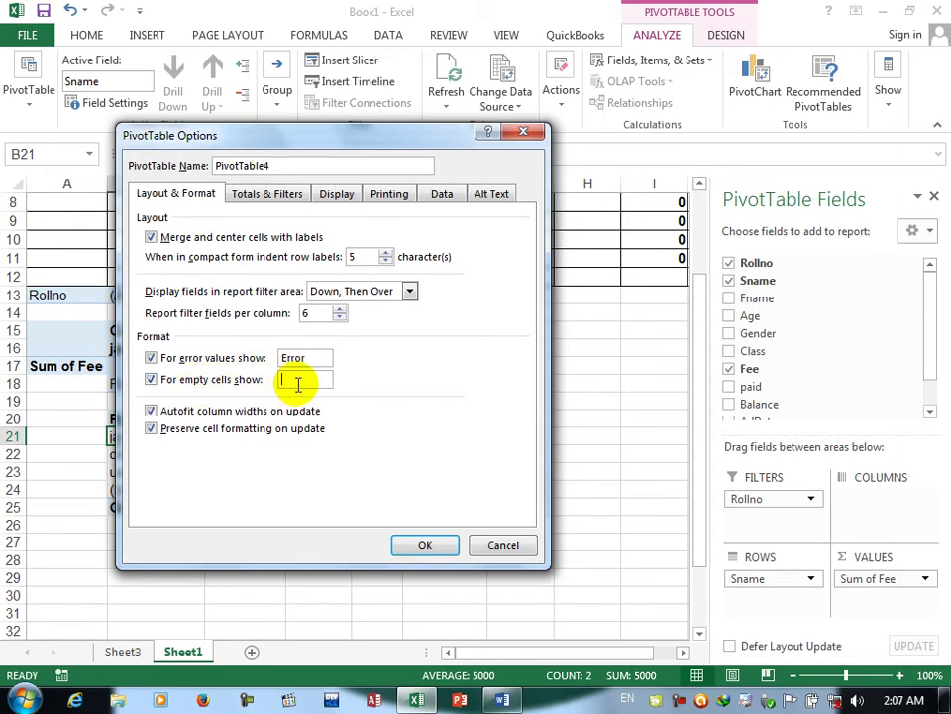
{"action": "type", "text": "Err"}
{"action": "type", "text": "ty"}
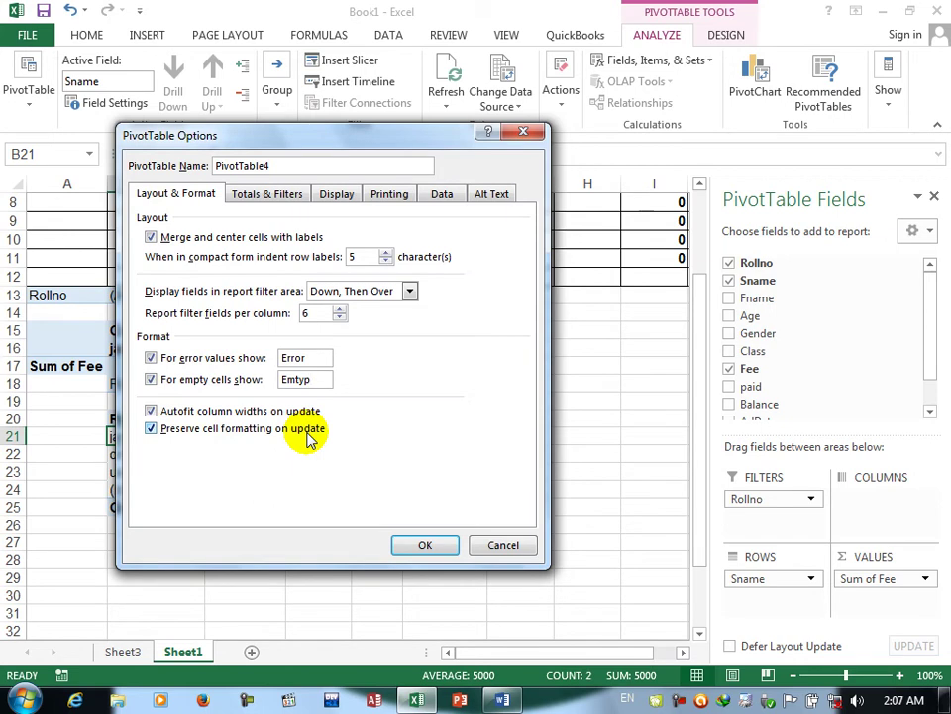
Allow multiple filters per field, keeping grand totals shown for rows and columns.
{"action": "left_click", "coordinate": [252, 199]}
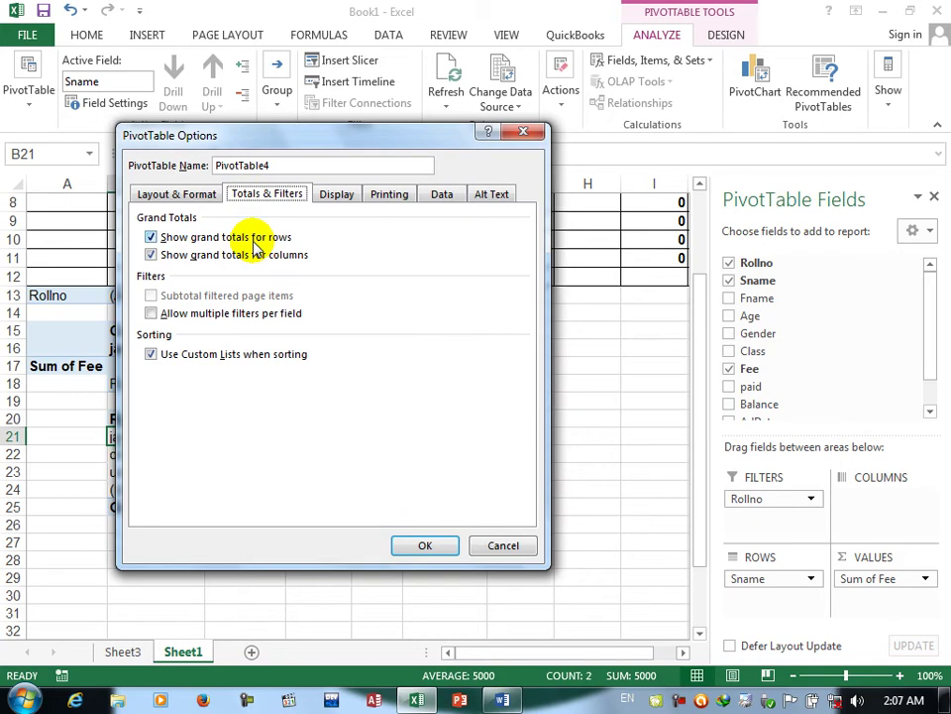
{"action": "left_click", "coordinate": [248, 238]}
{"action": "left_click", "coordinate": [239, 239]}
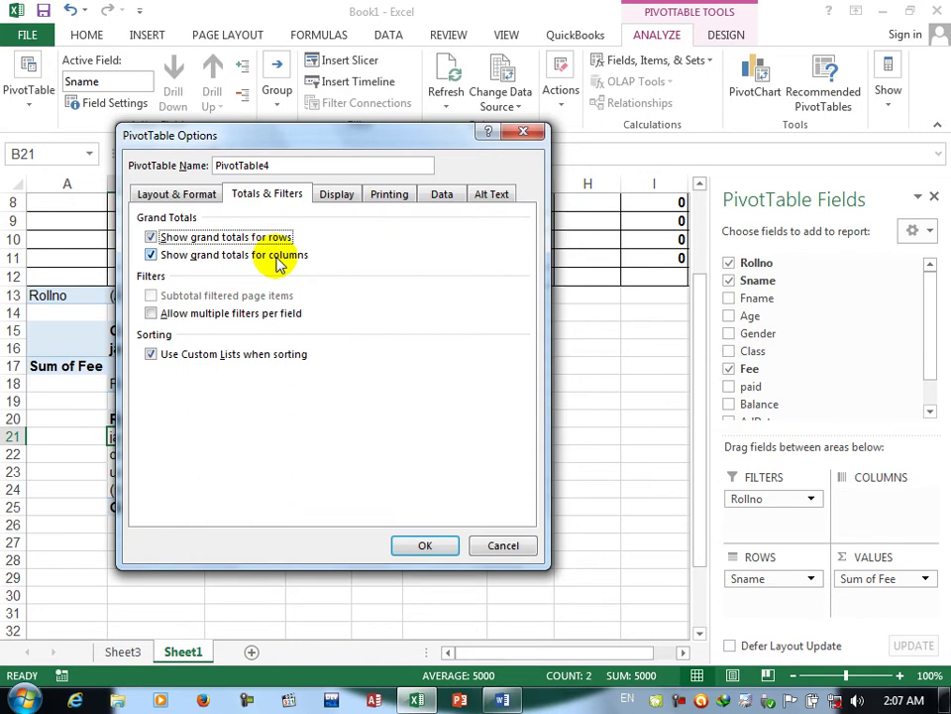
{"action": "left_click", "coordinate": [188, 315]}
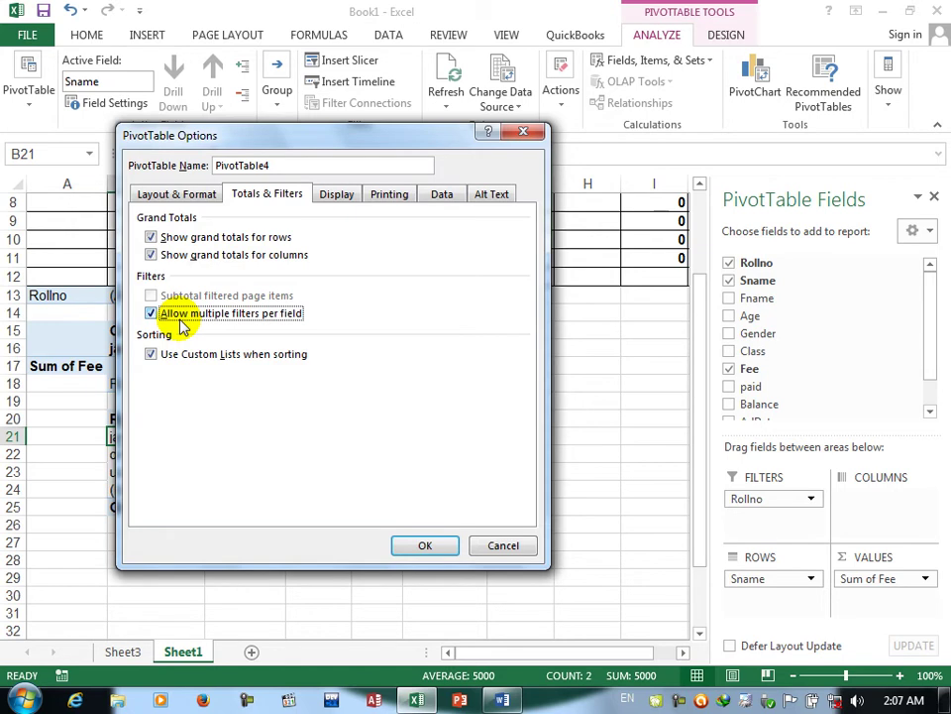
Switch the field list sorting to A to Z and back to data source order.
{"action": "left_click", "coordinate": [336, 194]}
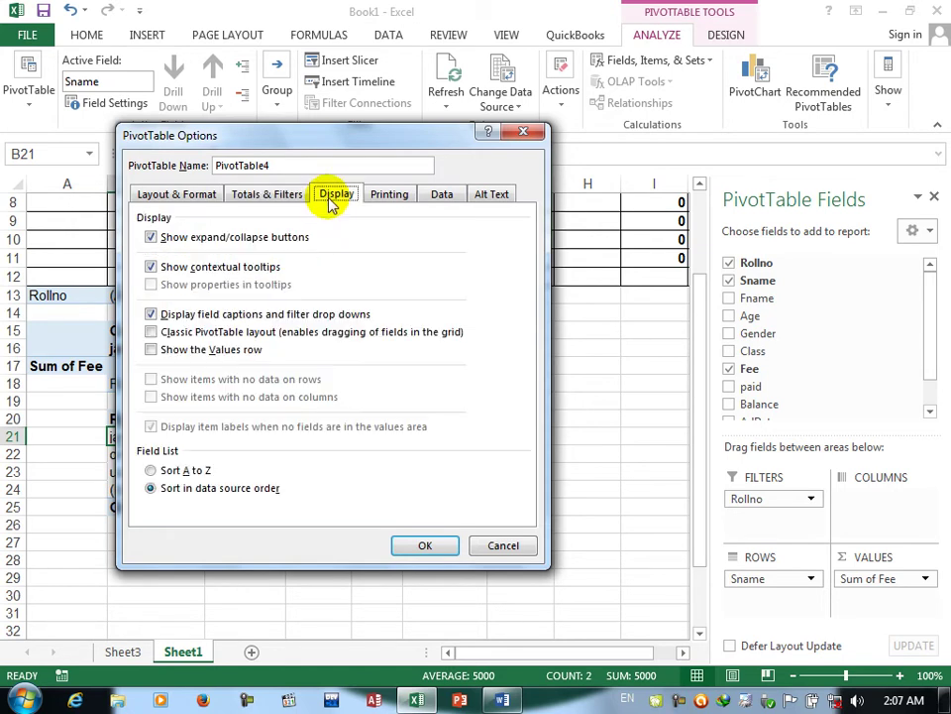
{"action": "left_click", "coordinate": [218, 269]}
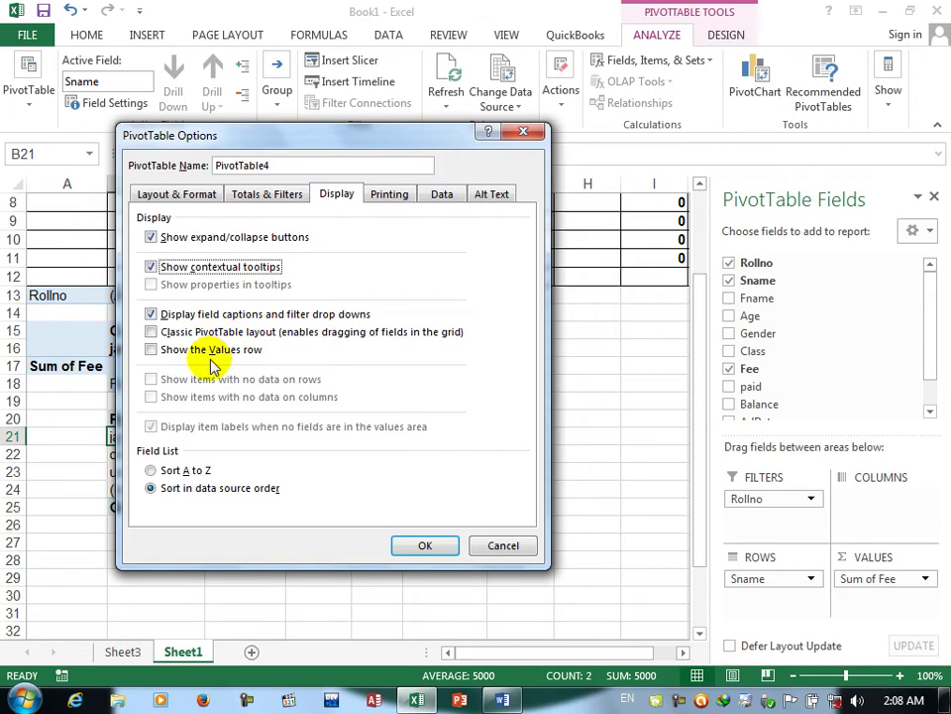
{"action": "left_click", "coordinate": [176, 472]}
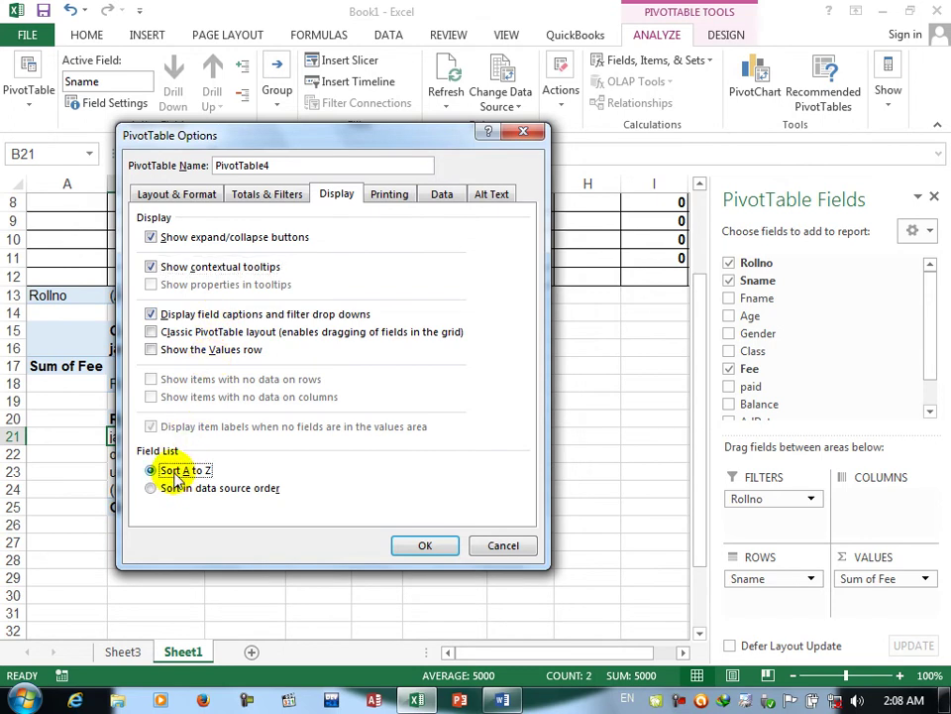
{"action": "left_click", "coordinate": [179, 489]}
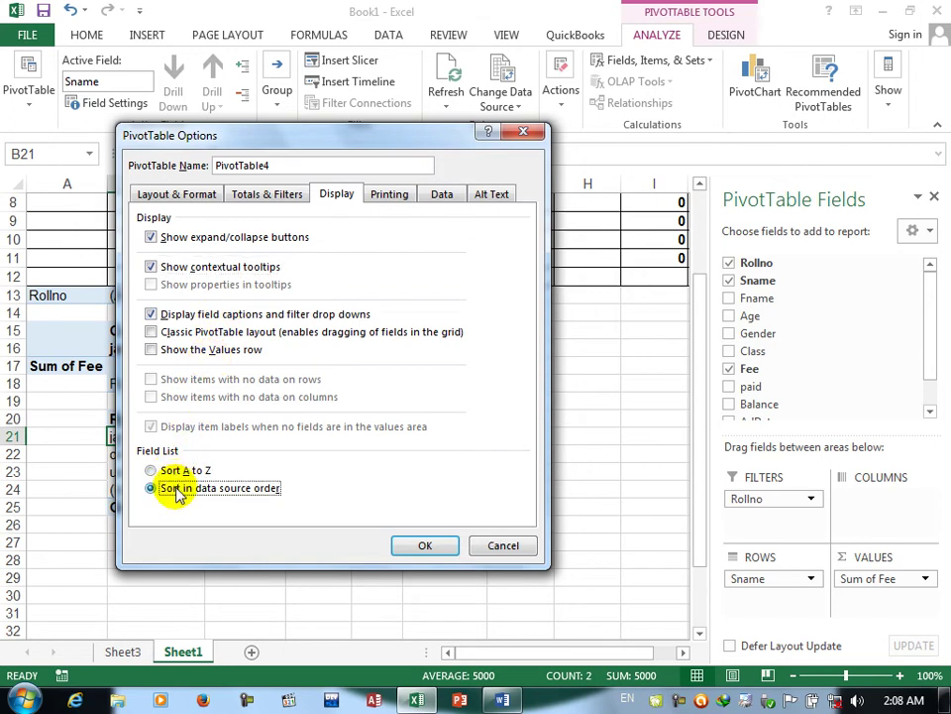
Enable refreshing the data when opening the file and apply the pivot table options.
{"action": "left_click", "coordinate": [412, 196]}
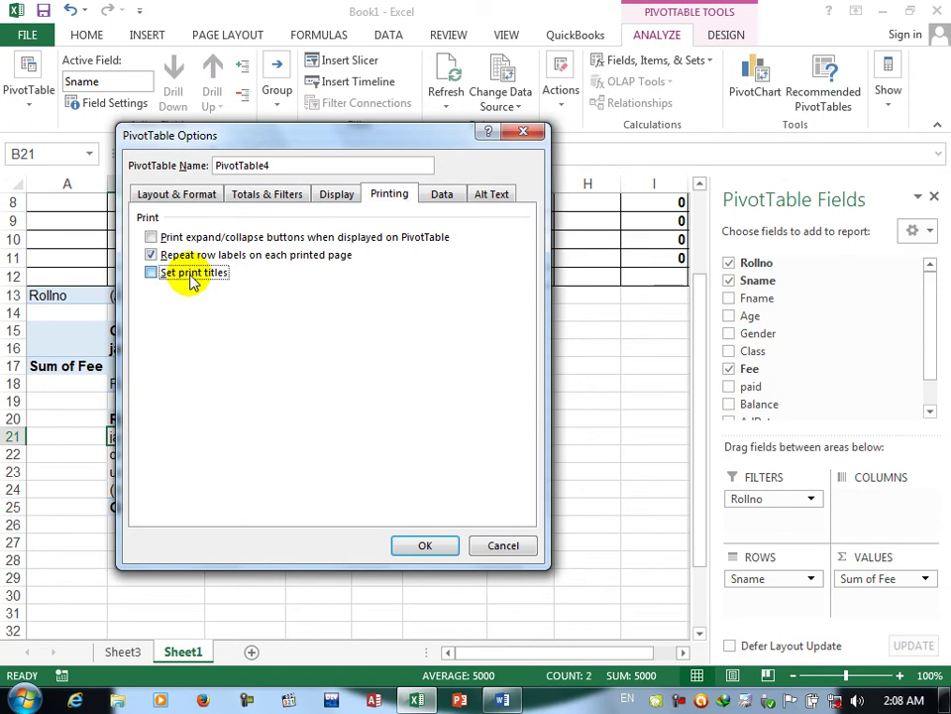
{"action": "left_click", "coordinate": [441, 197]}
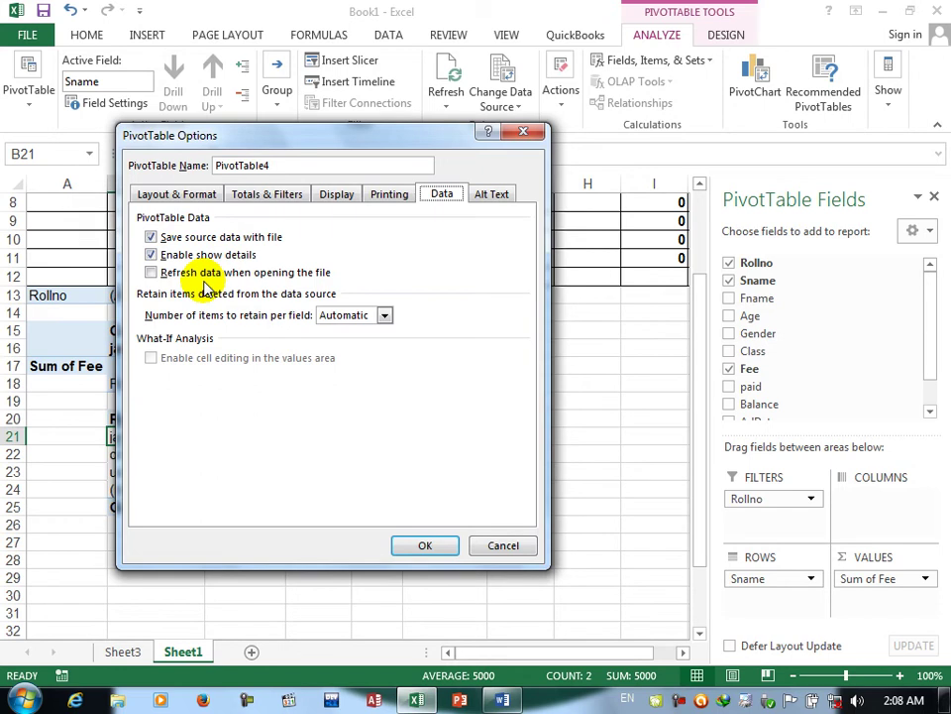
{"action": "left_click", "coordinate": [156, 276]}
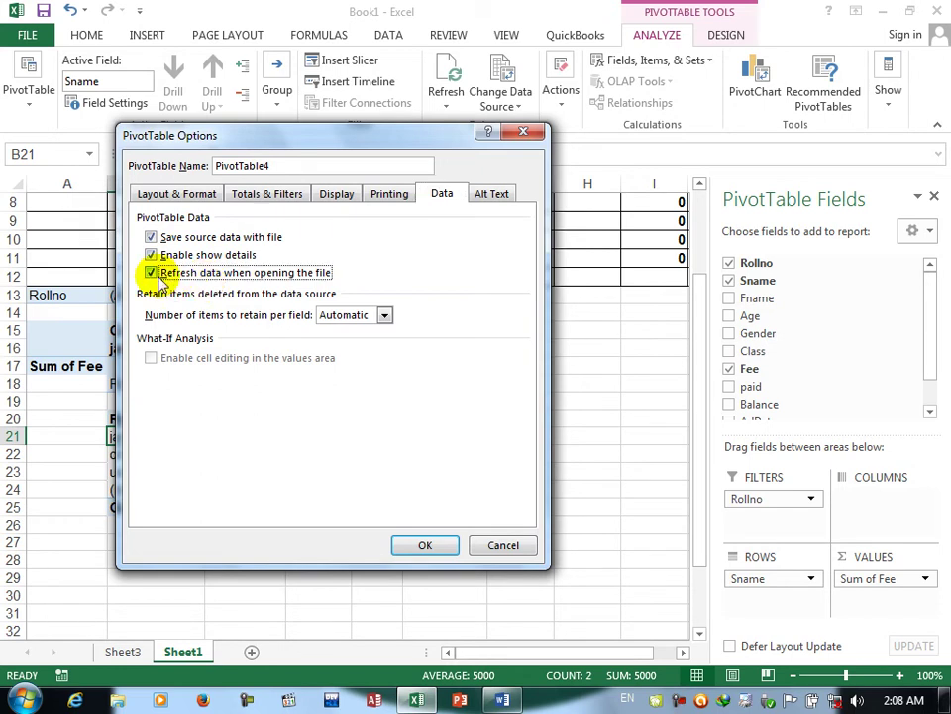
{"action": "left_click", "coordinate": [493, 198]}
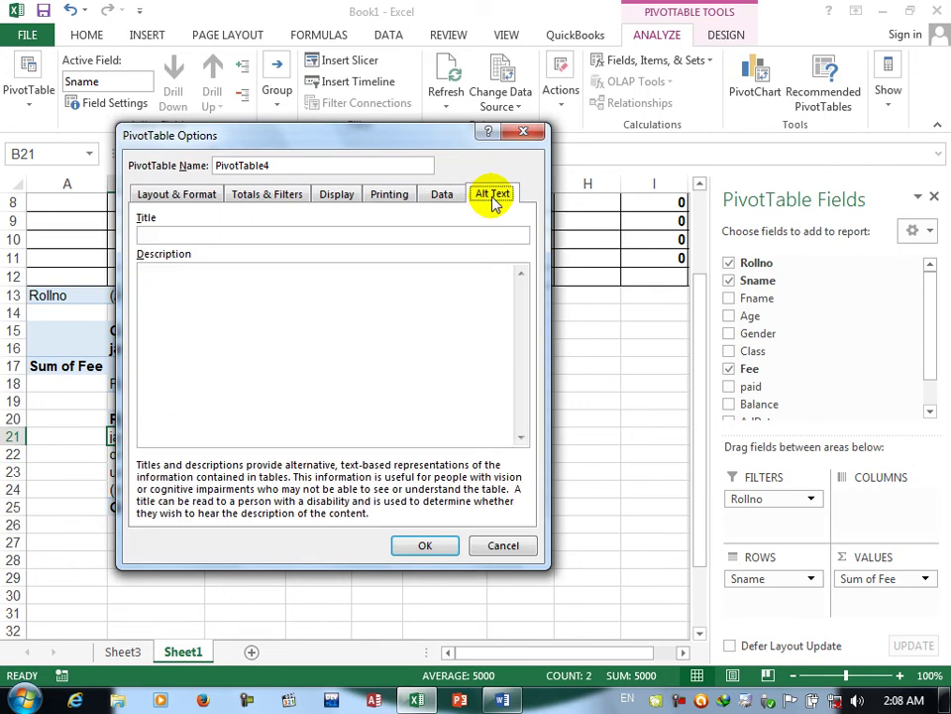
{"action": "left_click", "coordinate": [283, 234]}
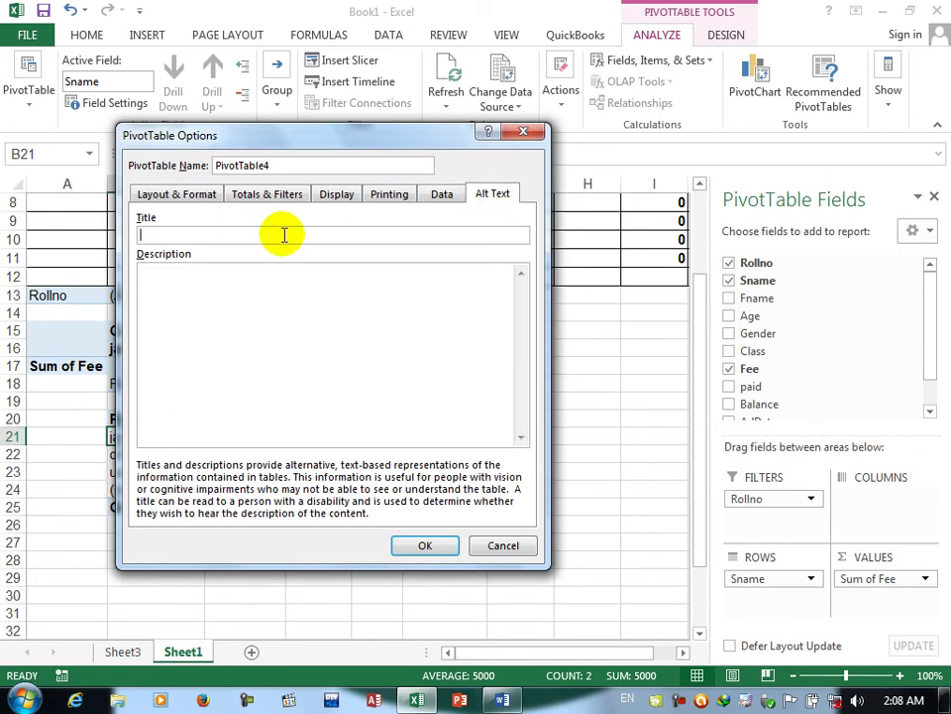
{"action": "left_click", "coordinate": [425, 545]}
{"action": "left_click", "coordinate": [481, 401]}
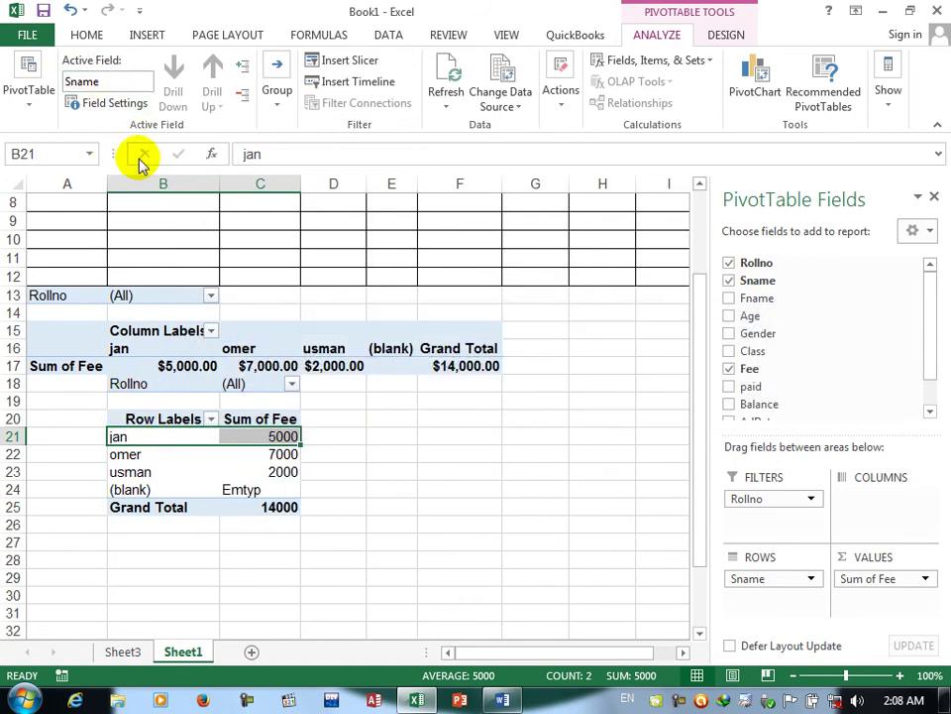
View the field settings of Sname and close them without making changes.
{"action": "double_click", "coordinate": [83, 81]}
{"action": "left_click", "coordinate": [87, 102]}
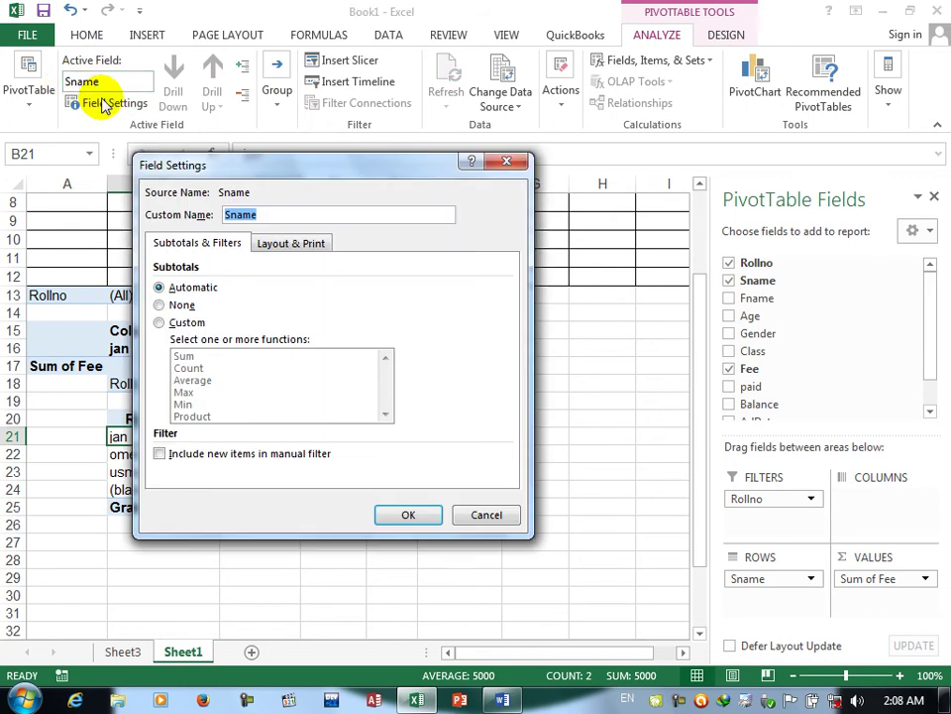
{"action": "left_click", "coordinate": [458, 514]}
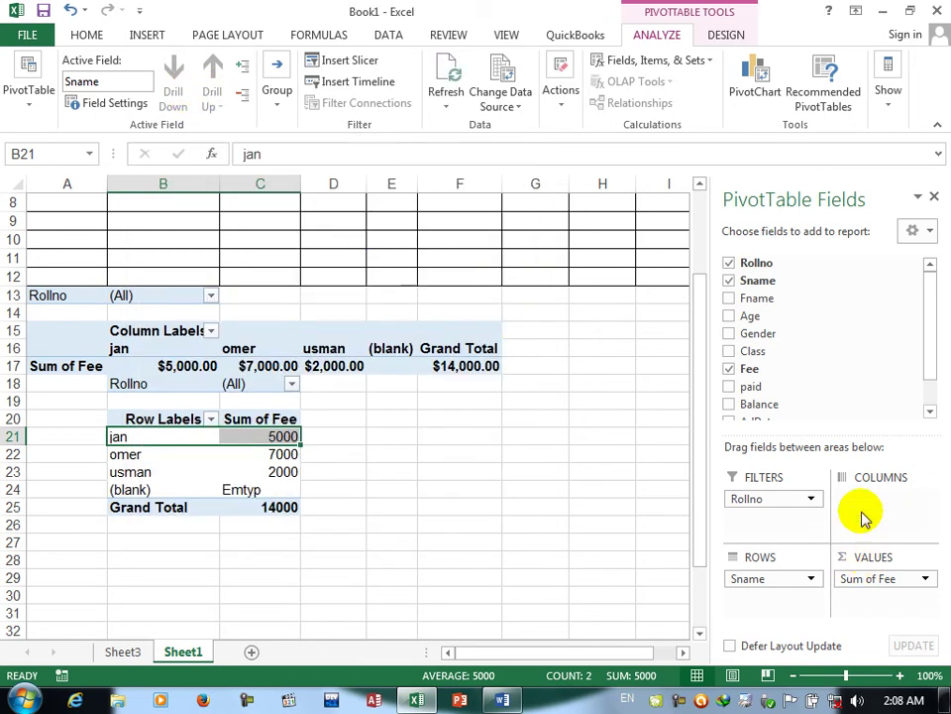
Add Fname and Age to the second pivot table's rows beneath Sname.
{"action": "left_click", "coordinate": [732, 298]}
{"action": "left_click", "coordinate": [732, 315]}
{"action": "left_click", "coordinate": [763, 600]}
{"action": "left_click", "coordinate": [817, 608]}
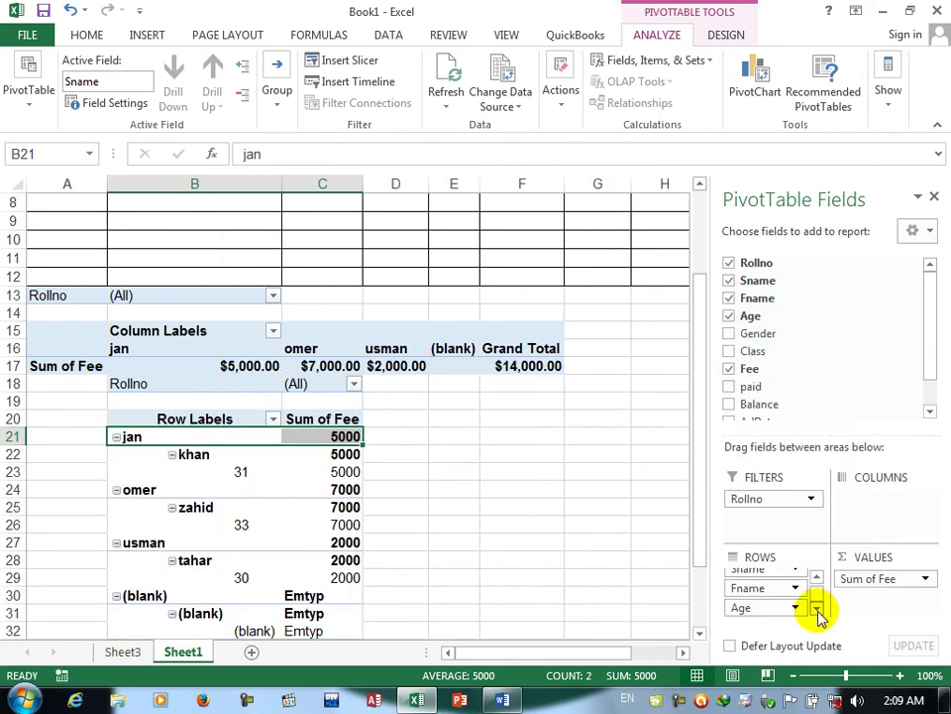
{"action": "left_click", "coordinate": [816, 579]}
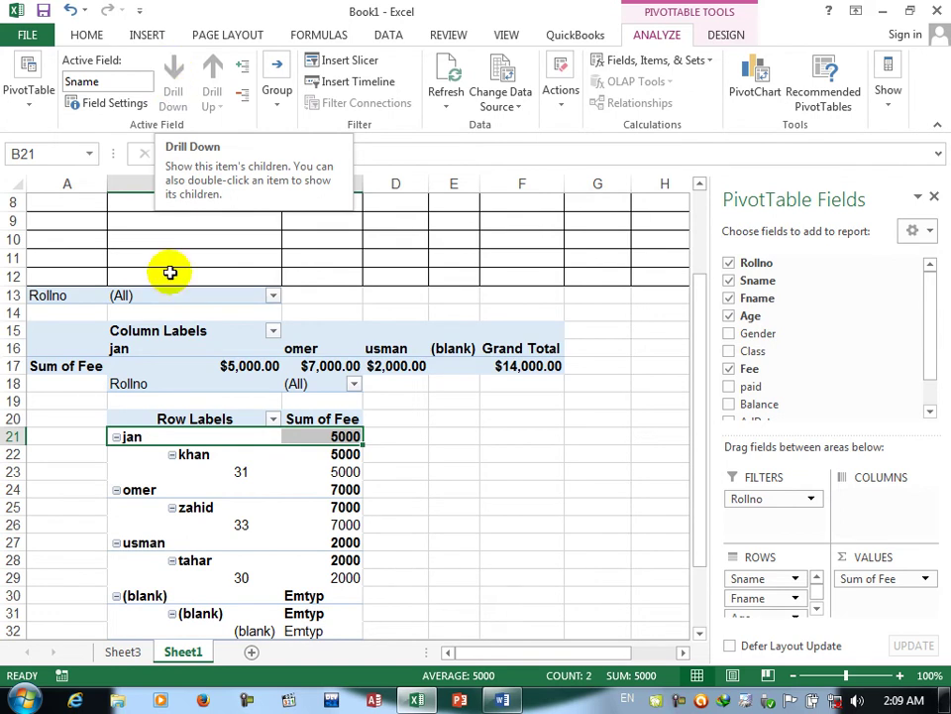
Collapse one student's entry in the second pivot table, and expand and collapse the entire Sname field.
{"action": "left_click", "coordinate": [175, 513]}
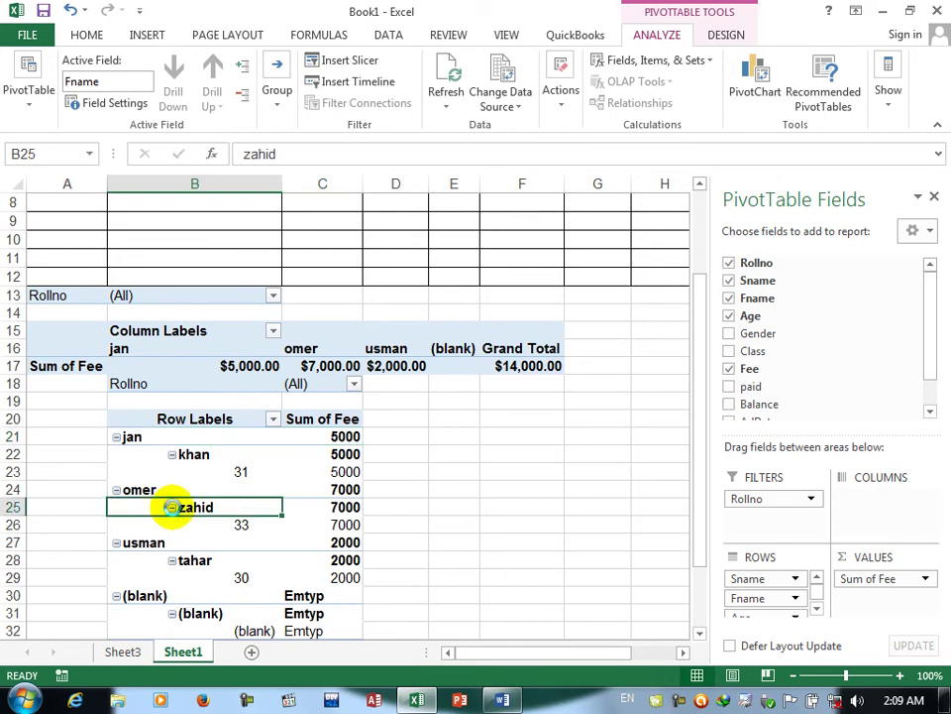
{"action": "left_click", "coordinate": [176, 511]}
{"action": "left_click", "coordinate": [177, 510]}
{"action": "left_click", "coordinate": [116, 495]}
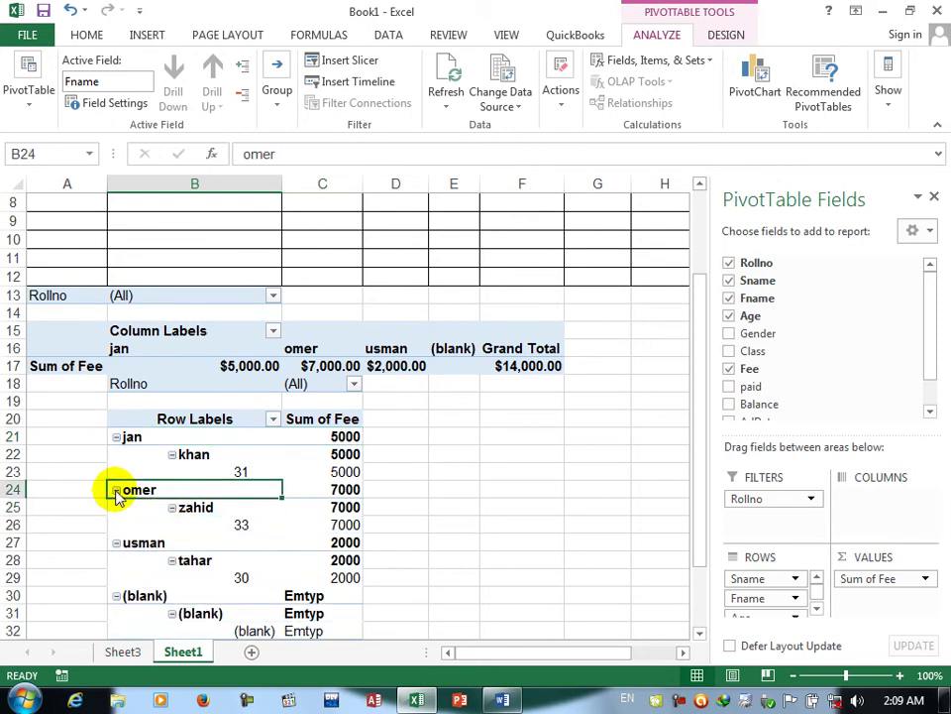
{"action": "left_click", "coordinate": [116, 491]}
{"action": "left_click", "coordinate": [116, 507]}
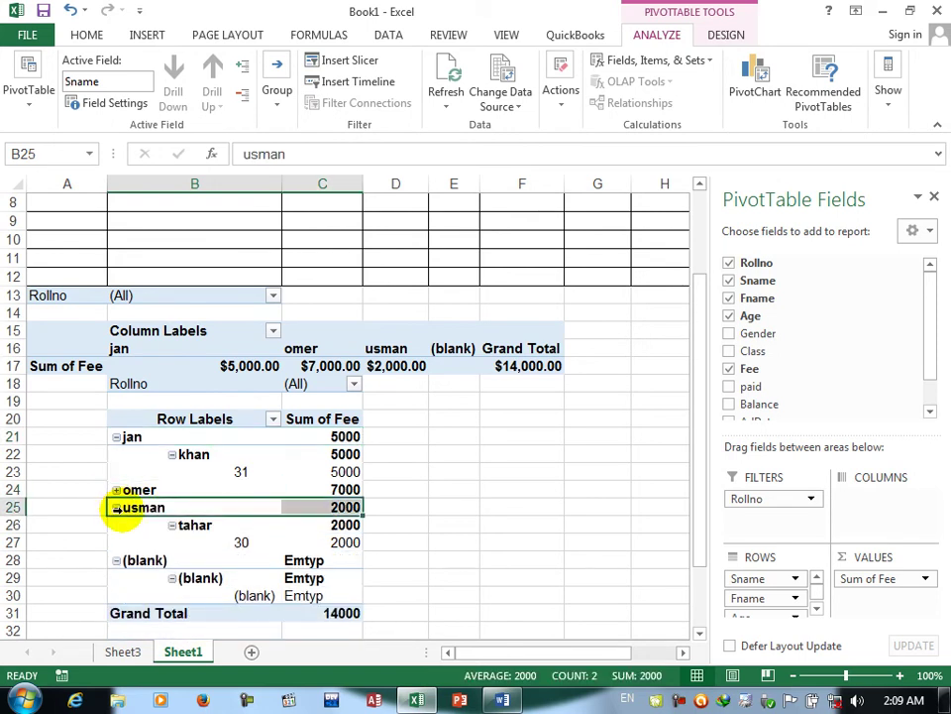
{"action": "left_click", "coordinate": [243, 67]}
{"action": "left_click", "coordinate": [244, 97]}
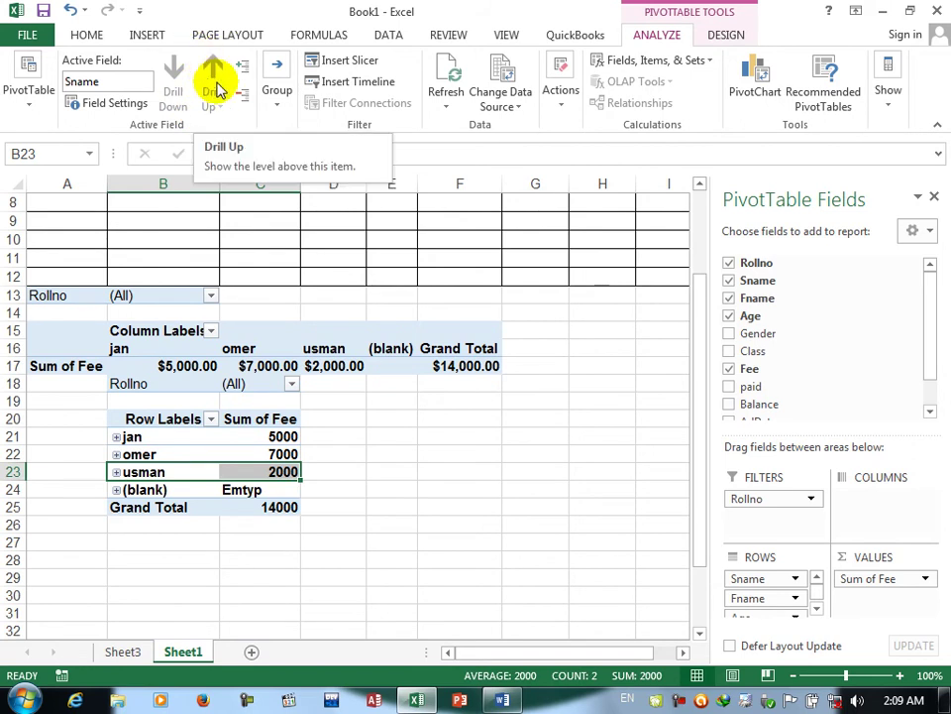
Try to group the selected student row of the second pivot table.
{"action": "left_click", "coordinate": [279, 107]}
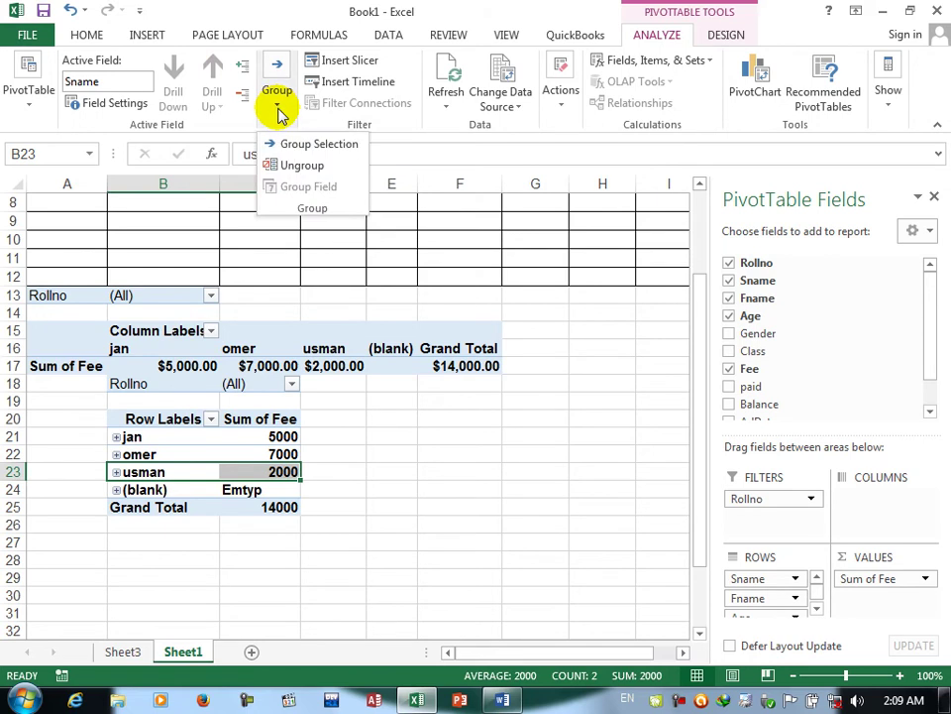
{"action": "left_click", "coordinate": [290, 144]}
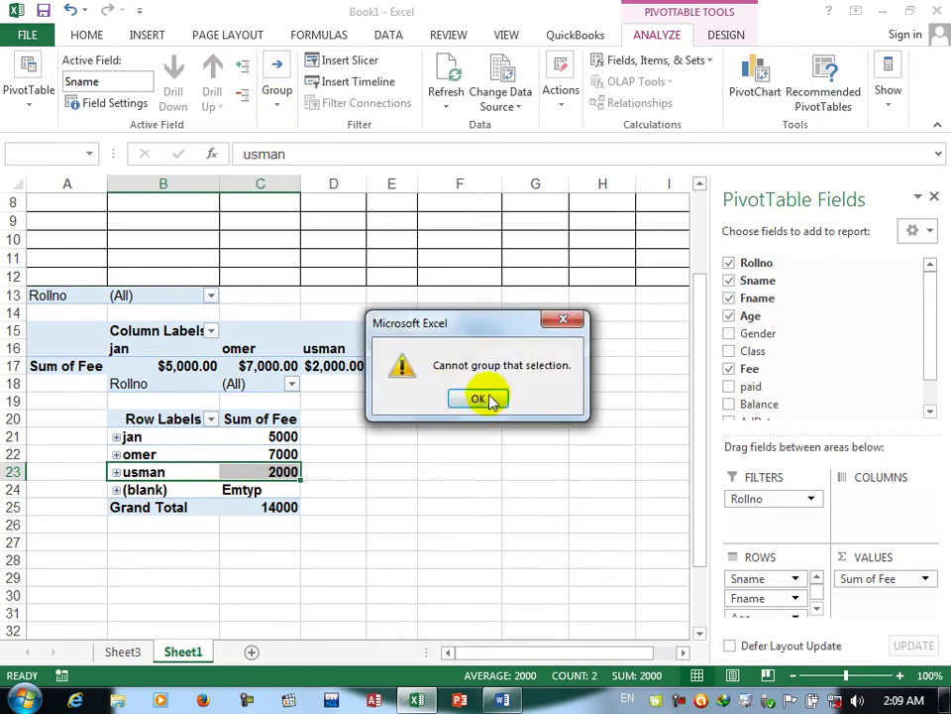
{"action": "left_click", "coordinate": [479, 400]}
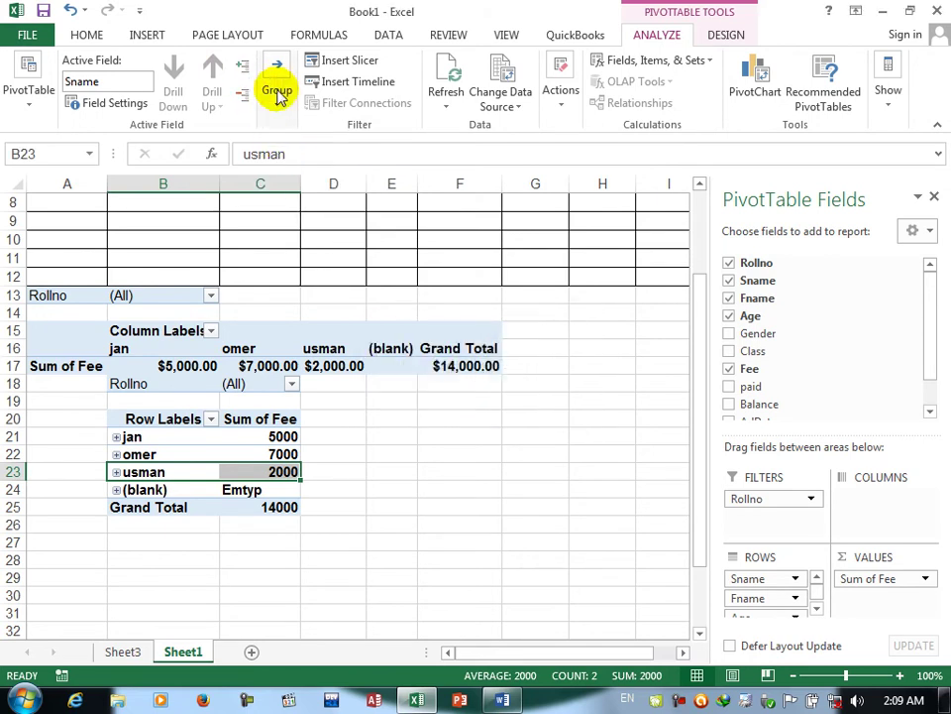
Check which grouping options are available for the selected row, the range B20:C25 and the range A17:E18.
{"action": "left_click", "coordinate": [278, 94]}
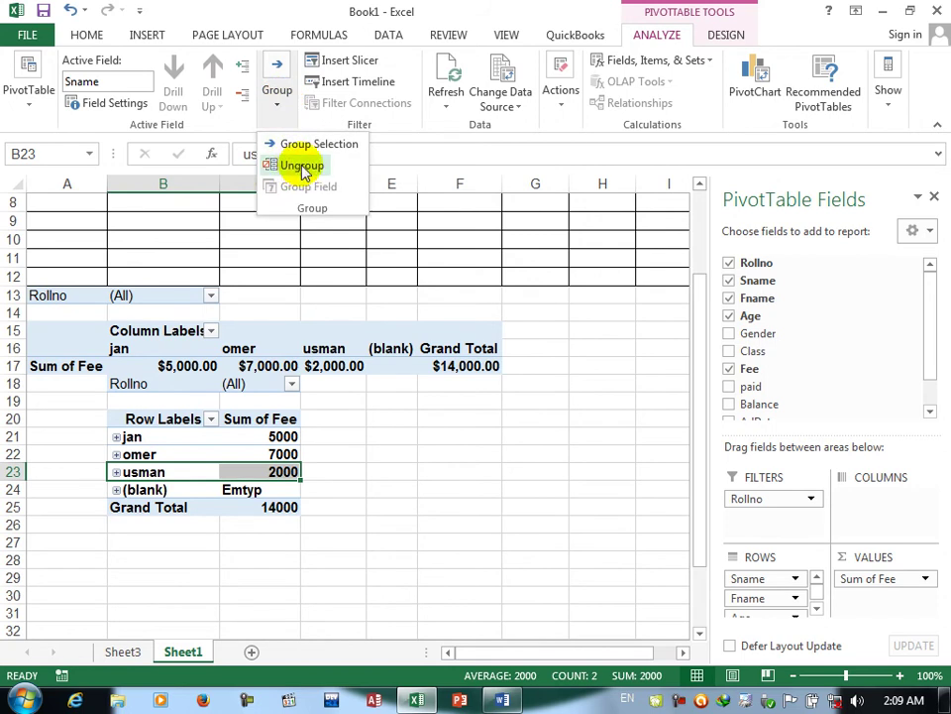
{"action": "left_click", "coordinate": [108, 416]}
{"action": "left_click", "coordinate": [114, 417]}
{"action": "left_click_drag", "start_coordinate": [114, 416], "coordinate": [262, 508]}
{"action": "left_click", "coordinate": [277, 99]}
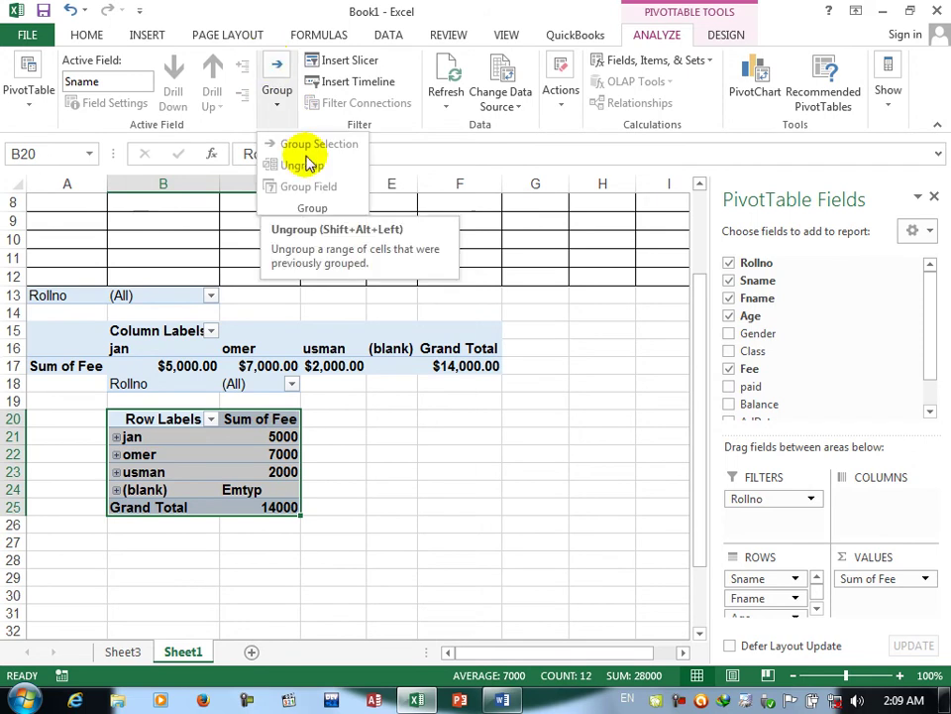
{"action": "left_click", "coordinate": [329, 472]}
{"action": "left_click", "coordinate": [64, 366]}
{"action": "left_click_drag", "start_coordinate": [169, 382], "coordinate": [418, 378]}
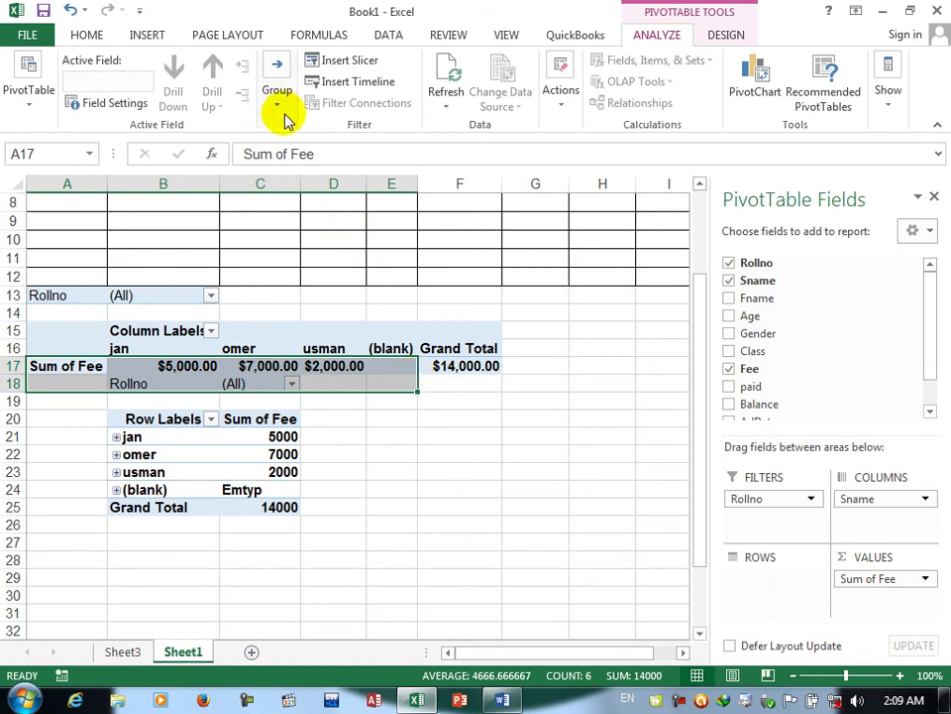
{"action": "left_click", "coordinate": [281, 109]}
{"action": "left_click", "coordinate": [312, 404]}
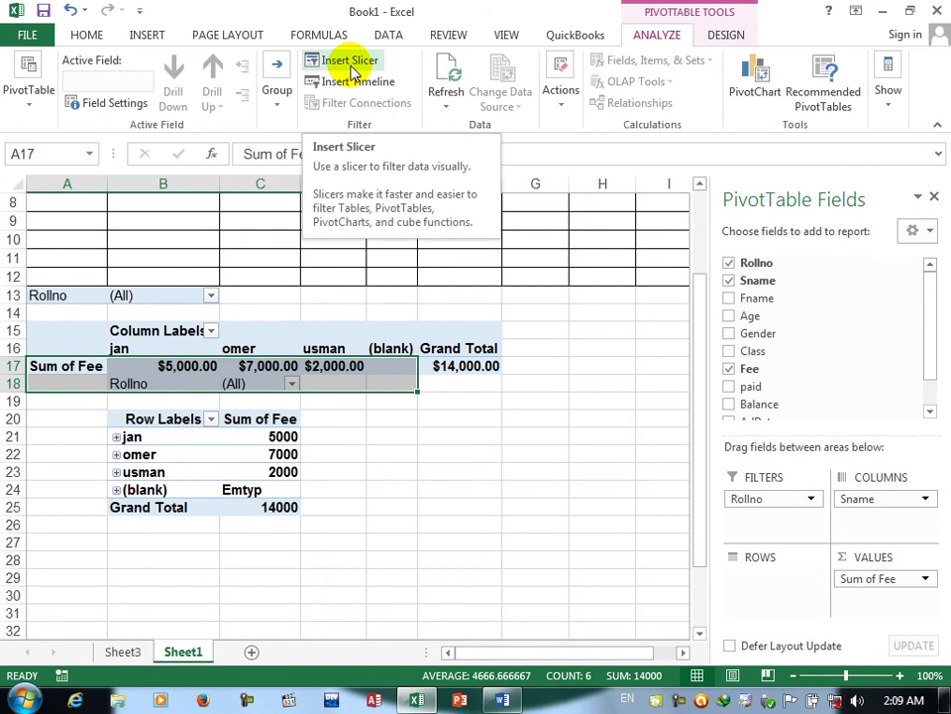
Insert a Rollno slicer for the first pivot table.
{"action": "left_click", "coordinate": [351, 69]}
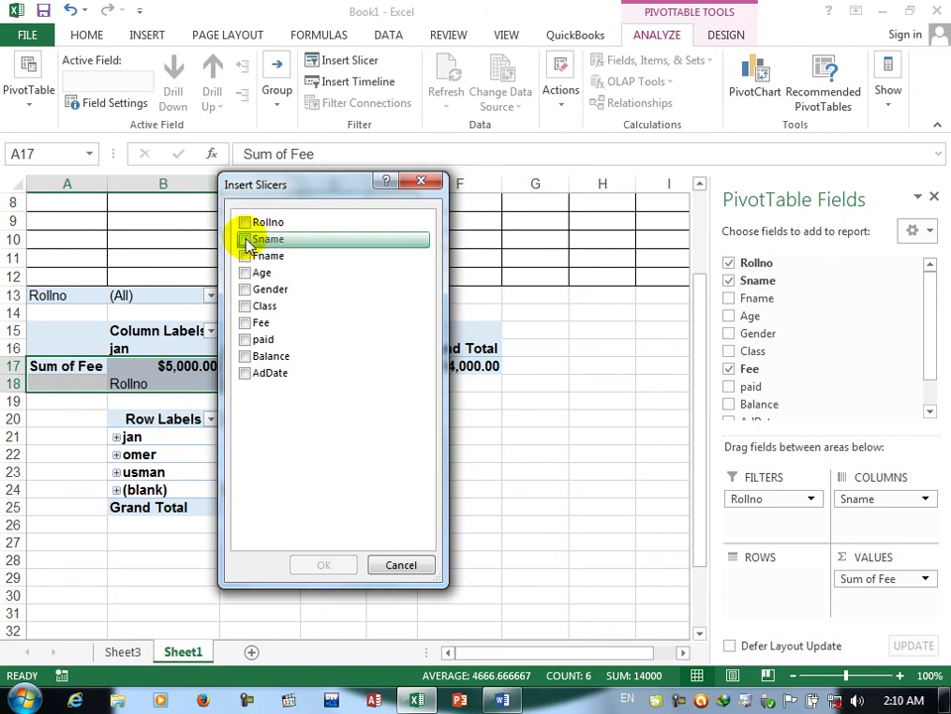
{"action": "left_click", "coordinate": [244, 223]}
{"action": "left_click", "coordinate": [337, 566]}
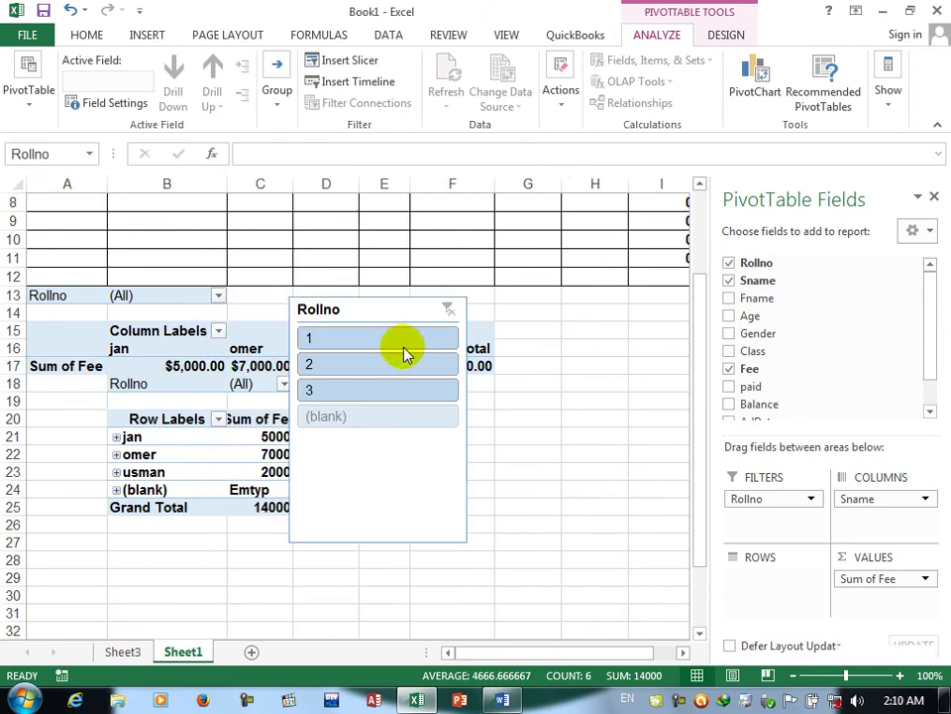
Filter the first pivot table with the slicer, alternating between Rollno 2 and 3 and ending on 3.
{"action": "left_click", "coordinate": [352, 363]}
{"action": "left_click_drag", "start_coordinate": [940, 390], "coordinate": [937, 262]}
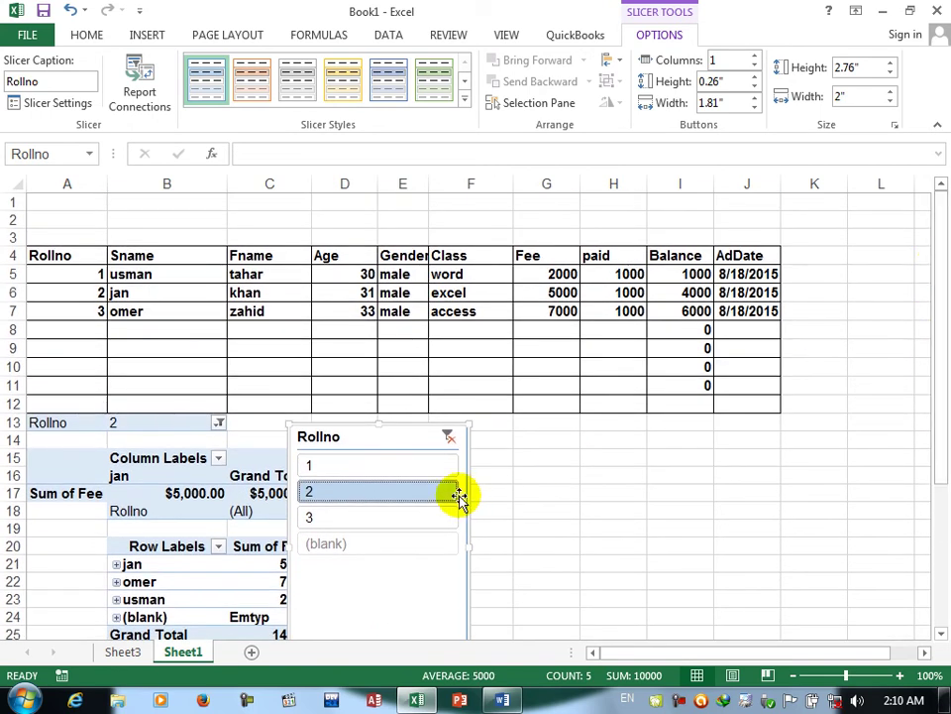
{"action": "left_click", "coordinate": [323, 519]}
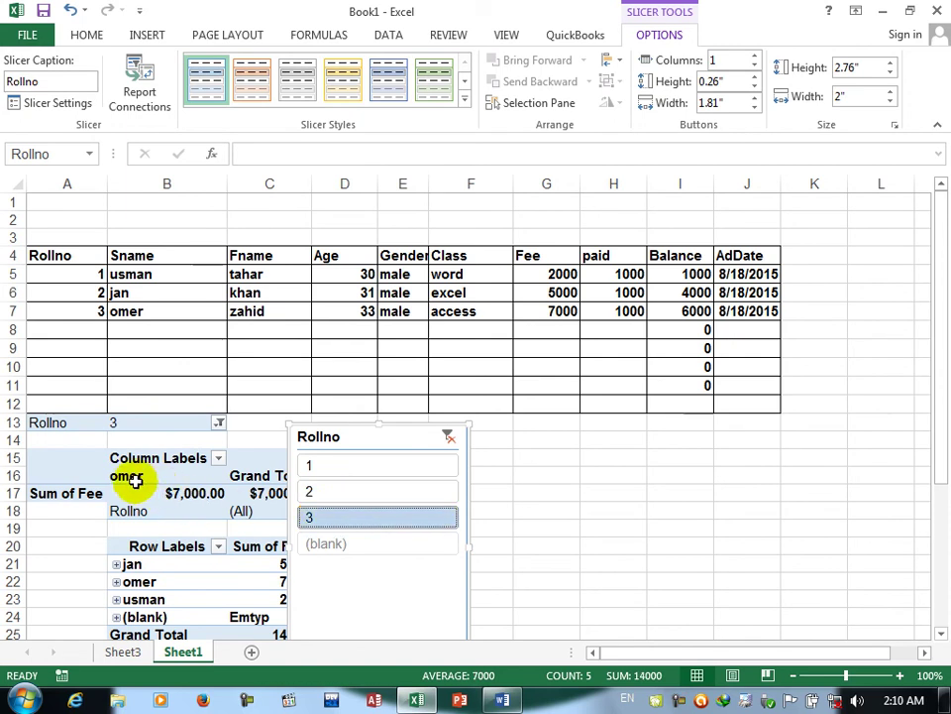
{"action": "left_click", "coordinate": [317, 476]}
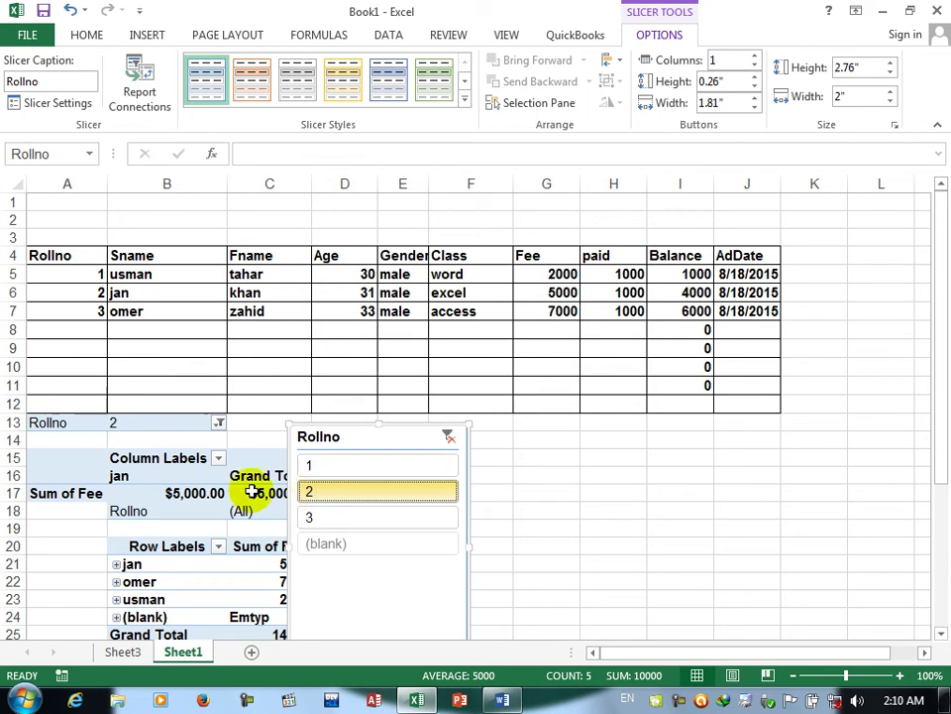
{"action": "left_click", "coordinate": [349, 518]}
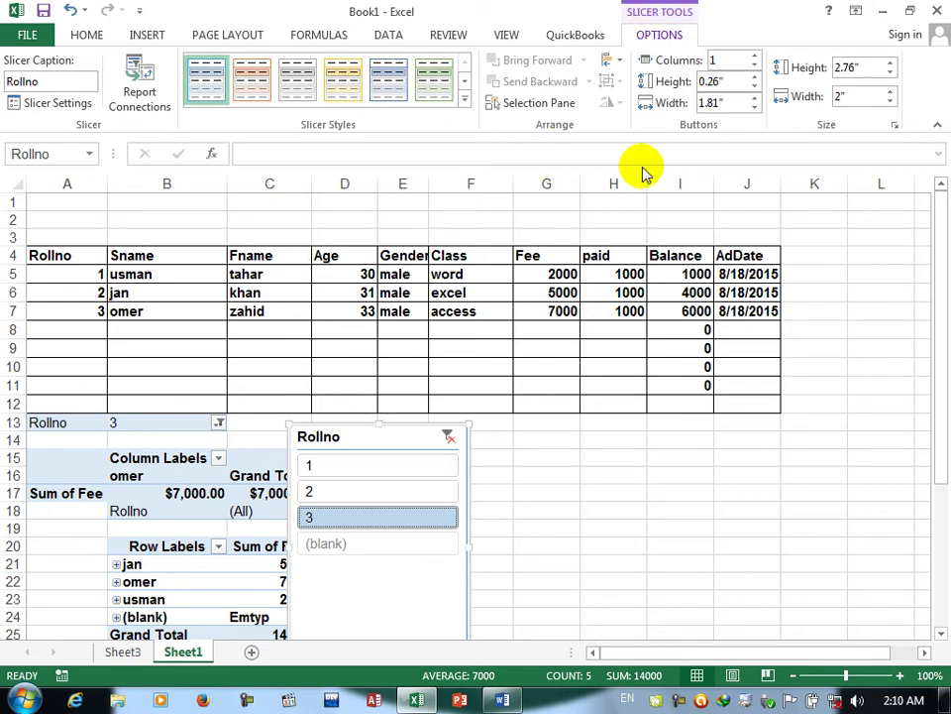
Clear the Rollno slicer's filter and delete the slicer.
{"action": "left_click", "coordinate": [552, 594]}
{"action": "left_click", "coordinate": [448, 438]}
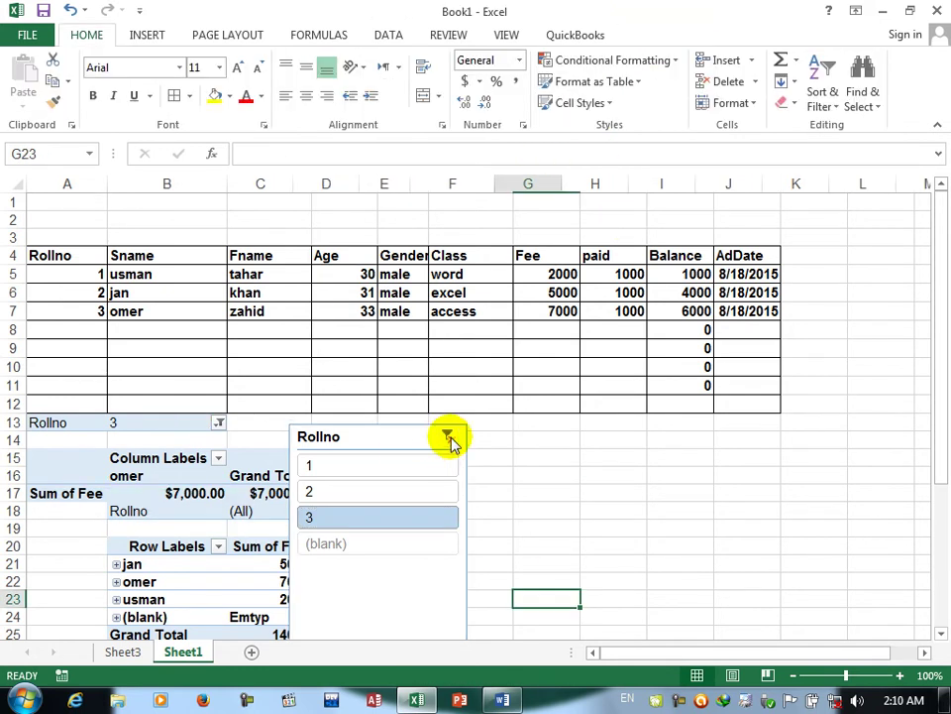
{"action": "left_click", "coordinate": [346, 440]}
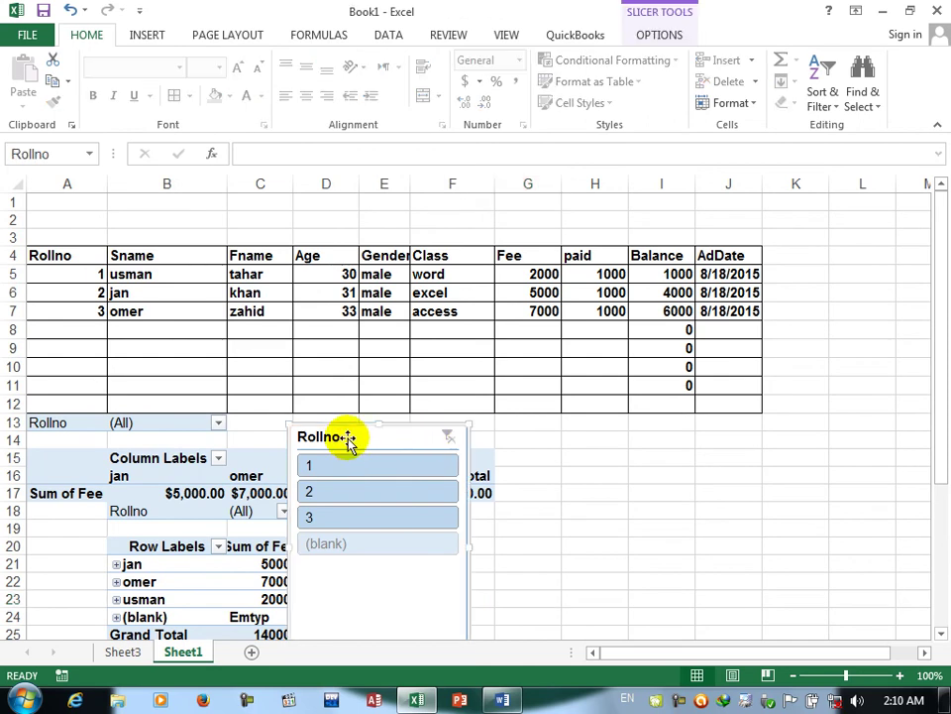
{"action": "key", "text": "Delete"}
Insert an AdDate timeline for the second pivot table.
{"action": "left_click", "coordinate": [164, 470]}
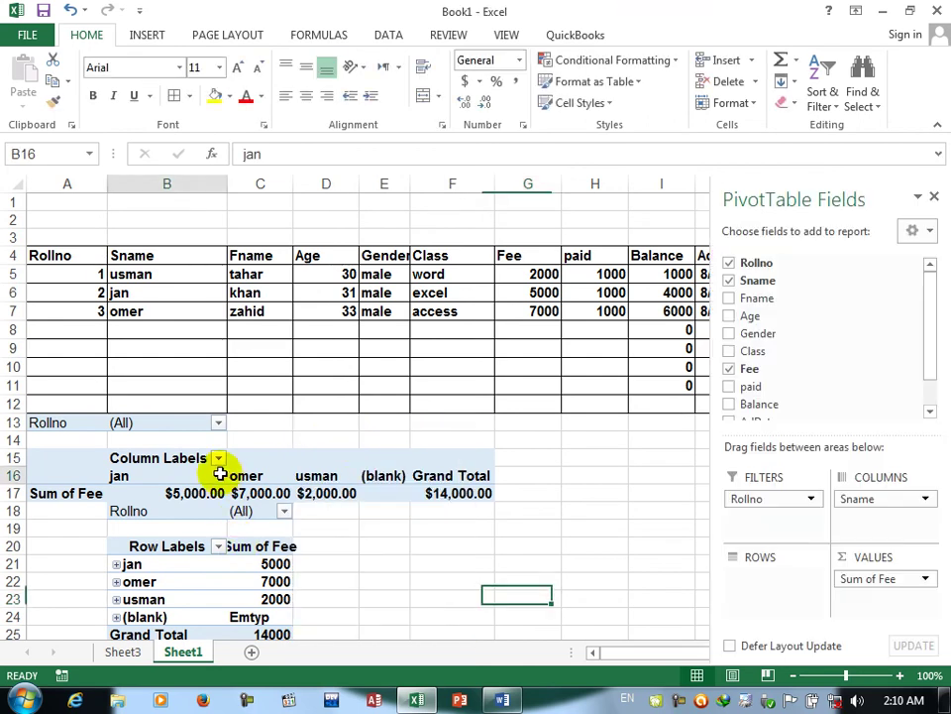
{"action": "left_click", "coordinate": [151, 540]}
{"action": "left_click", "coordinate": [660, 38]}
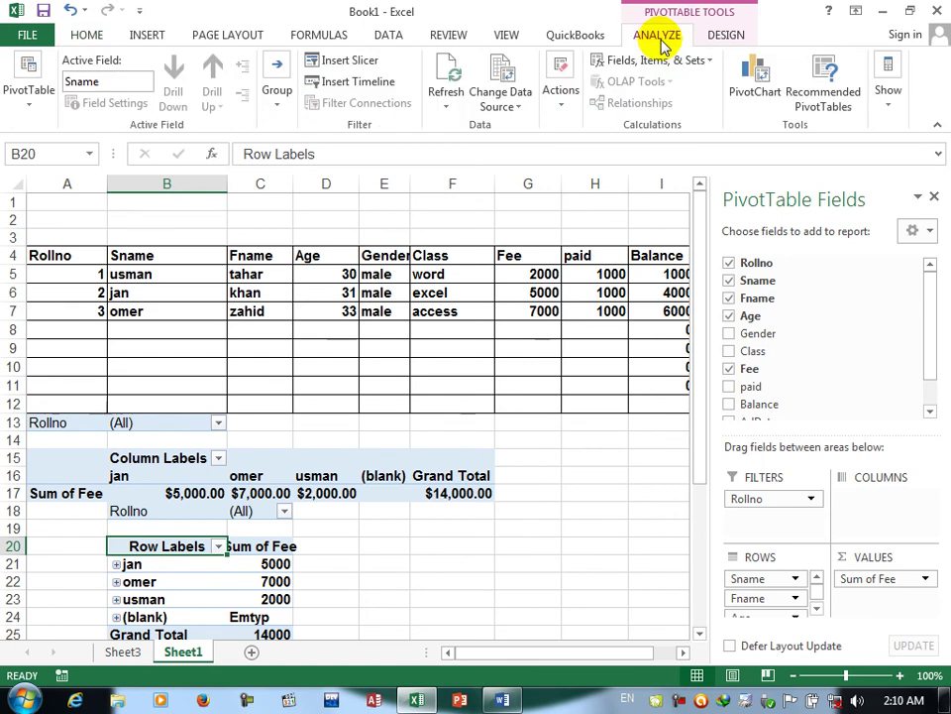
{"action": "left_click", "coordinate": [327, 86]}
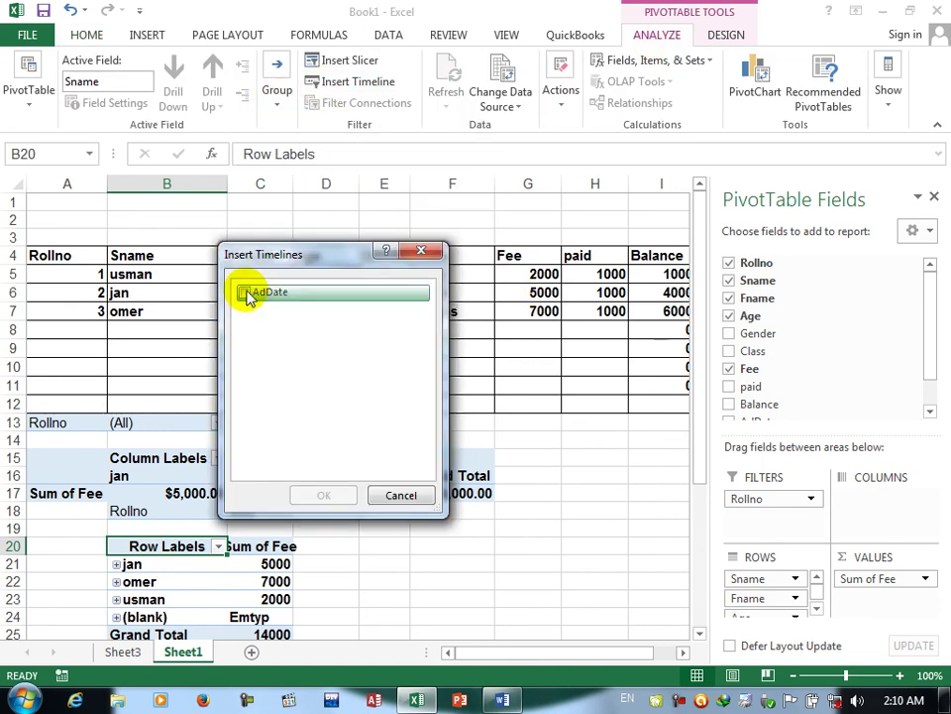
{"action": "left_click", "coordinate": [244, 293]}
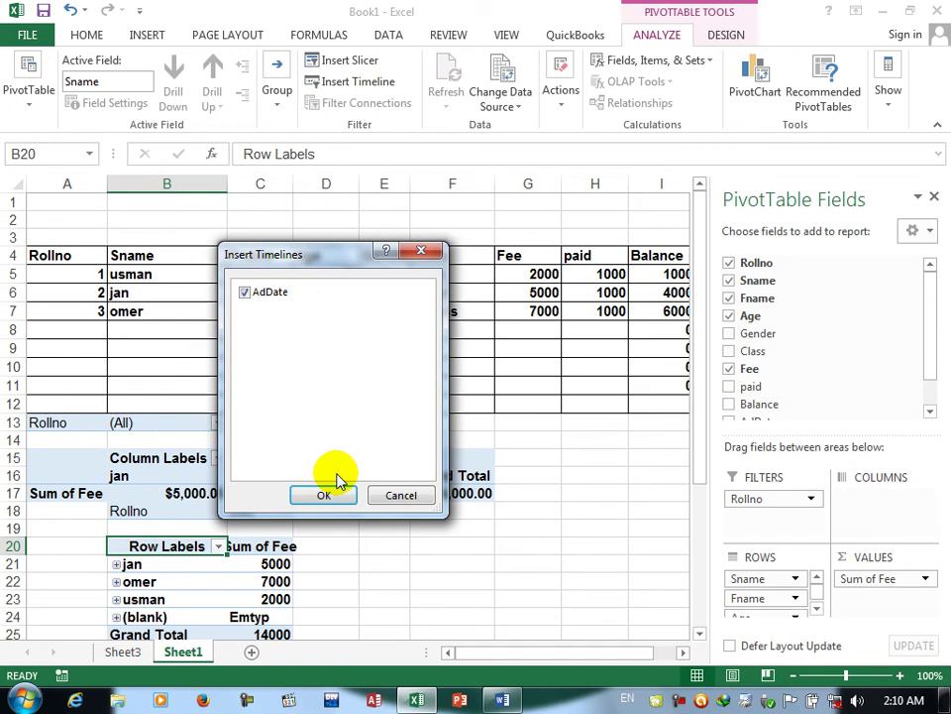
{"action": "left_click", "coordinate": [327, 495]}
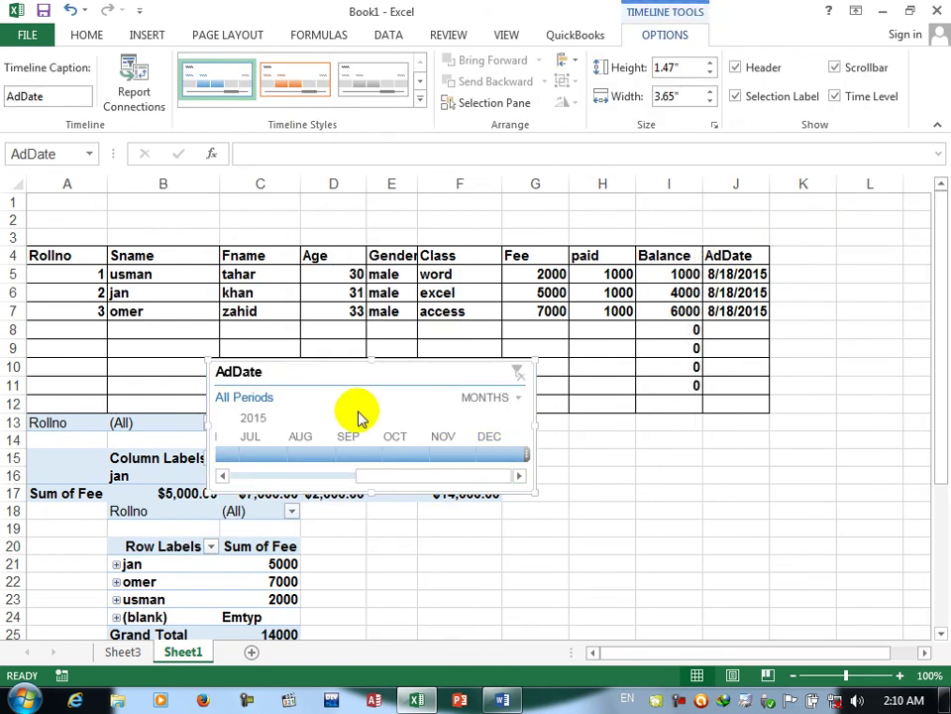
Filter the AdDate timeline to Jun - Oct 2015, and remove both the filter and the timeline.
{"action": "left_click", "coordinate": [300, 439]}
{"action": "left_click_drag", "start_coordinate": [298, 439], "coordinate": [209, 454]}
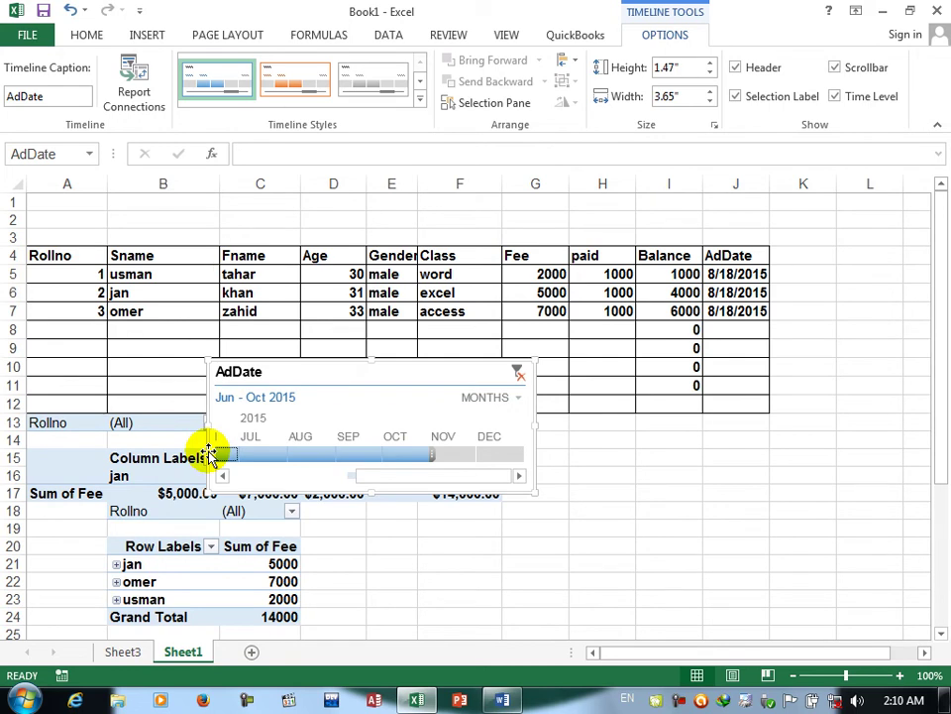
{"action": "left_click", "coordinate": [518, 373]}
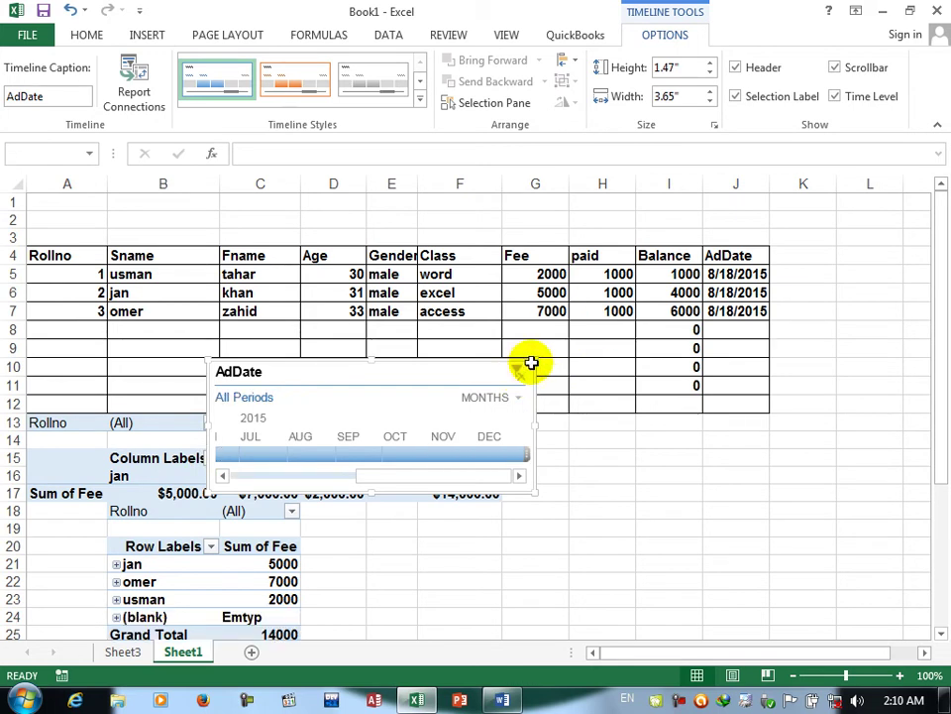
{"action": "key", "text": "Delete"}
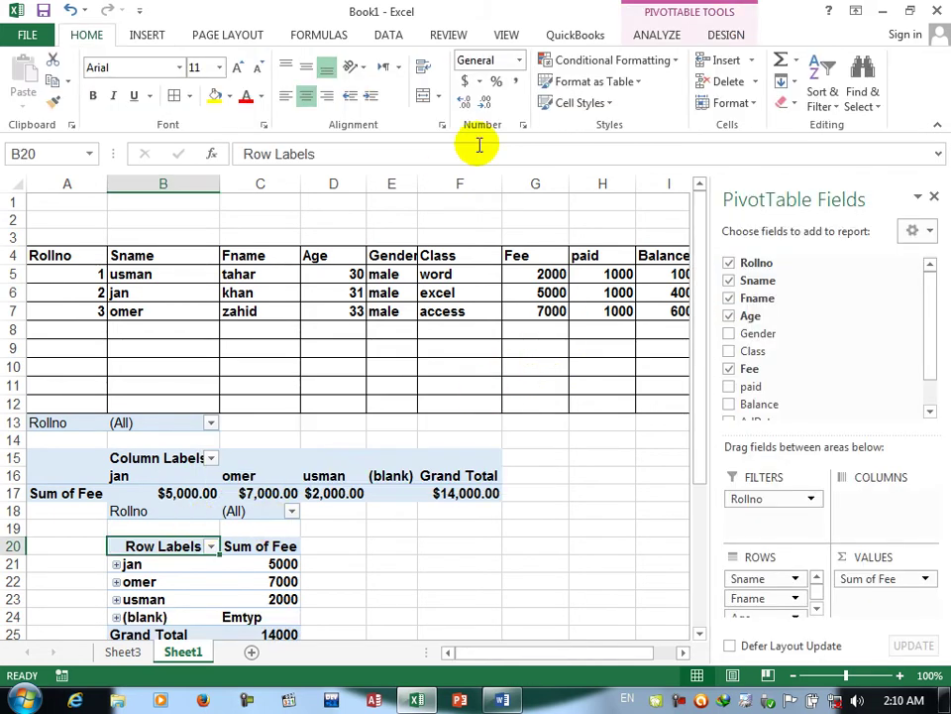
Refresh all data in the workbook and the second pivot table on its own.
{"action": "left_click", "coordinate": [657, 31]}
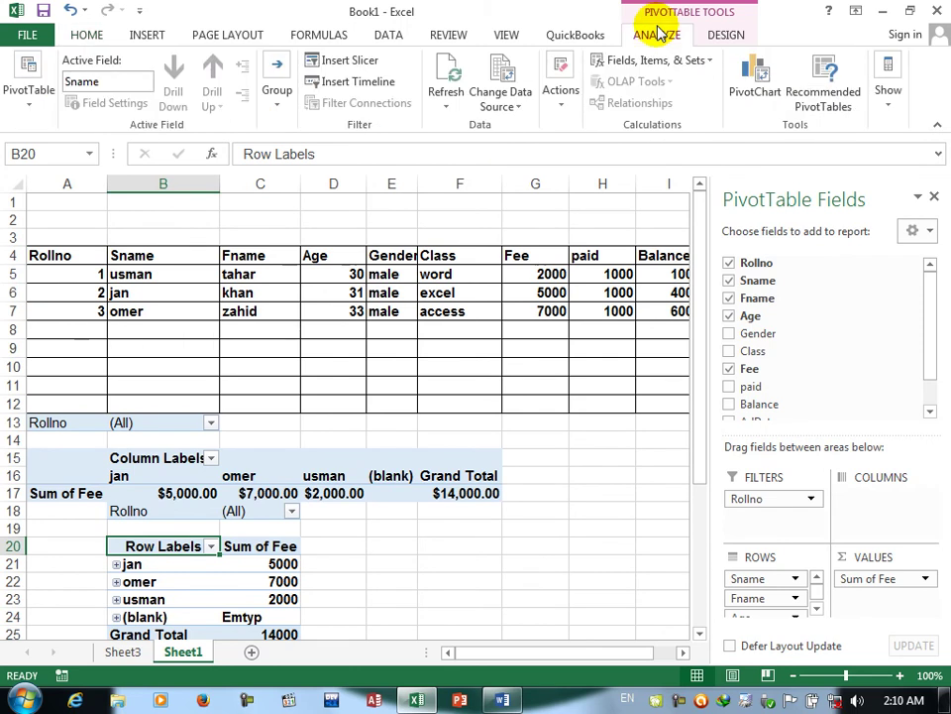
{"action": "left_click", "coordinate": [445, 107]}
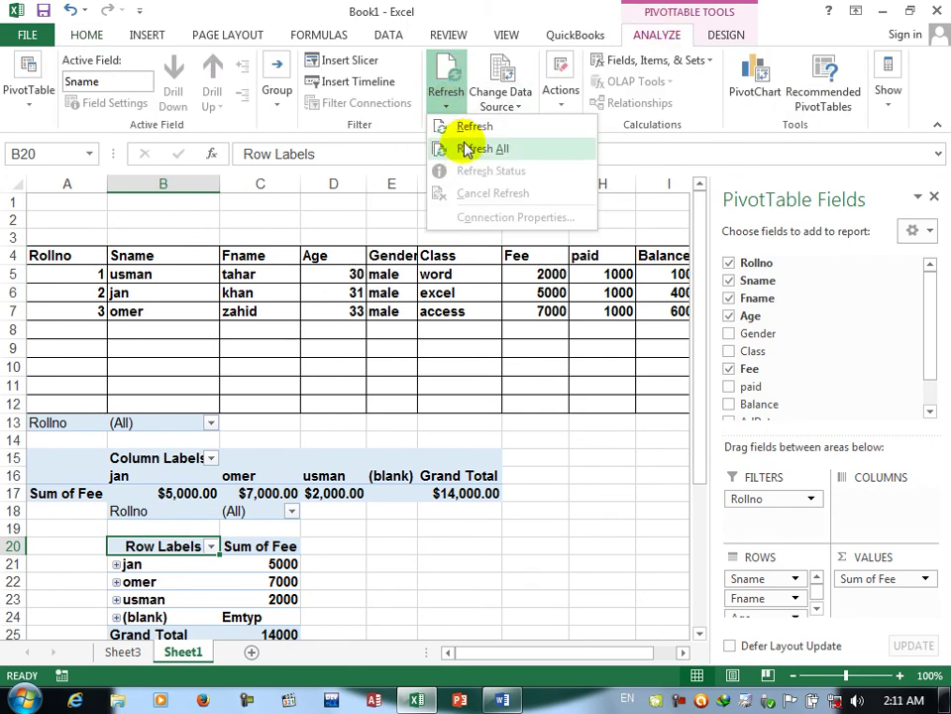
{"action": "left_click", "coordinate": [463, 148]}
{"action": "left_click", "coordinate": [446, 109]}
{"action": "left_click", "coordinate": [456, 117]}
View the second pivot table's data source range and close it without changes.
{"action": "left_click", "coordinate": [500, 104]}
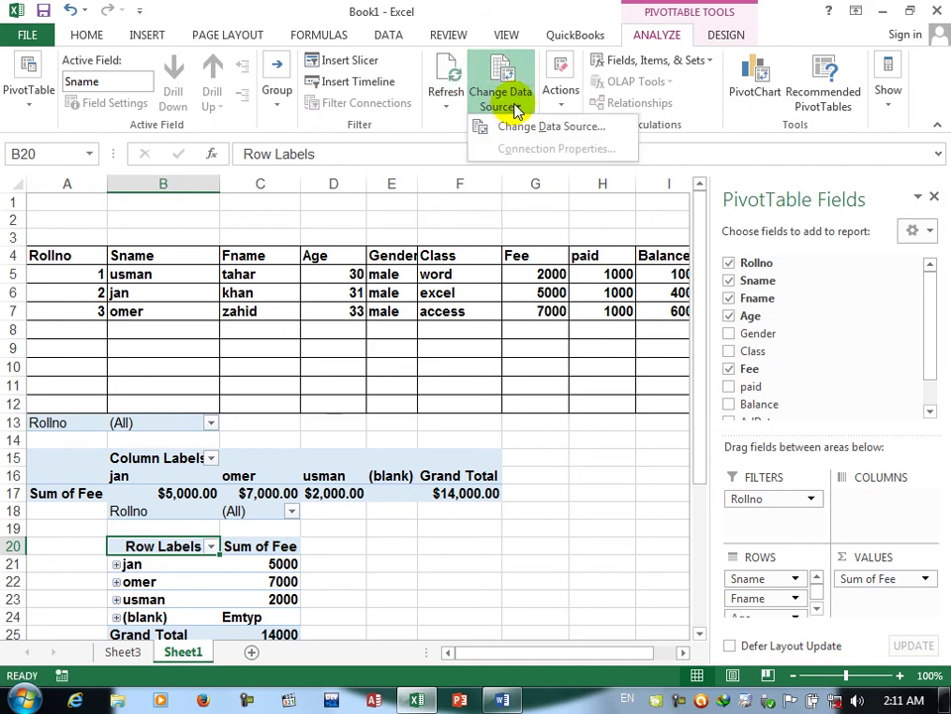
{"action": "left_click", "coordinate": [532, 134]}
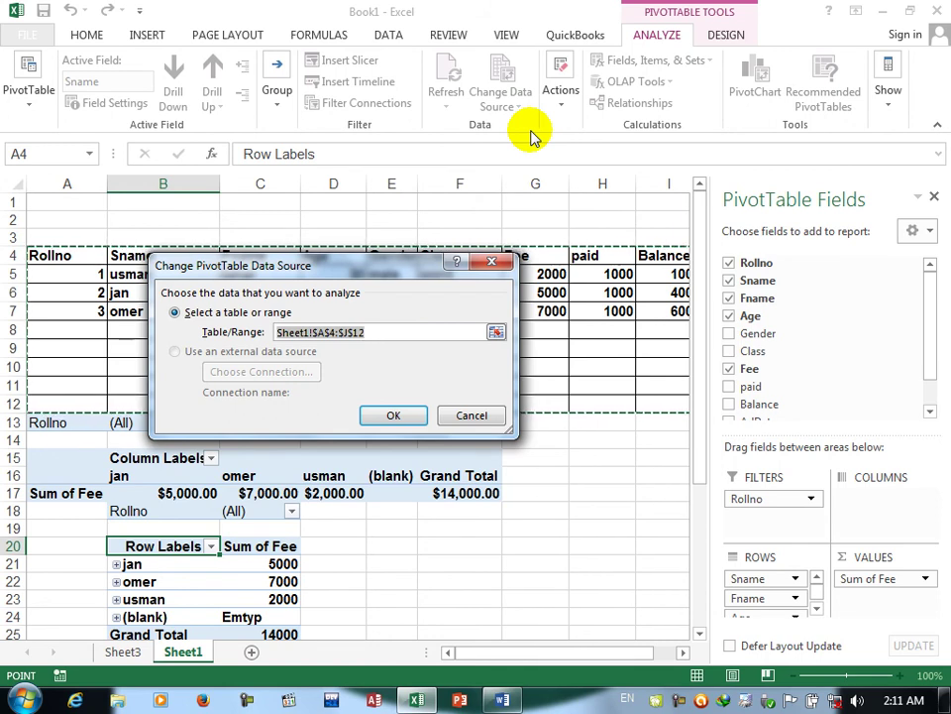
{"action": "left_click", "coordinate": [470, 414]}
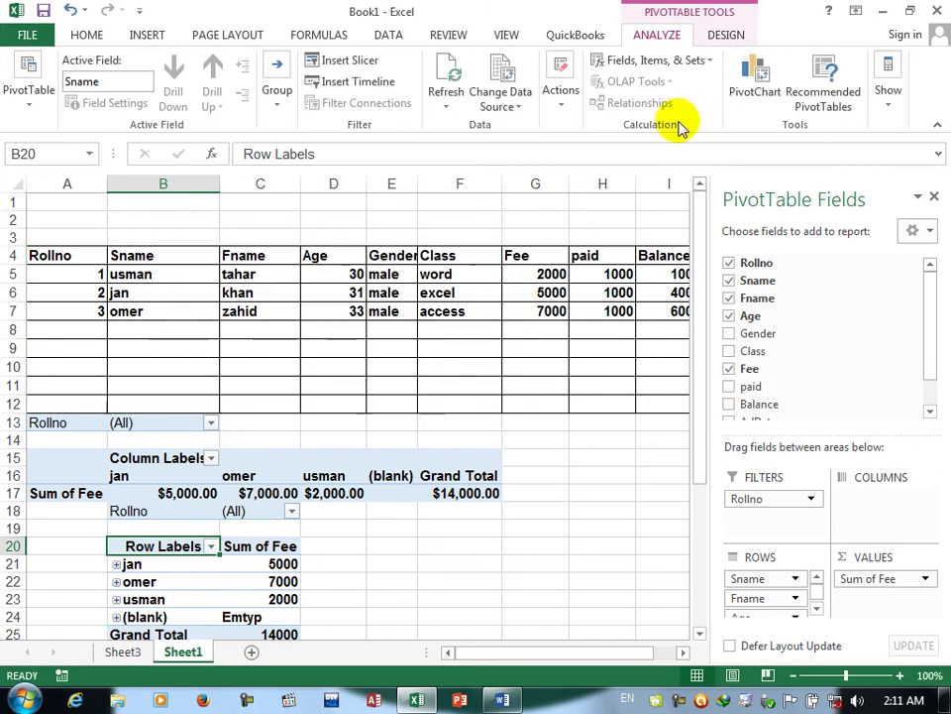
Clear all fields, filters and values from the second pivot table.
{"action": "left_click", "coordinate": [570, 105]}
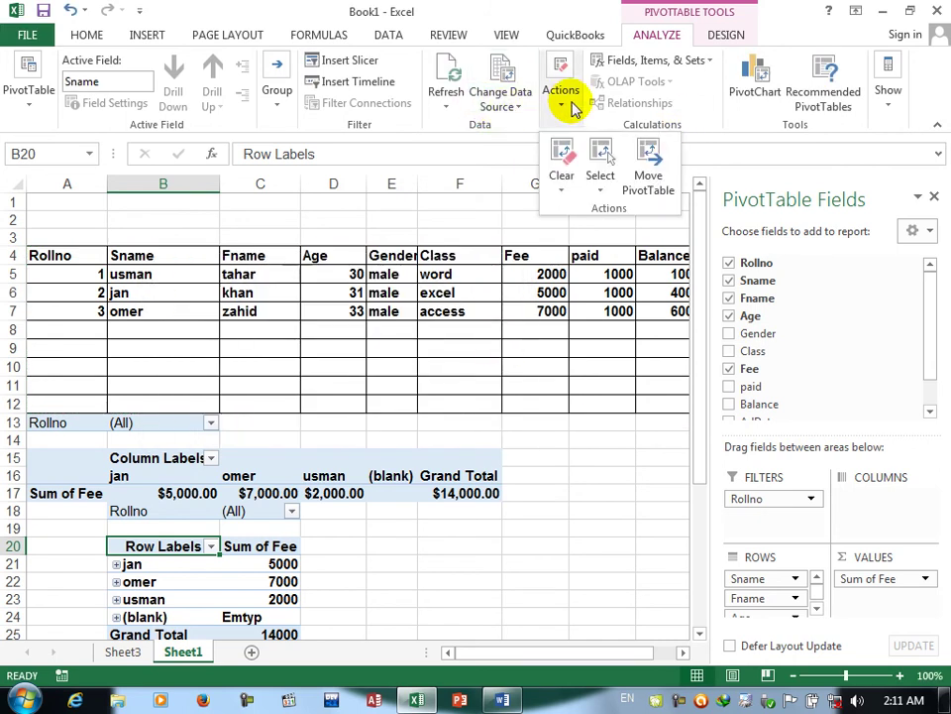
{"action": "left_click", "coordinate": [563, 187]}
{"action": "left_click", "coordinate": [593, 210]}
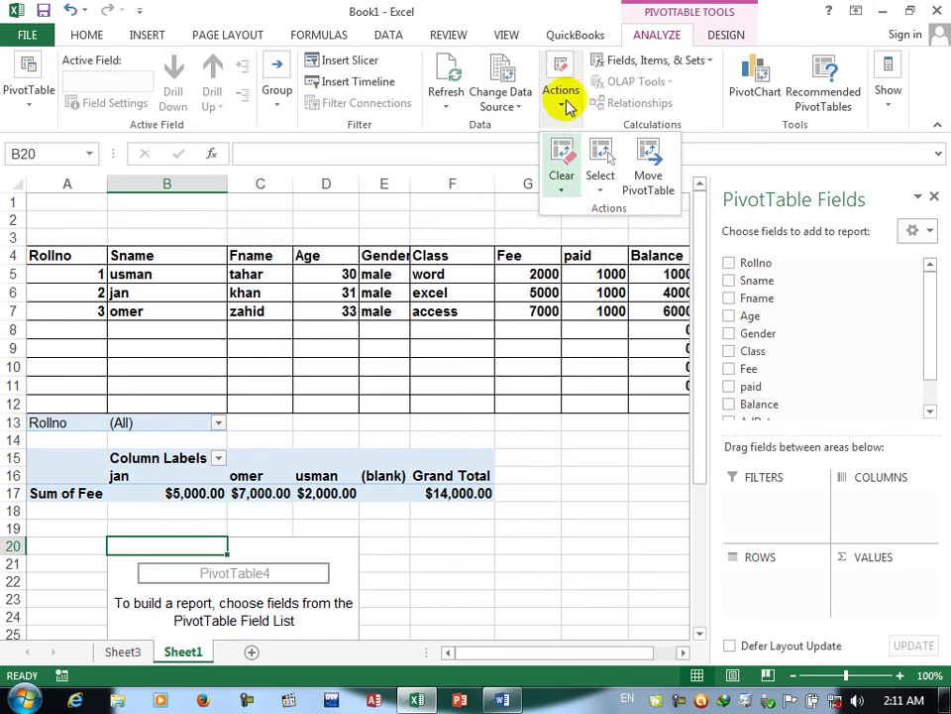
Undo the clearing of the second pivot table to restore its fields and values.
{"action": "left_click", "coordinate": [601, 170]}
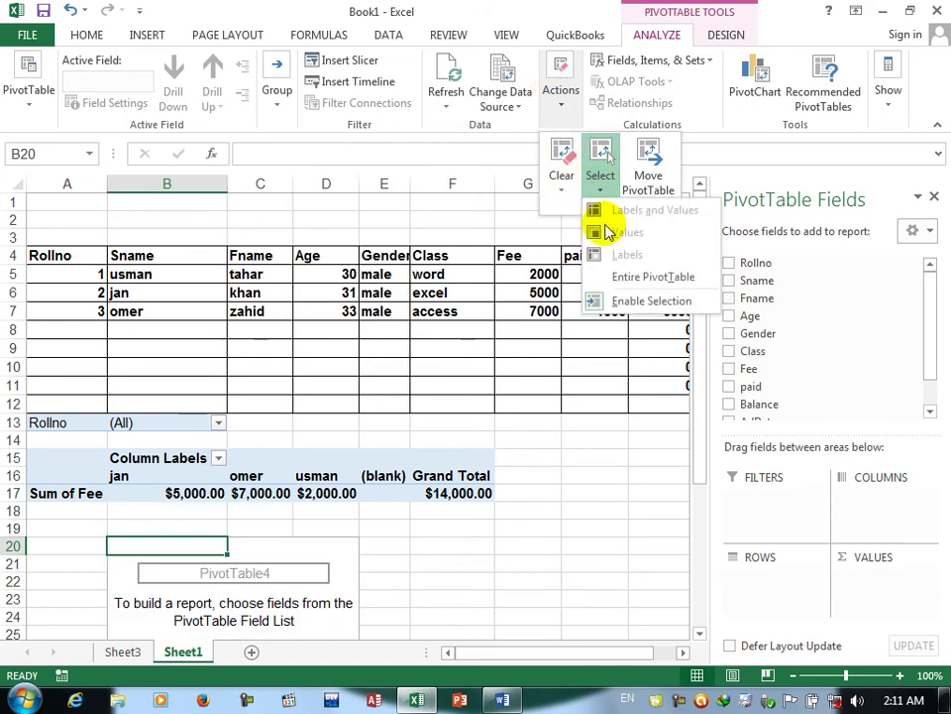
{"action": "left_click", "coordinate": [562, 189]}
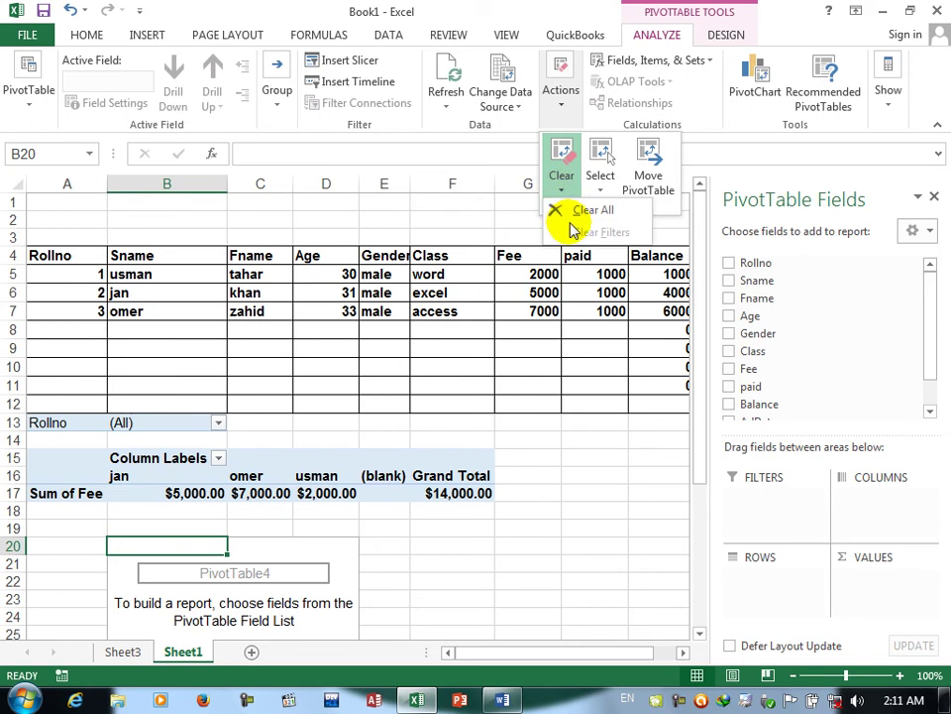
{"action": "key", "text": "Escape"}
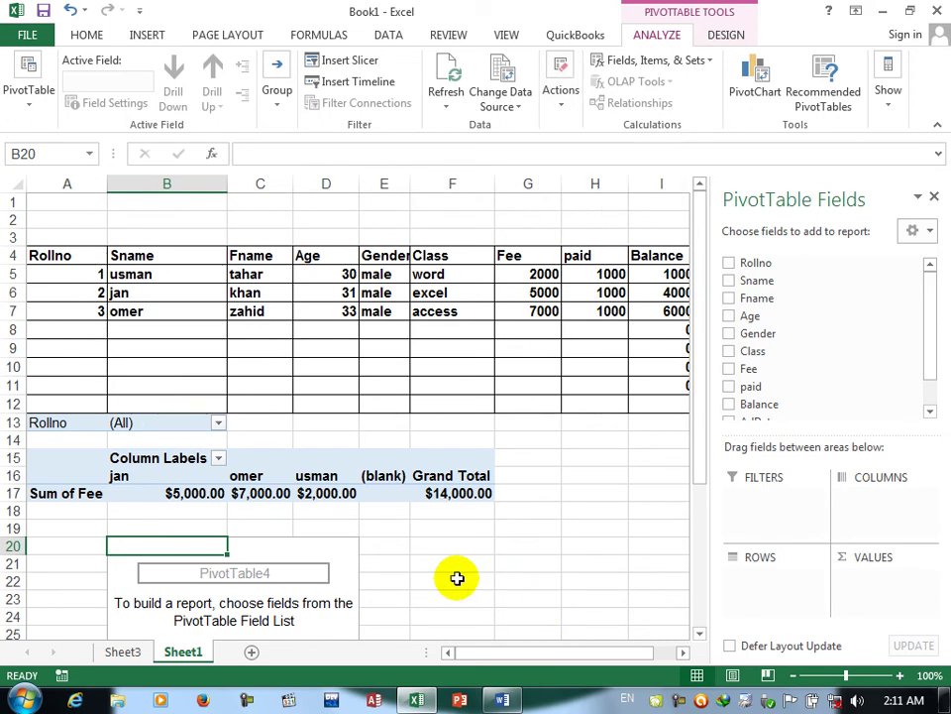
{"action": "key", "text": "ctrl+z"}
Select the entire second pivot table, and apply the Labels and Values selection to it.
{"action": "left_click", "coordinate": [552, 107]}
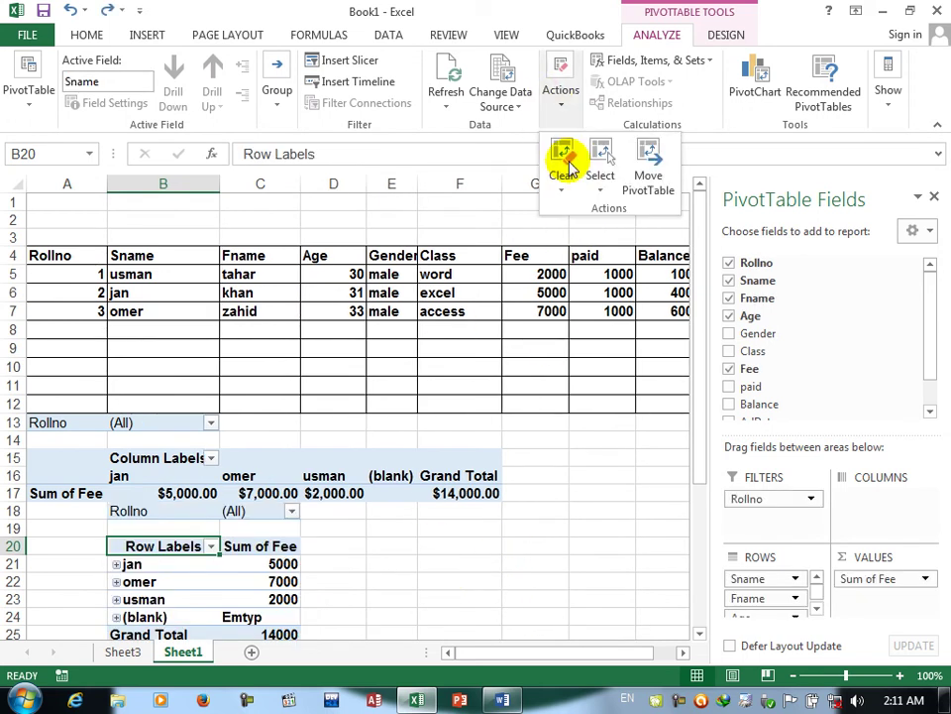
{"action": "left_click", "coordinate": [567, 186]}
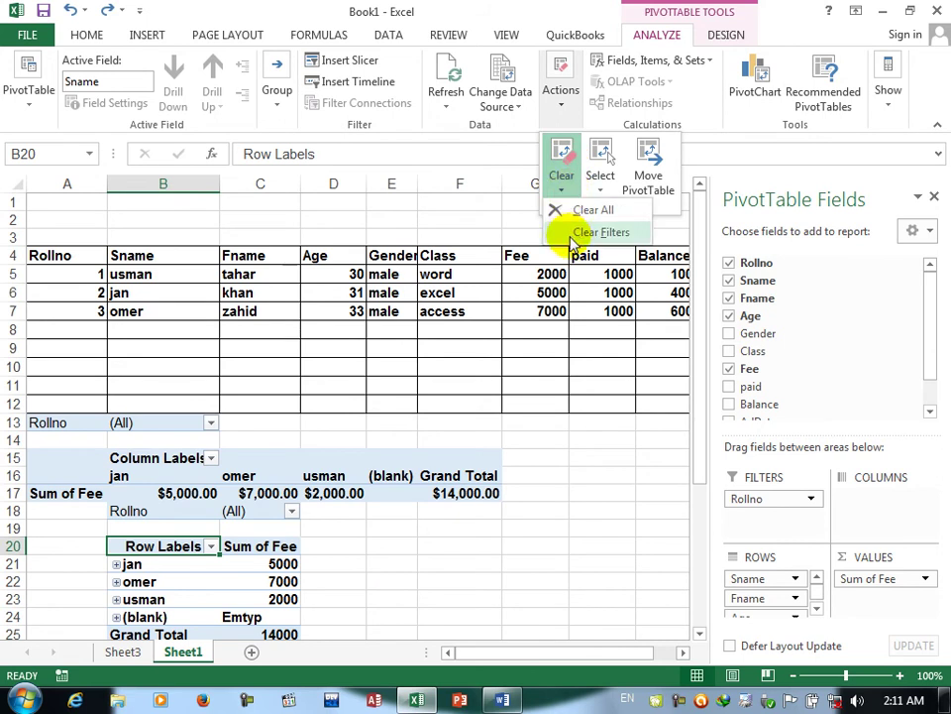
{"action": "left_click", "coordinate": [600, 178]}
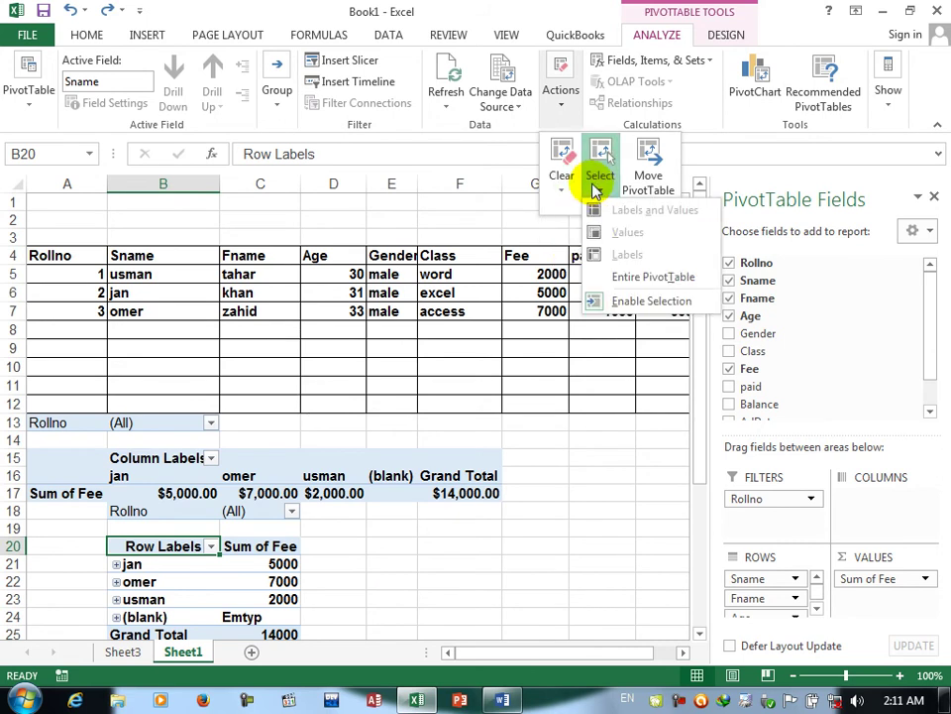
{"action": "left_click", "coordinate": [627, 280]}
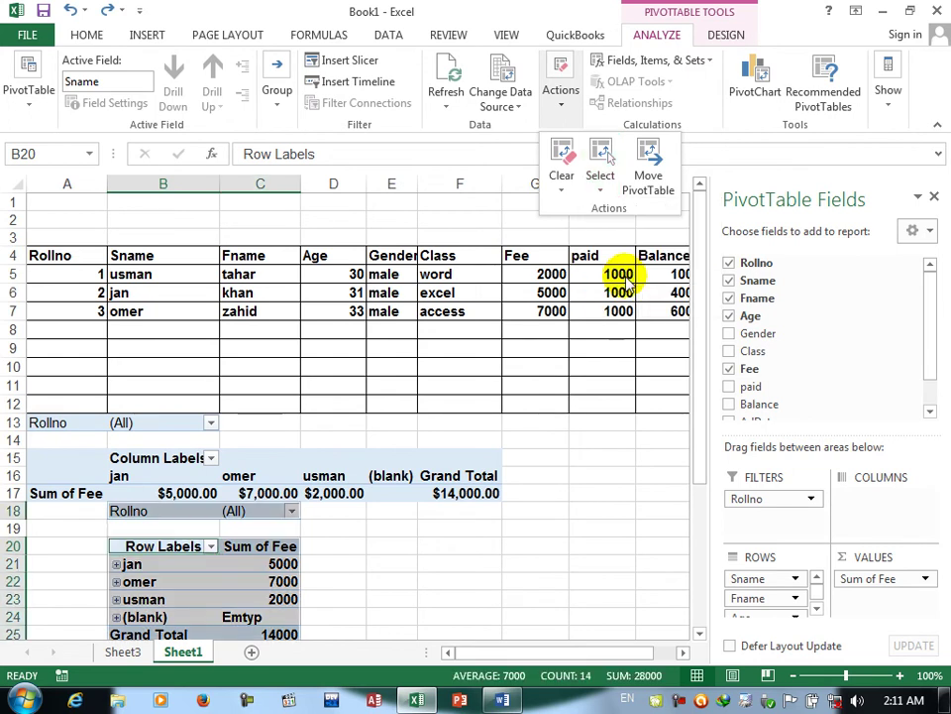
{"action": "left_click", "coordinate": [600, 157]}
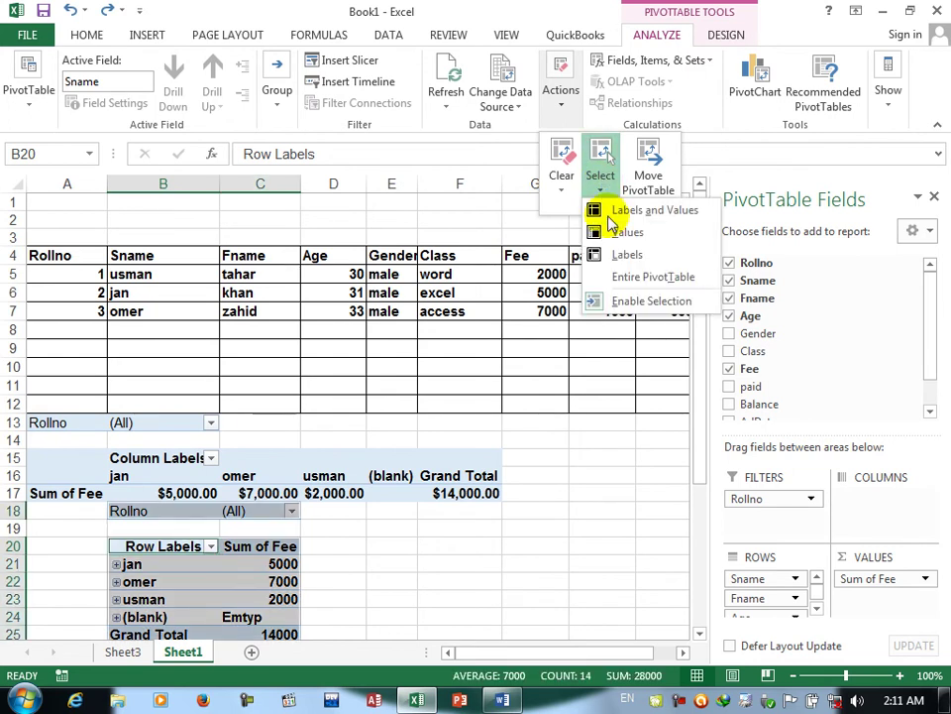
{"action": "left_click", "coordinate": [624, 220]}
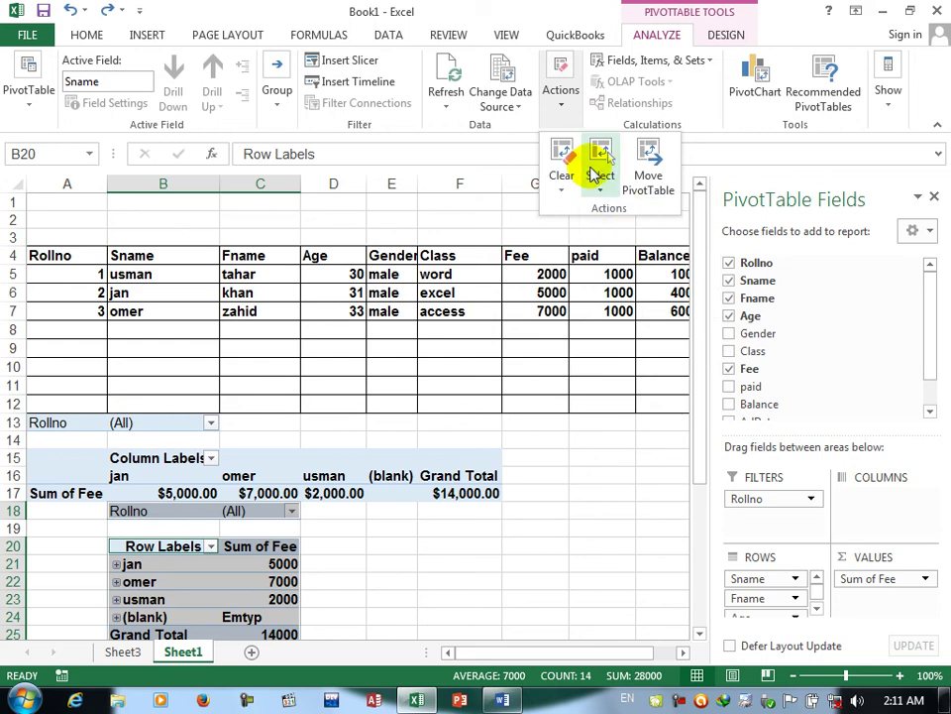
Select only the values of the second pivot table, and switch the selection to its labels only.
{"action": "left_click", "coordinate": [600, 171]}
{"action": "left_click", "coordinate": [623, 236]}
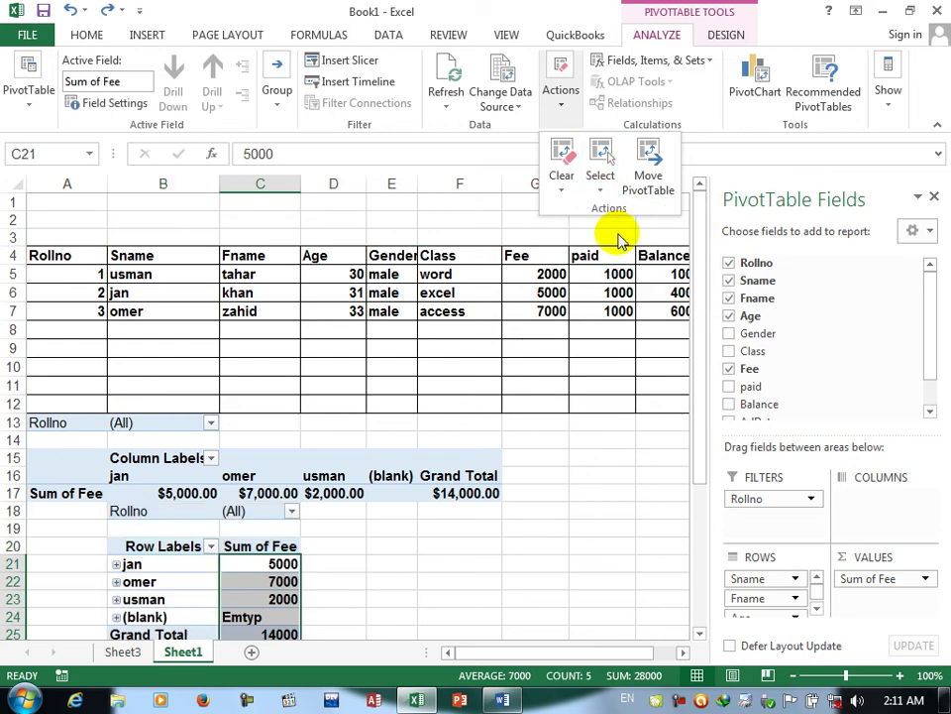
{"action": "left_click", "coordinate": [602, 173]}
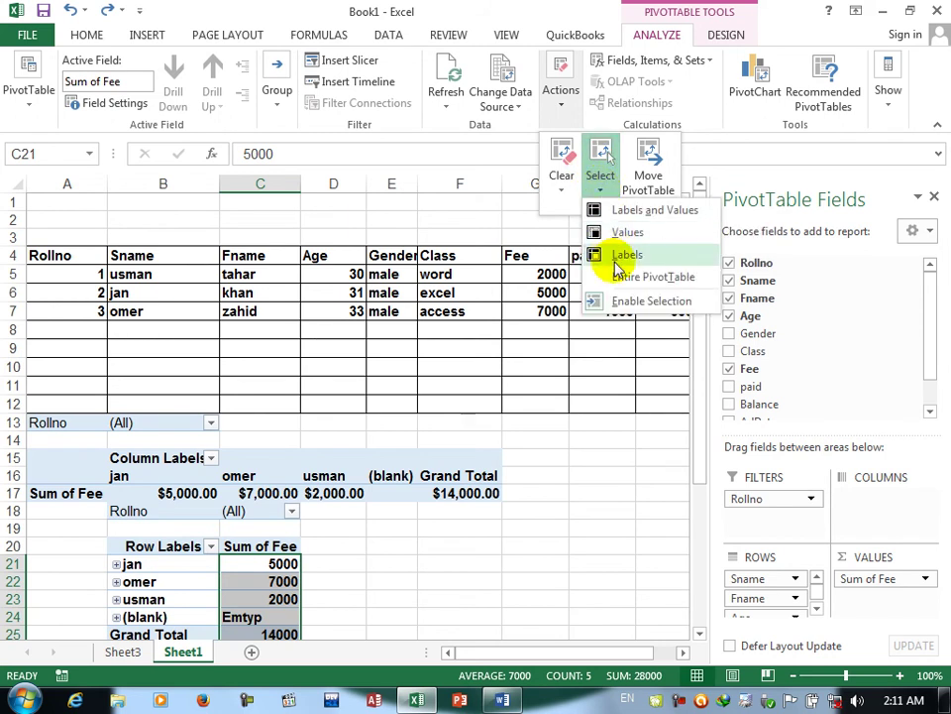
{"action": "left_click", "coordinate": [616, 255]}
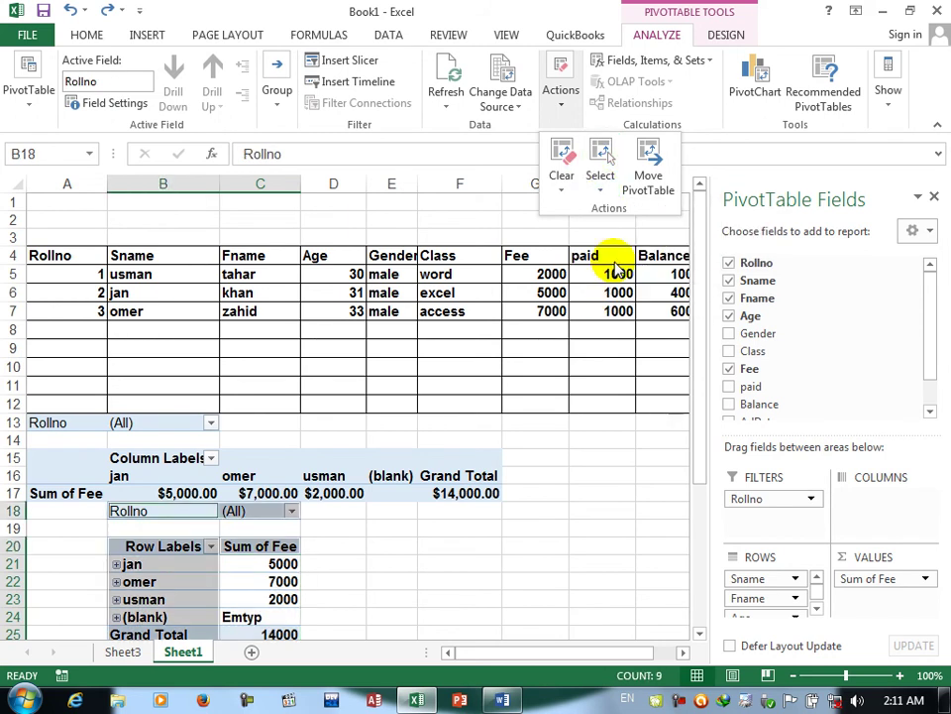
Toggle the Enable Selection option for the pivot table, and select the cell range B20:C29 manually.
{"action": "left_click", "coordinate": [601, 169]}
{"action": "left_click", "coordinate": [623, 301]}
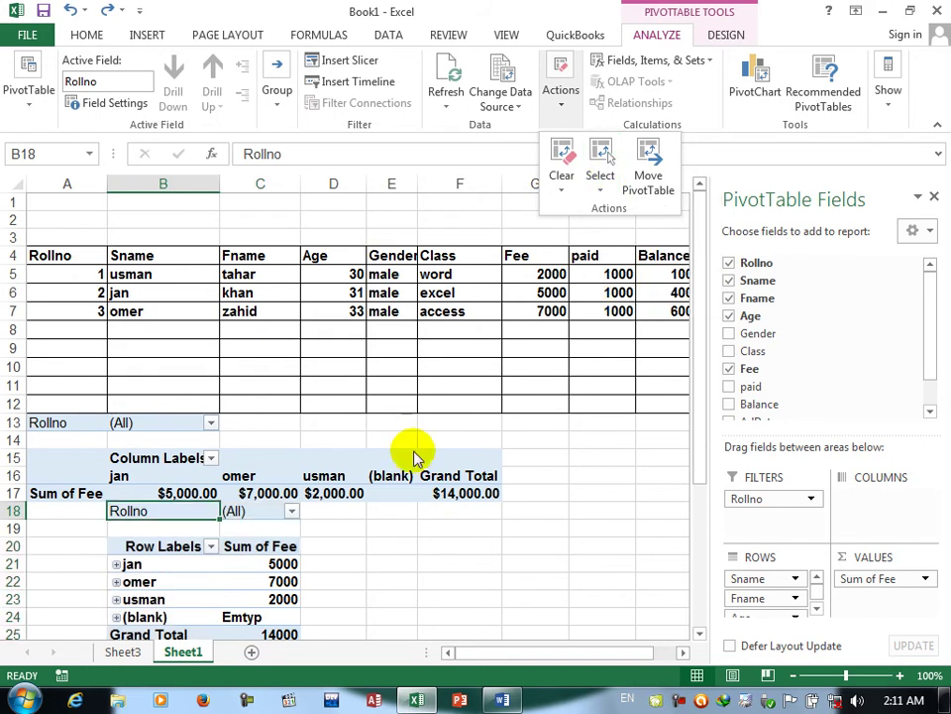
{"action": "left_click_drag", "start_coordinate": [115, 542], "coordinate": [287, 634]}
{"action": "left_click_drag", "start_coordinate": [343, 457], "coordinate": [260, 579]}
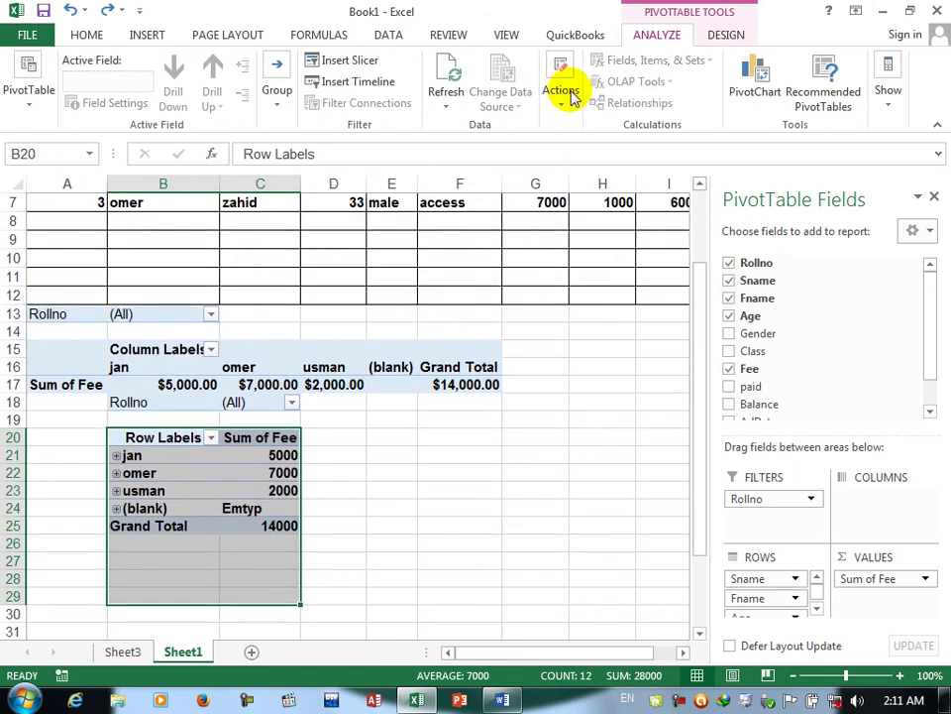
{"action": "left_click", "coordinate": [561, 91]}
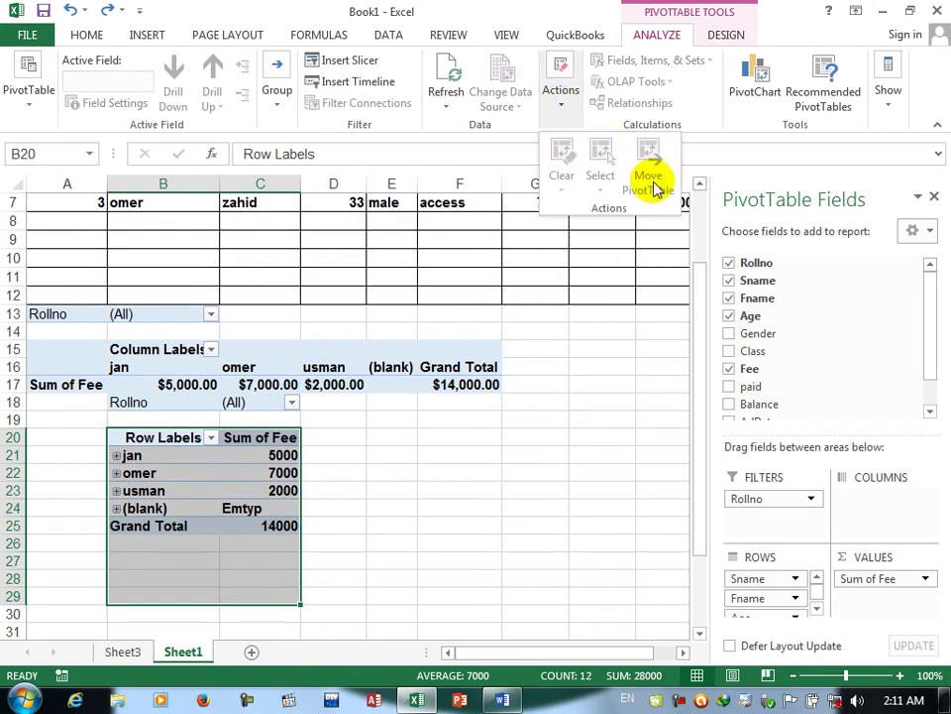
Move the second pivot table, which starts at B20, to a new worksheet.
{"action": "left_click", "coordinate": [600, 413]}
{"action": "left_click", "coordinate": [389, 560]}
{"action": "left_click", "coordinate": [143, 448]}
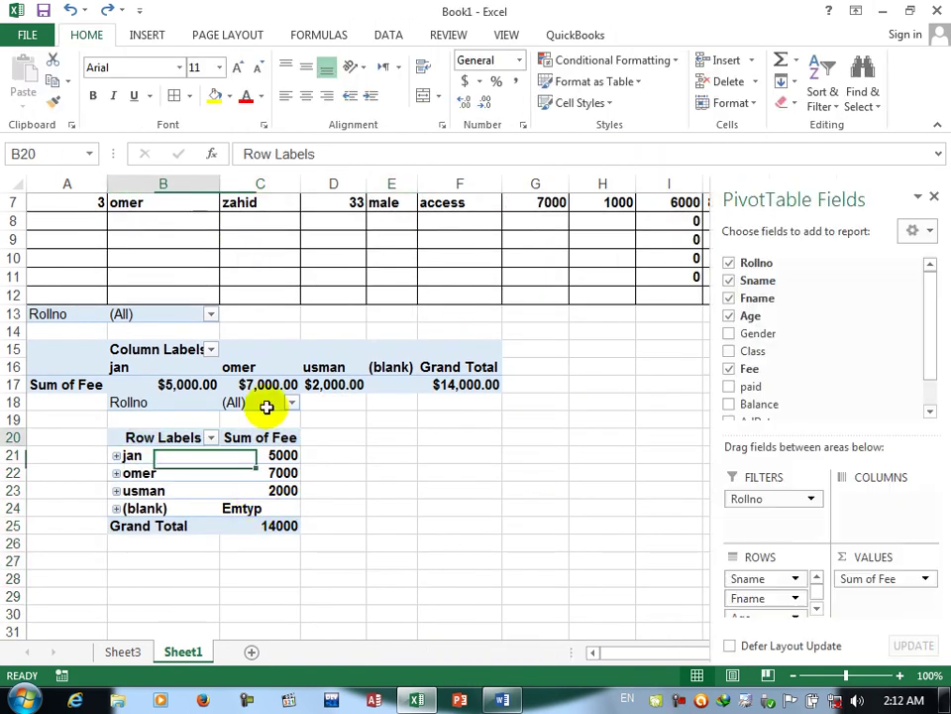
{"action": "left_click", "coordinate": [562, 105]}
{"action": "left_click", "coordinate": [649, 167]}
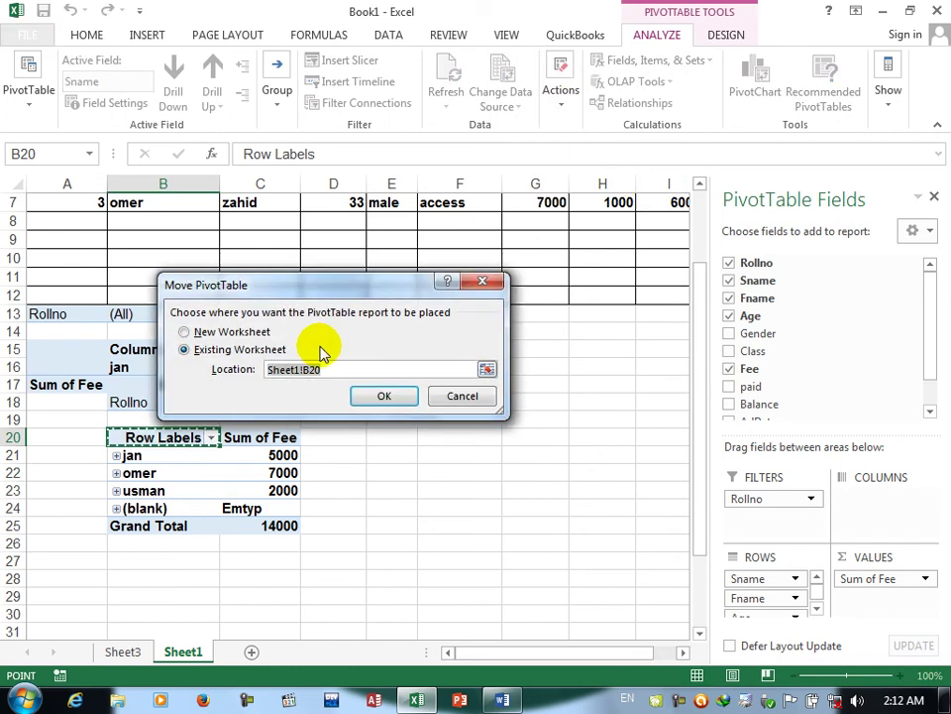
{"action": "left_click", "coordinate": [188, 332]}
{"action": "left_click", "coordinate": [383, 397]}
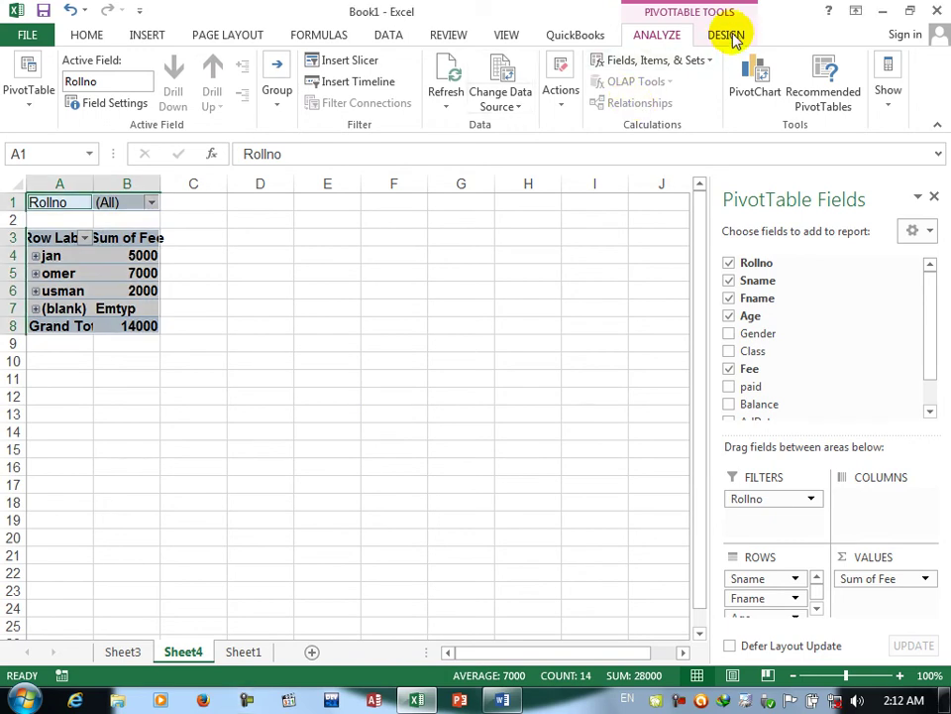
Try the formula = sum(fee) for a calculated field named Field1, and close the dialog without adding it.
{"action": "left_click", "coordinate": [571, 99]}
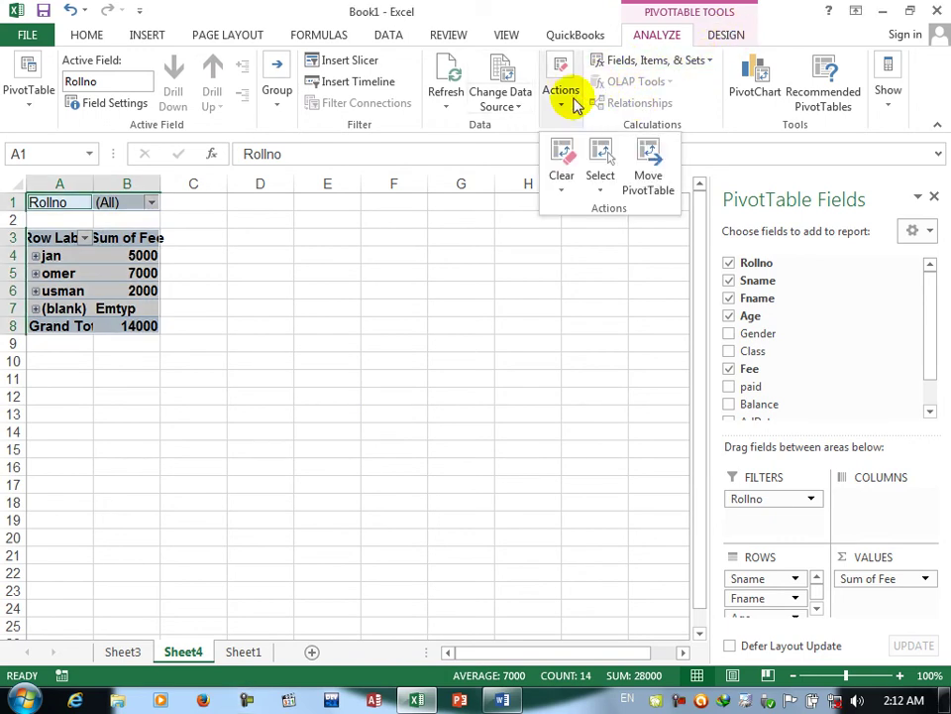
{"action": "left_click", "coordinate": [707, 60]}
{"action": "left_click", "coordinate": [661, 84]}
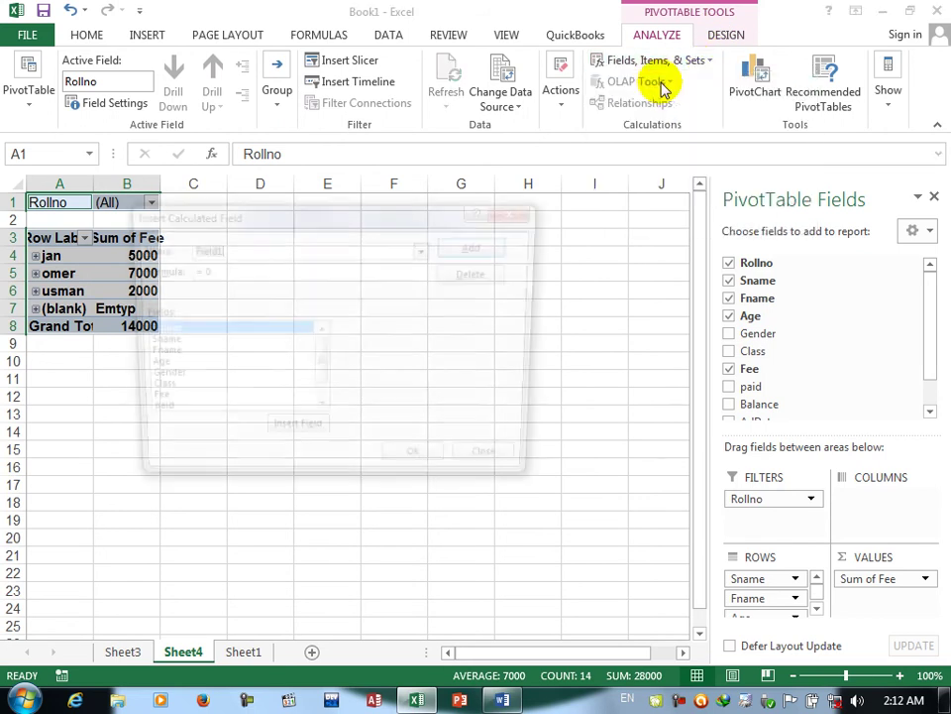
{"action": "left_click", "coordinate": [156, 343]}
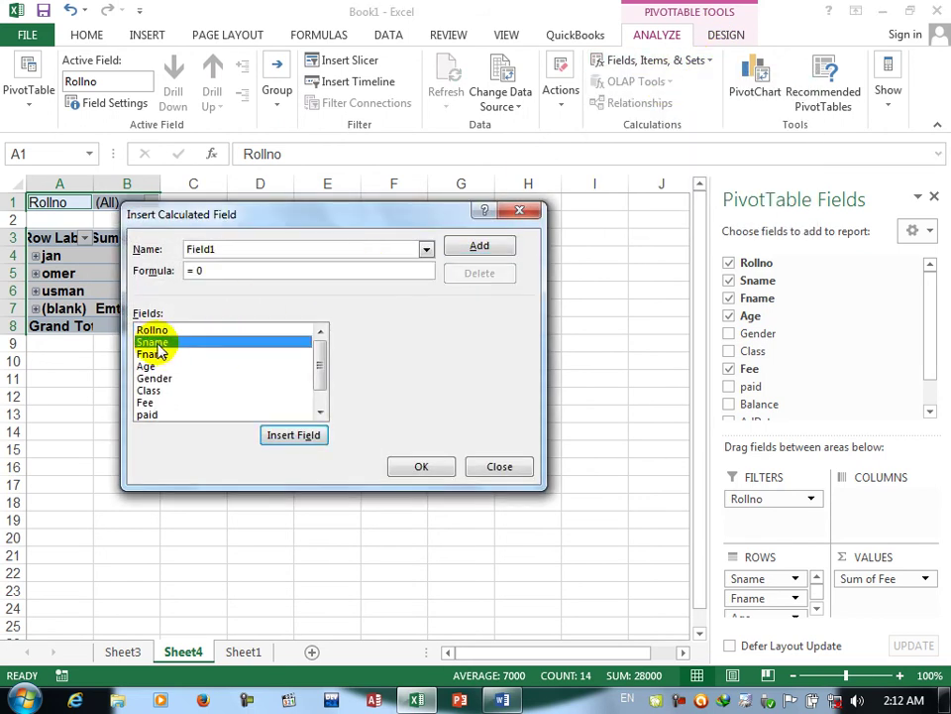
{"action": "left_click", "coordinate": [426, 248]}
{"action": "left_click", "coordinate": [220, 289]}
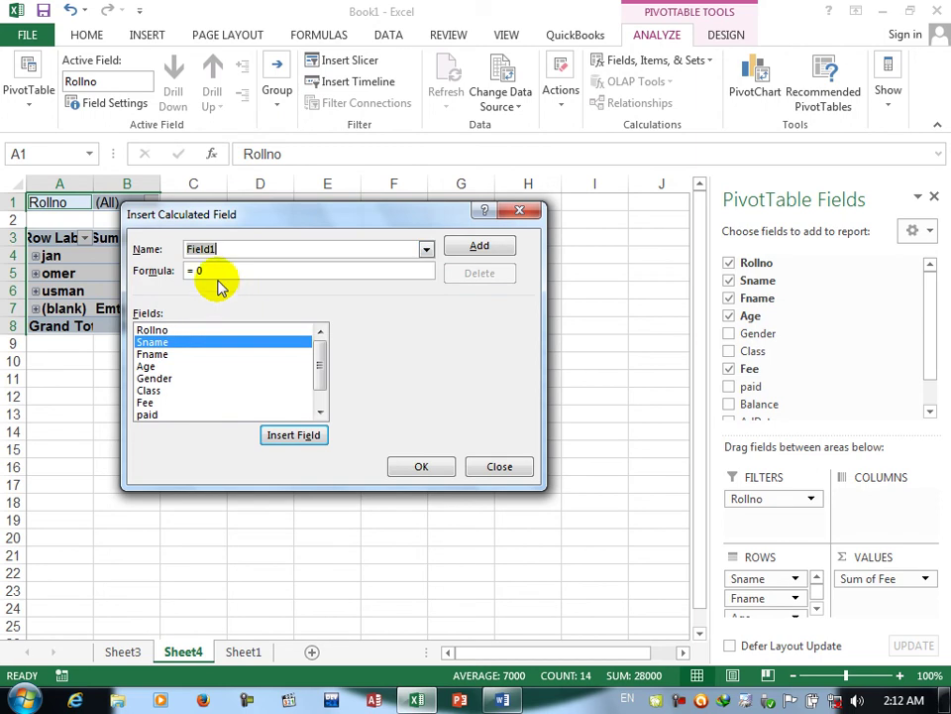
{"action": "left_click_drag", "start_coordinate": [187, 271], "coordinate": [226, 271]}
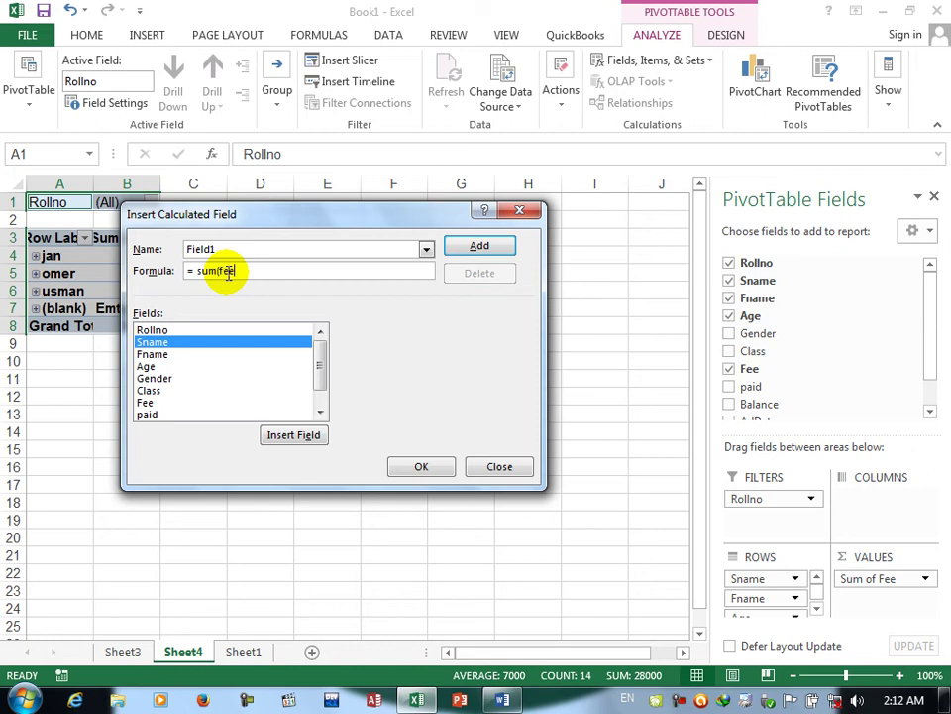
{"action": "left_click", "coordinate": [141, 401]}
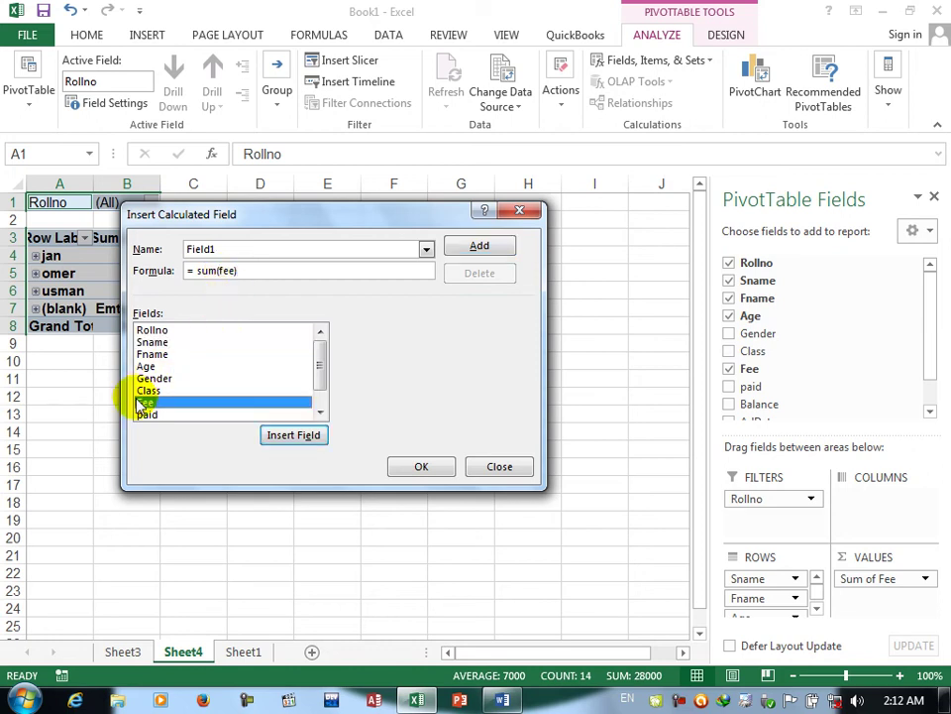
{"action": "left_click", "coordinate": [296, 434]}
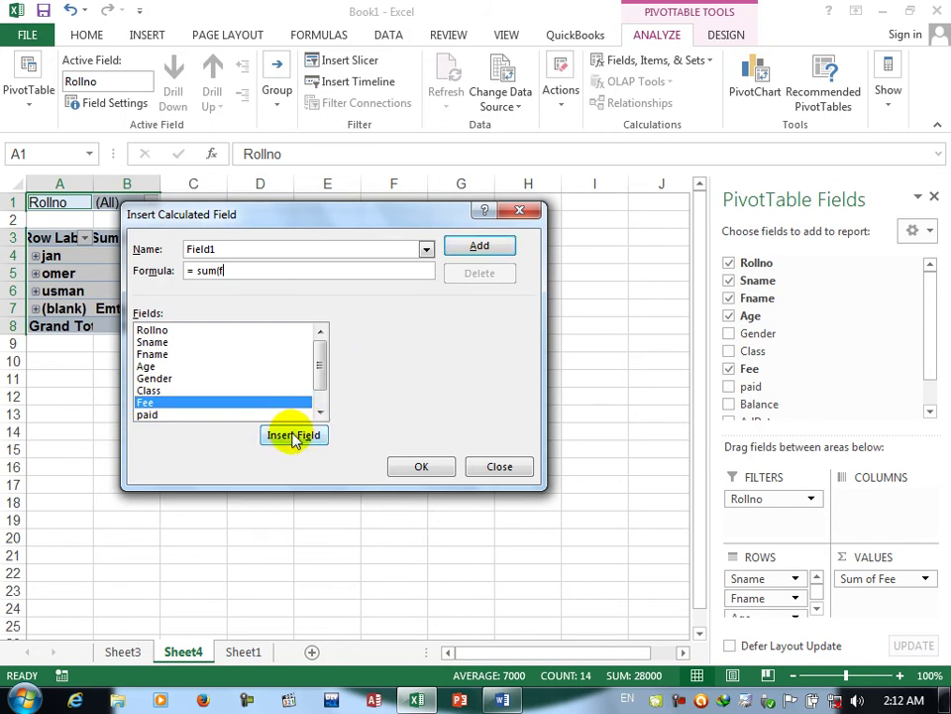
{"action": "left_click", "coordinate": [511, 469]}
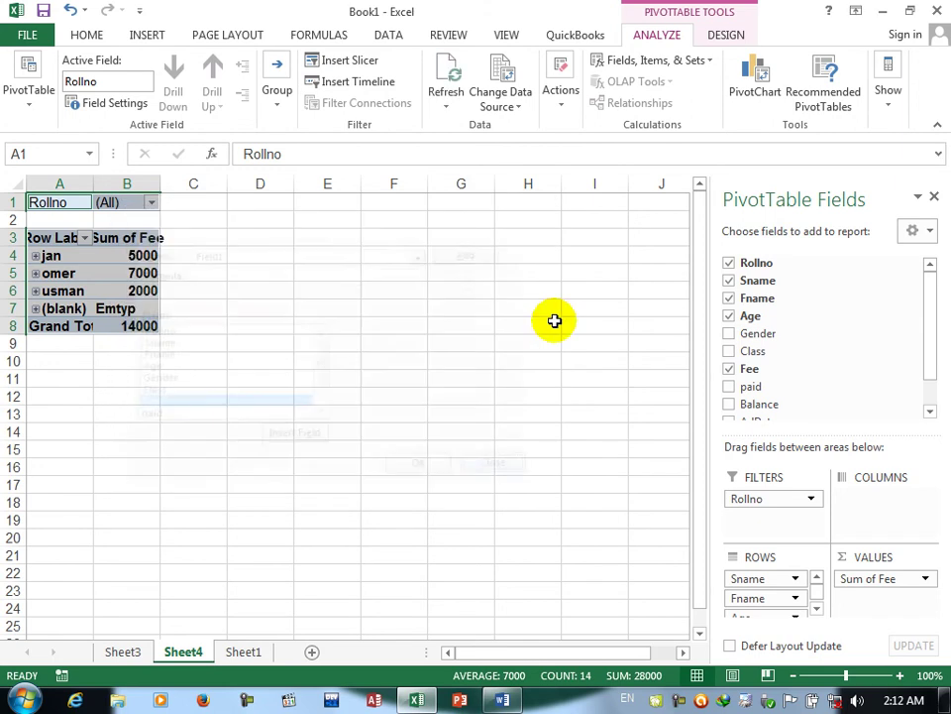
View the pivot table's calculated item solve order and close it without changes.
{"action": "left_click", "coordinate": [694, 60]}
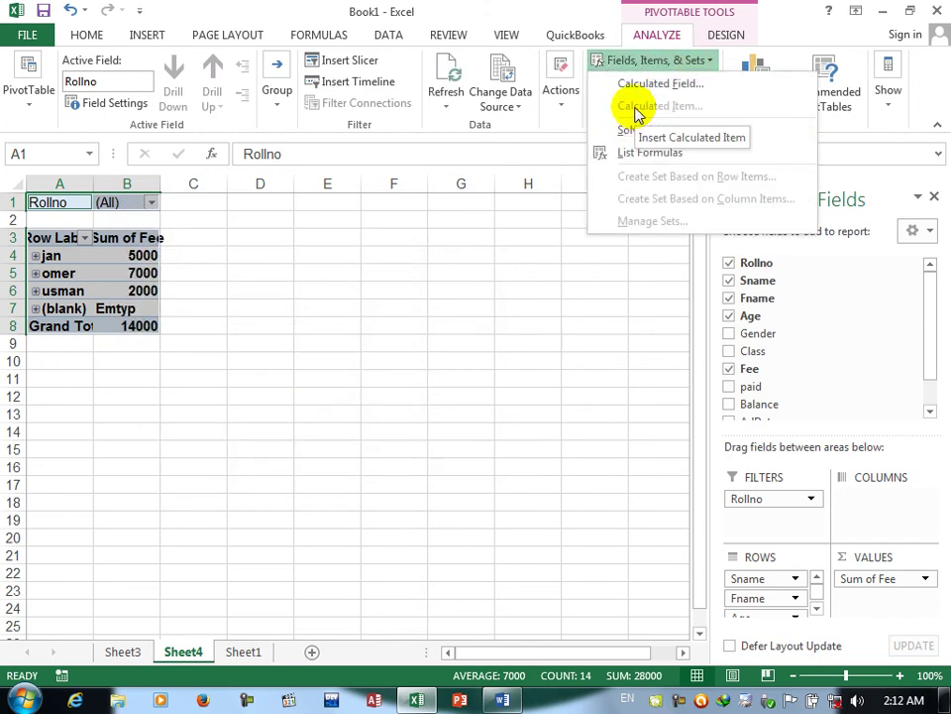
{"action": "left_click", "coordinate": [636, 131]}
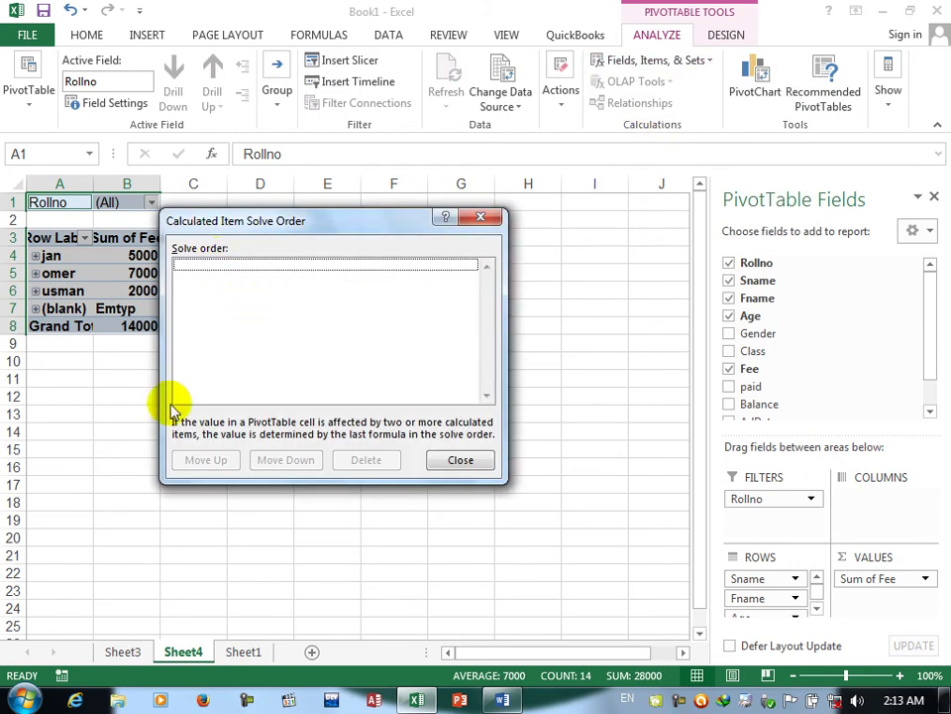
{"action": "left_click", "coordinate": [456, 456]}
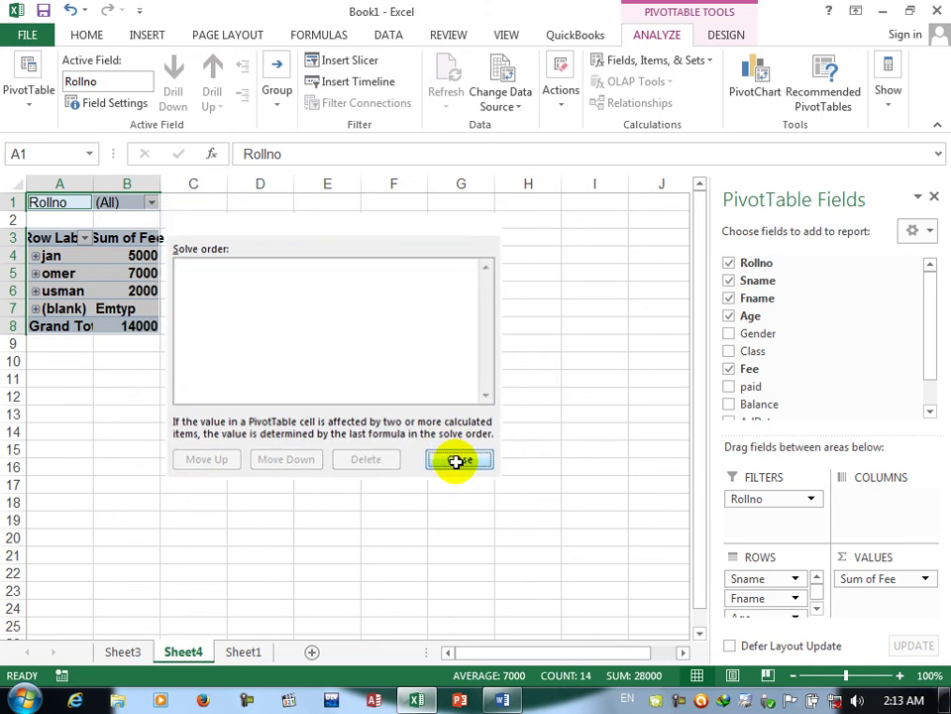
List the pivot table's formulas on a separate sheet and examine the calculated field headings Field and Formula.
{"action": "left_click", "coordinate": [716, 63]}
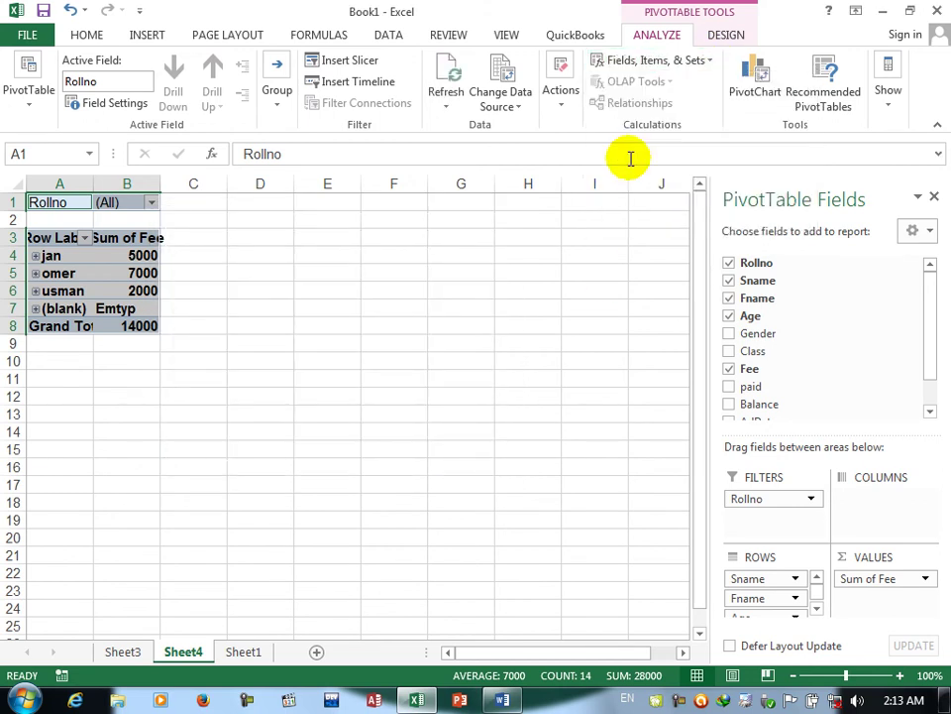
{"action": "left_click", "coordinate": [628, 154]}
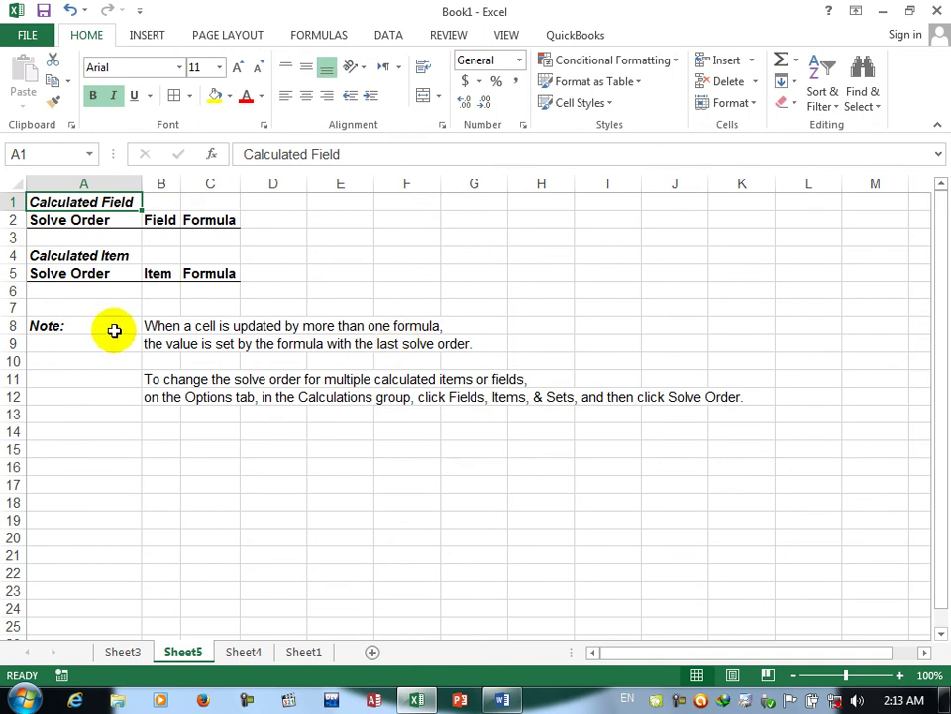
{"action": "left_click", "coordinate": [164, 216]}
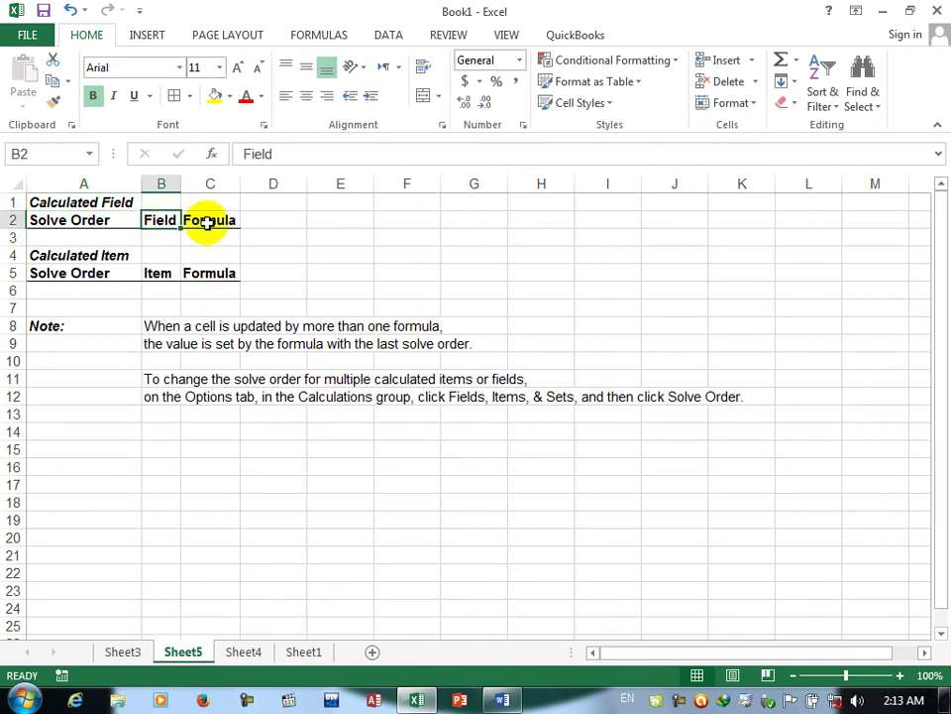
{"action": "left_click", "coordinate": [202, 220]}
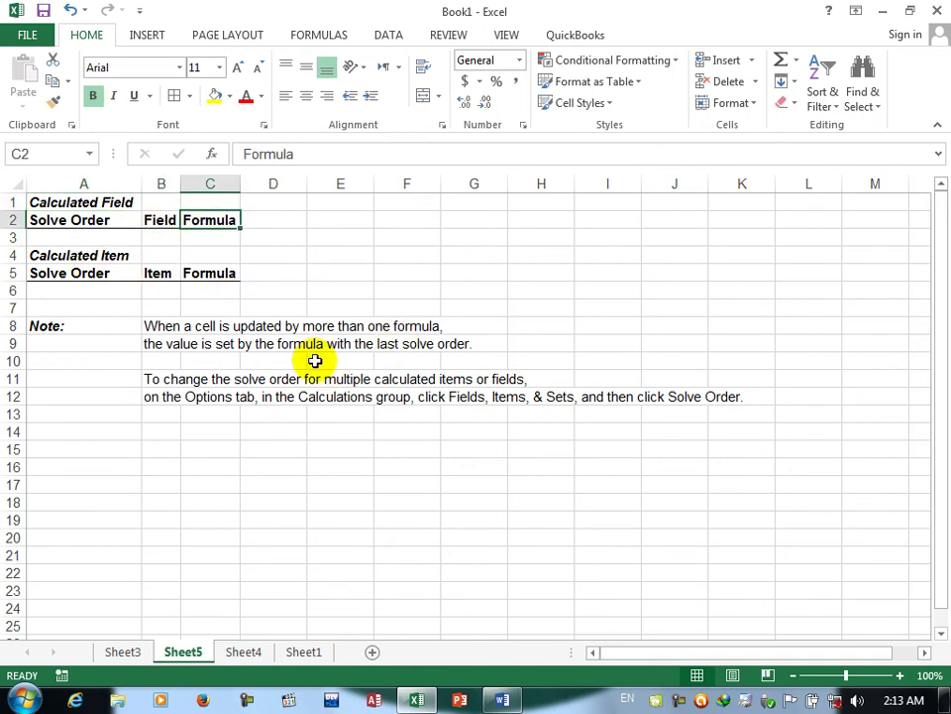
Delete the formula list worksheet Sheet5 from the workbook.
{"action": "key", "text": "alt+h"}
{"action": "key", "text": "d"}
{"action": "key", "text": "s"}
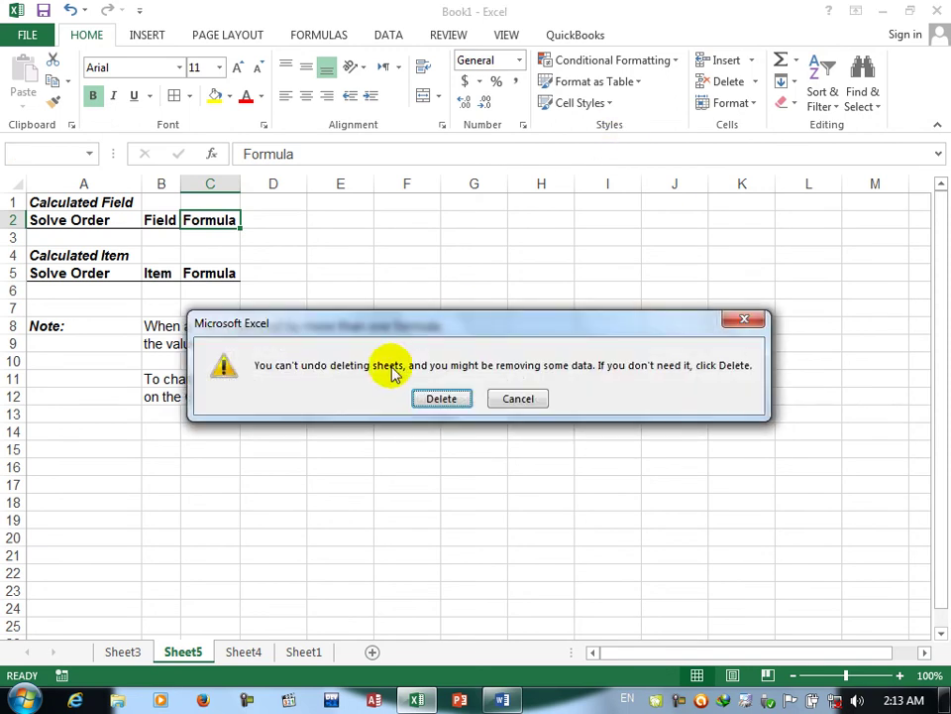
{"action": "left_click", "coordinate": [441, 397]}
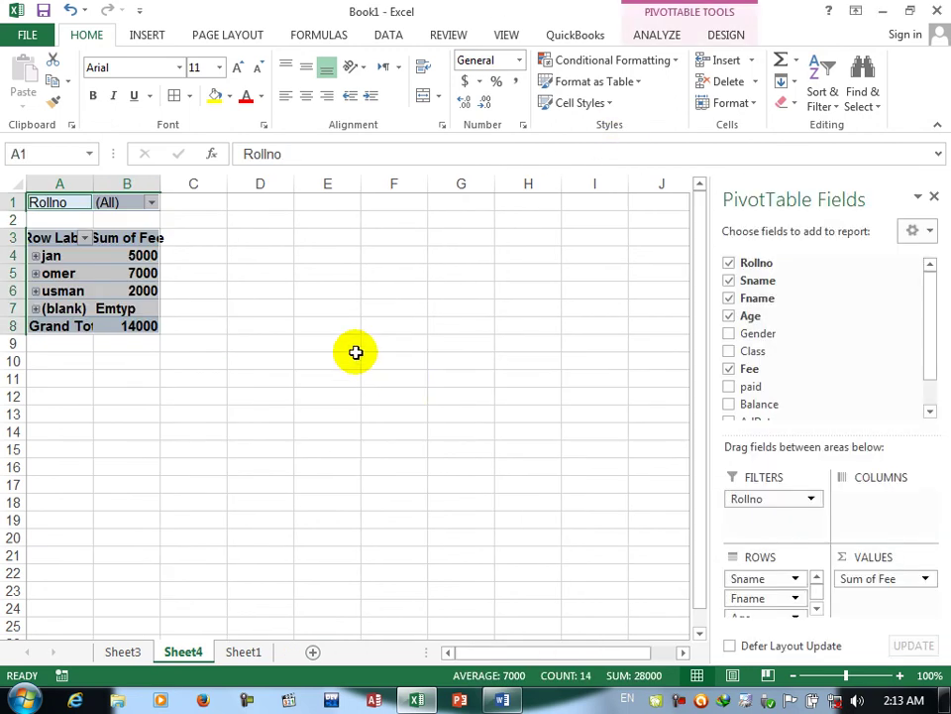
View the chart types offered for a PivotChart from the Sheet4 pivot table, and close the dialog without inserting one.
{"action": "left_click", "coordinate": [657, 34]}
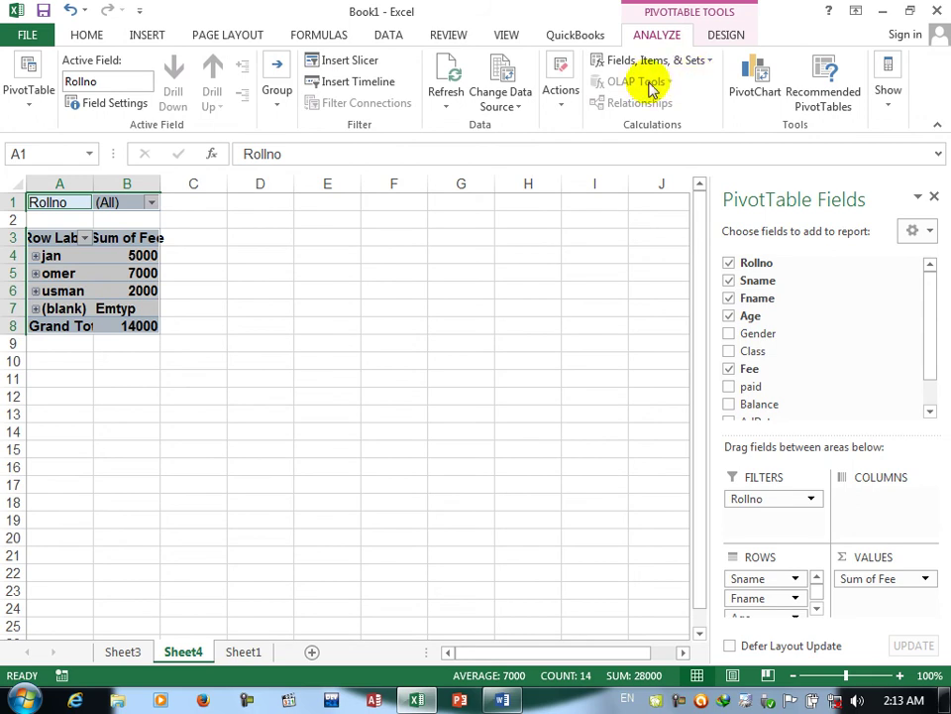
{"action": "left_click", "coordinate": [709, 63]}
{"action": "left_click", "coordinate": [710, 62]}
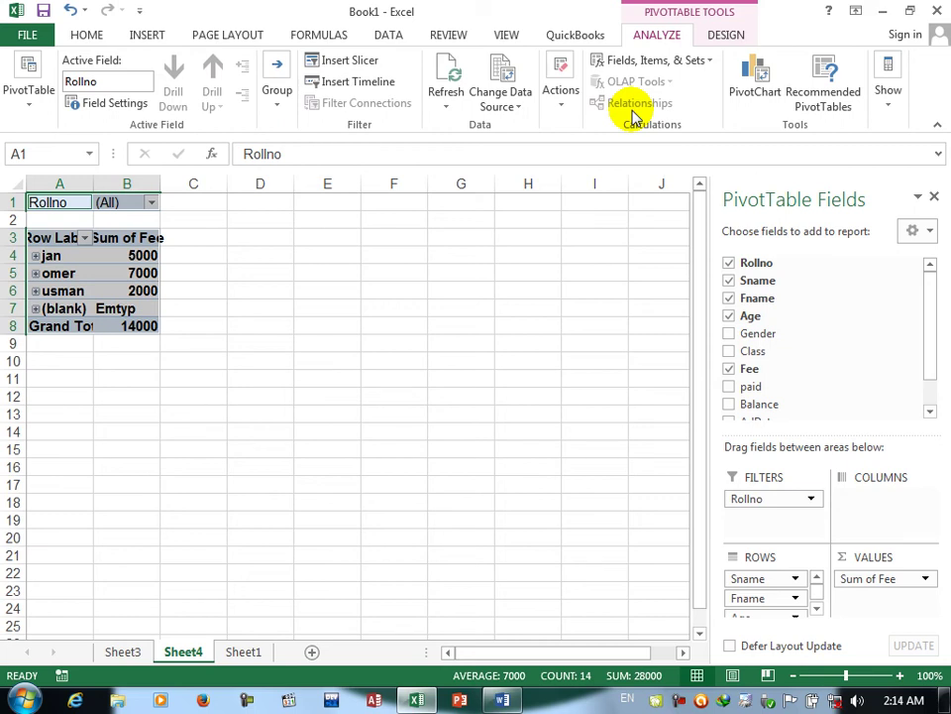
{"action": "left_click", "coordinate": [764, 93]}
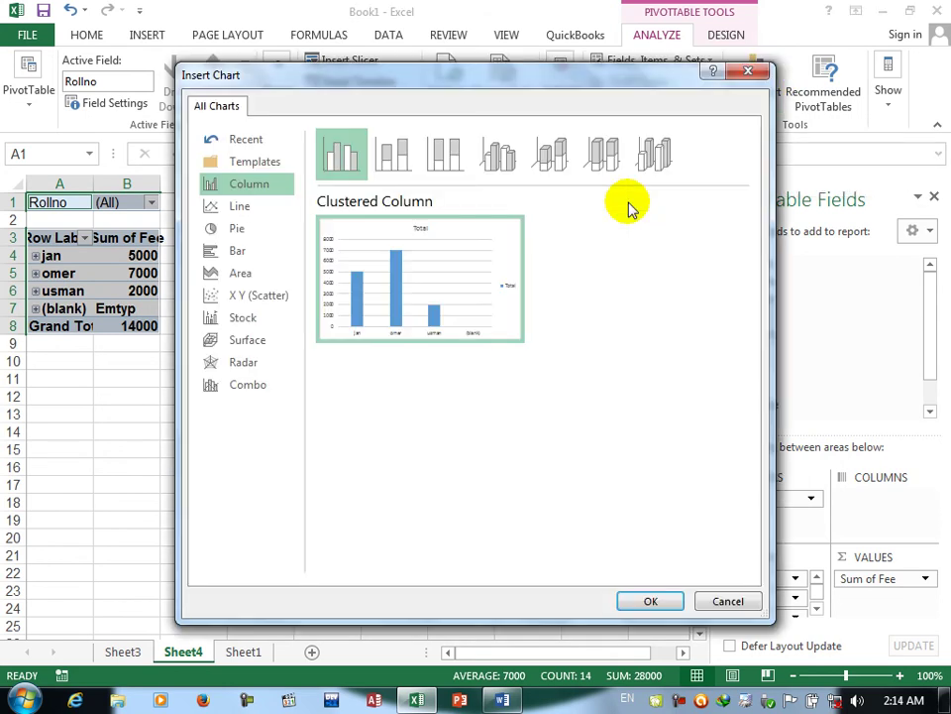
{"action": "left_click", "coordinate": [747, 73]}
Run Recommended PivotTables on the Sheet4 pivot table and accept a blank PivotTable.
{"action": "left_click", "coordinate": [821, 87]}
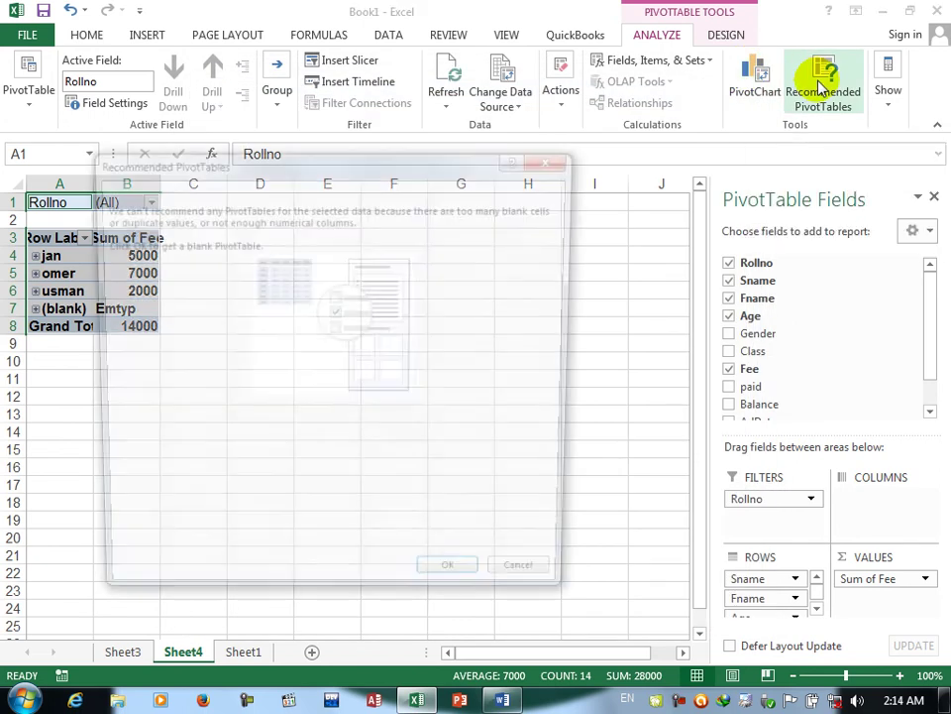
{"action": "left_click", "coordinate": [456, 588]}
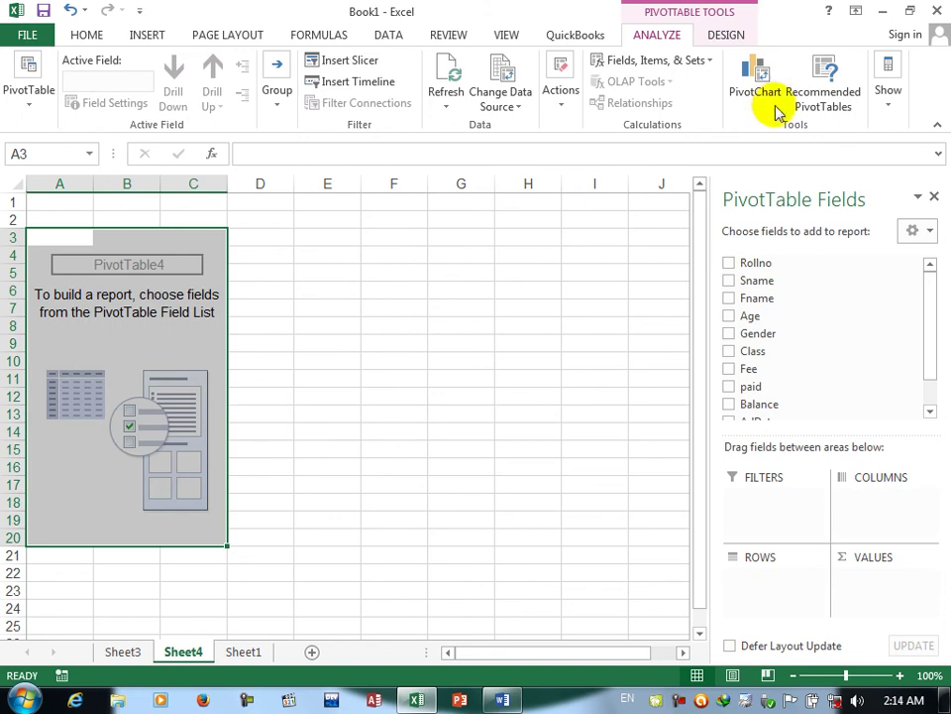
Hide the PivotTable field list on Sheet4, show it again, and view the available show options.
{"action": "left_click", "coordinate": [897, 107]}
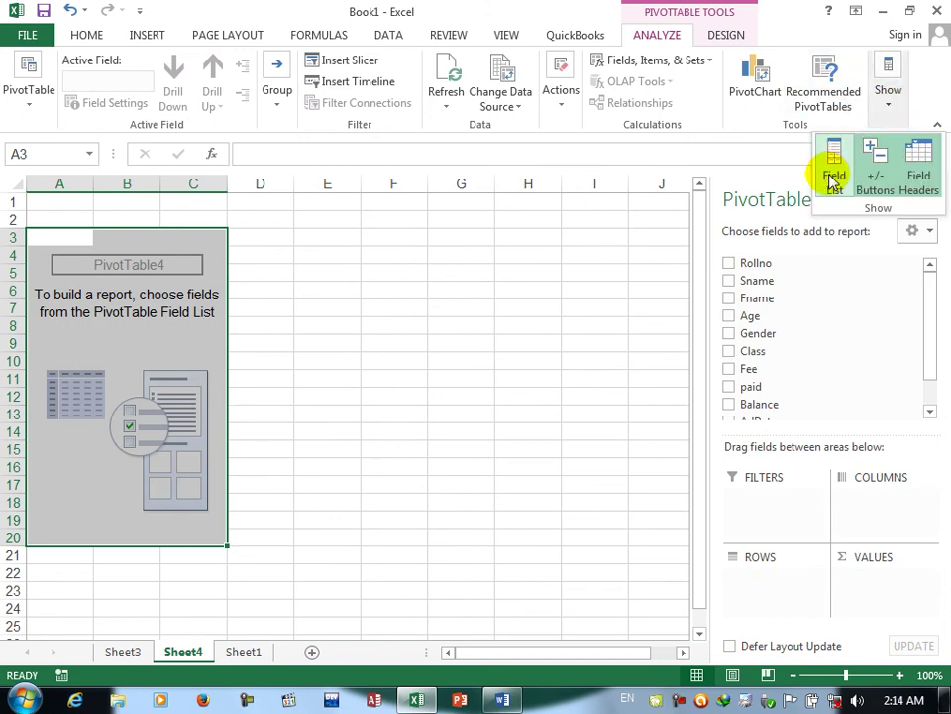
{"action": "left_click", "coordinate": [832, 173]}
{"action": "left_click", "coordinate": [891, 104]}
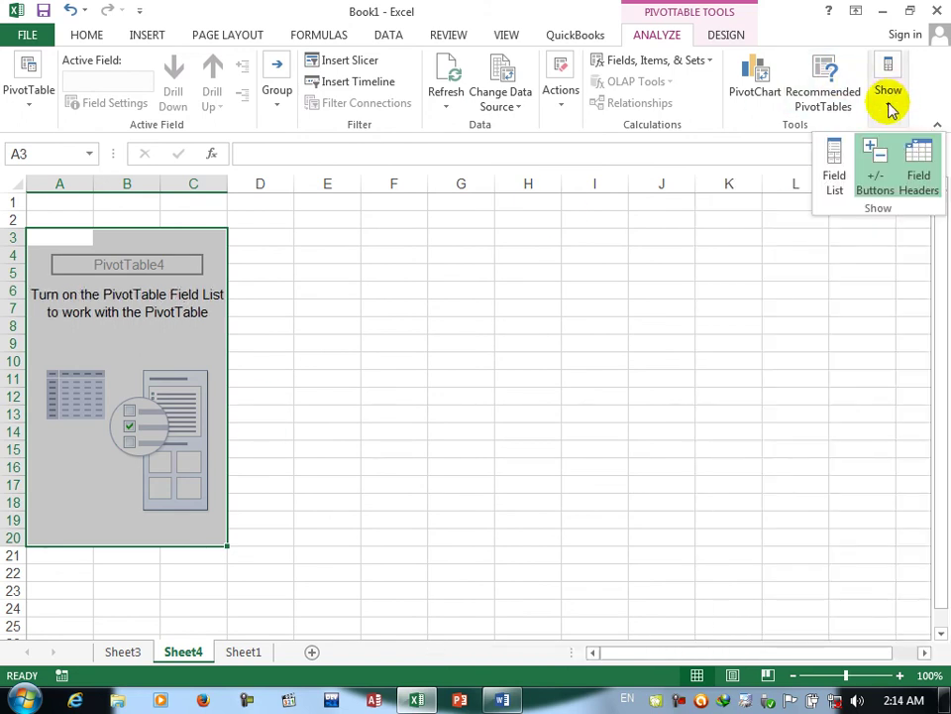
{"action": "left_click", "coordinate": [834, 174]}
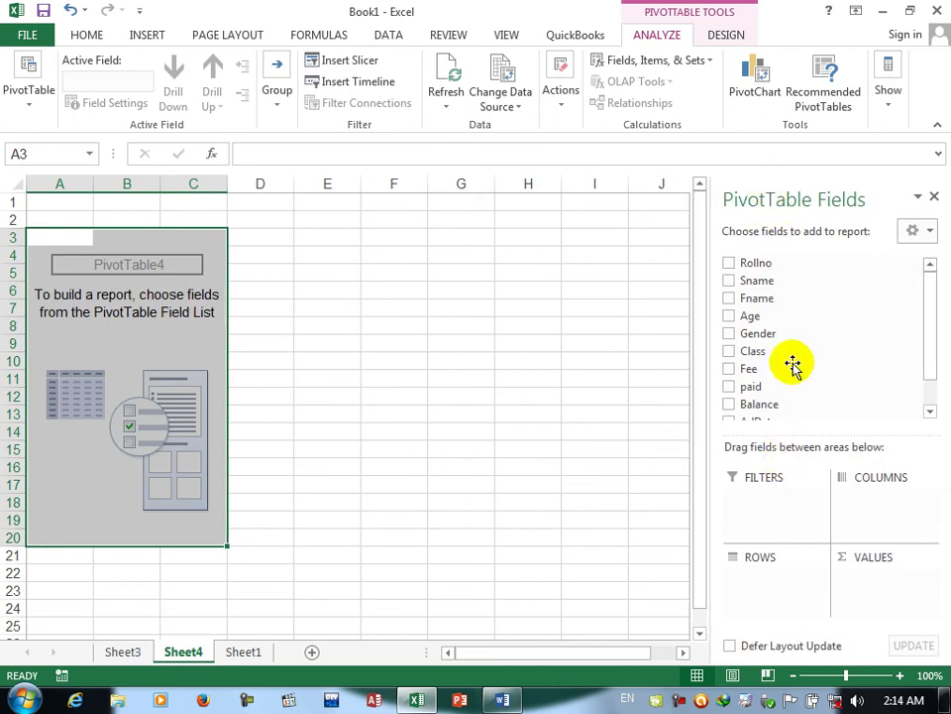
{"action": "left_click", "coordinate": [890, 104]}
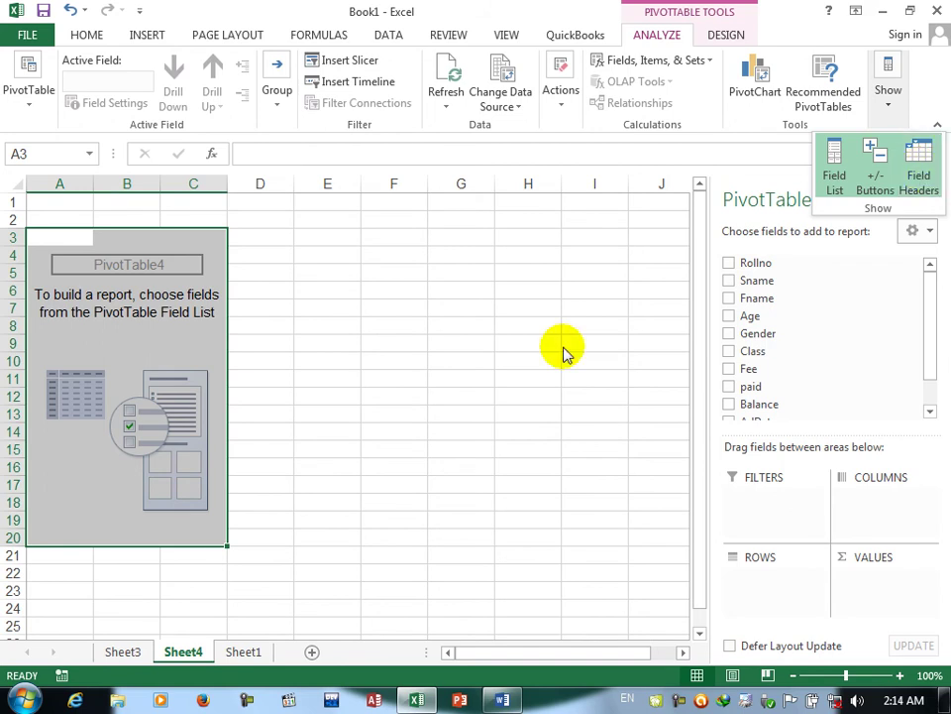
{"action": "left_click", "coordinate": [815, 229]}
On the Sheet3 pivot table, try hiding subtotals and showing them at the bottom of the group, ending with the top of the group.
{"action": "left_click", "coordinate": [717, 34]}
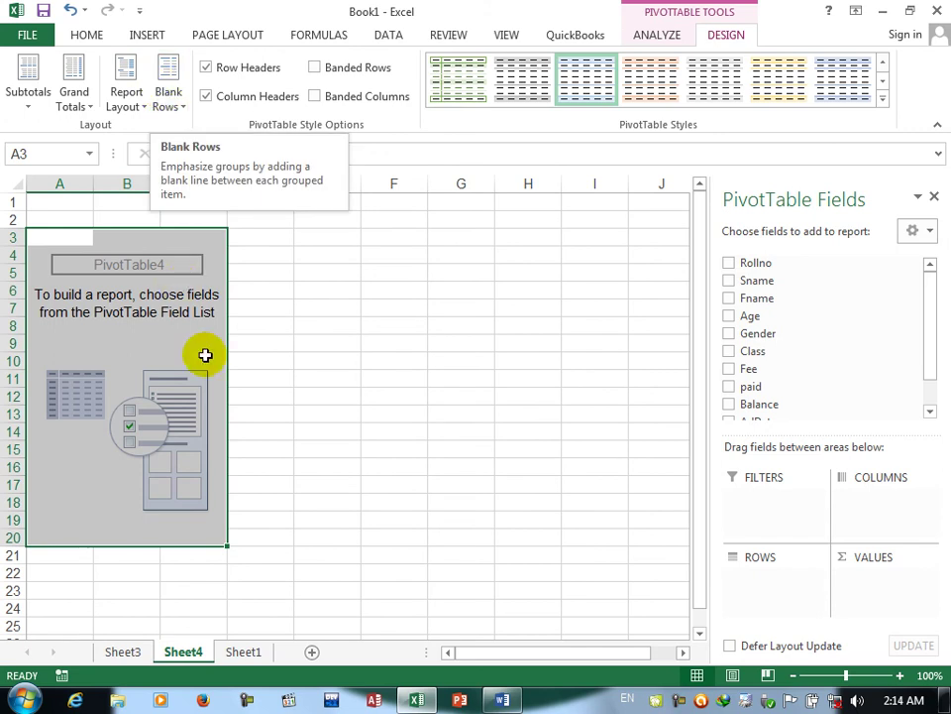
{"action": "left_click", "coordinate": [123, 651]}
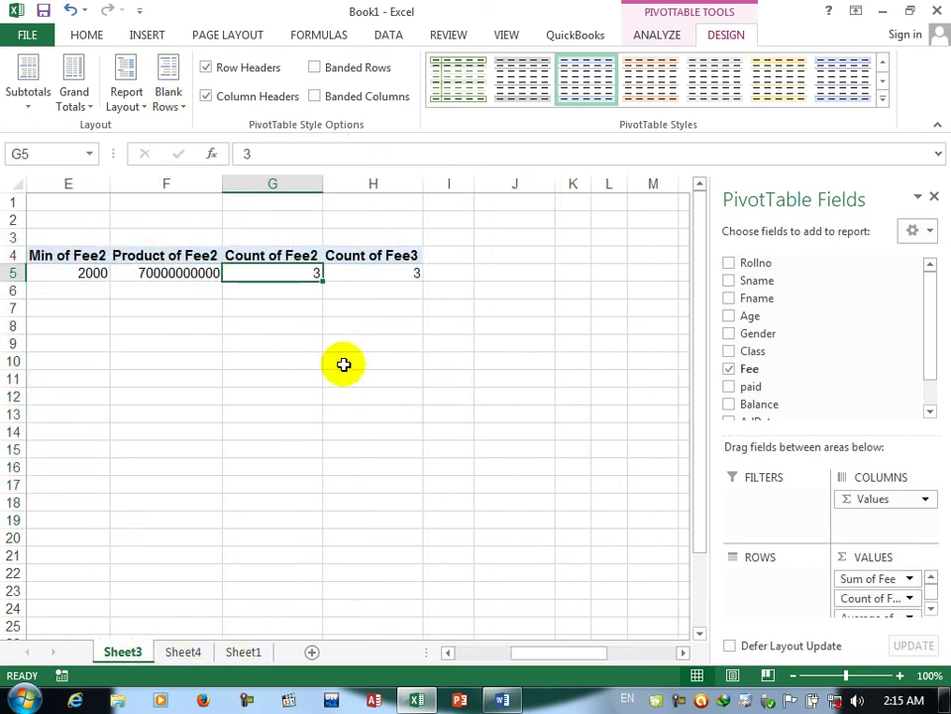
{"action": "left_click", "coordinate": [23, 108]}
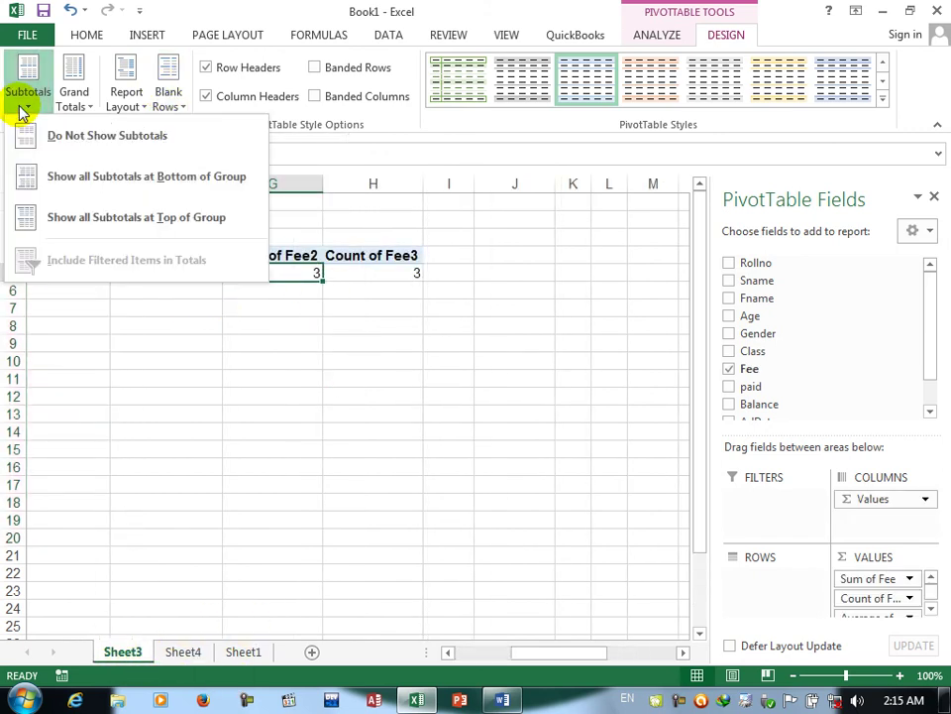
{"action": "left_click", "coordinate": [63, 145]}
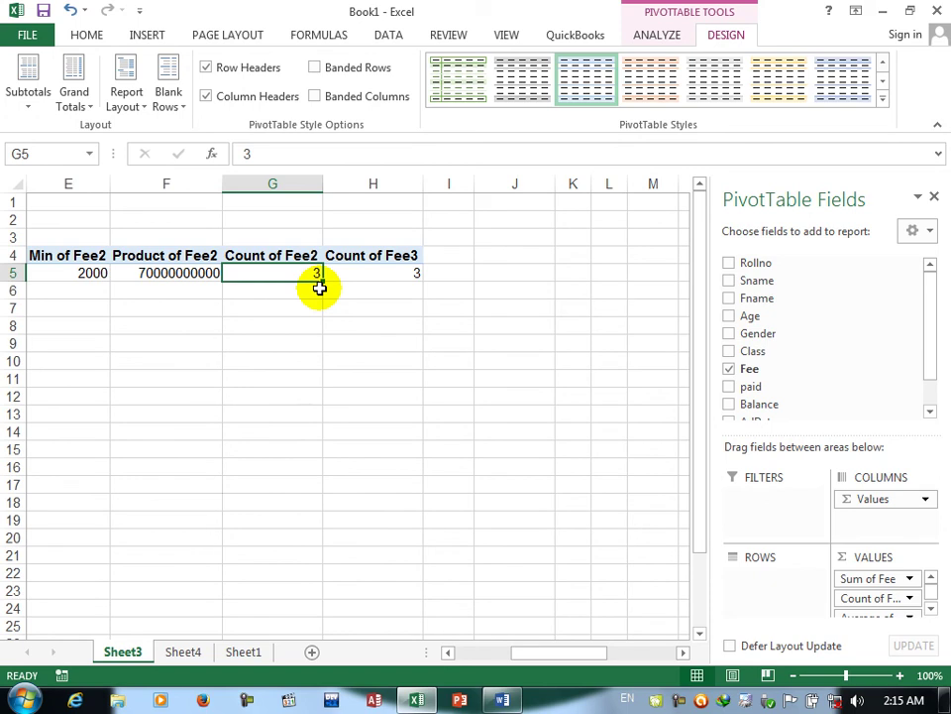
{"action": "left_click", "coordinate": [30, 102]}
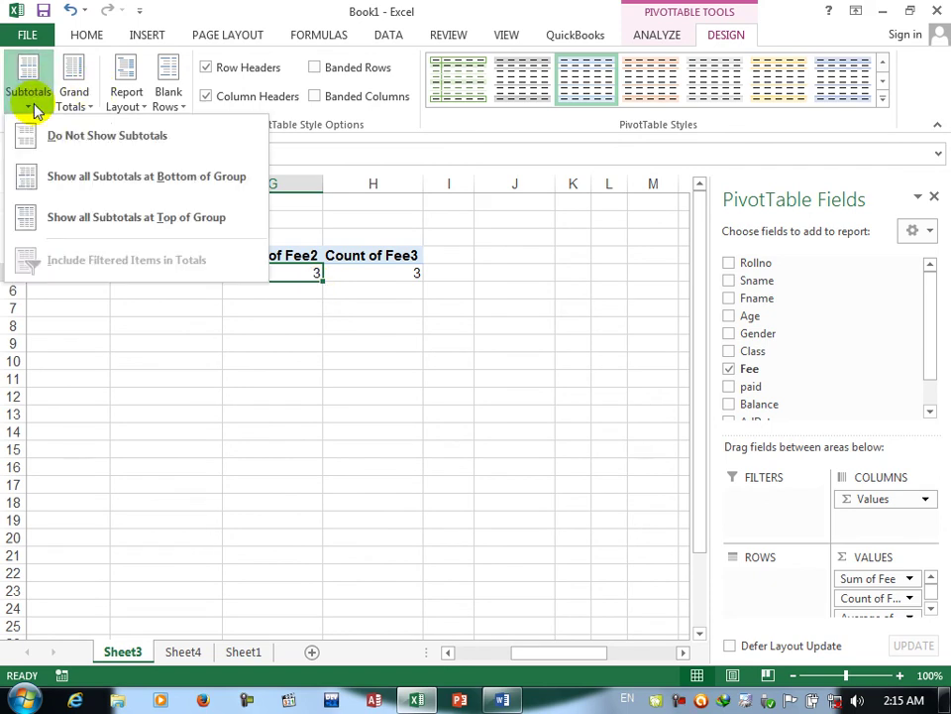
{"action": "left_click", "coordinate": [49, 179]}
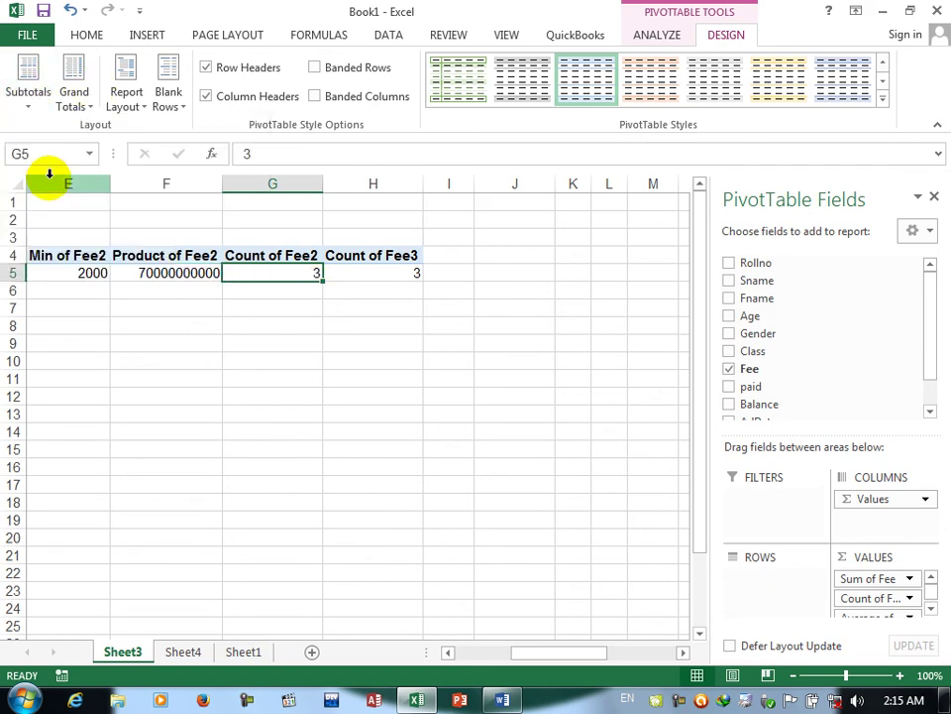
{"action": "left_click", "coordinate": [24, 102]}
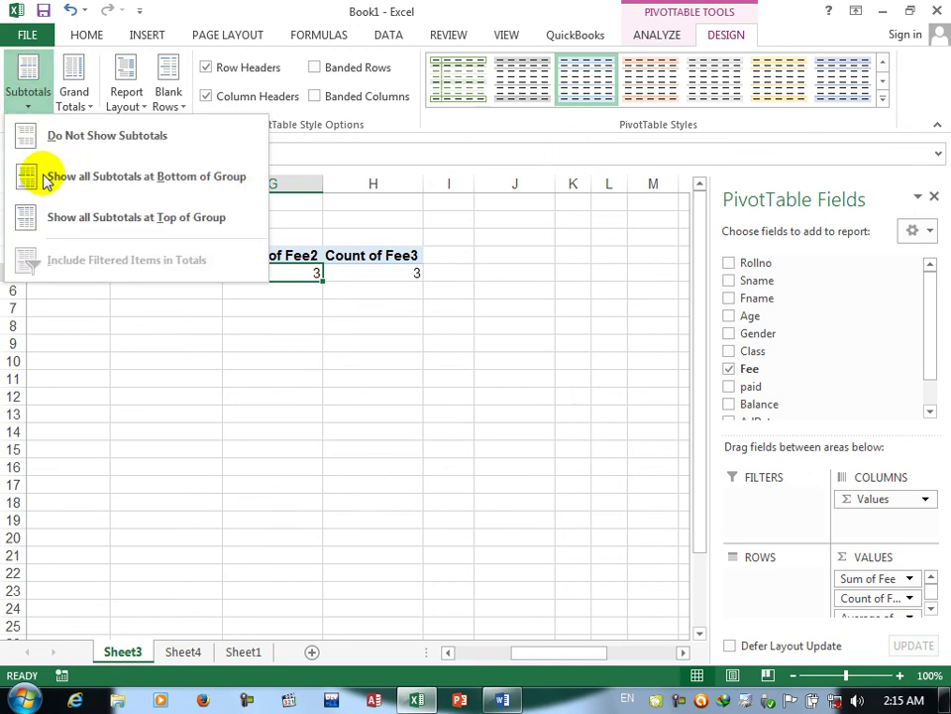
{"action": "left_click", "coordinate": [77, 224]}
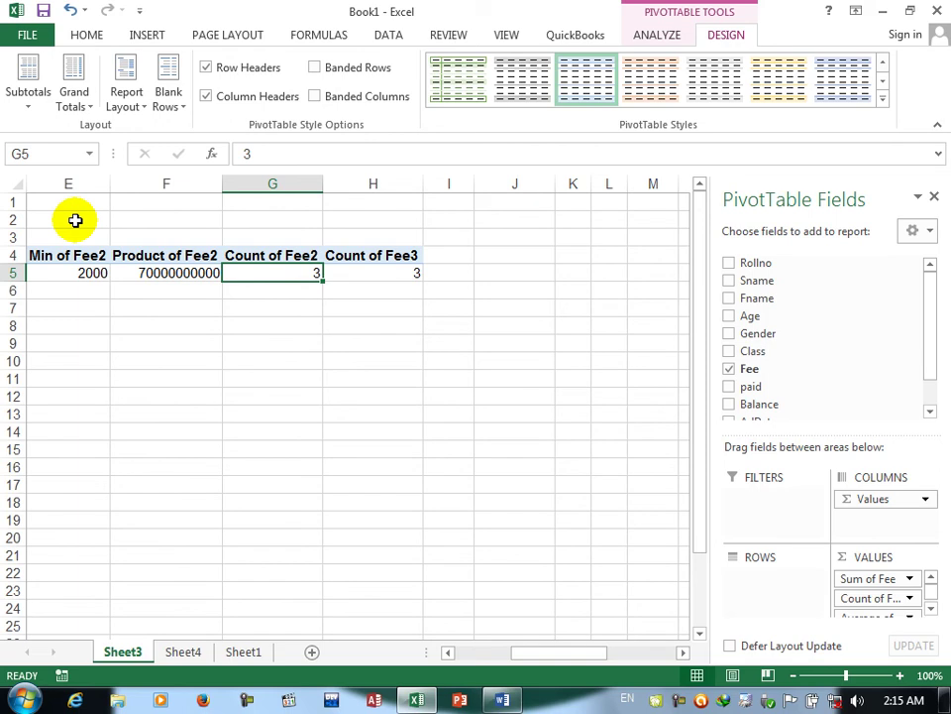
Try the Sheet3 pivot table's grand totals off, set them on for columns only, and show the report in compact form.
{"action": "left_click", "coordinate": [78, 104]}
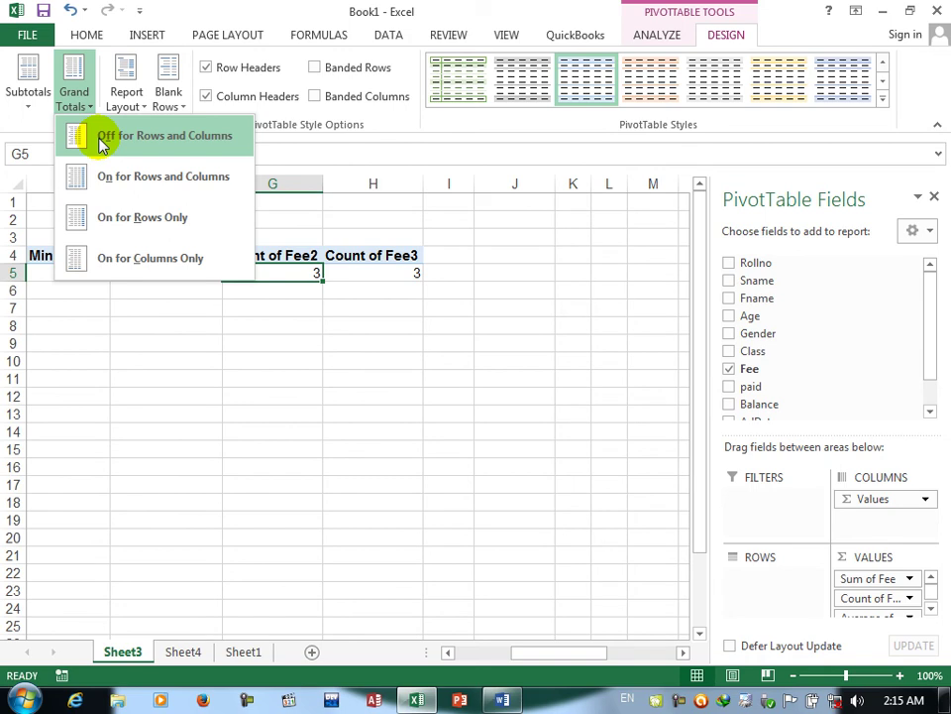
{"action": "left_click", "coordinate": [102, 139]}
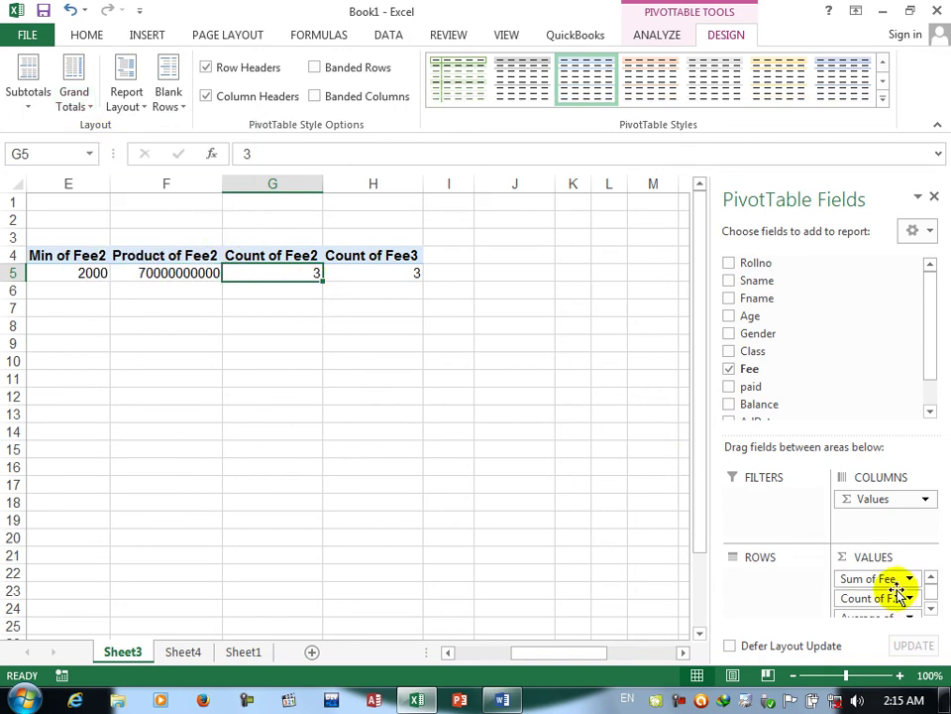
{"action": "left_click", "coordinate": [75, 99]}
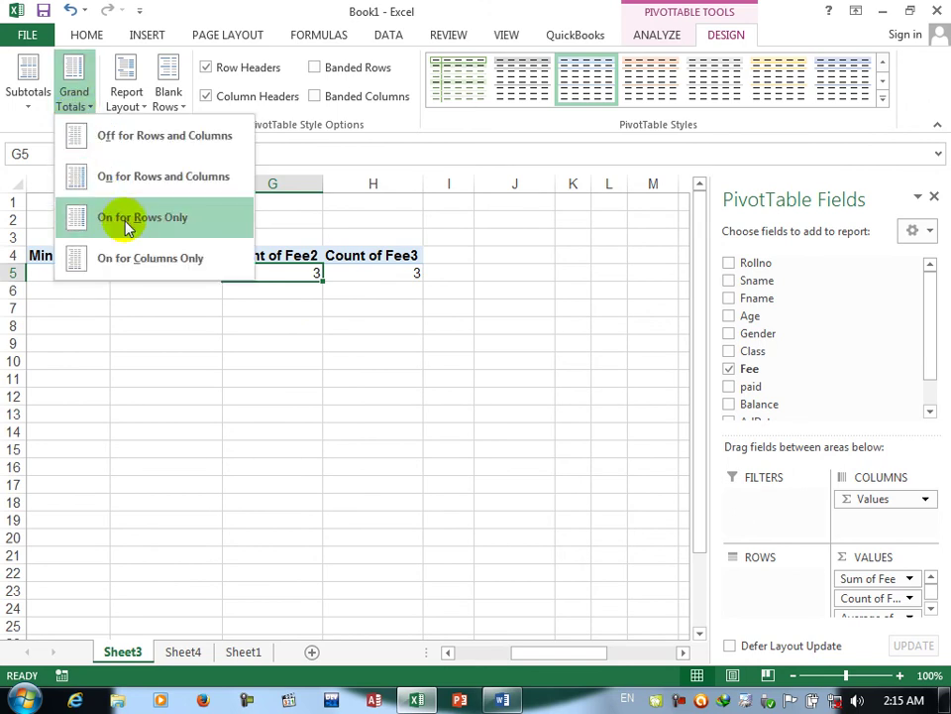
{"action": "left_click", "coordinate": [181, 273]}
{"action": "left_click", "coordinate": [127, 99]}
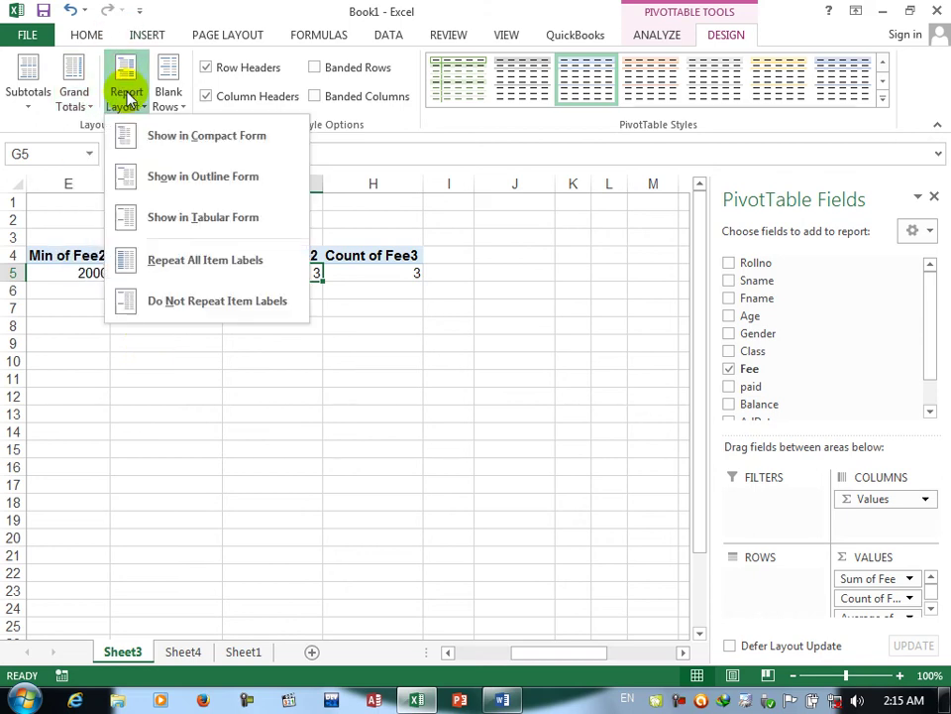
{"action": "left_click", "coordinate": [154, 142]}
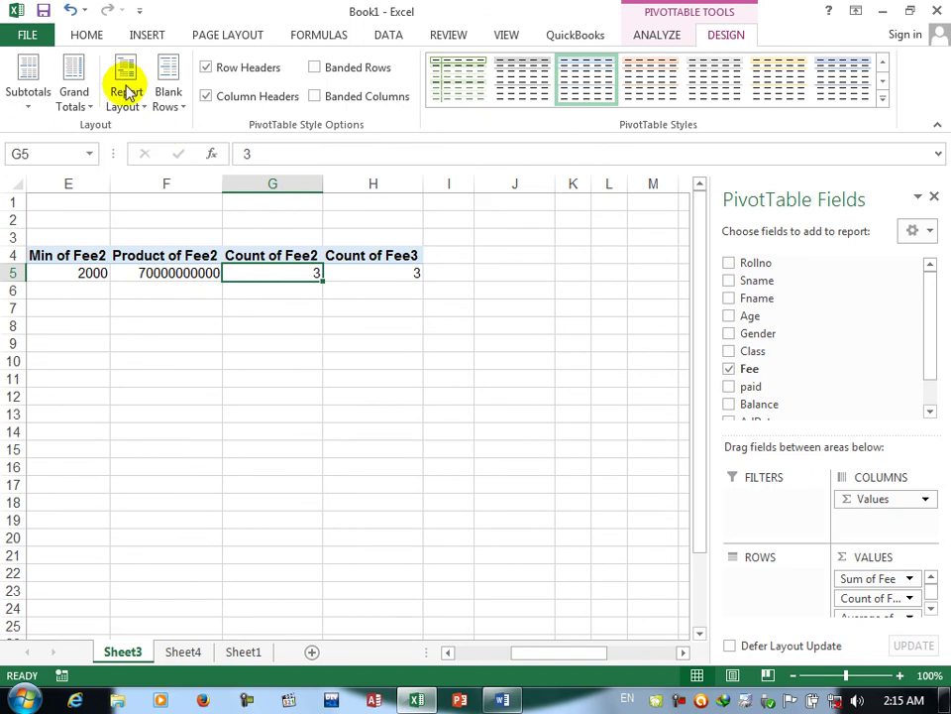
Select the Sum of Fee pivot table on Sheet1 and try its report layout in outline form, ending with tabular form.
{"action": "left_click", "coordinate": [184, 651]}
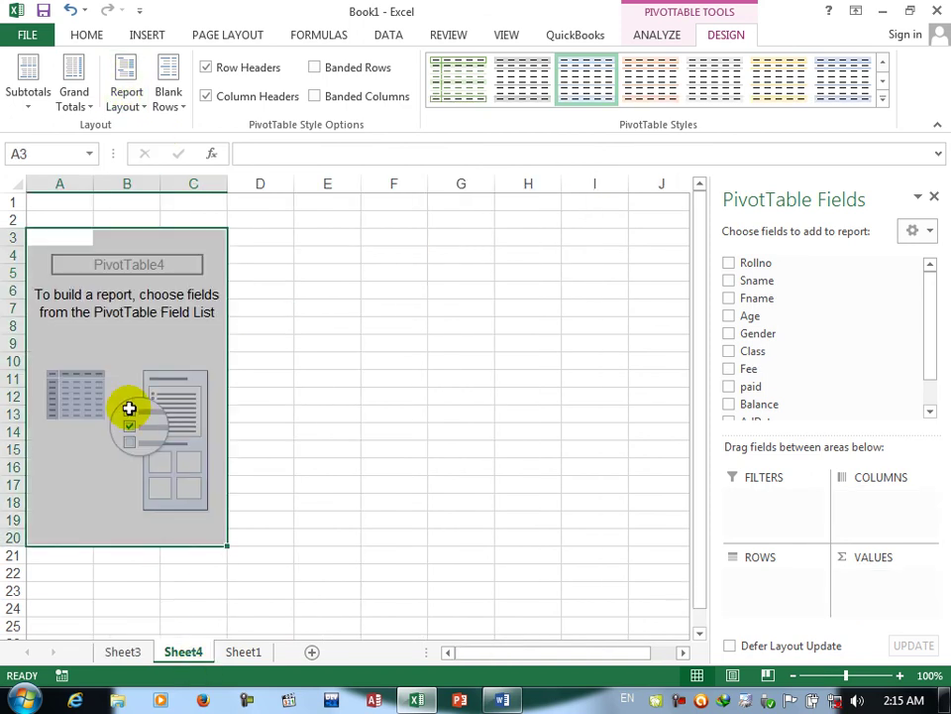
{"action": "left_click", "coordinate": [250, 653]}
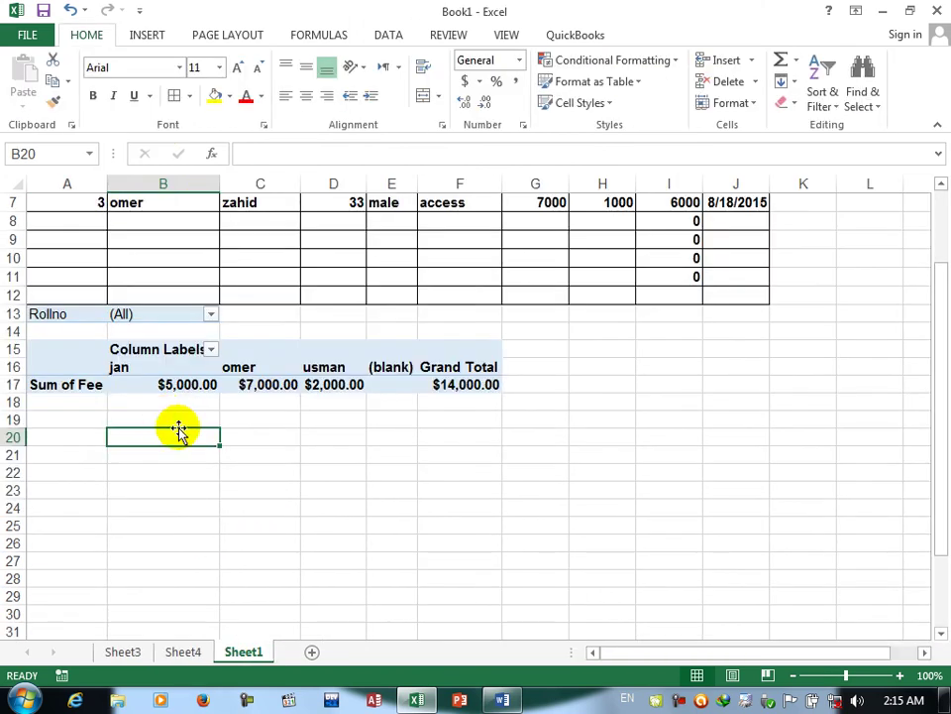
{"action": "left_click_drag", "start_coordinate": [74, 365], "coordinate": [458, 436]}
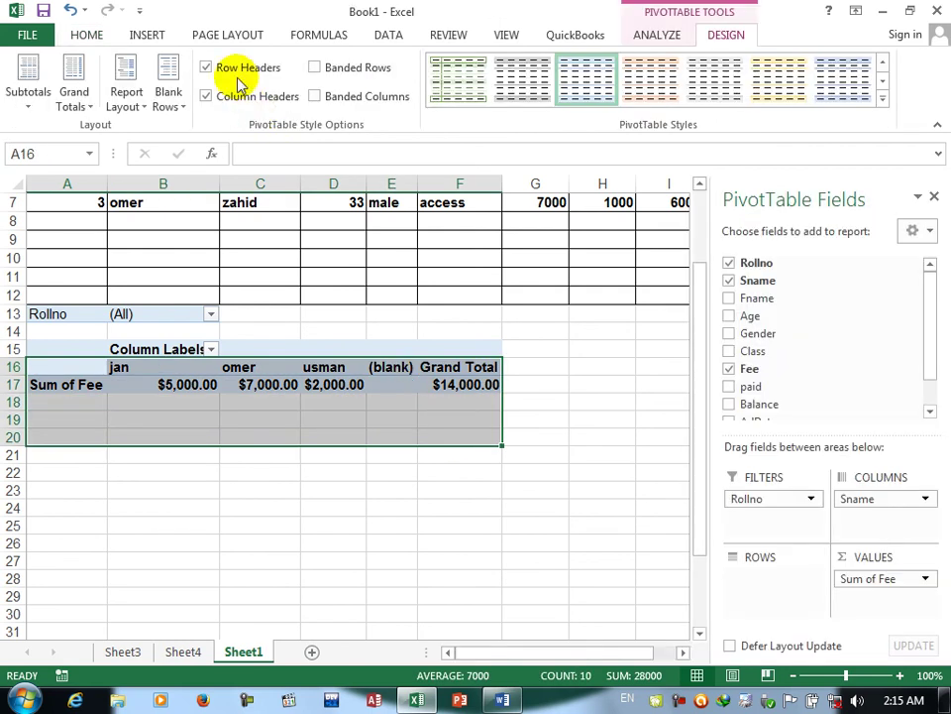
{"action": "left_click", "coordinate": [127, 111]}
{"action": "left_click", "coordinate": [159, 176]}
{"action": "left_click", "coordinate": [130, 97]}
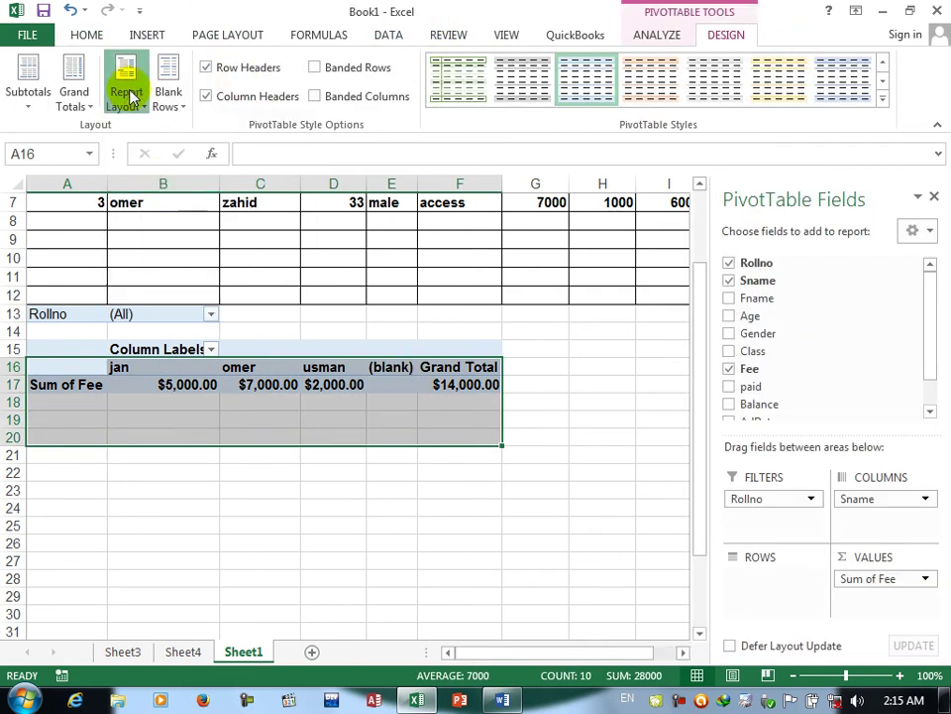
{"action": "left_click", "coordinate": [159, 218]}
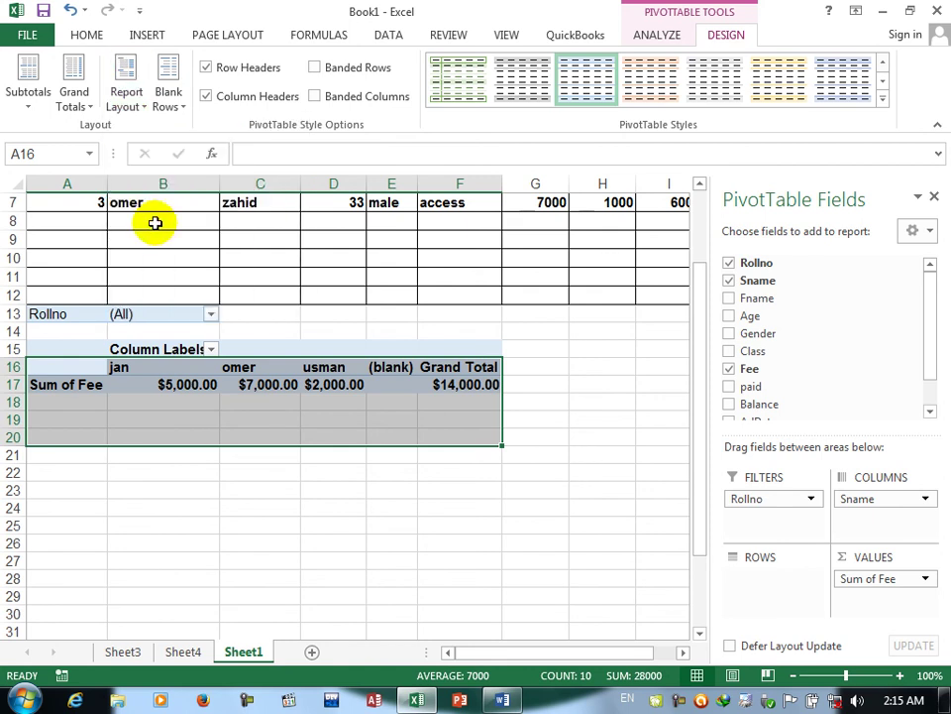
Set the Sheet1 pivot table's report layout to repeat all item labels.
{"action": "left_click", "coordinate": [126, 99]}
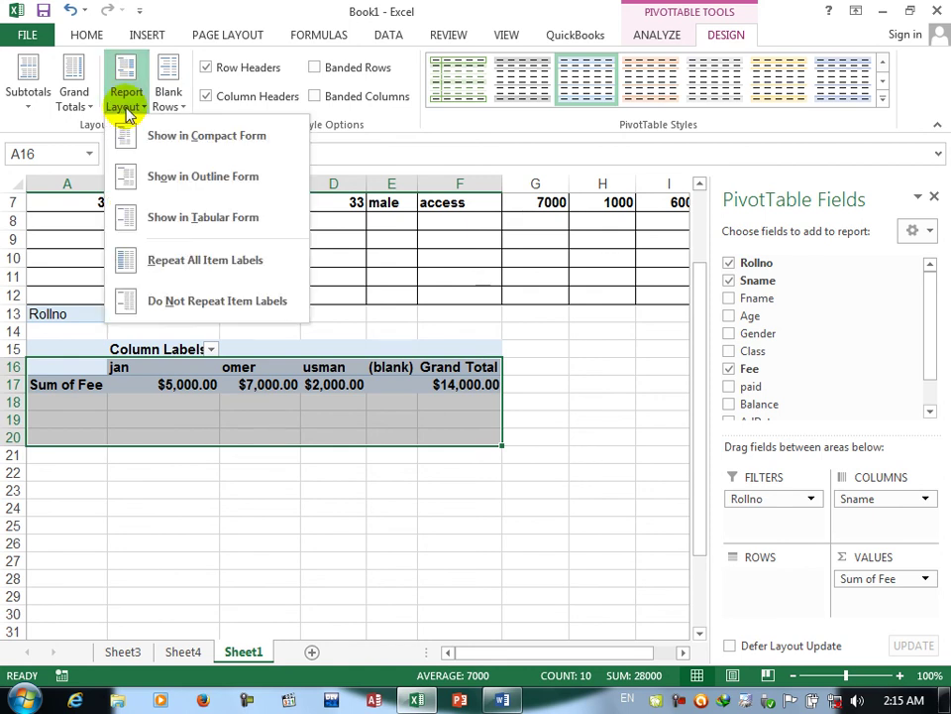
{"action": "left_click", "coordinate": [159, 272]}
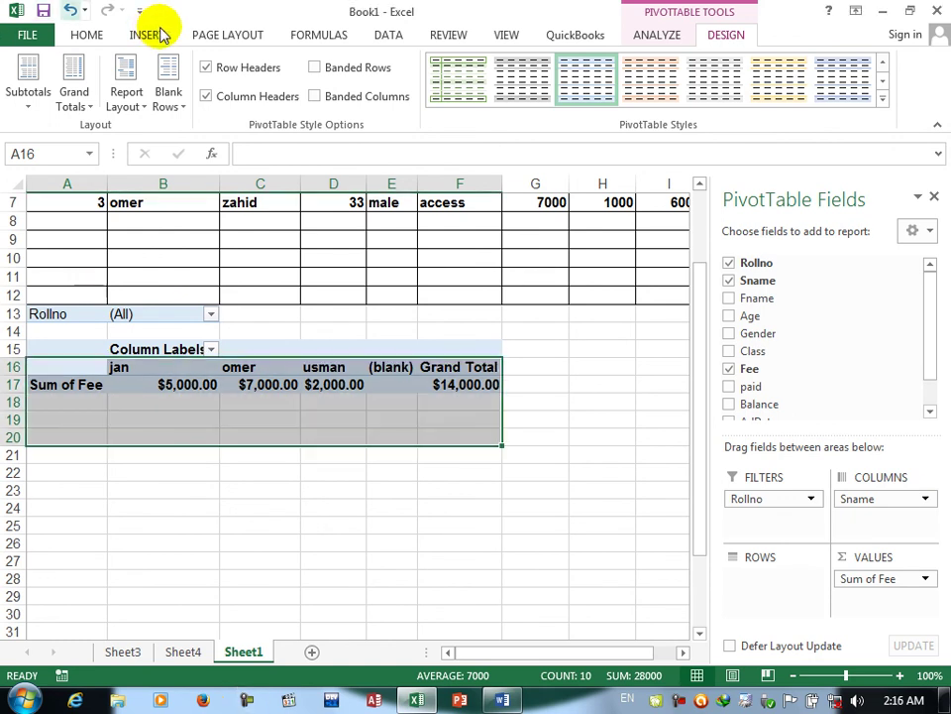
{"action": "left_click", "coordinate": [134, 106]}
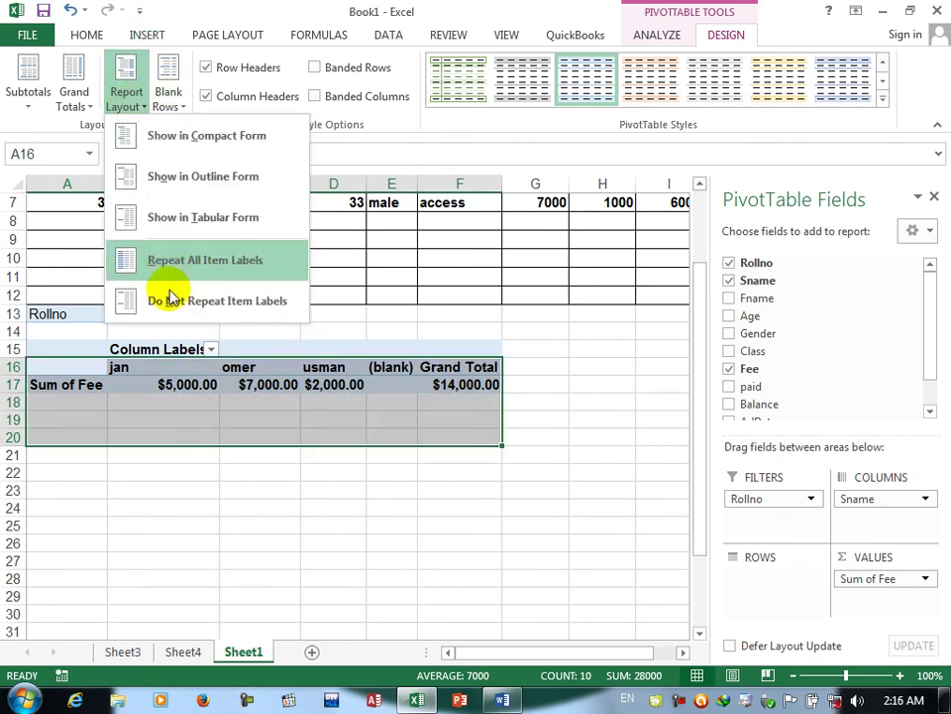
{"action": "left_click", "coordinate": [169, 270]}
Insert a blank line after each item in the Sheet1 pivot table, and remove the blank lines again.
{"action": "left_click", "coordinate": [165, 92]}
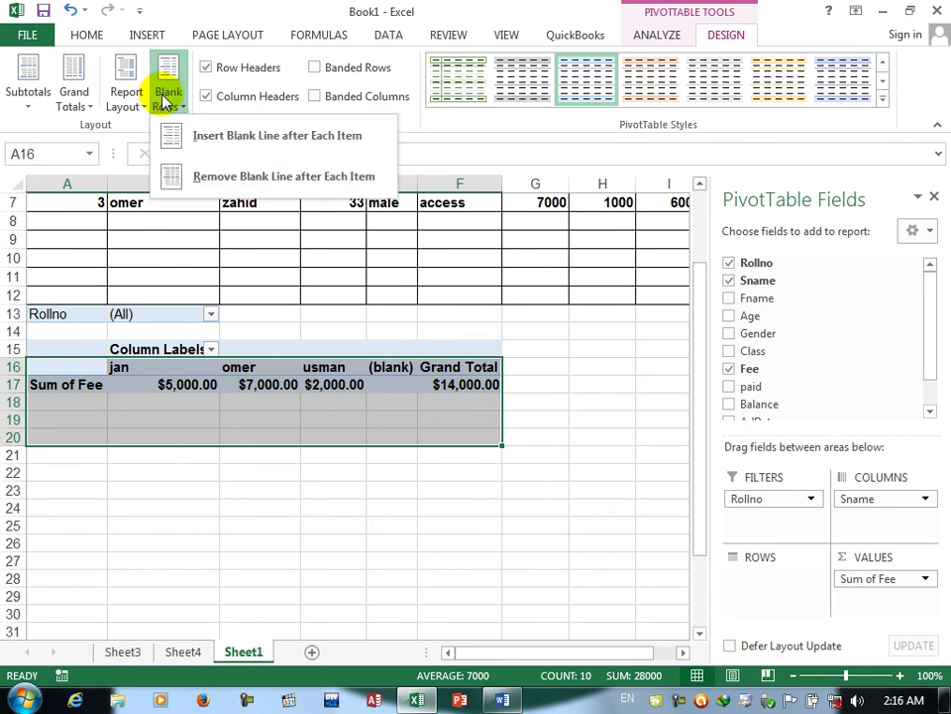
{"action": "left_click", "coordinate": [189, 139]}
{"action": "left_click", "coordinate": [169, 99]}
{"action": "left_click", "coordinate": [196, 174]}
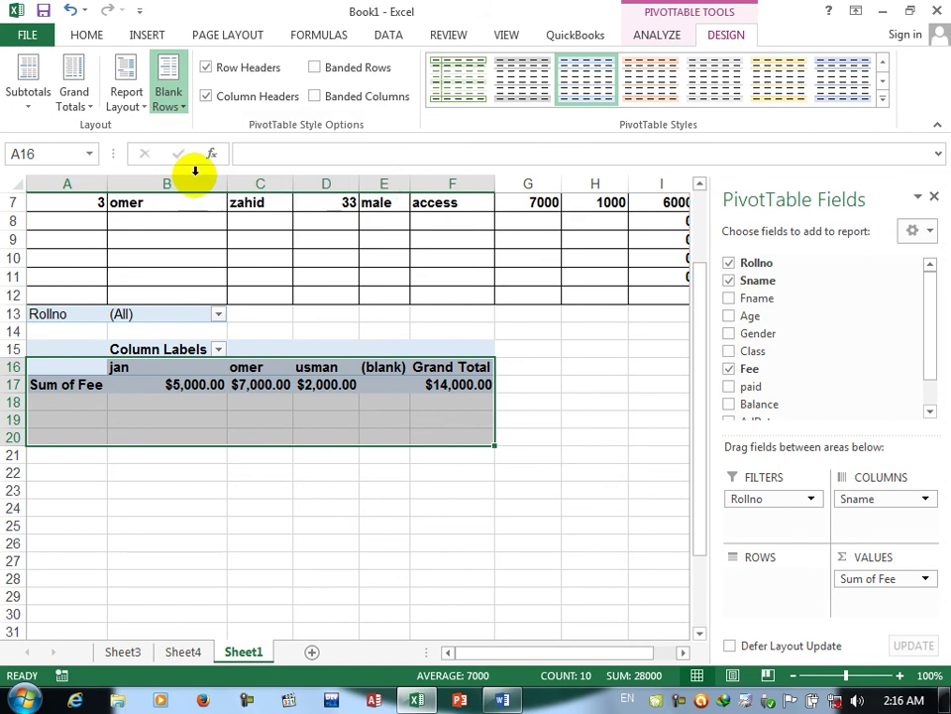
Toggle the Sheet1 pivot table's row headers style off and back on, enable banded rows, and disable column headers.
{"action": "left_click", "coordinate": [227, 77]}
{"action": "left_click", "coordinate": [229, 79]}
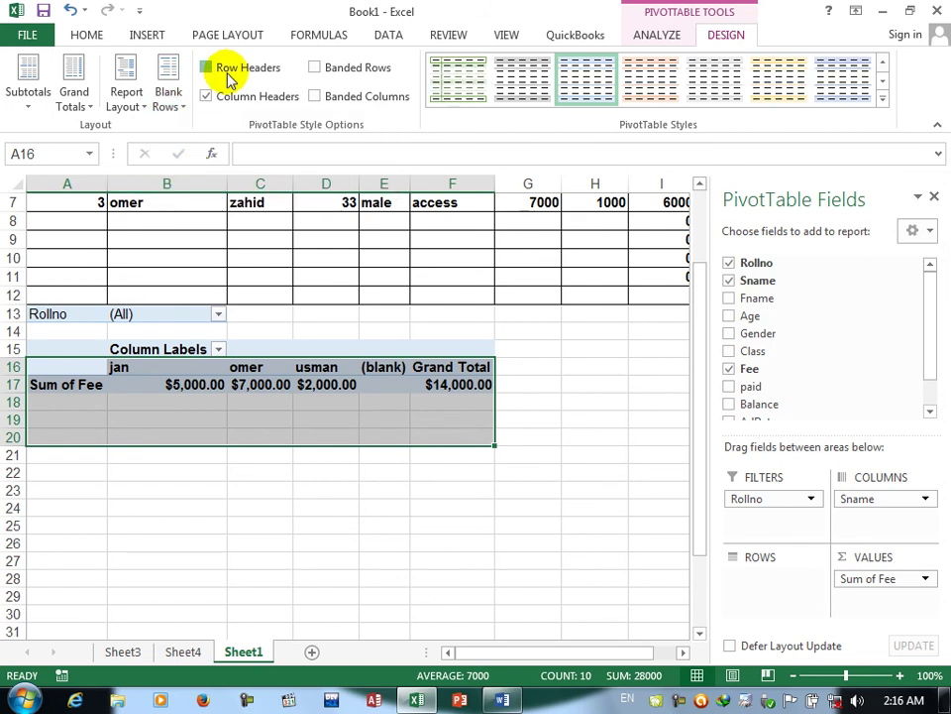
{"action": "left_click", "coordinate": [216, 69]}
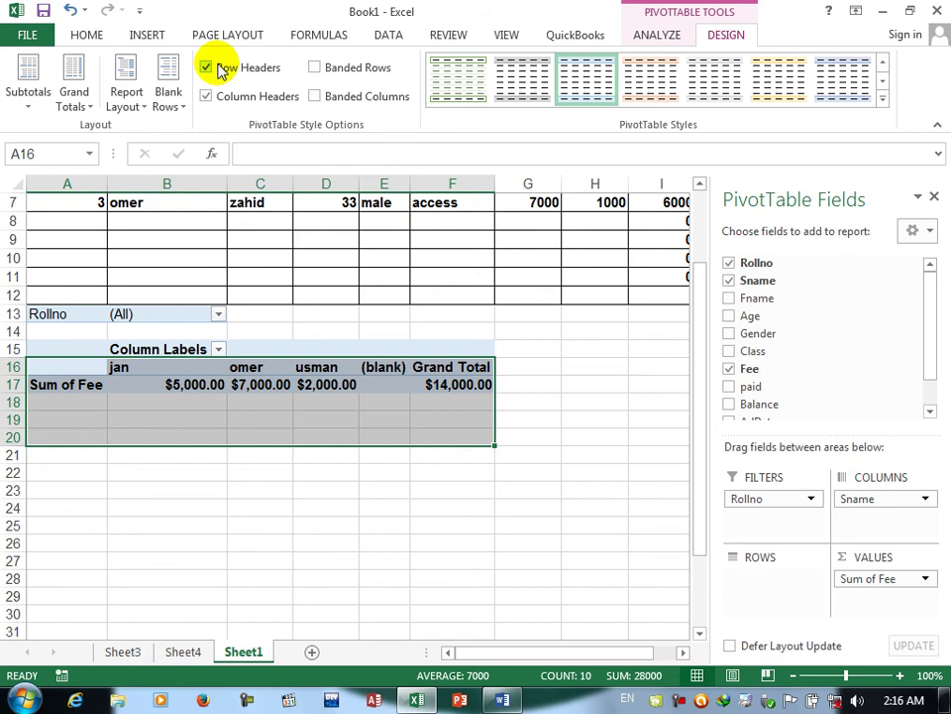
{"action": "left_click", "coordinate": [328, 70]}
{"action": "left_click", "coordinate": [234, 103]}
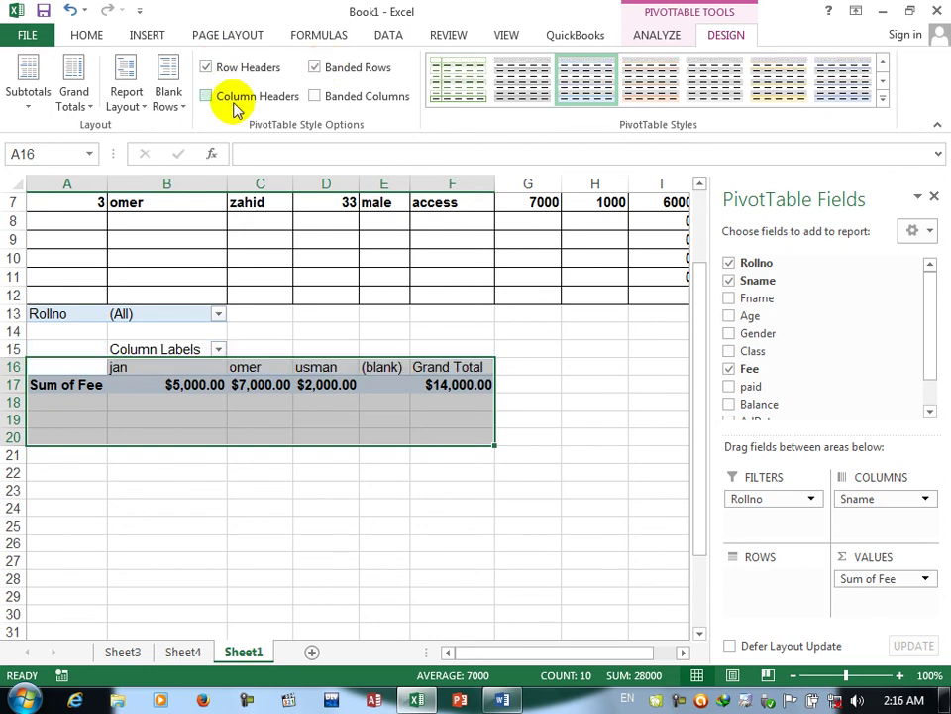
Enable column headers and banded columns in the Sheet1 pivot table, and apply a blue style from the Medium PivotTable styles.
{"action": "left_click", "coordinate": [235, 104]}
{"action": "left_click", "coordinate": [337, 103]}
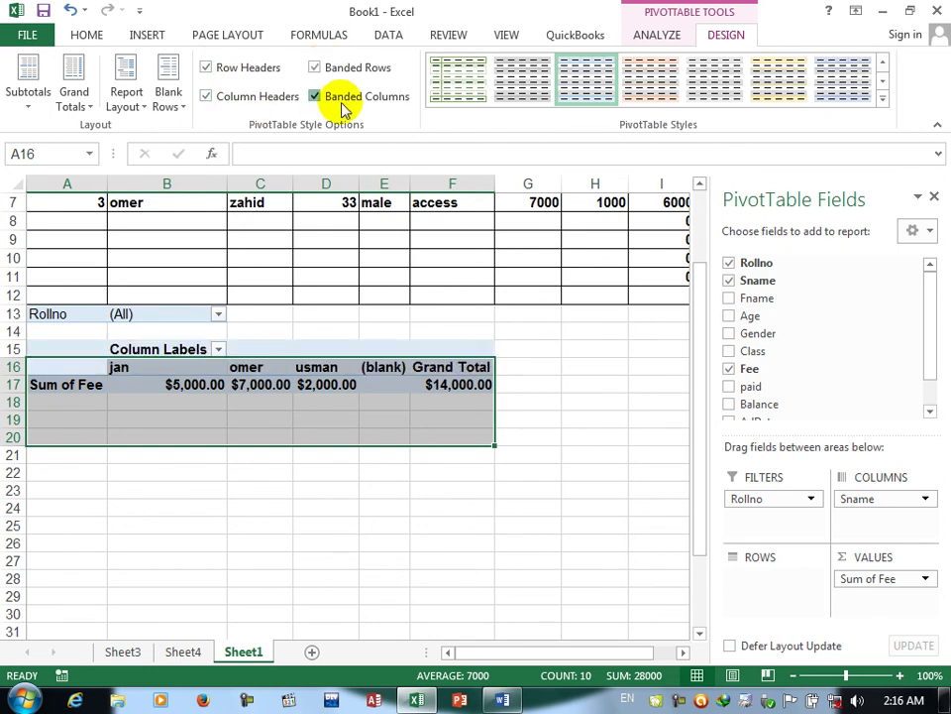
{"action": "left_click", "coordinate": [516, 84]}
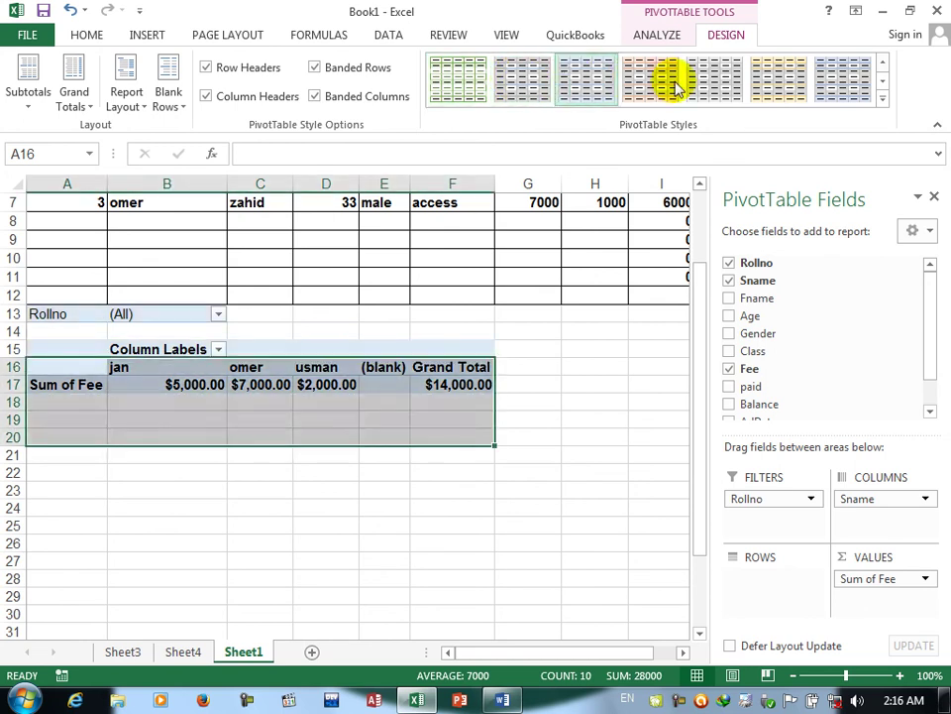
{"action": "left_click", "coordinate": [882, 99]}
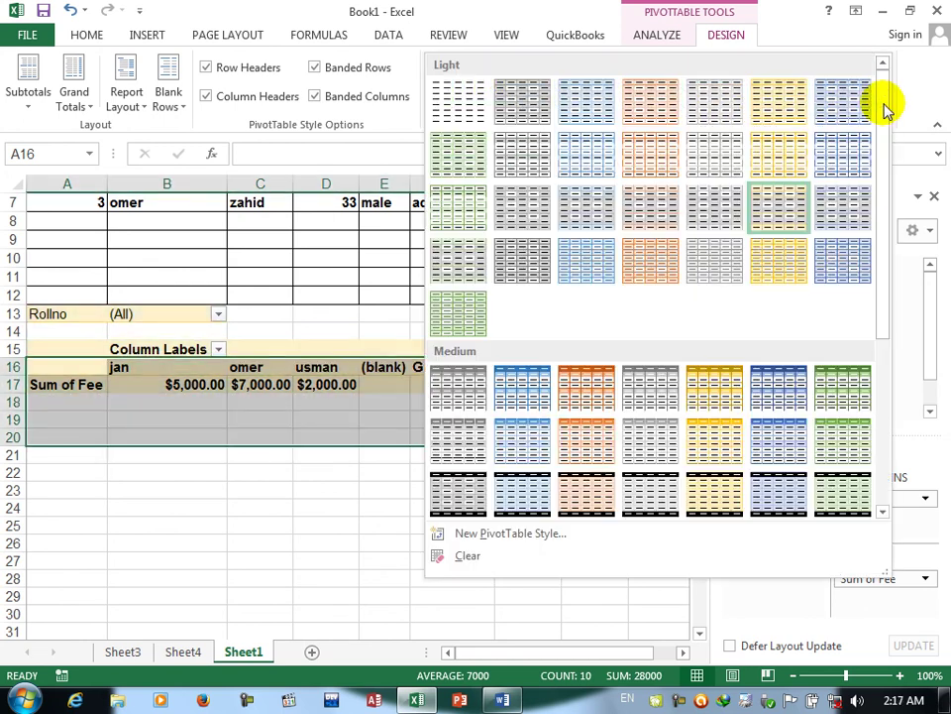
{"action": "left_click", "coordinate": [513, 397]}
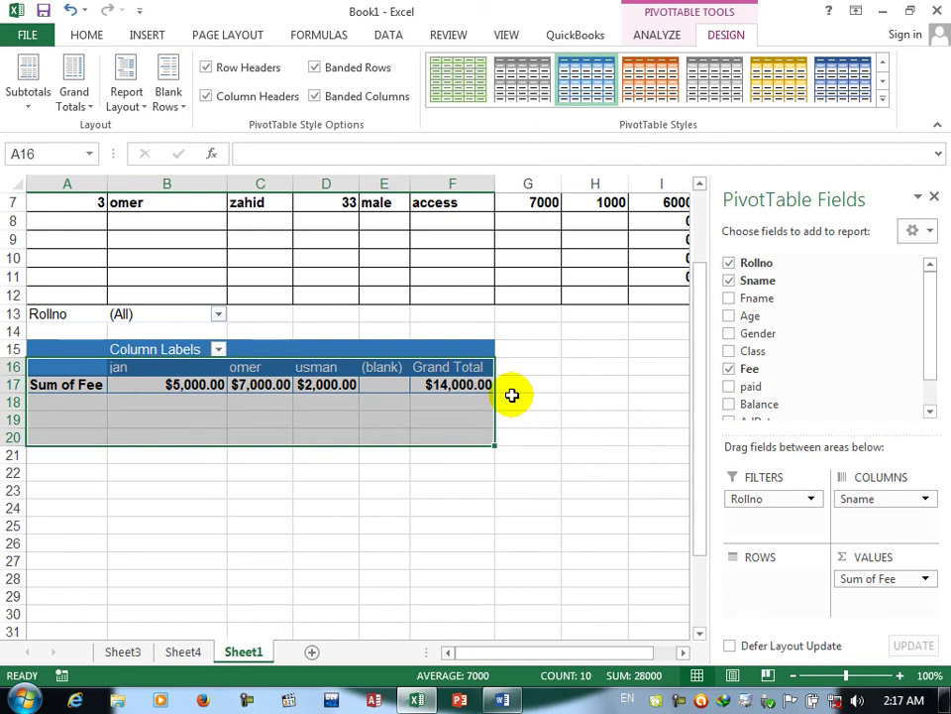
{"action": "left_click", "coordinate": [609, 524]}
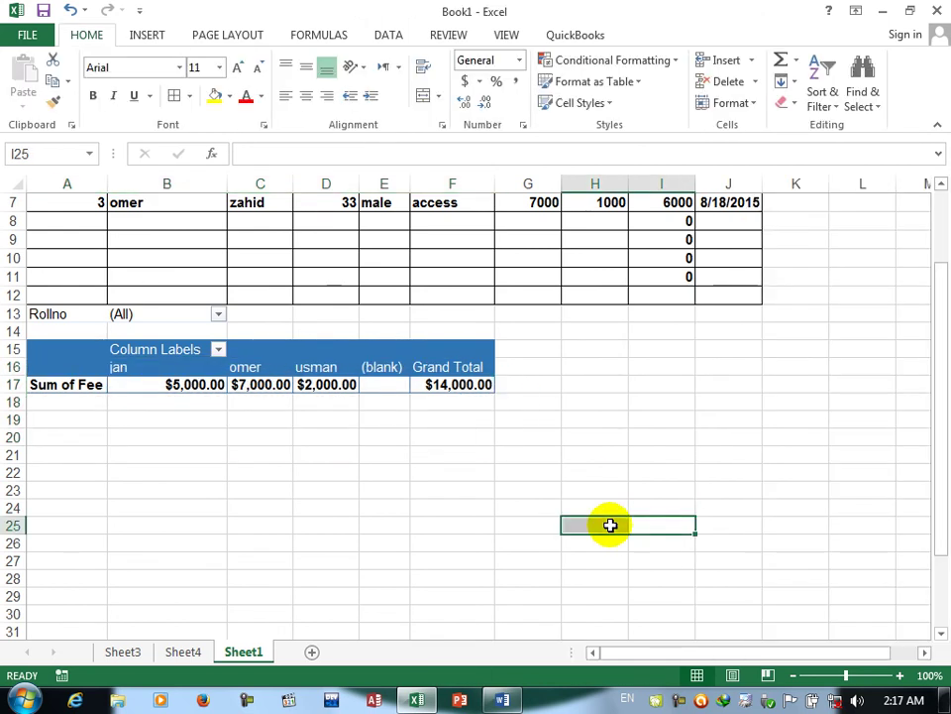
{"action": "key", "text": "ctrl+w"}
{"action": "left_click", "coordinate": [548, 389]}
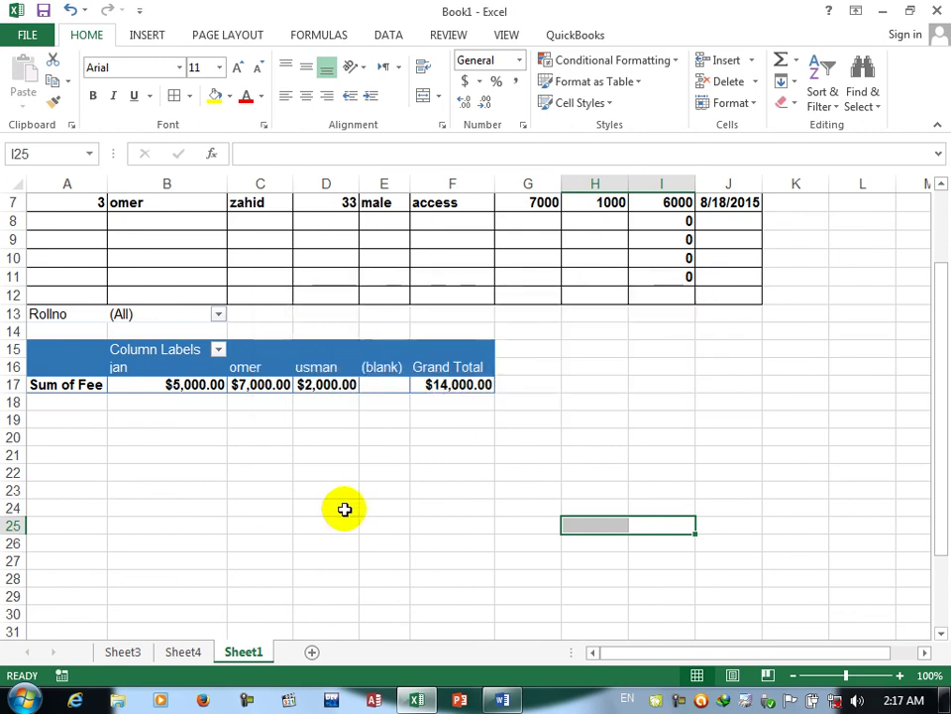
Create a blank pivot table on a new sheet through Recommended PivotTables, using Sheet1 range A4:J12 as the source.
{"action": "left_click", "coordinate": [342, 507]}
{"action": "left_click", "coordinate": [157, 44]}
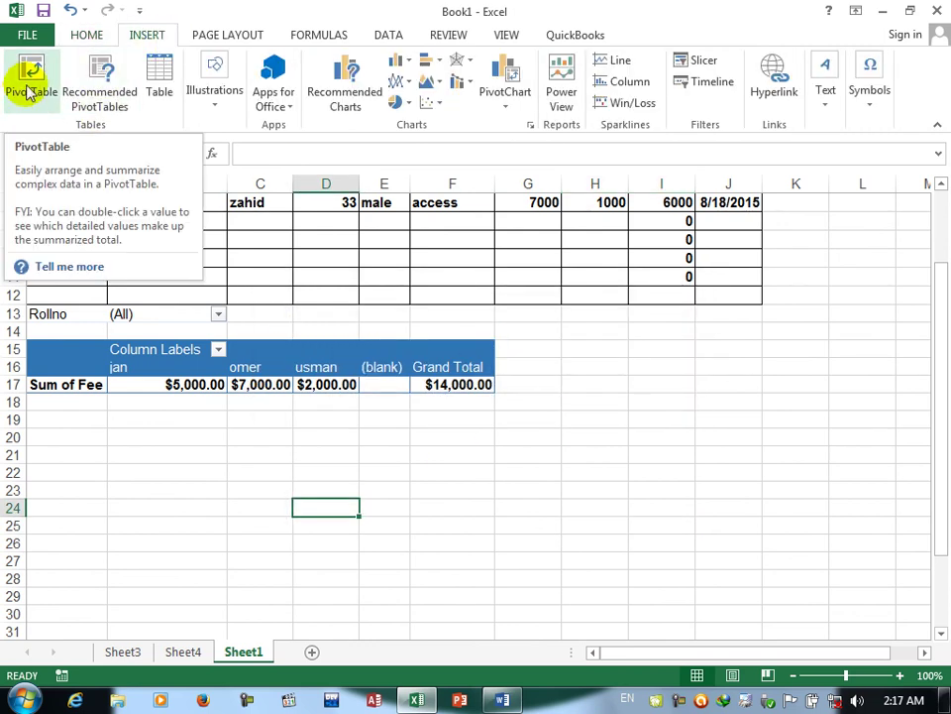
{"action": "left_click", "coordinate": [99, 99]}
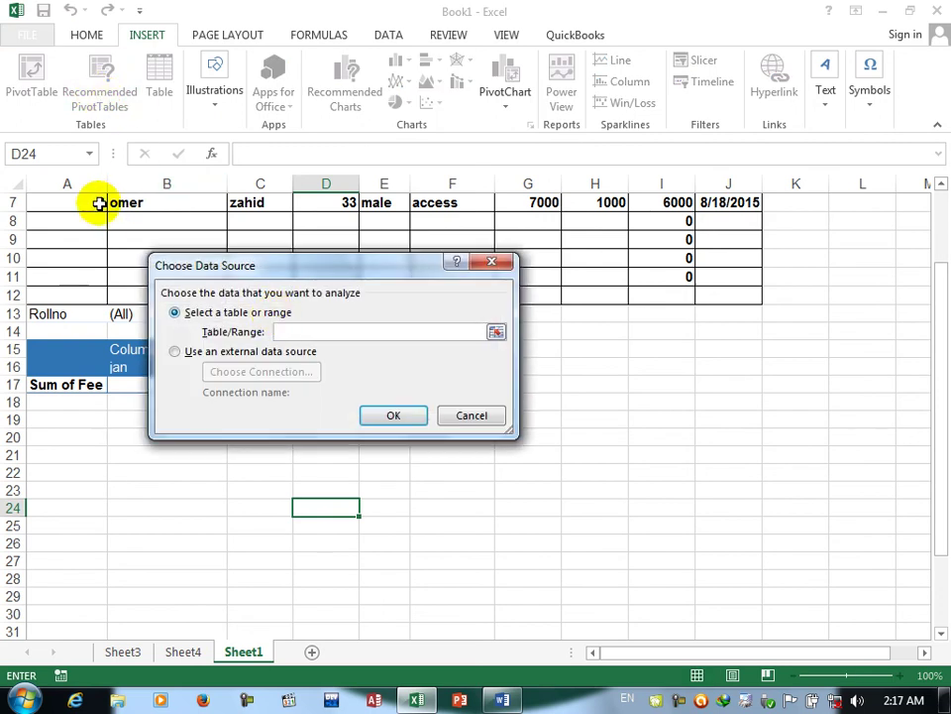
{"action": "left_click", "coordinate": [495, 331]}
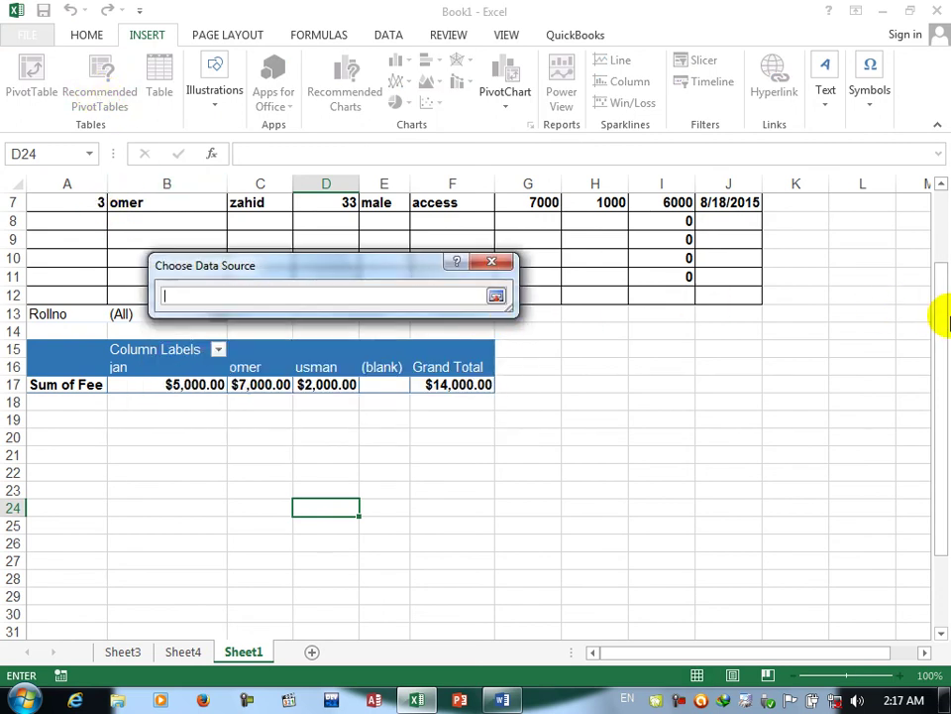
{"action": "left_click_drag", "start_coordinate": [941, 242], "coordinate": [934, 181]}
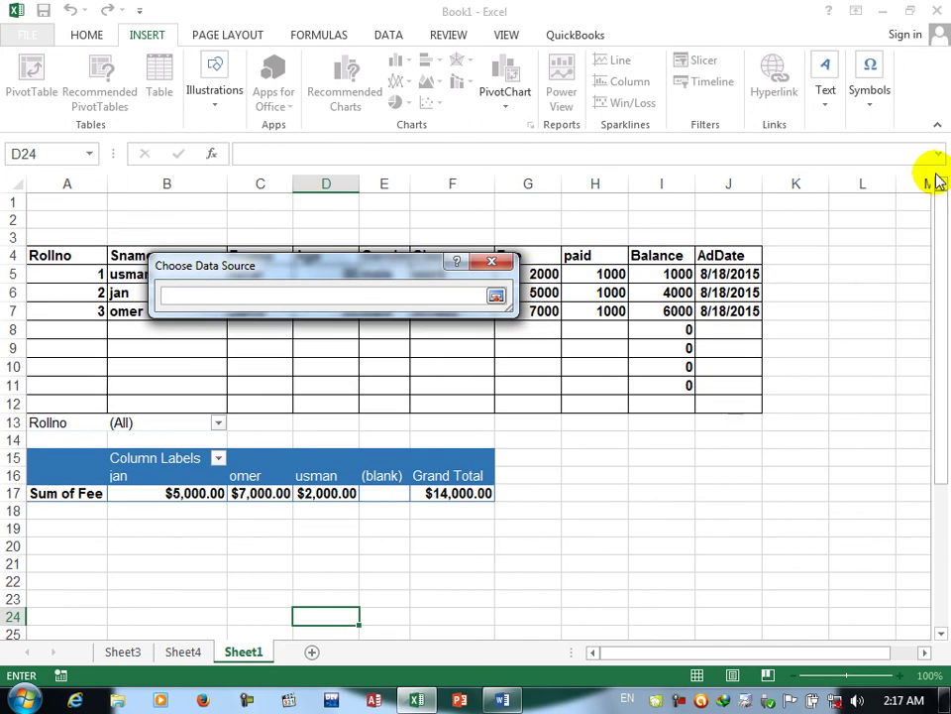
{"action": "left_click_drag", "start_coordinate": [46, 255], "coordinate": [709, 403]}
{"action": "left_click", "coordinate": [497, 302]}
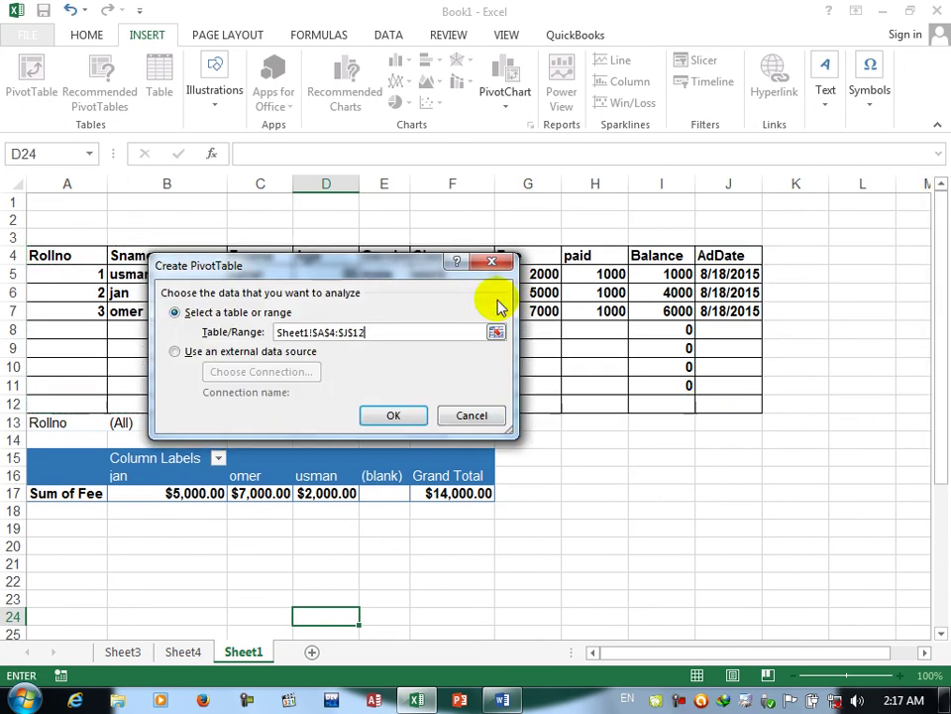
{"action": "left_click", "coordinate": [408, 415]}
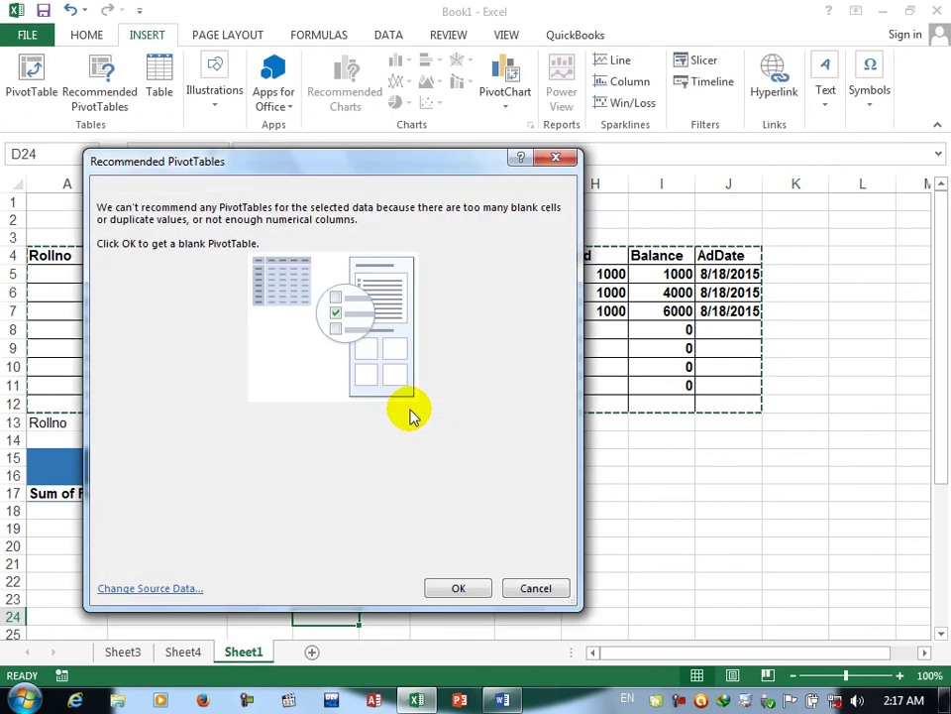
{"action": "left_click", "coordinate": [441, 581]}
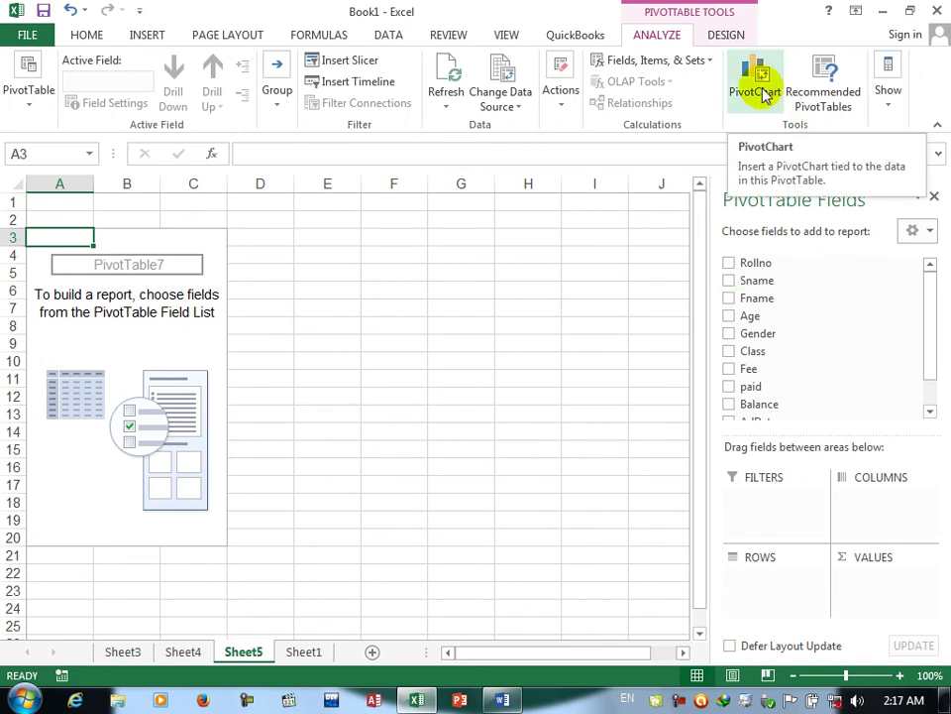
{"action": "left_click", "coordinate": [138, 33]}
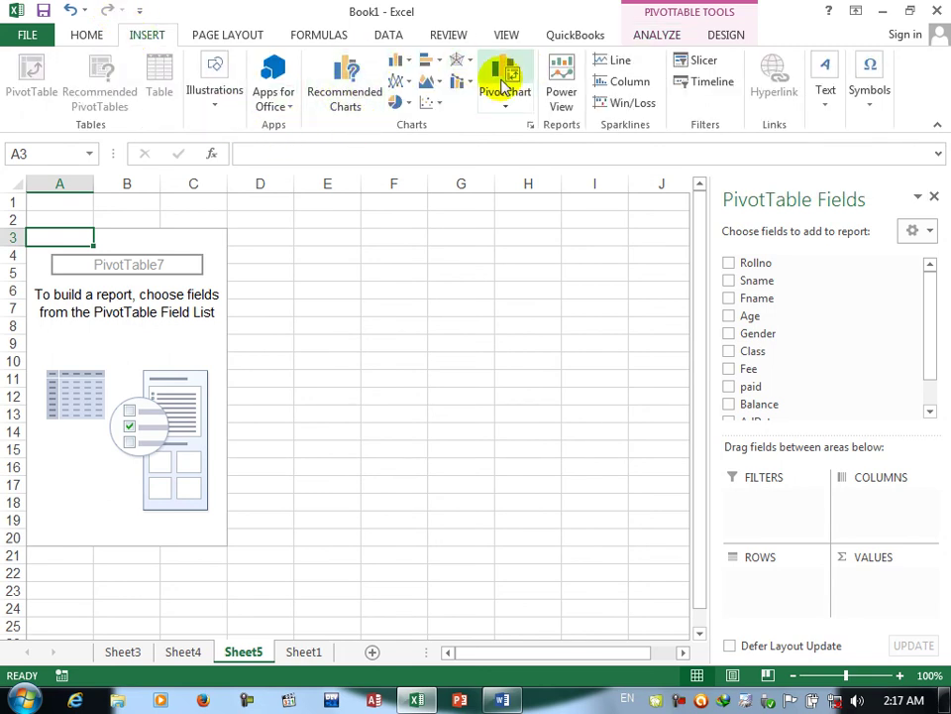
{"action": "left_click", "coordinate": [87, 36]}
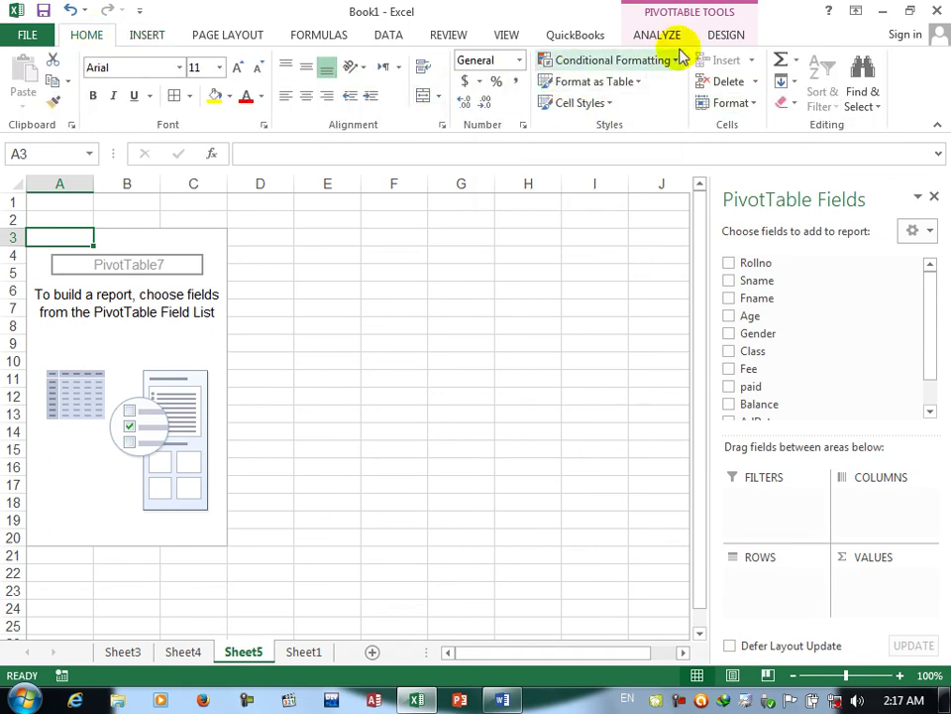
{"action": "left_click", "coordinate": [731, 23]}
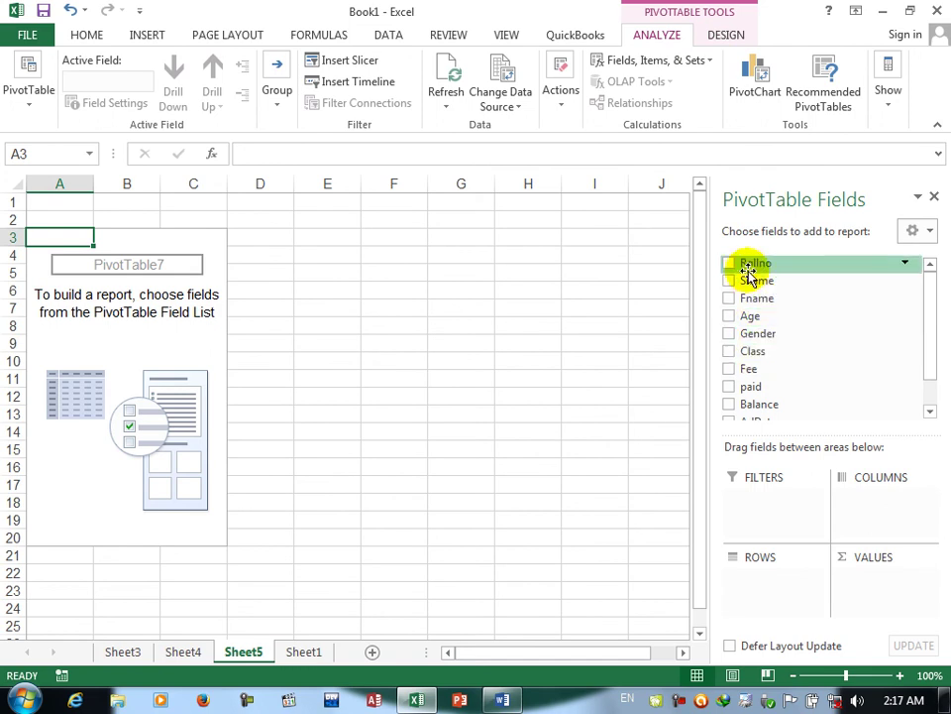
Add Sname and Class as rows and Fee as values in the new pivot table, summarizing Fee by Sum.
{"action": "left_click_drag", "start_coordinate": [760, 286], "coordinate": [755, 569]}
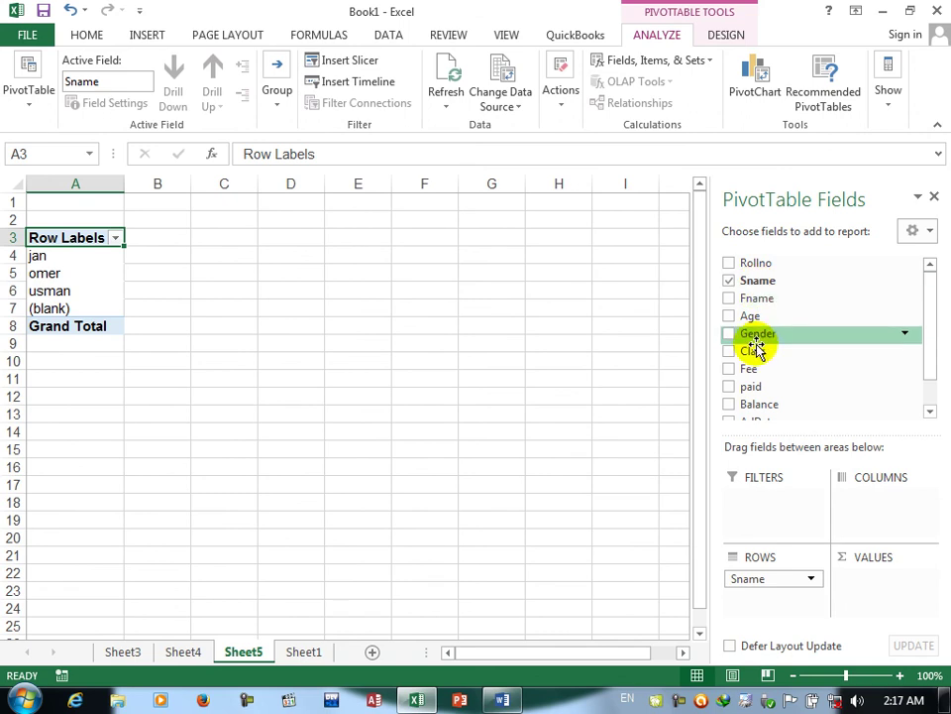
{"action": "left_click_drag", "start_coordinate": [756, 353], "coordinate": [765, 603]}
{"action": "left_click_drag", "start_coordinate": [751, 373], "coordinate": [892, 595]}
{"action": "left_click", "coordinate": [914, 580]}
{"action": "left_click", "coordinate": [902, 559]}
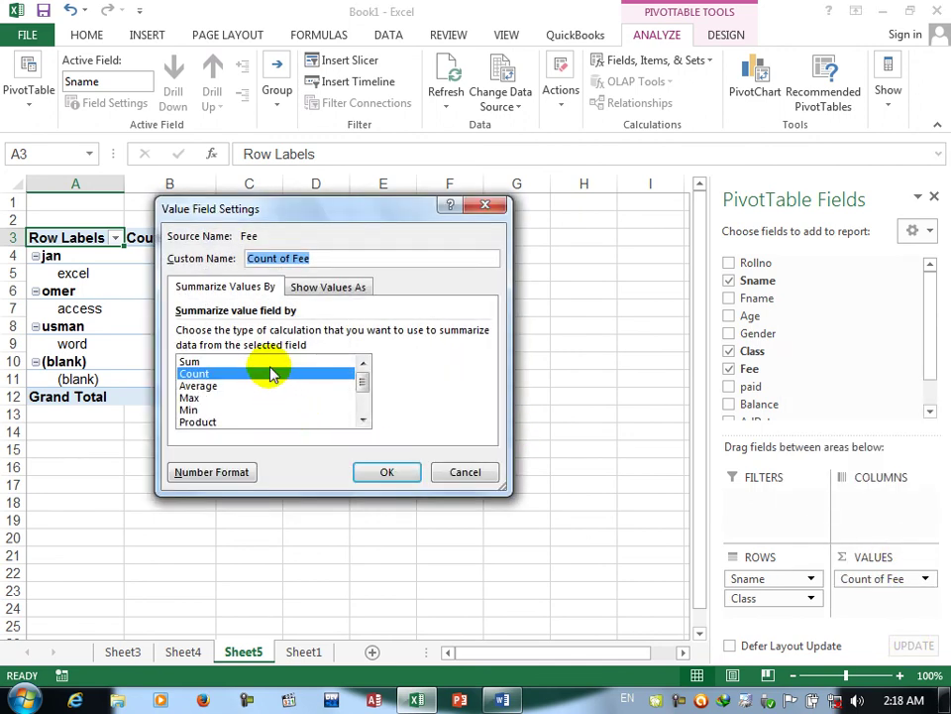
{"action": "left_click", "coordinate": [266, 363]}
{"action": "left_click", "coordinate": [388, 472]}
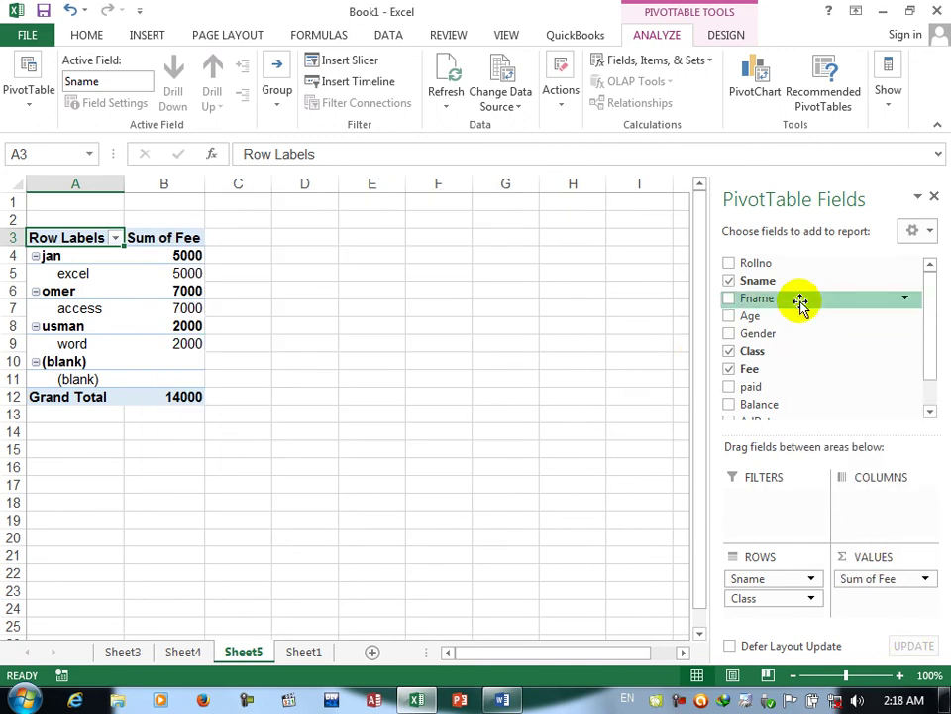
Insert a clustered column PivotChart from the Sheet5 pivot table, look through its chart tools, and delete the chart.
{"action": "left_click", "coordinate": [748, 94]}
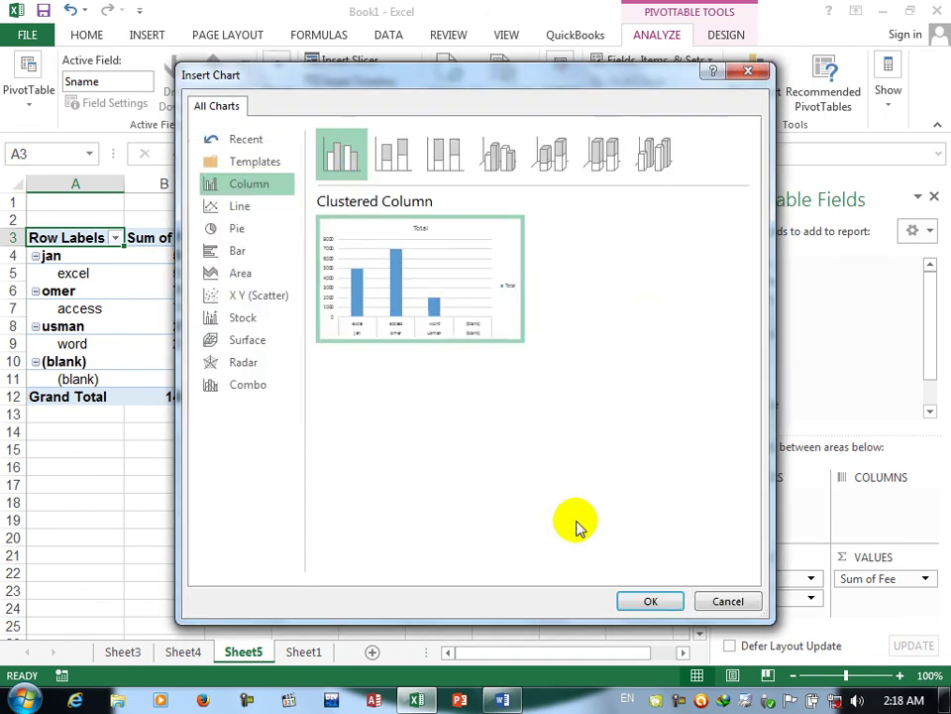
{"action": "left_click", "coordinate": [645, 602]}
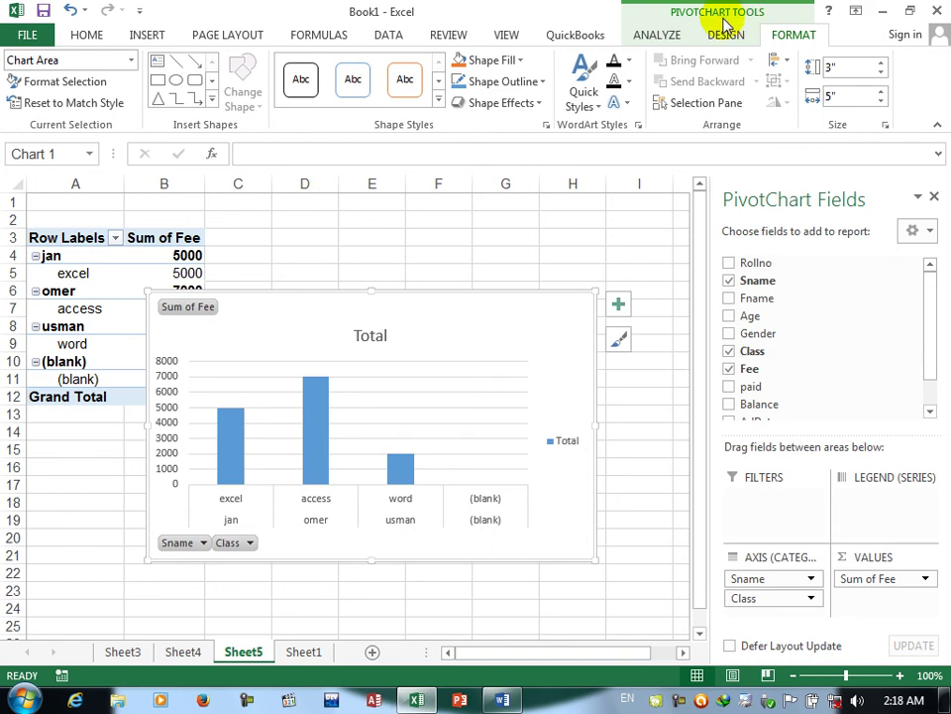
{"action": "left_click", "coordinate": [666, 33]}
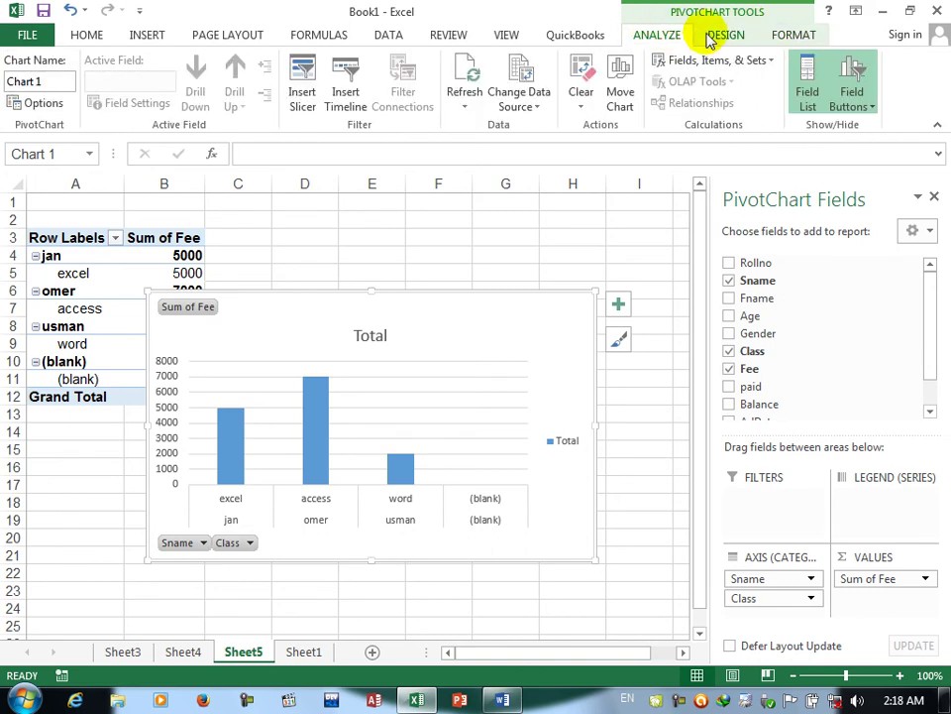
{"action": "left_click", "coordinate": [709, 36]}
{"action": "left_click", "coordinate": [805, 36]}
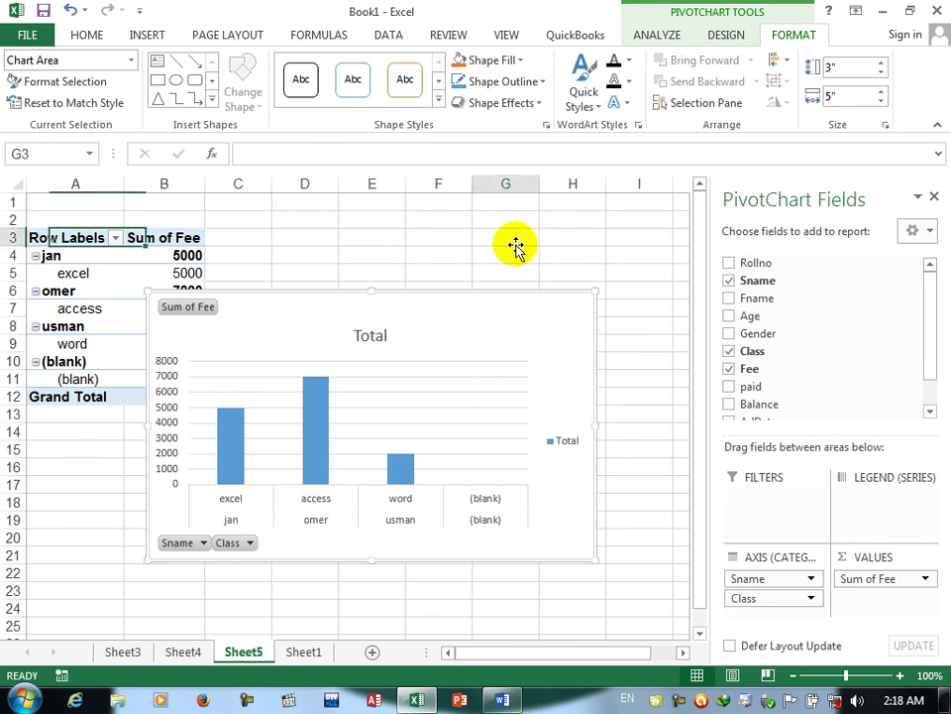
{"action": "left_click", "coordinate": [514, 240]}
{"action": "left_click", "coordinate": [564, 307]}
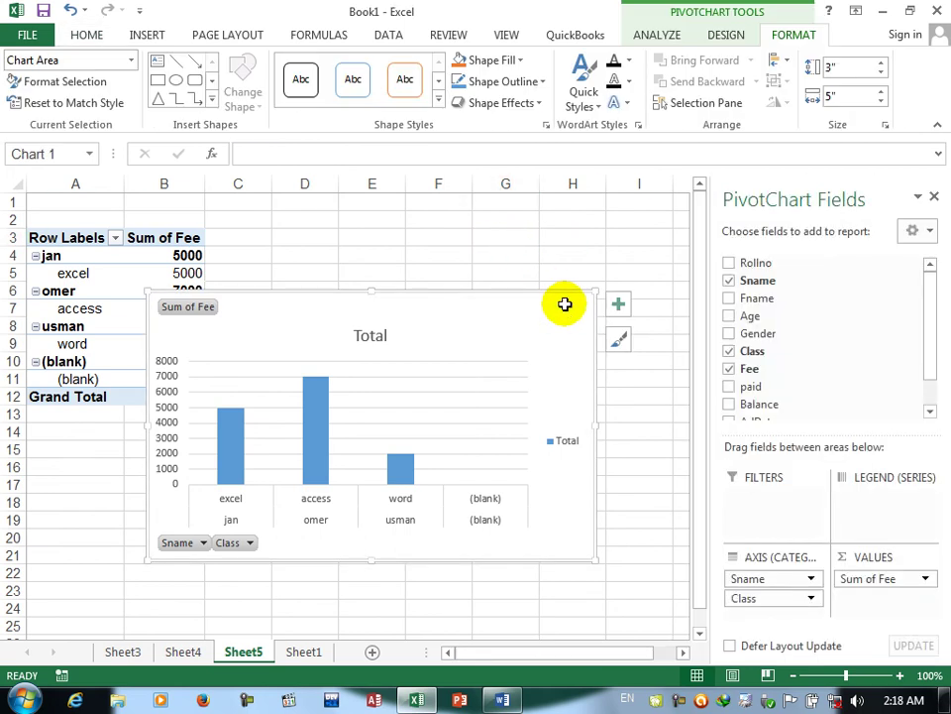
{"action": "key", "text": "Delete"}
{"action": "left_click", "coordinate": [156, 260]}
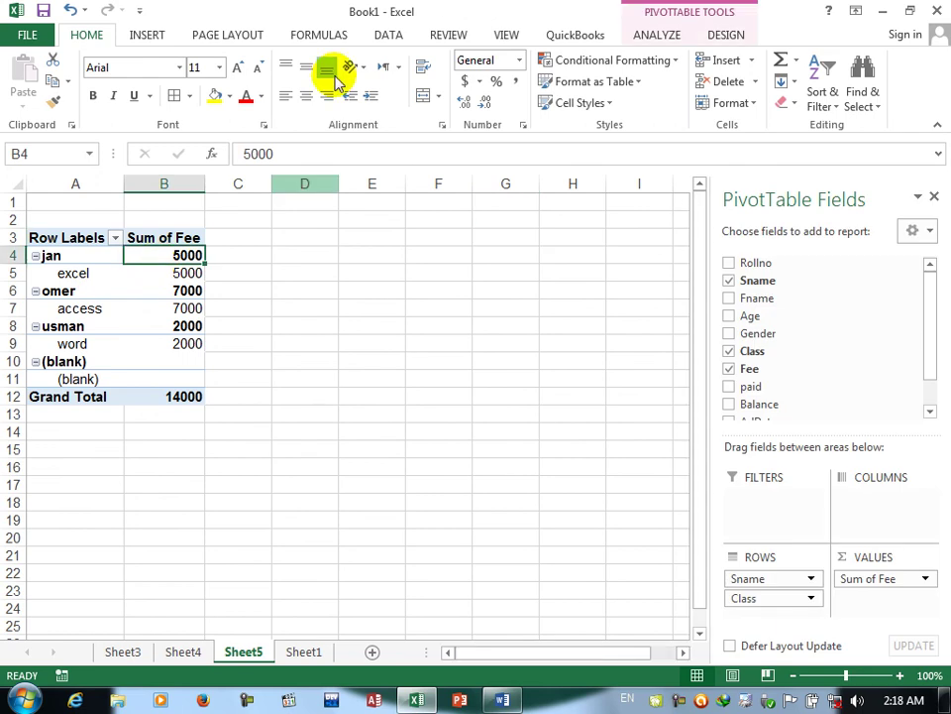
{"action": "left_click", "coordinate": [726, 34]}
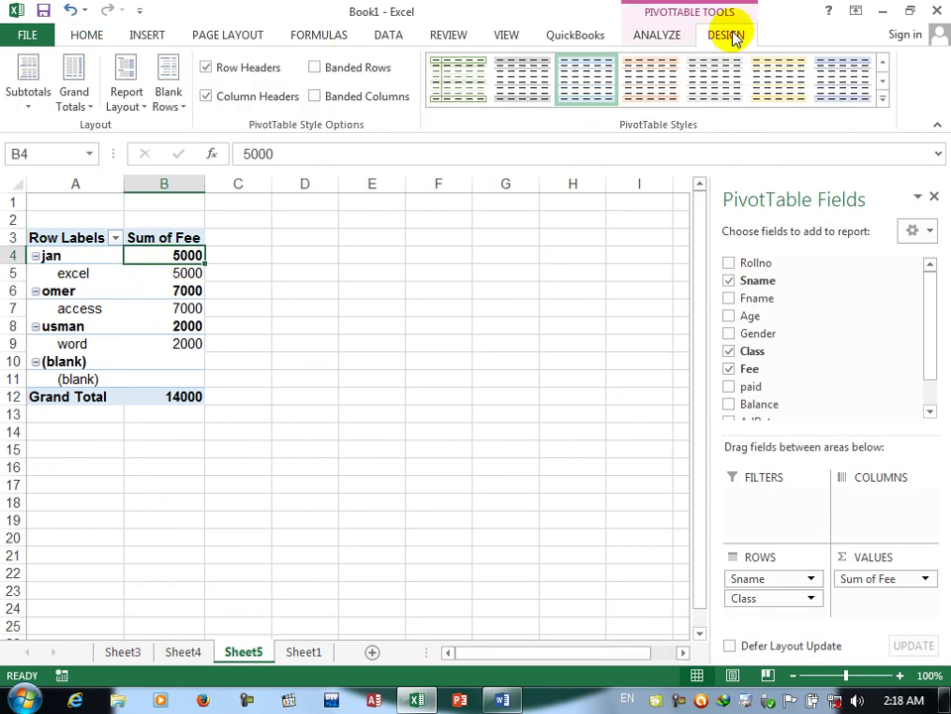
{"action": "left_click", "coordinate": [146, 37]}
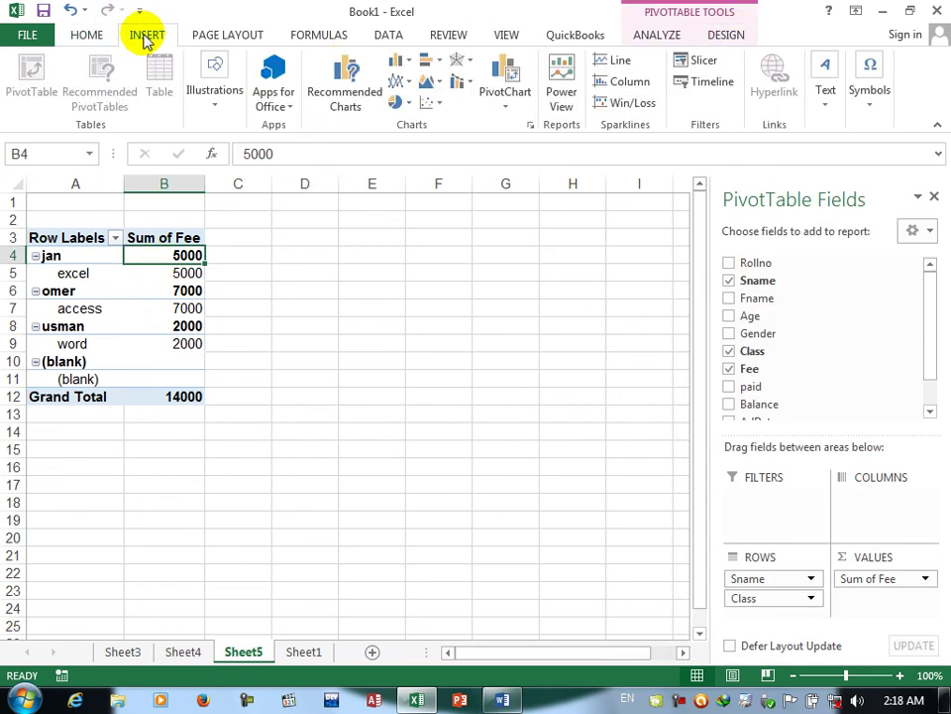
{"action": "left_click", "coordinate": [415, 306]}
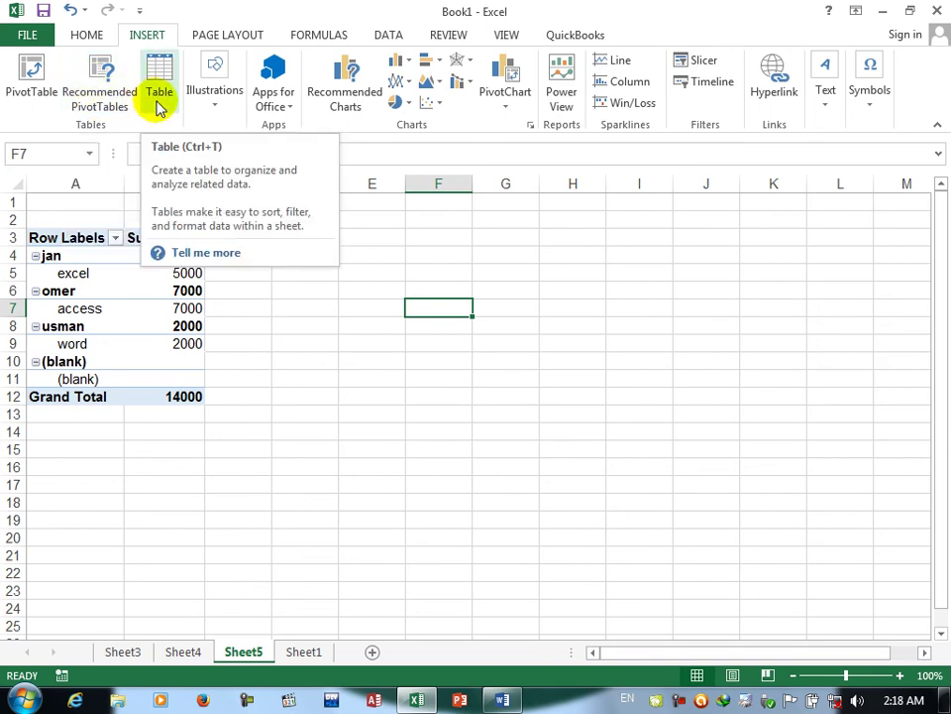
Convert range A4:J12 on Sheet1 into a table, leaving the My table has headers option off.
{"action": "left_click", "coordinate": [304, 654]}
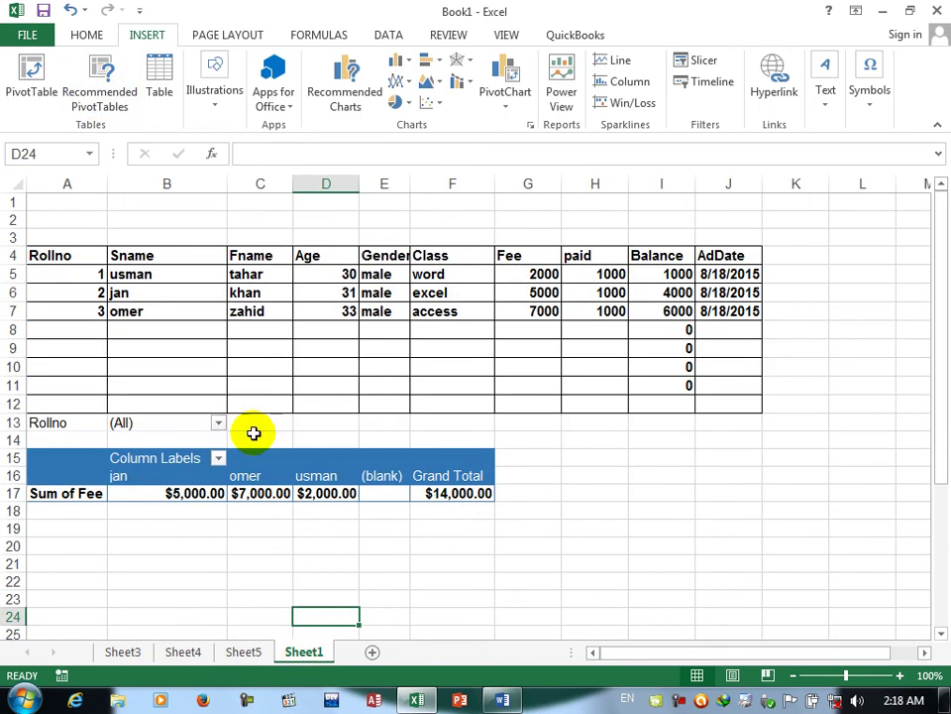
{"action": "left_click", "coordinate": [162, 87]}
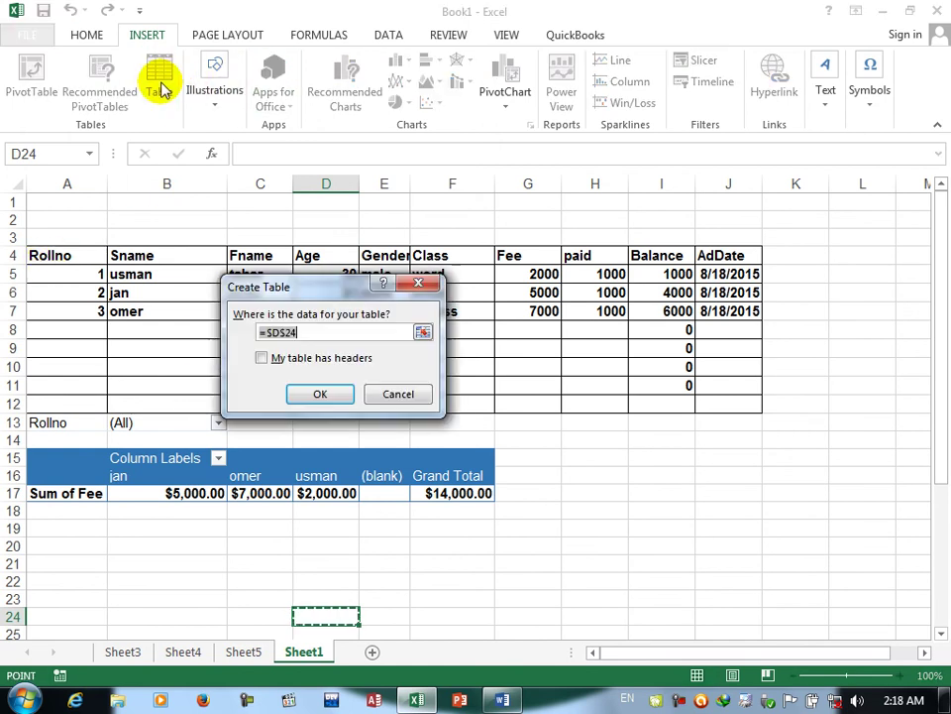
{"action": "left_click", "coordinate": [51, 255]}
{"action": "left_click_drag", "start_coordinate": [51, 255], "coordinate": [742, 397]}
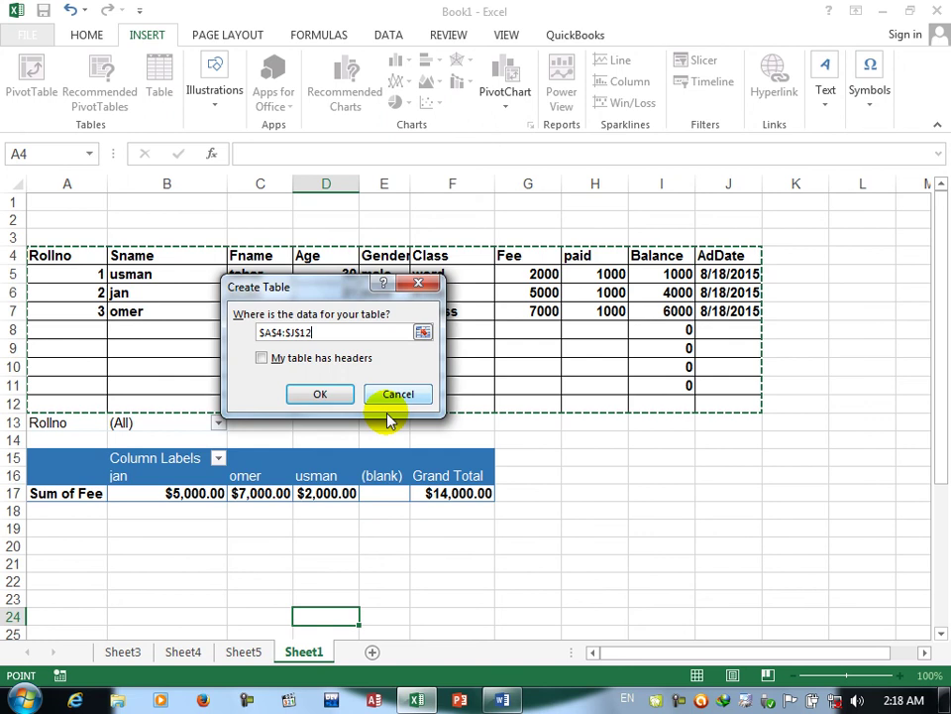
{"action": "left_click", "coordinate": [312, 395]}
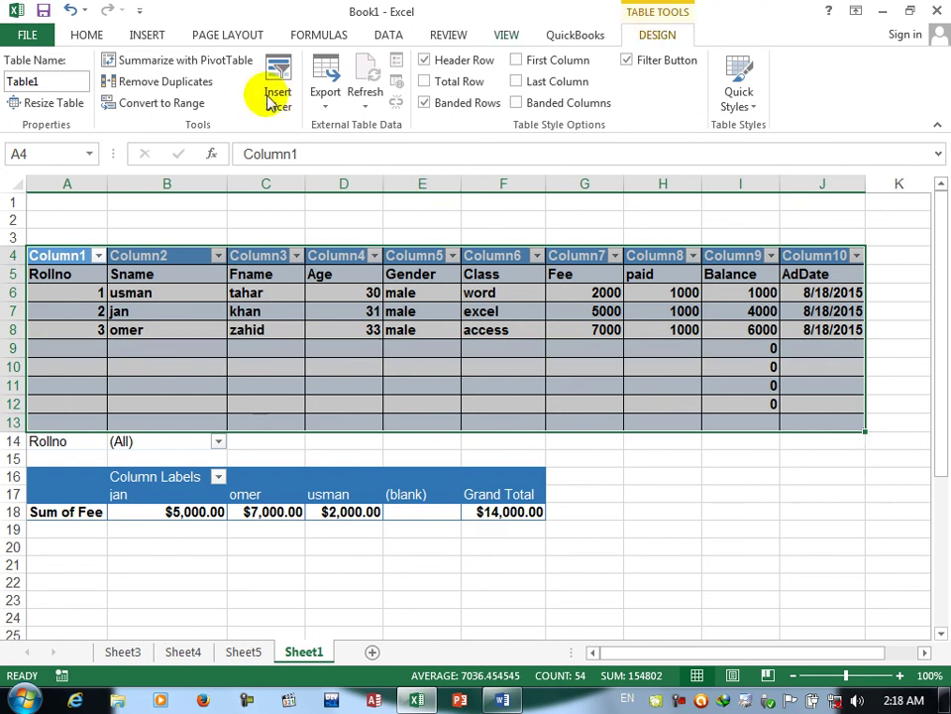
Resize the new Sheet1 table to the range A4:I13, leaving out the AdDate column.
{"action": "left_click", "coordinate": [44, 107]}
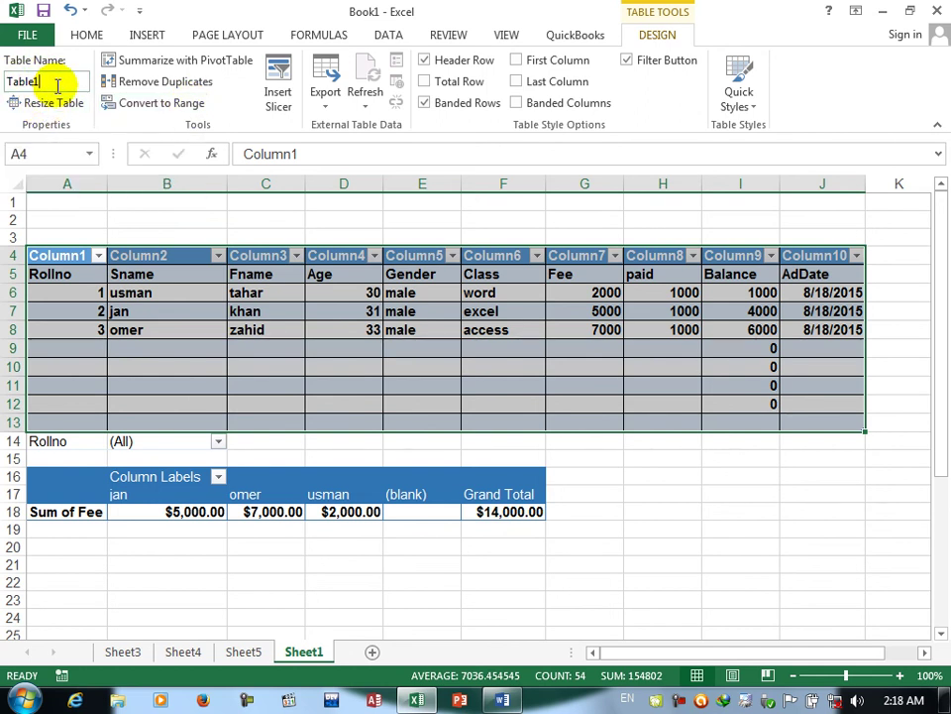
{"action": "left_click", "coordinate": [57, 103]}
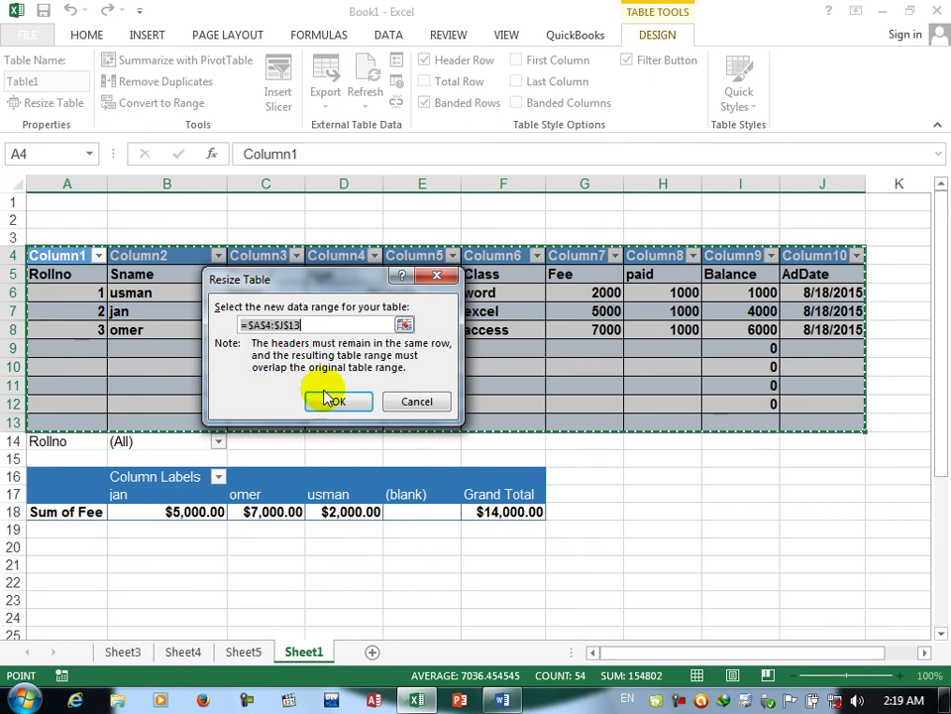
{"action": "left_click_drag", "start_coordinate": [41, 260], "coordinate": [722, 429]}
{"action": "left_click", "coordinate": [342, 401]}
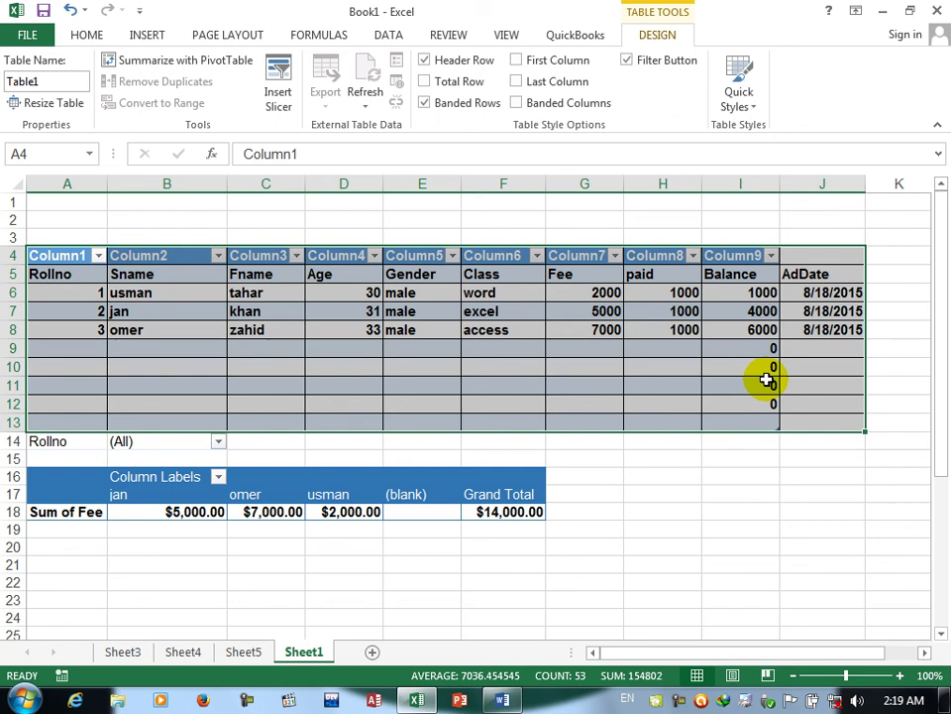
Summarize the Sheet1 table with a PivotTable on a new worksheet, using Column7 as values, and return to Sheet1.
{"action": "left_click", "coordinate": [188, 62]}
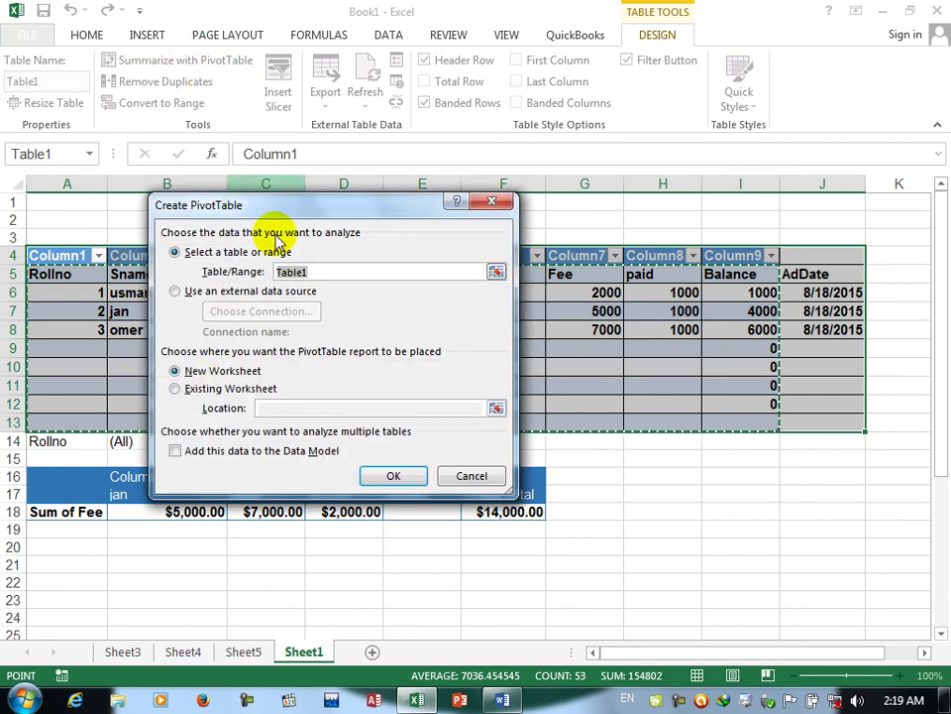
{"action": "left_click", "coordinate": [397, 477]}
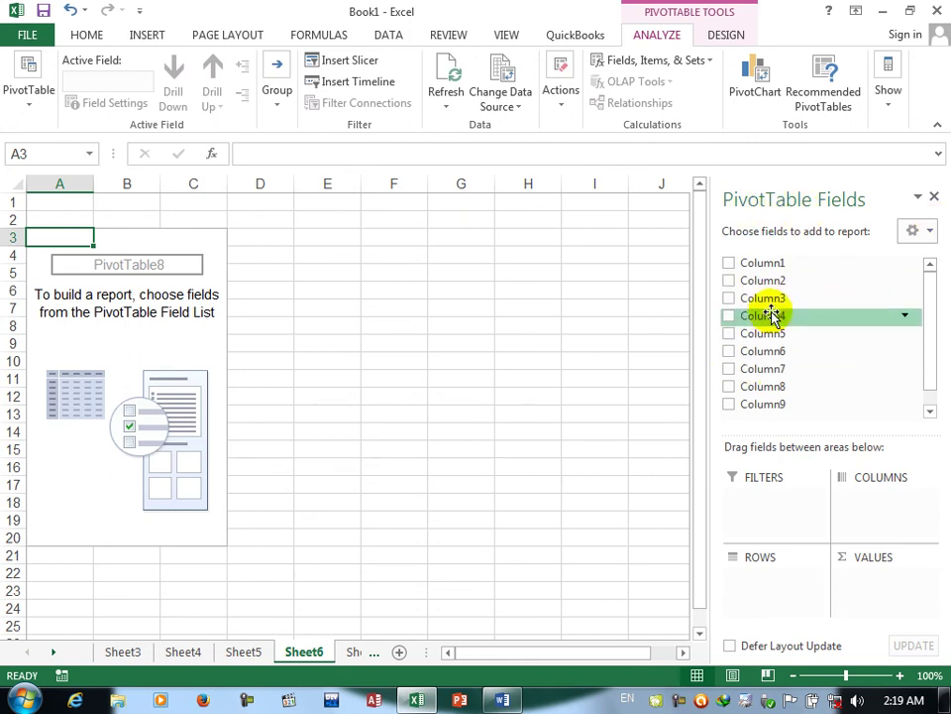
{"action": "left_click_drag", "start_coordinate": [769, 370], "coordinate": [874, 578]}
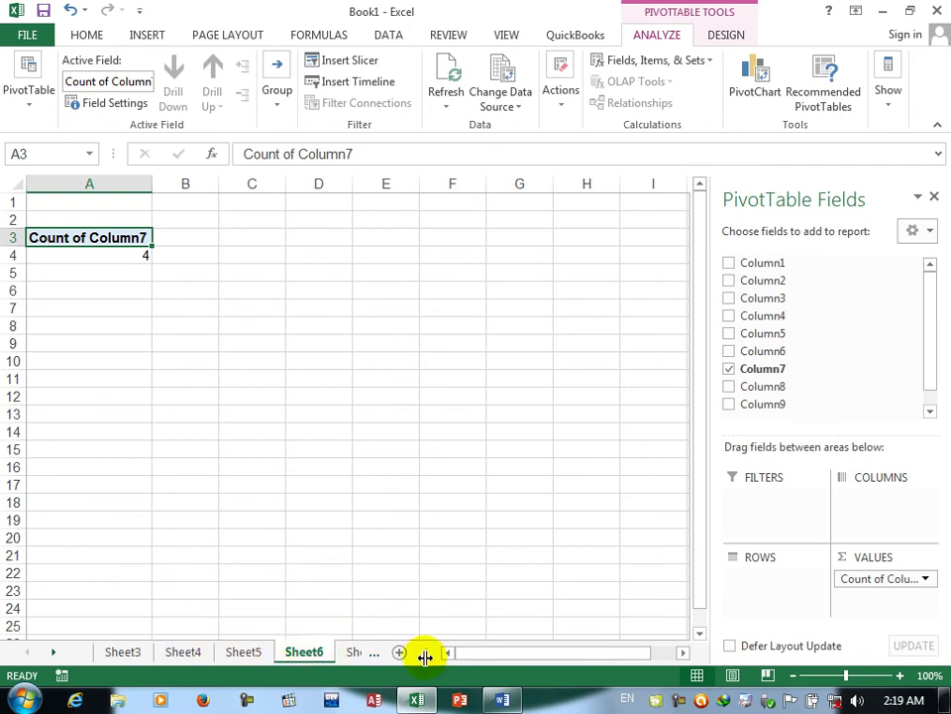
{"action": "left_click", "coordinate": [359, 654]}
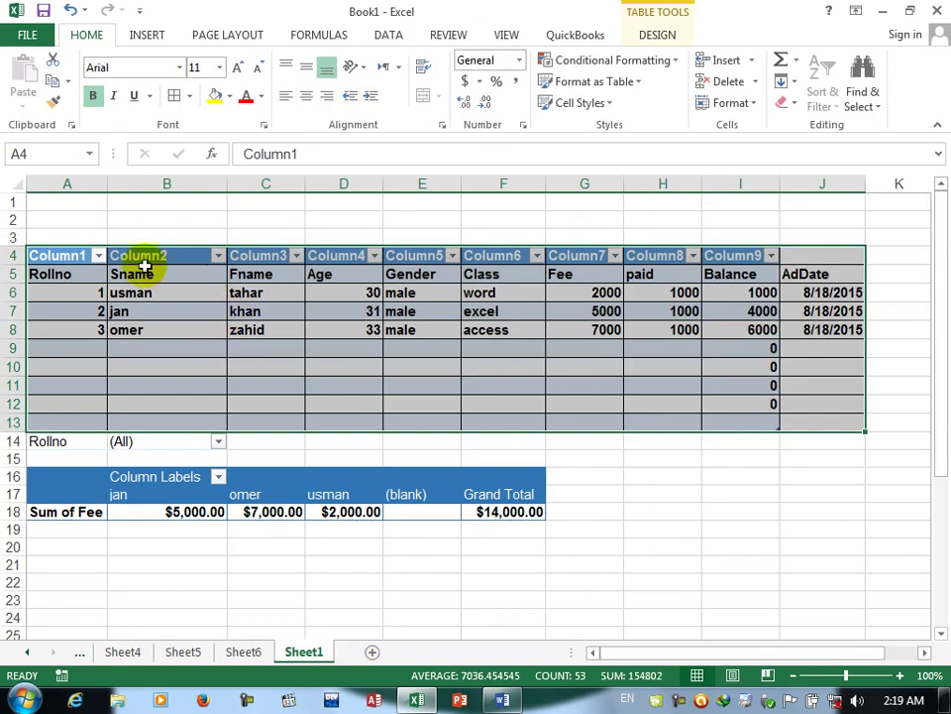
Remove duplicates from the Sheet1 table comparing only Column5, with all other columns unchecked, and undo the removal.
{"action": "left_click", "coordinate": [361, 270]}
{"action": "left_click", "coordinate": [654, 37]}
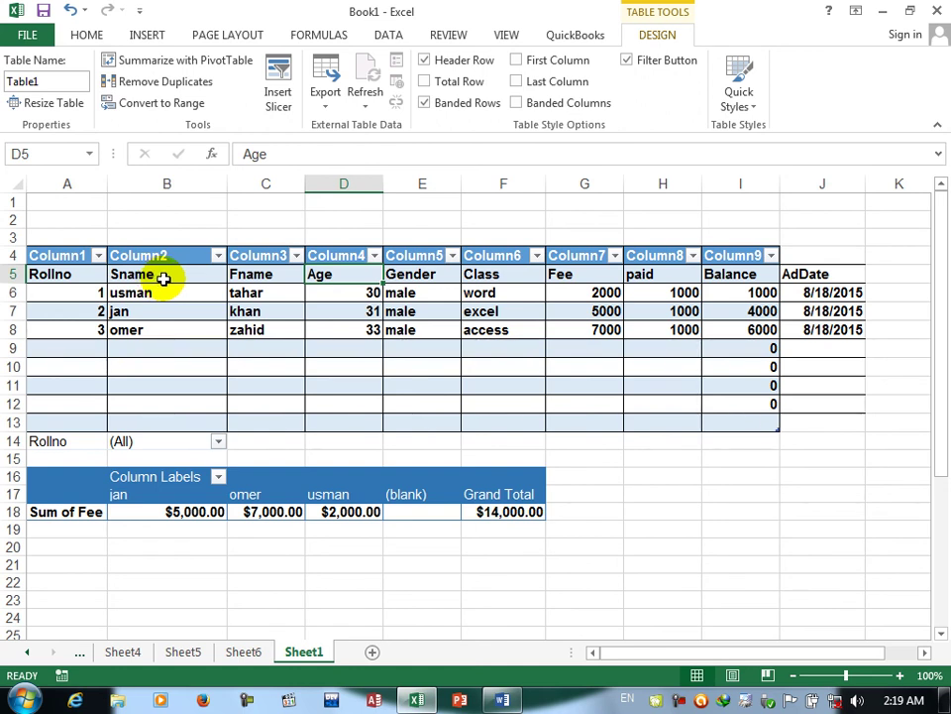
{"action": "left_click_drag", "start_coordinate": [414, 293], "coordinate": [414, 383]}
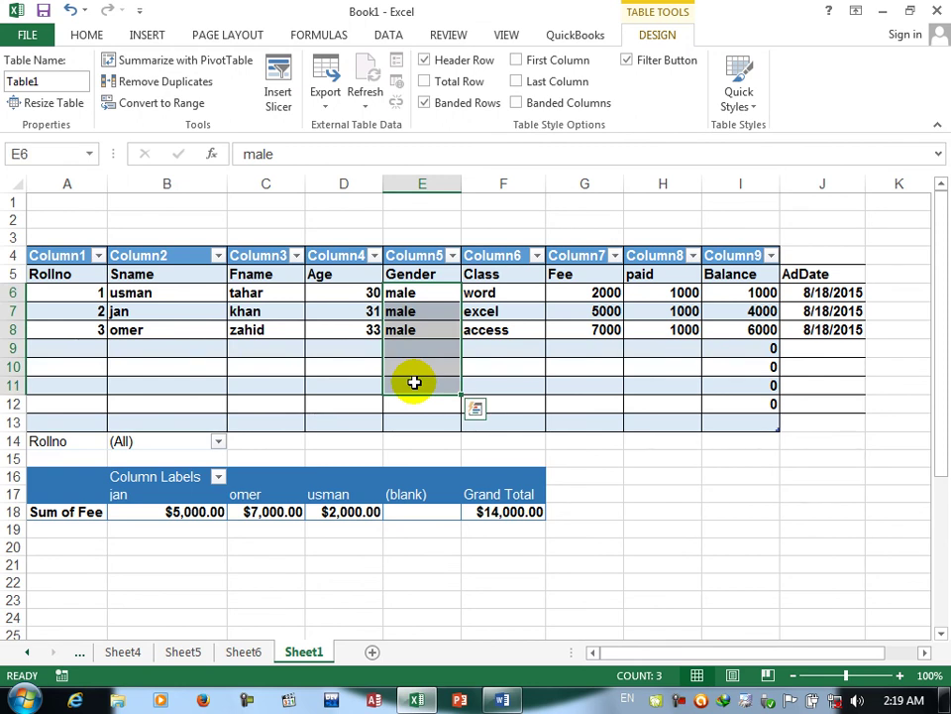
{"action": "left_click", "coordinate": [132, 82]}
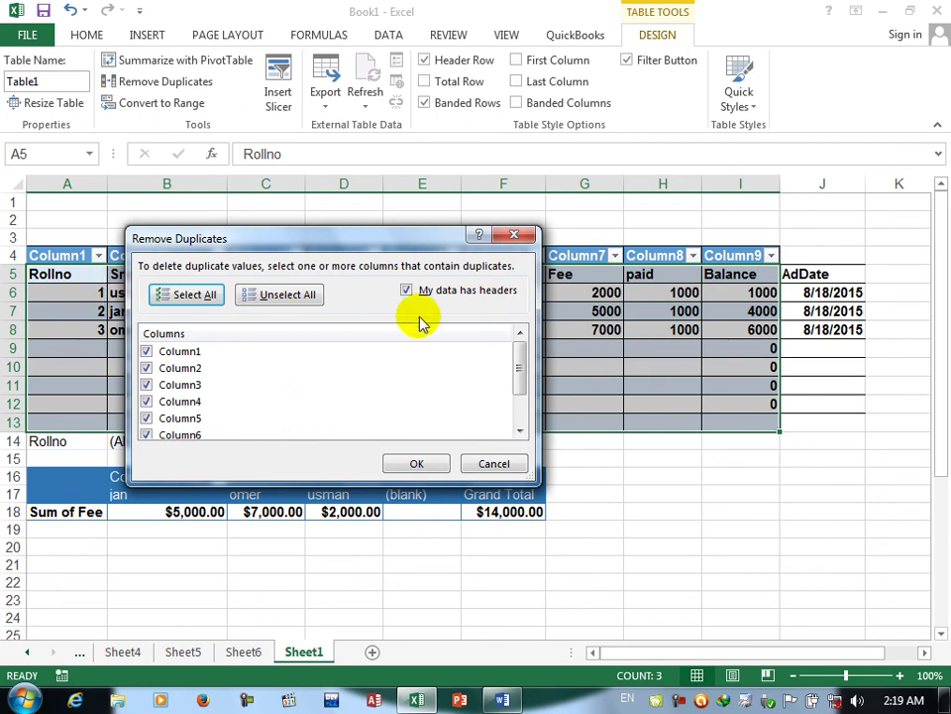
{"action": "left_click_drag", "start_coordinate": [349, 247], "coordinate": [460, 361]}
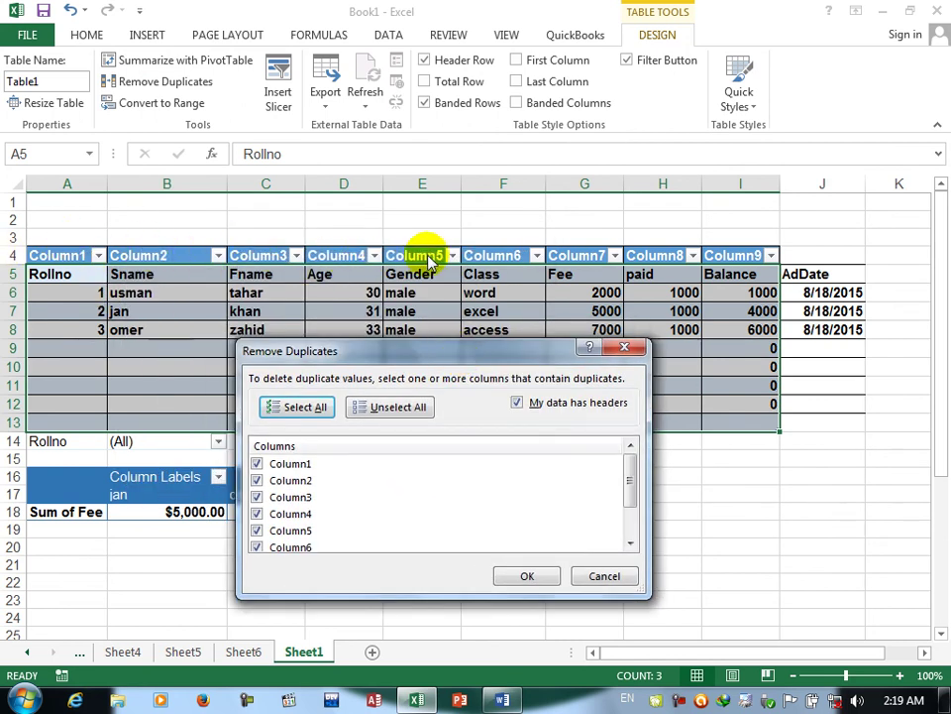
{"action": "left_click", "coordinate": [257, 463]}
{"action": "left_click", "coordinate": [256, 480]}
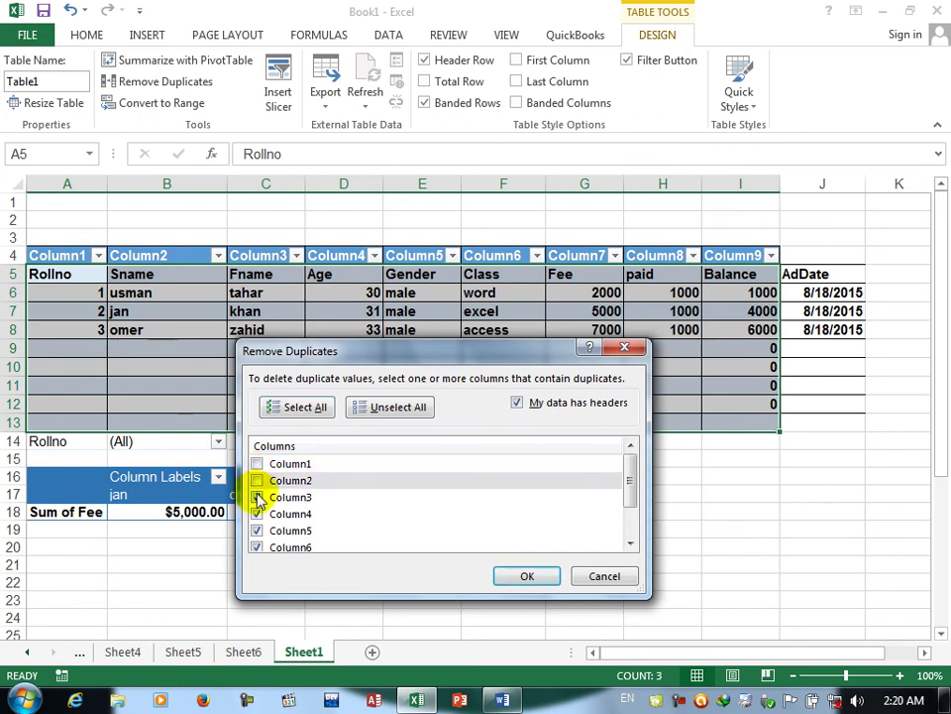
{"action": "left_click", "coordinate": [257, 497]}
{"action": "left_click", "coordinate": [257, 514]}
{"action": "left_click", "coordinate": [256, 547]}
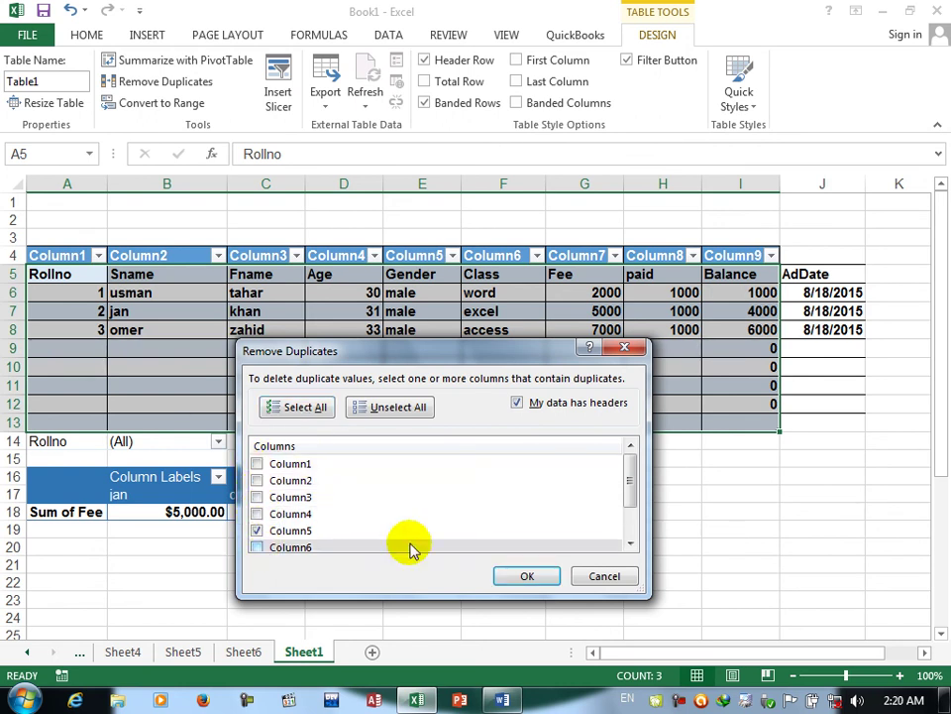
{"action": "left_click", "coordinate": [630, 543]}
{"action": "left_click", "coordinate": [630, 544]}
{"action": "left_click", "coordinate": [257, 520]}
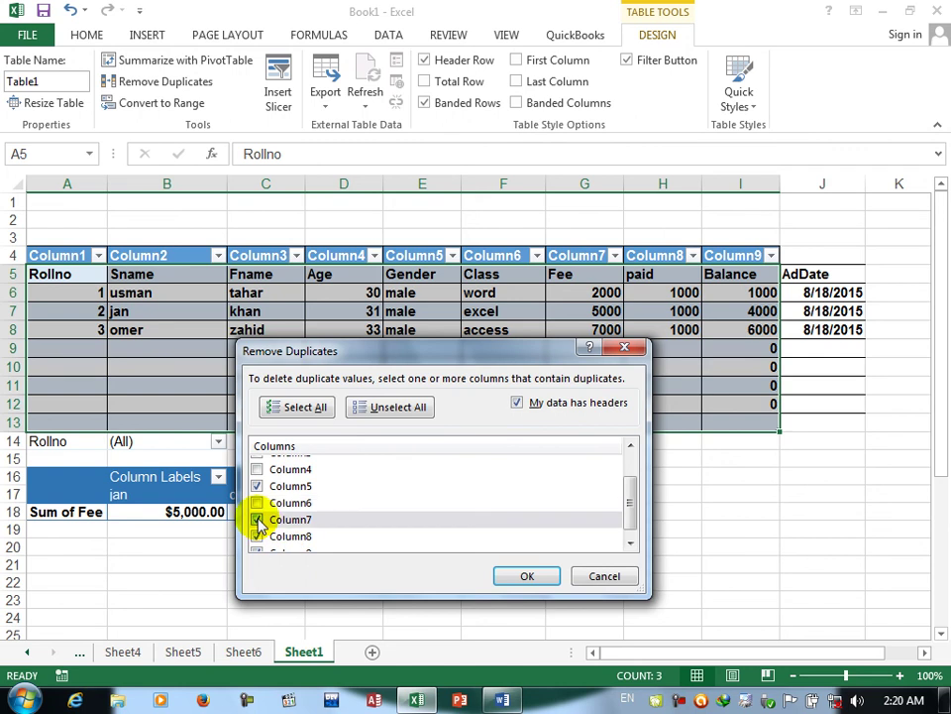
{"action": "left_click", "coordinate": [257, 536]}
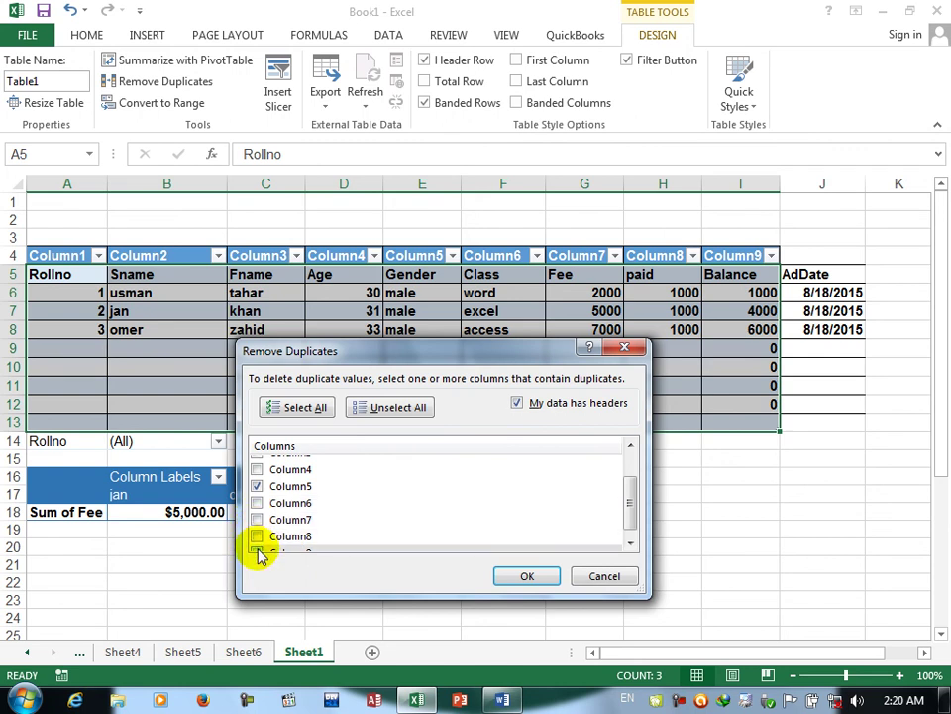
{"action": "left_click", "coordinate": [523, 576]}
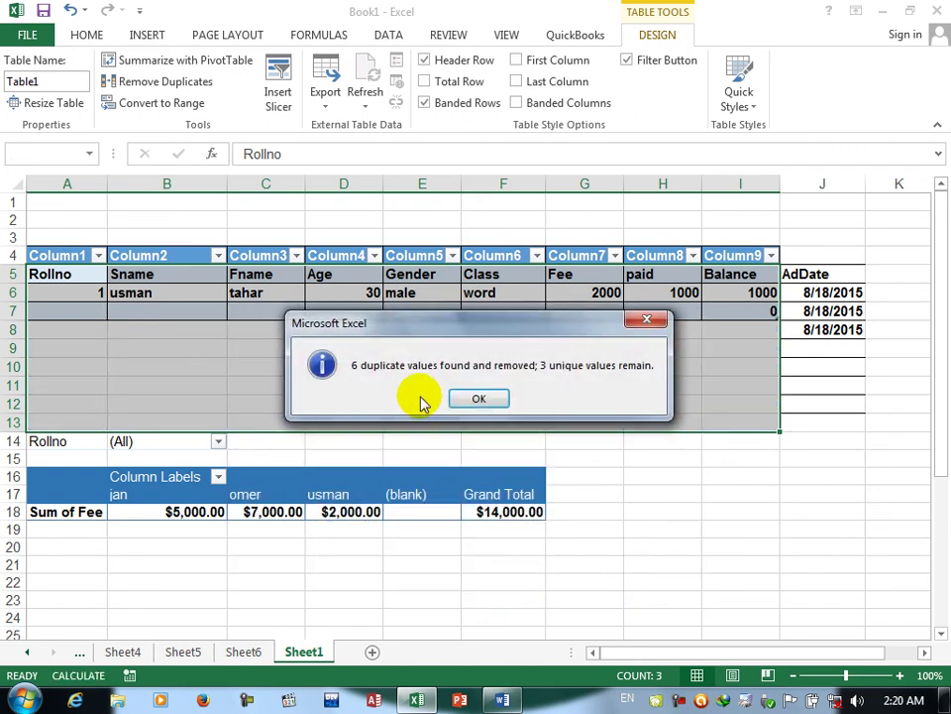
{"action": "left_click", "coordinate": [467, 396]}
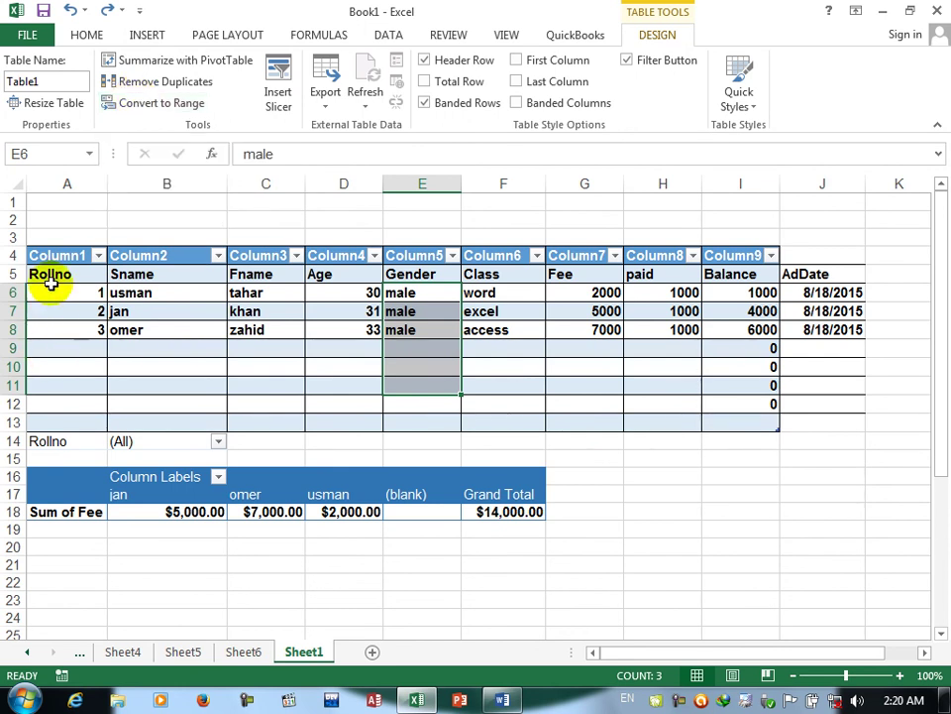
Convert the Sheet1 table to a normal range and undo the conversion.
{"action": "left_click_drag", "start_coordinate": [44, 255], "coordinate": [737, 439]}
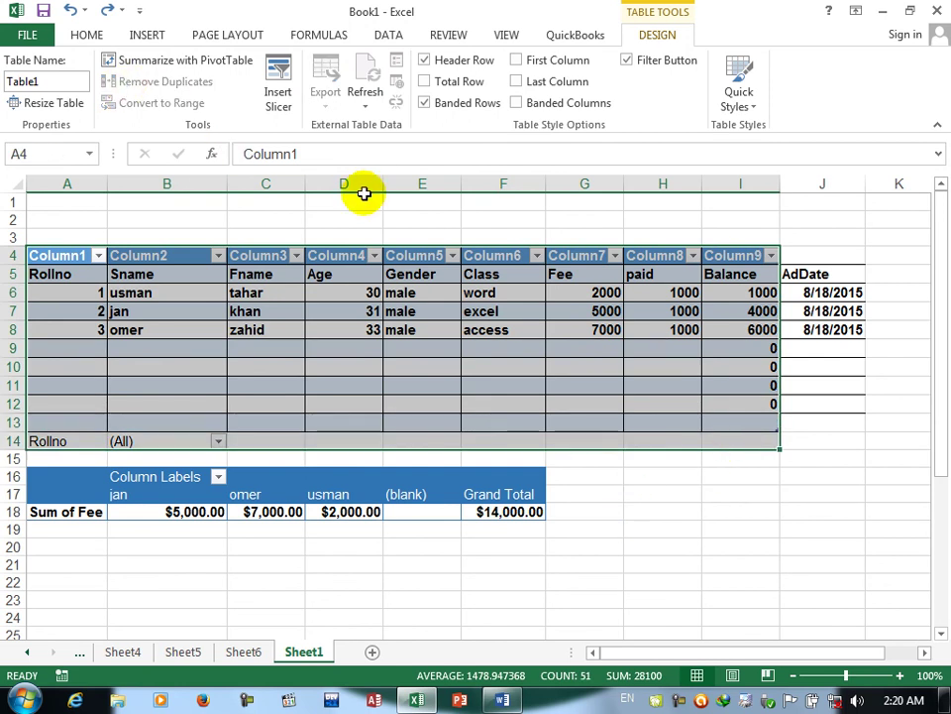
{"action": "left_click", "coordinate": [314, 270]}
{"action": "left_click", "coordinate": [124, 102]}
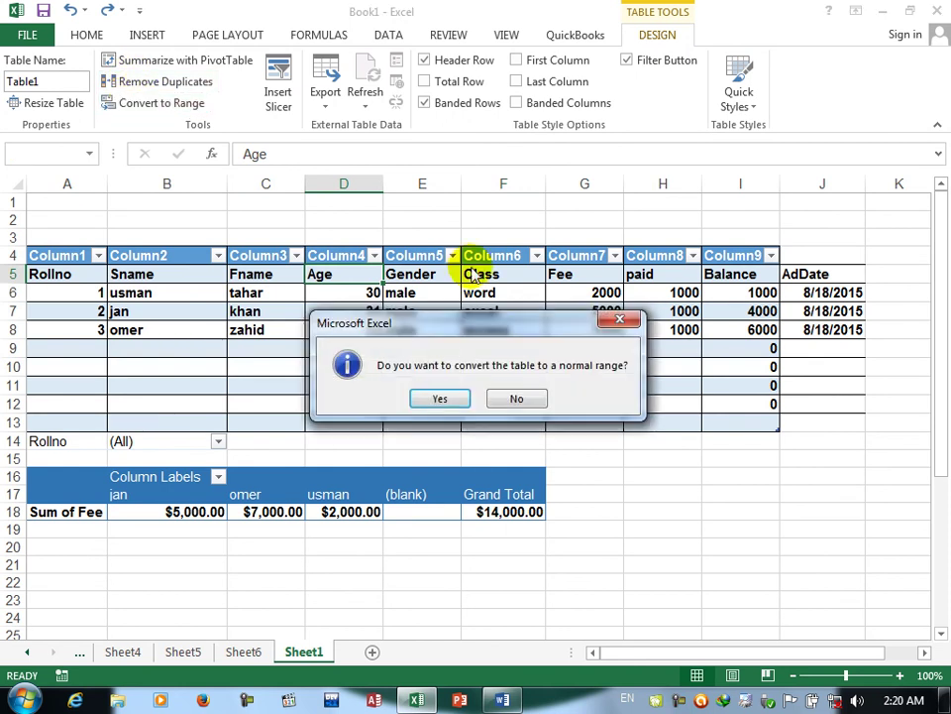
{"action": "left_click", "coordinate": [440, 399]}
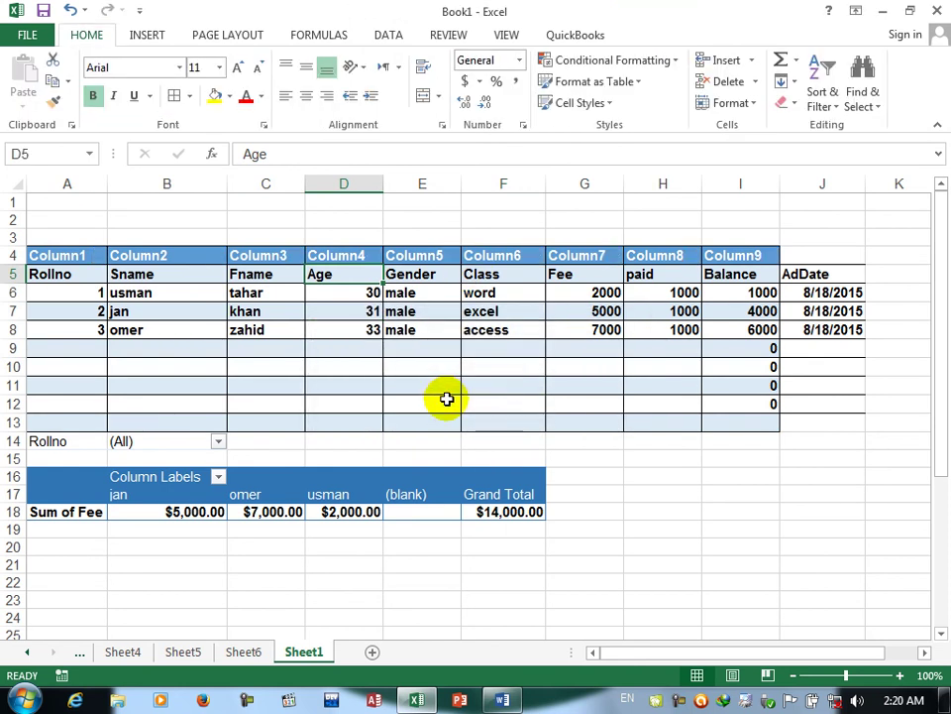
{"action": "left_click", "coordinate": [294, 349]}
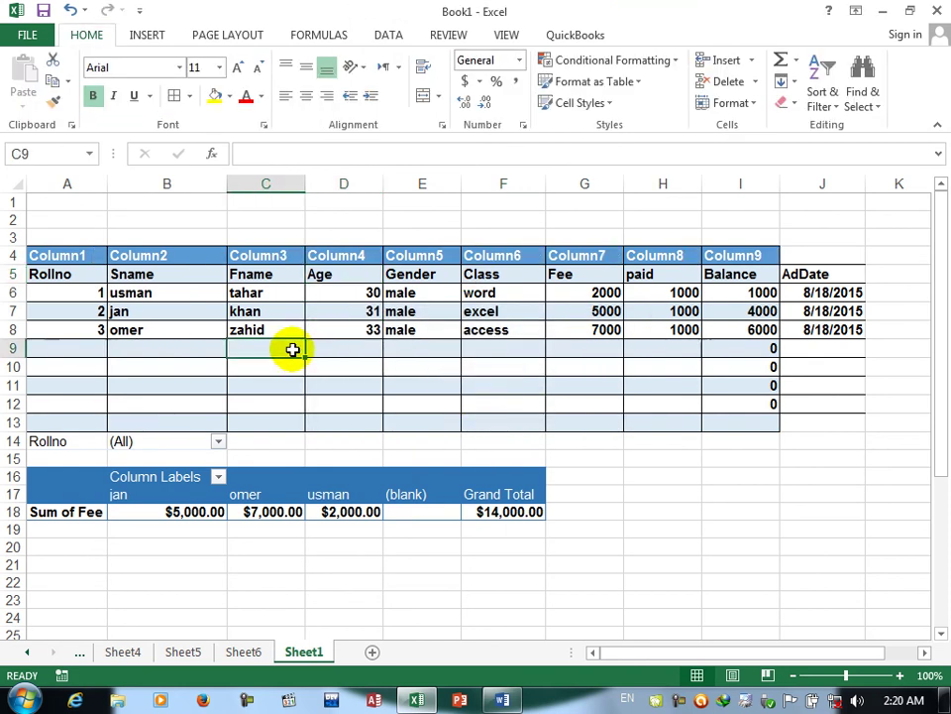
{"action": "key", "text": "ctrl+z"}
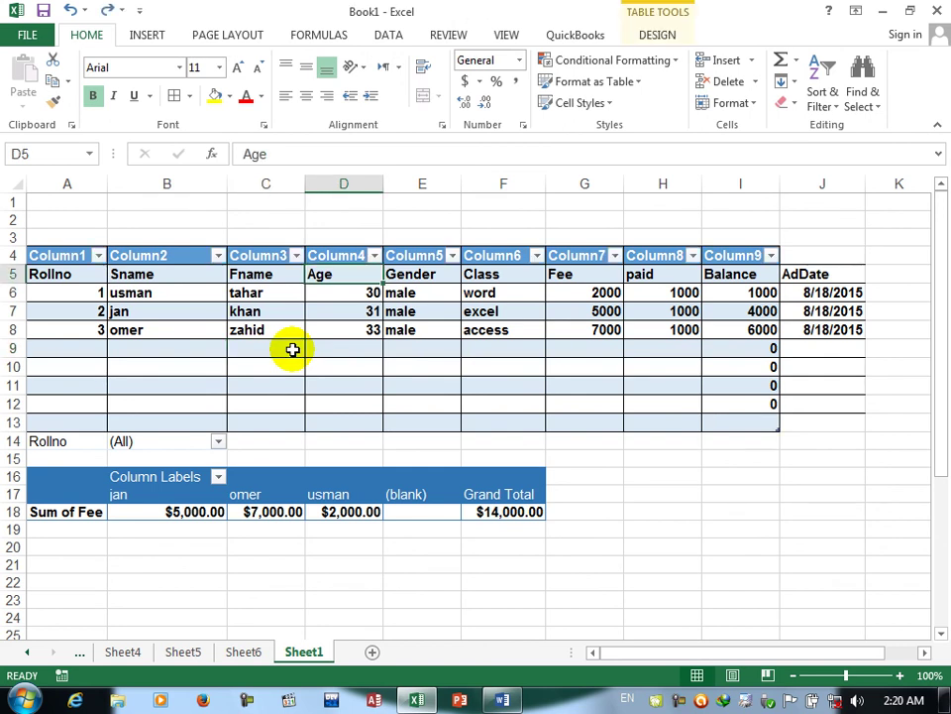
Insert a slicer for Column1 of the Sheet1 table.
{"action": "left_click", "coordinate": [270, 276]}
{"action": "left_click", "coordinate": [658, 38]}
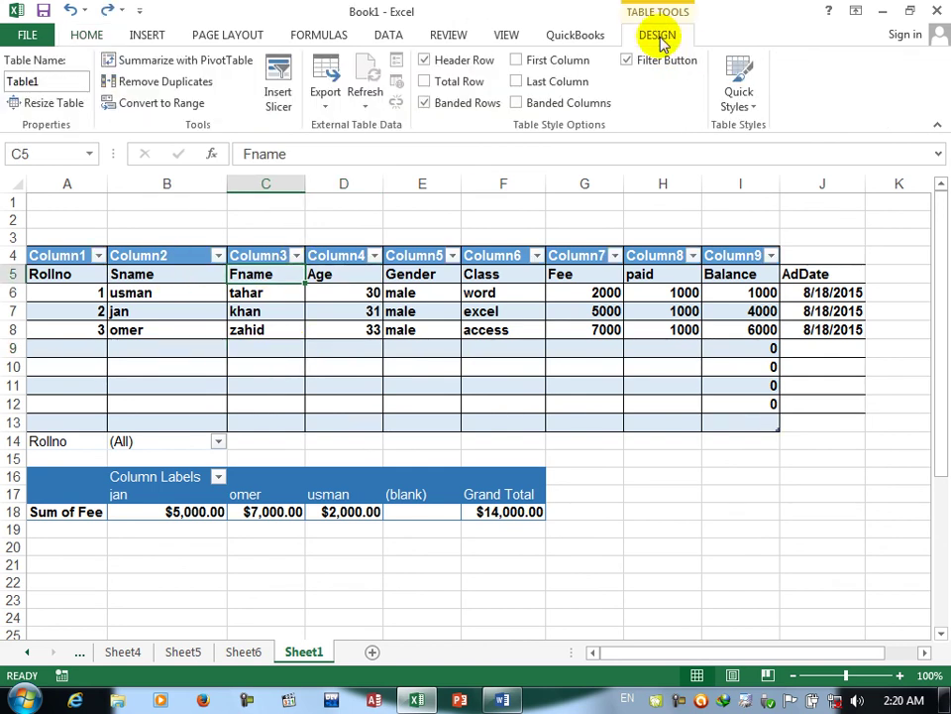
{"action": "left_click", "coordinate": [277, 97]}
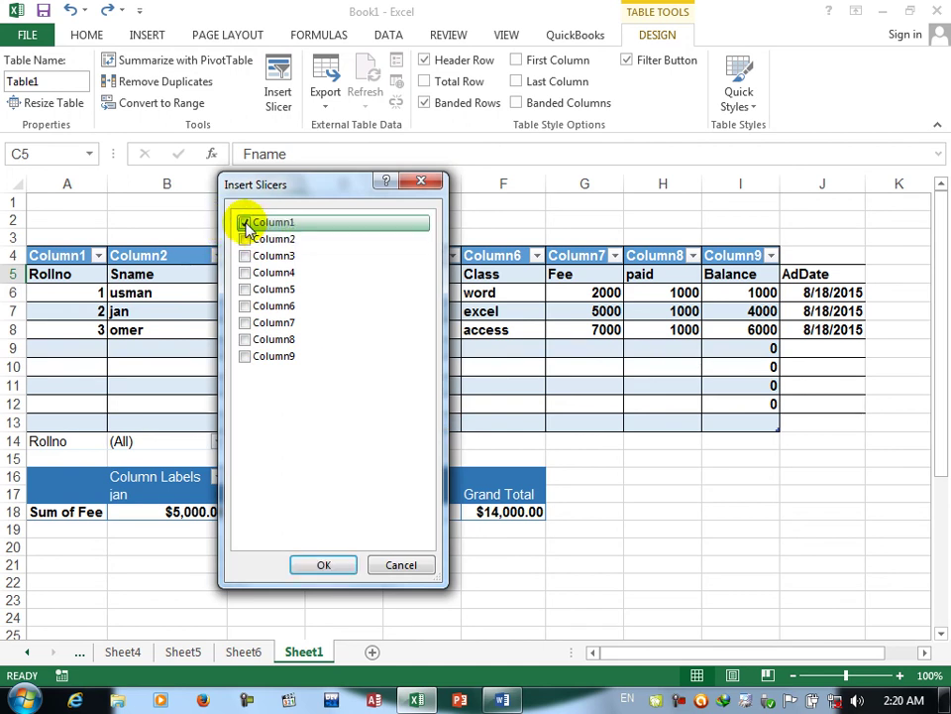
{"action": "left_click", "coordinate": [342, 567]}
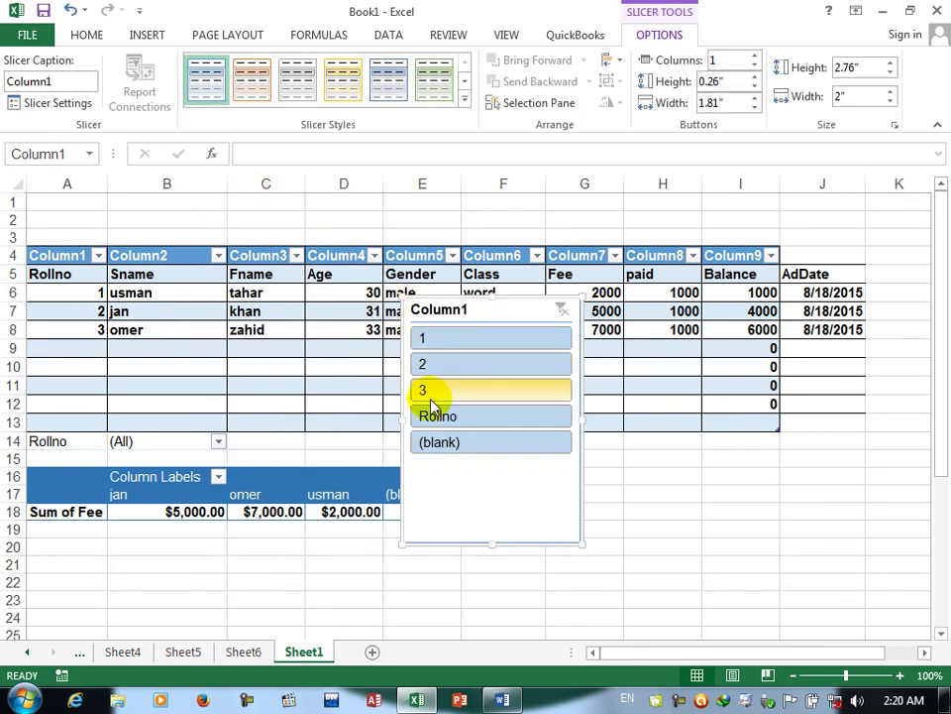
Filter the table through the Column1 slicer by 3, 2, (blank), Rollno and 1, clearing the filter before deleting the slicer.
{"action": "left_click", "coordinate": [431, 404]}
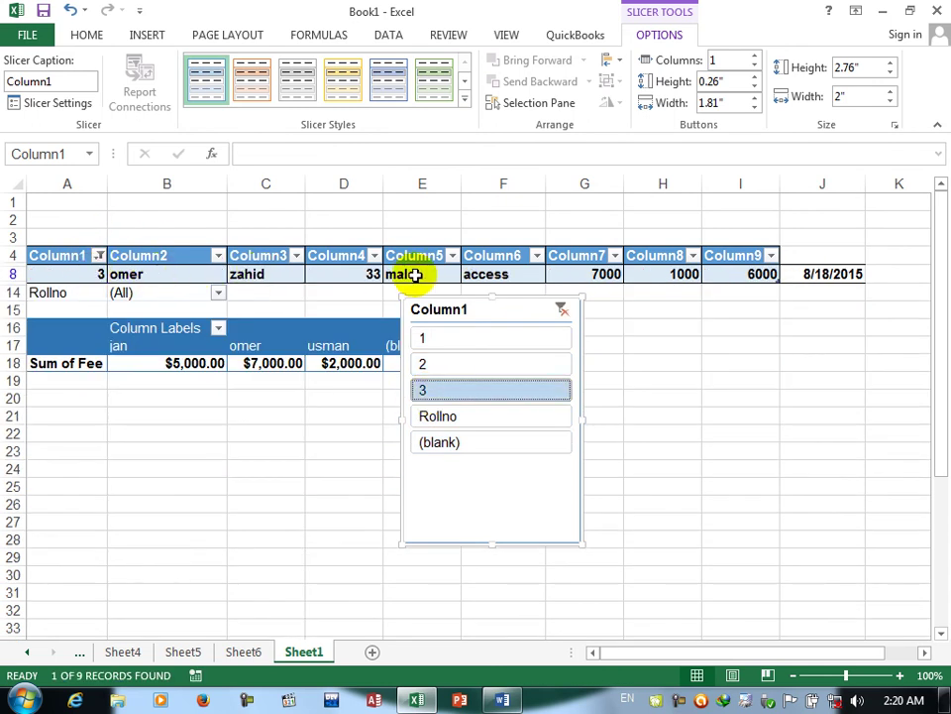
{"action": "left_click", "coordinate": [428, 363]}
{"action": "left_click", "coordinate": [463, 450]}
{"action": "left_click", "coordinate": [455, 420]}
{"action": "left_click", "coordinate": [452, 446]}
{"action": "left_click", "coordinate": [426, 337]}
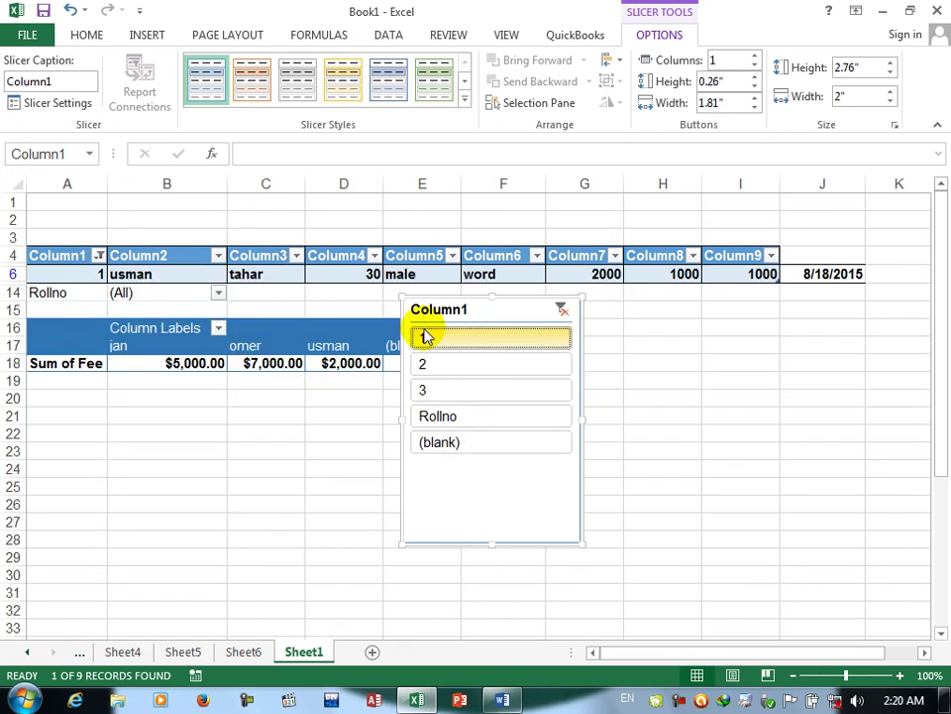
{"action": "left_click", "coordinate": [561, 311]}
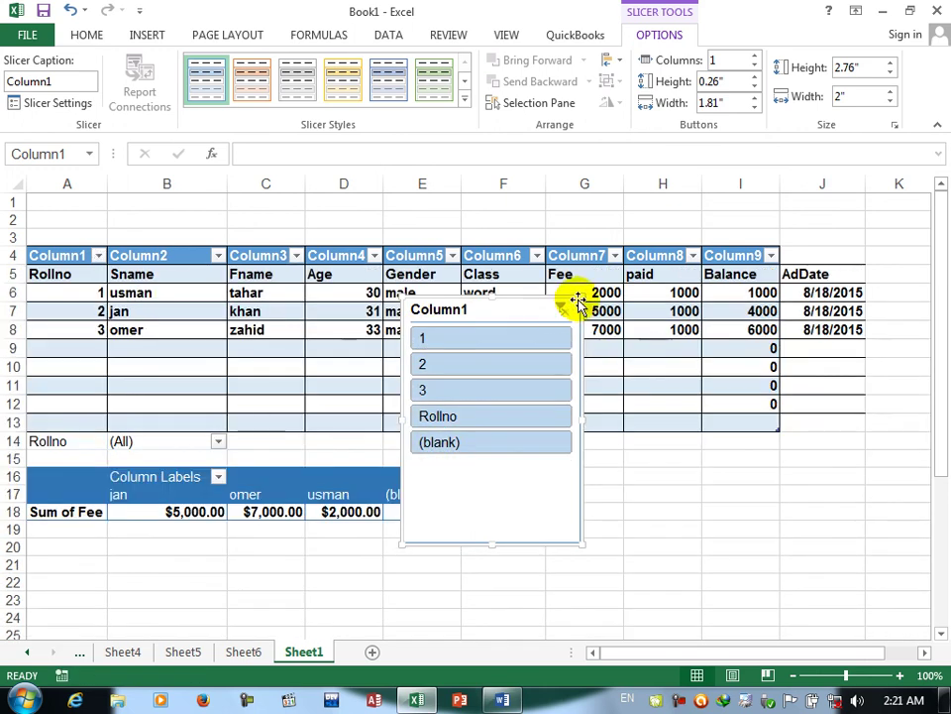
{"action": "key", "text": "Delete"}
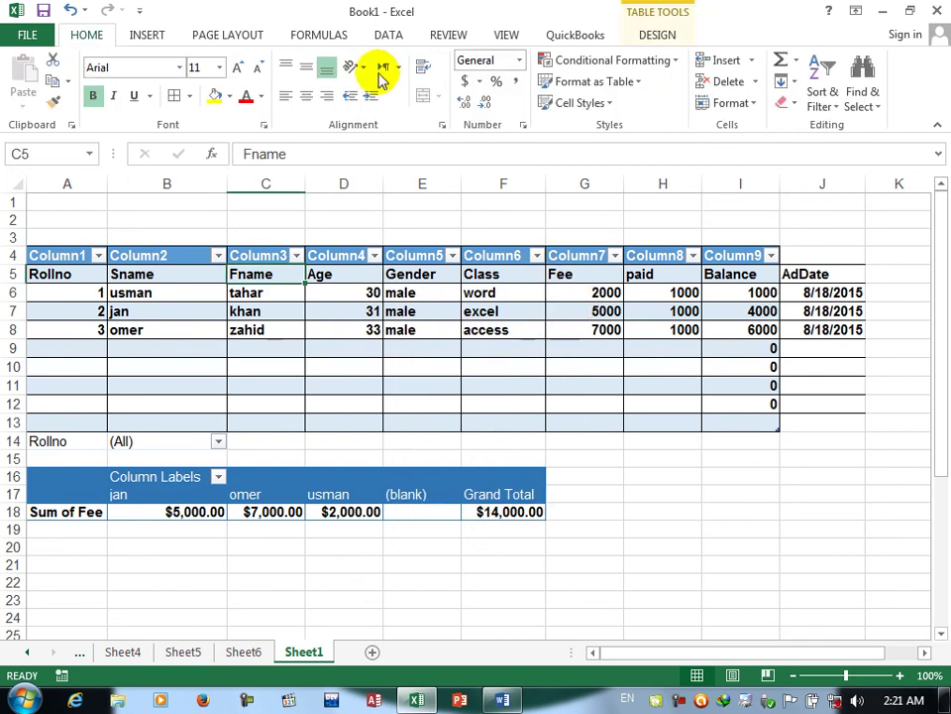
Examine the table's export options and the Export Table to SharePoint List dialog, cancelling without exporting.
{"action": "left_click", "coordinate": [531, 316]}
{"action": "left_click", "coordinate": [659, 35]}
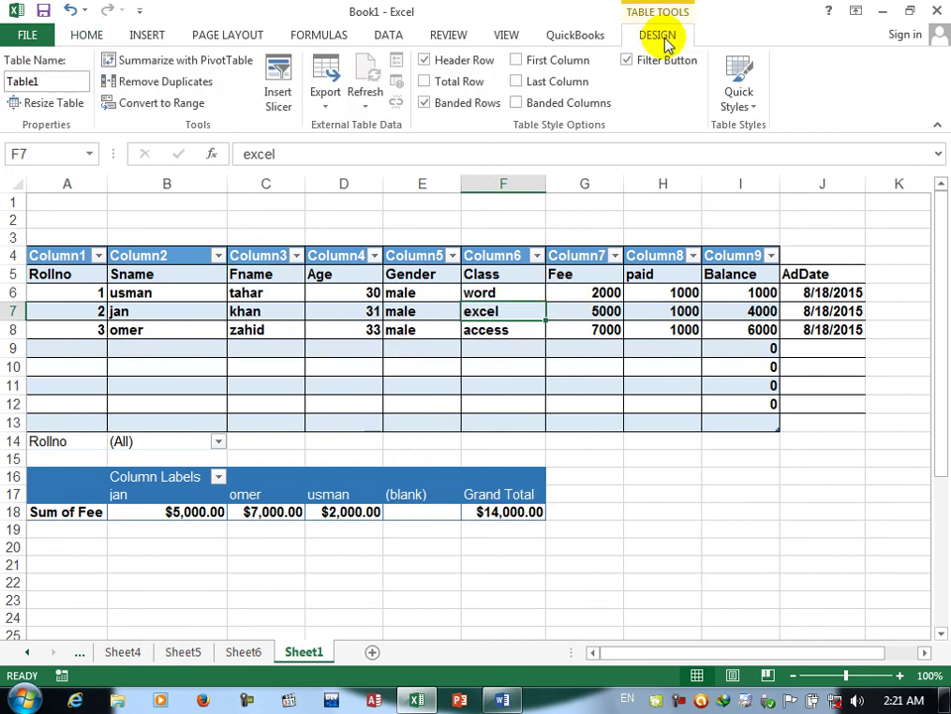
{"action": "left_click", "coordinate": [323, 111]}
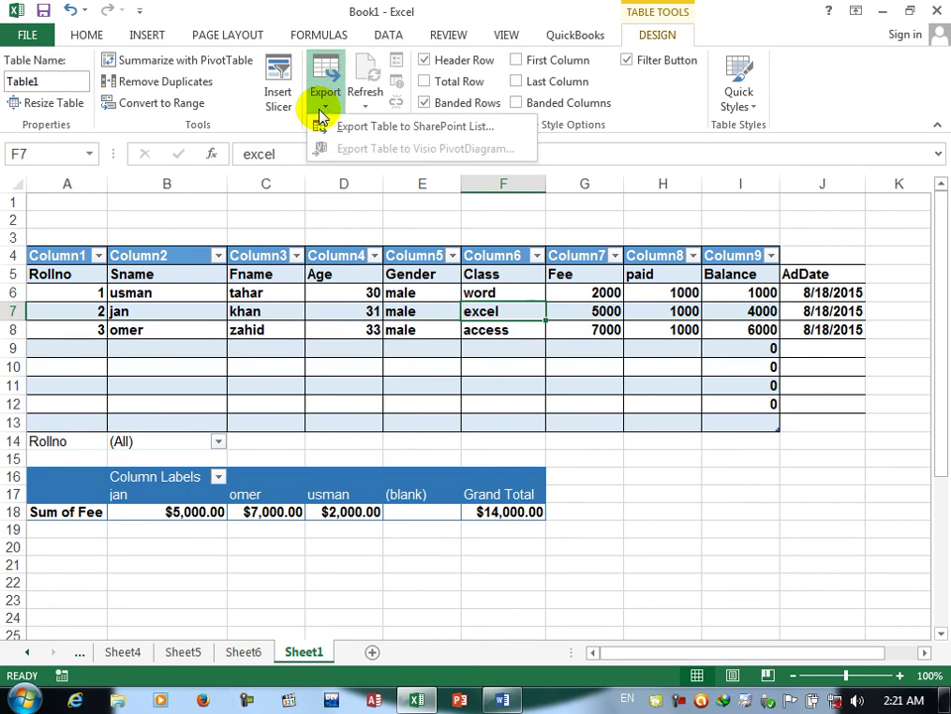
{"action": "left_click", "coordinate": [327, 125]}
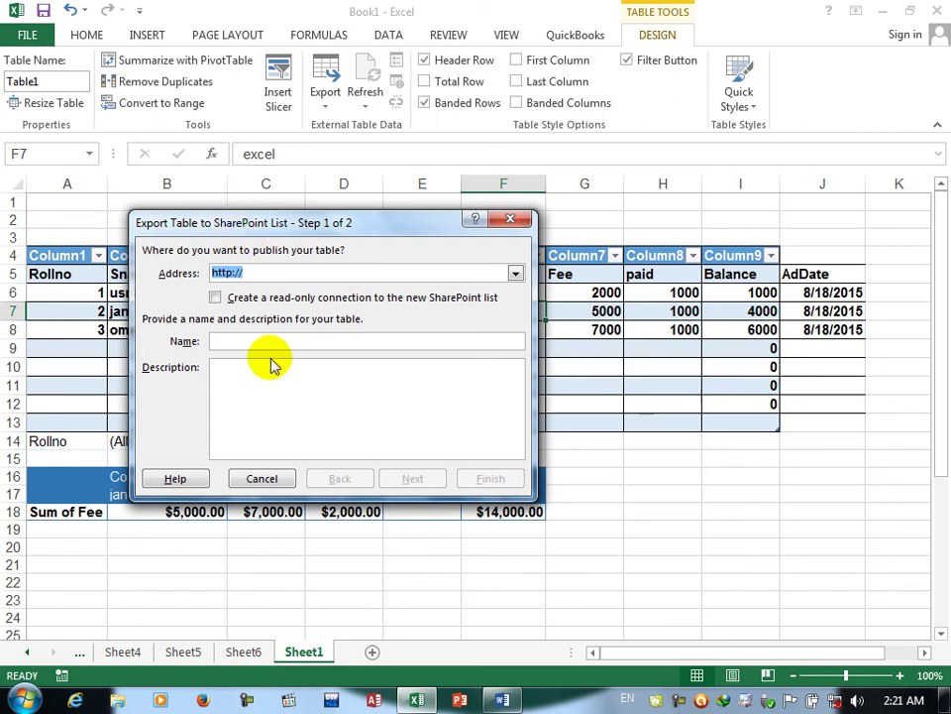
{"action": "left_click", "coordinate": [265, 479]}
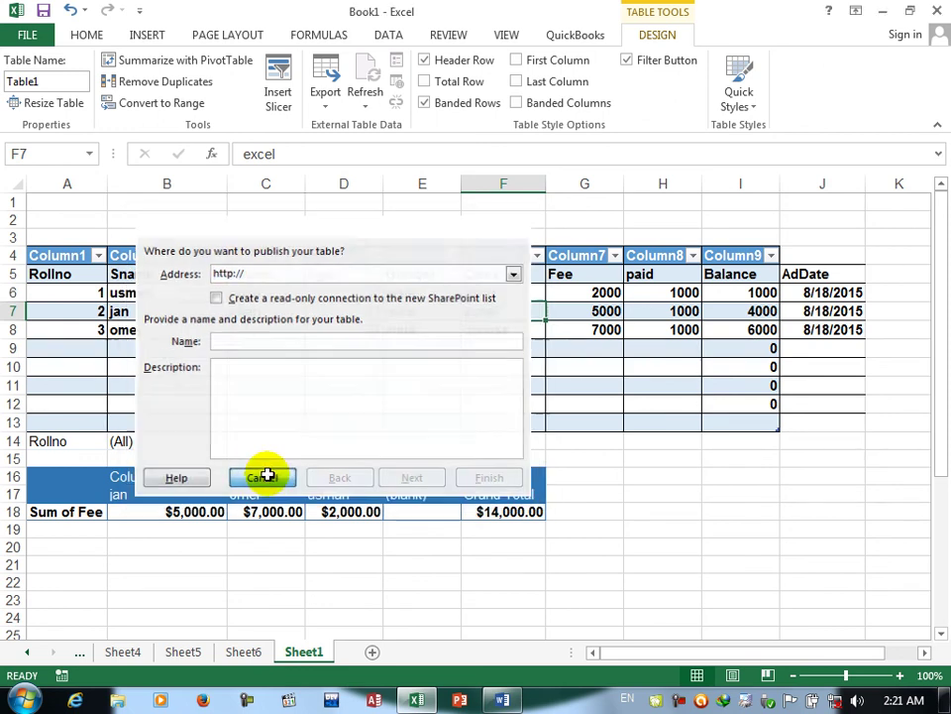
{"action": "left_click", "coordinate": [320, 104]}
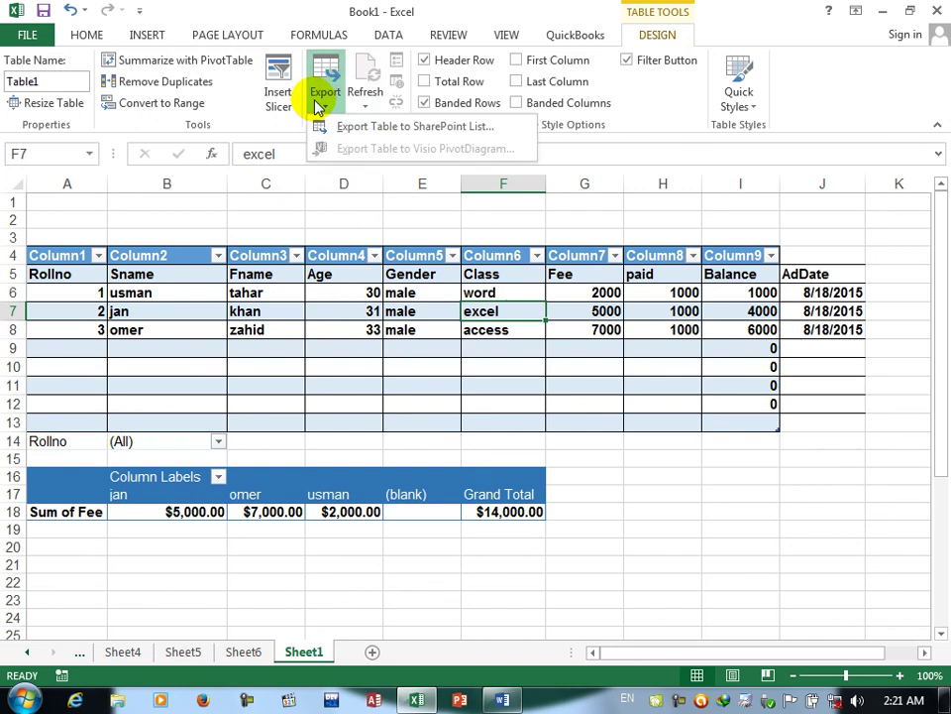
{"action": "left_click", "coordinate": [328, 99]}
Refresh all data in the workbook from the Sheet1 table and select cell D11.
{"action": "left_click", "coordinate": [364, 103]}
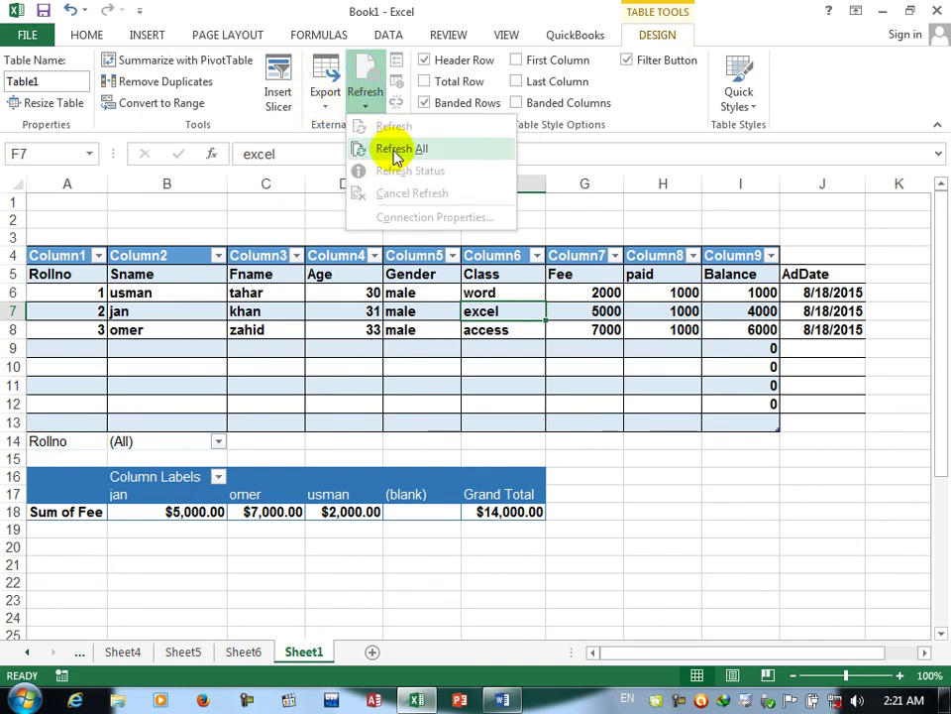
{"action": "left_click", "coordinate": [394, 149]}
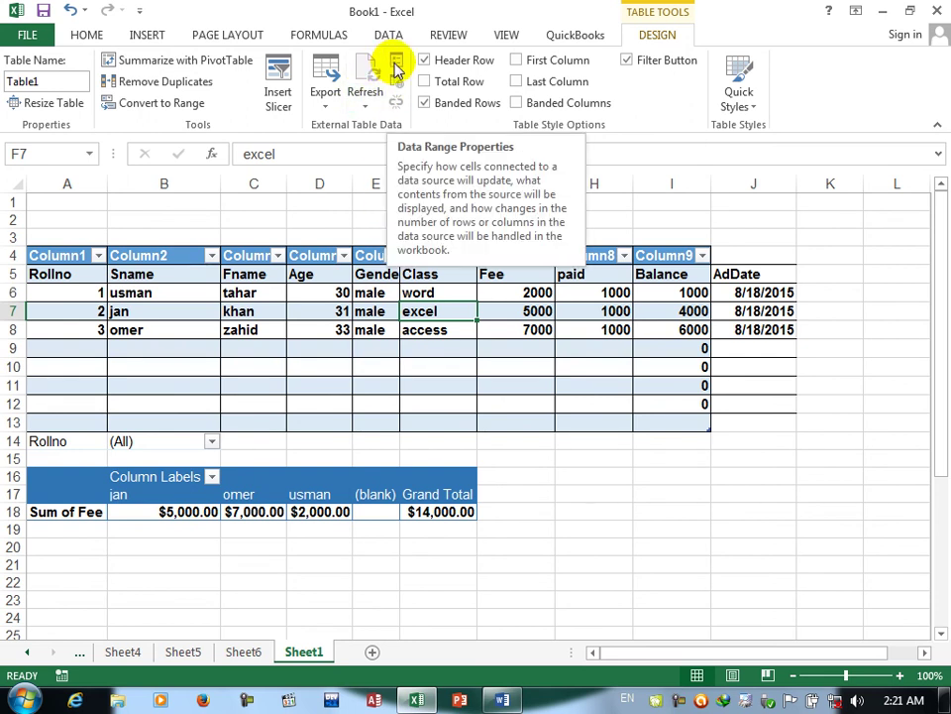
{"action": "left_click", "coordinate": [331, 388]}
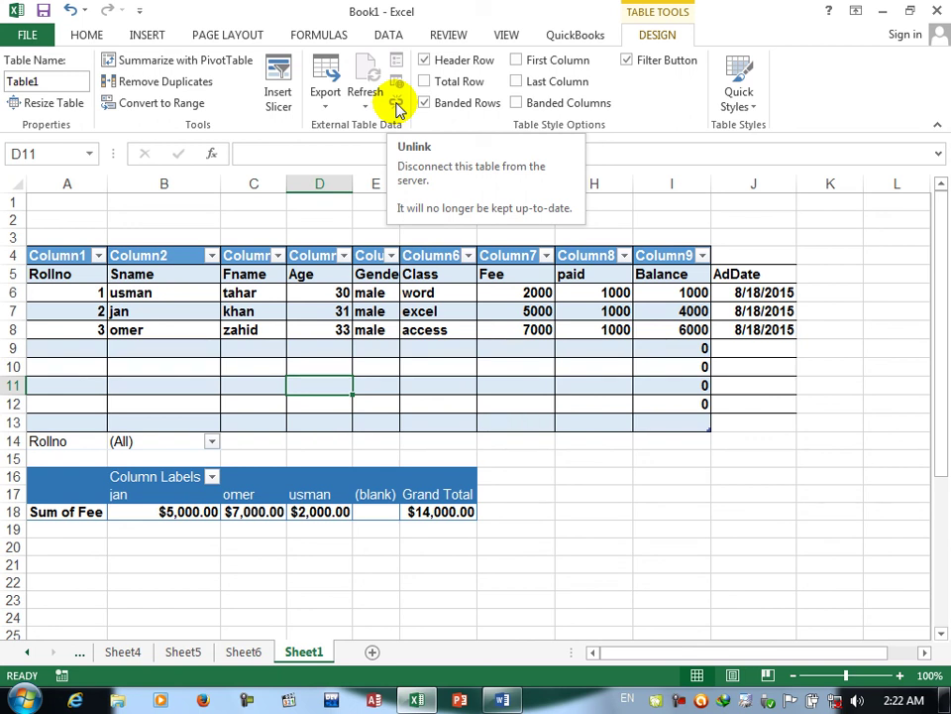
Switch the table's Header Row option off and on repeatedly, and turn the Total Row on and back off.
{"action": "left_click", "coordinate": [459, 61]}
{"action": "left_click", "coordinate": [459, 60]}
{"action": "left_click", "coordinate": [460, 62]}
{"action": "left_click", "coordinate": [460, 62]}
{"action": "left_click", "coordinate": [460, 61]}
{"action": "left_click", "coordinate": [460, 61]}
{"action": "left_click", "coordinate": [458, 85]}
{"action": "left_click", "coordinate": [458, 86]}
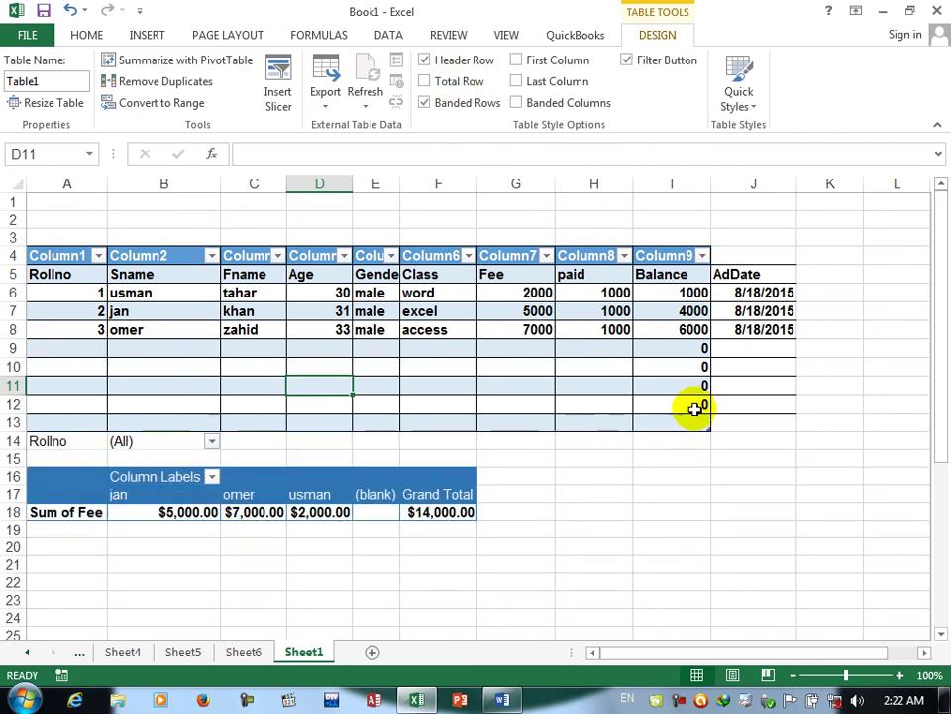
Turn on the table's Total Row, First Column, Last Column and Banded Columns options, toggling Banded Rows off and back on.
{"action": "left_click", "coordinate": [454, 81]}
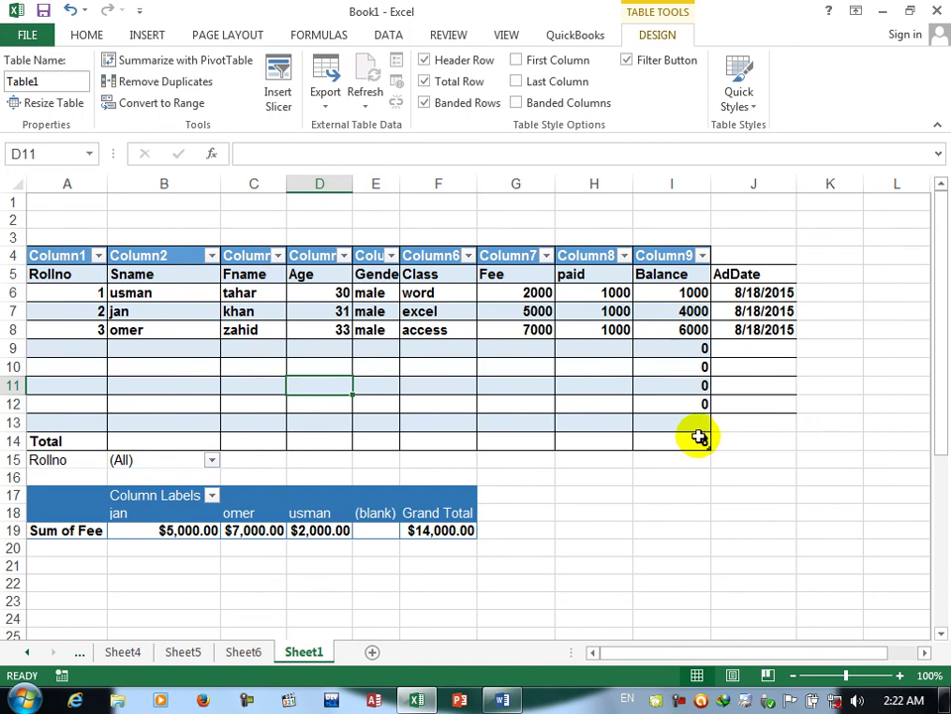
{"action": "left_click", "coordinate": [452, 105]}
{"action": "left_click", "coordinate": [452, 105]}
{"action": "left_click", "coordinate": [561, 62]}
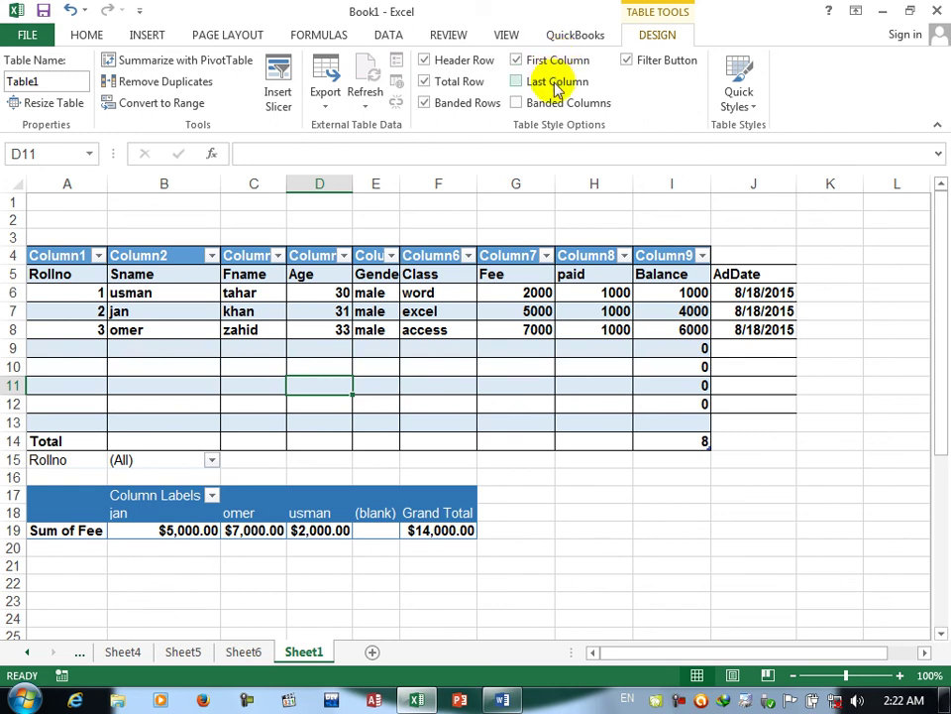
{"action": "left_click", "coordinate": [546, 103]}
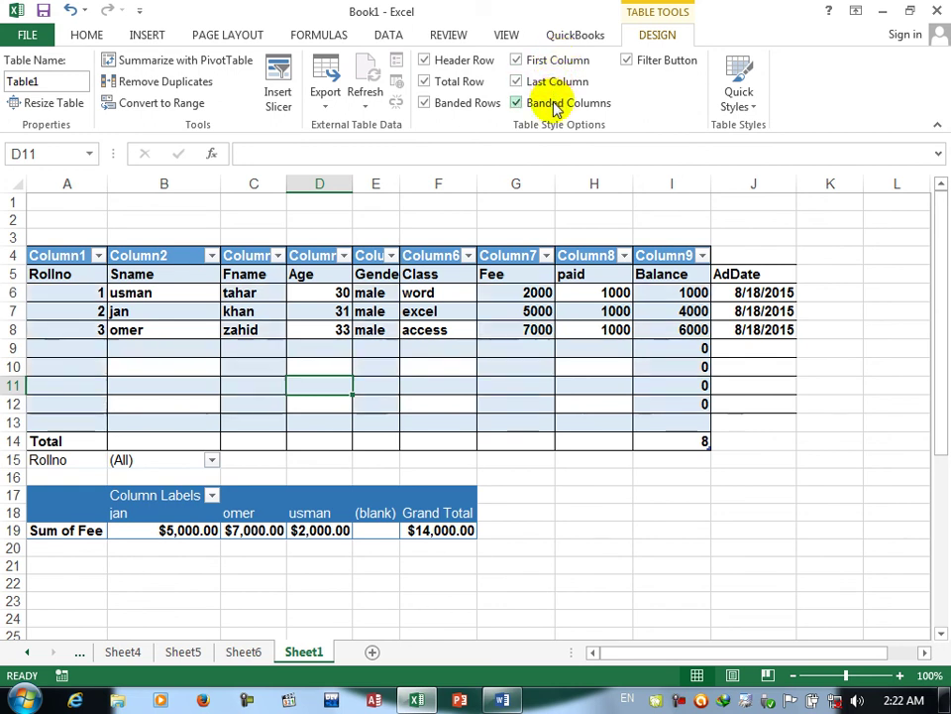
Toggle the table's Filter Button option, check the Column7 filter list, and leave the header filter buttons switched off.
{"action": "left_click", "coordinate": [659, 70]}
{"action": "left_click", "coordinate": [659, 70]}
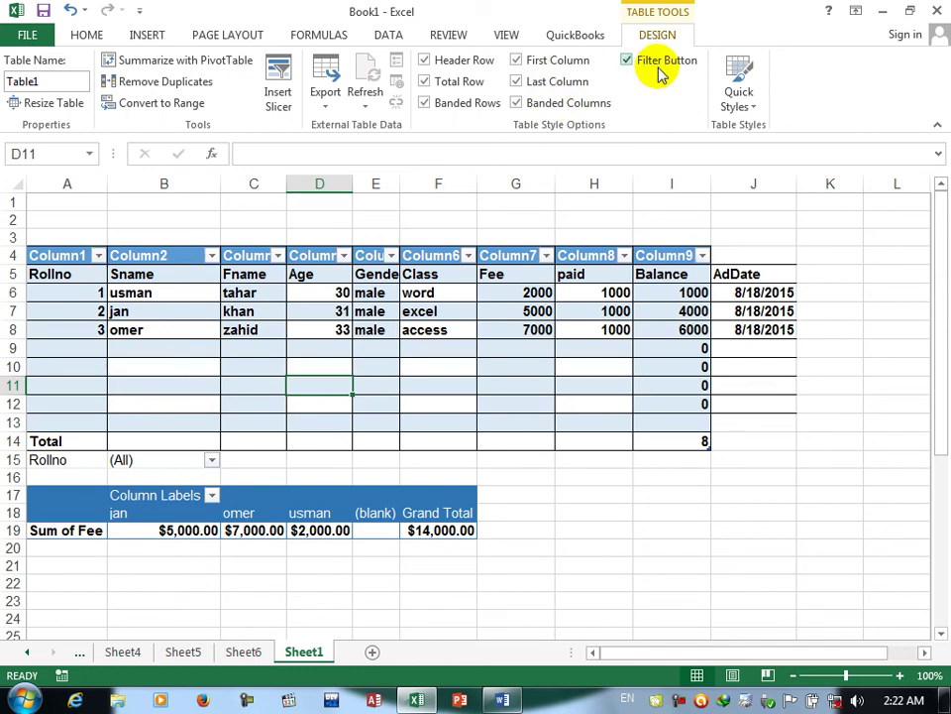
{"action": "left_click", "coordinate": [546, 256]}
{"action": "left_click", "coordinate": [551, 263]}
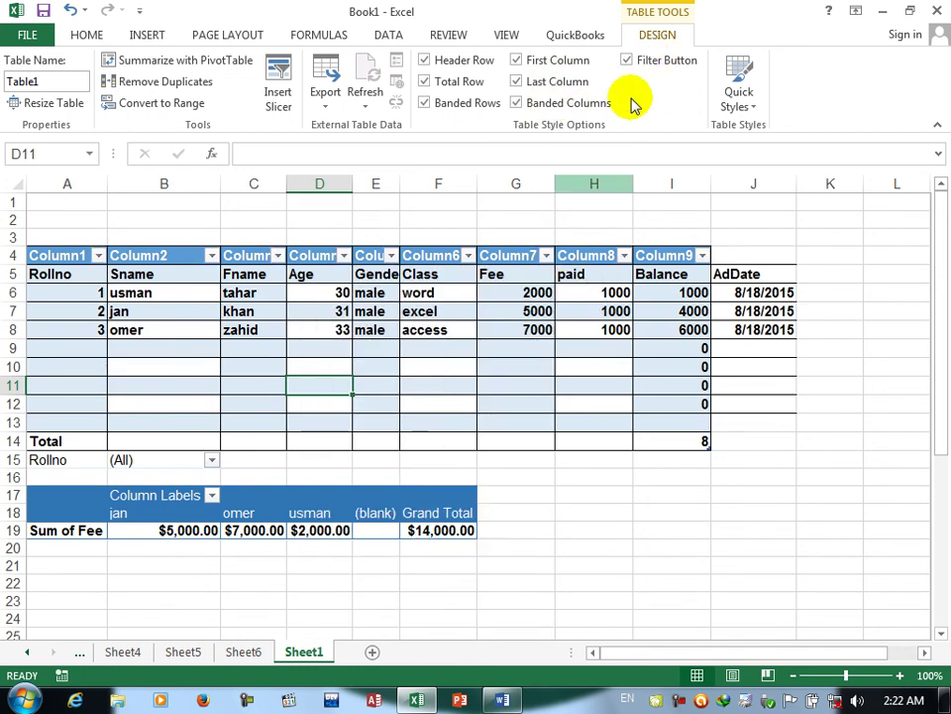
{"action": "left_click", "coordinate": [639, 62]}
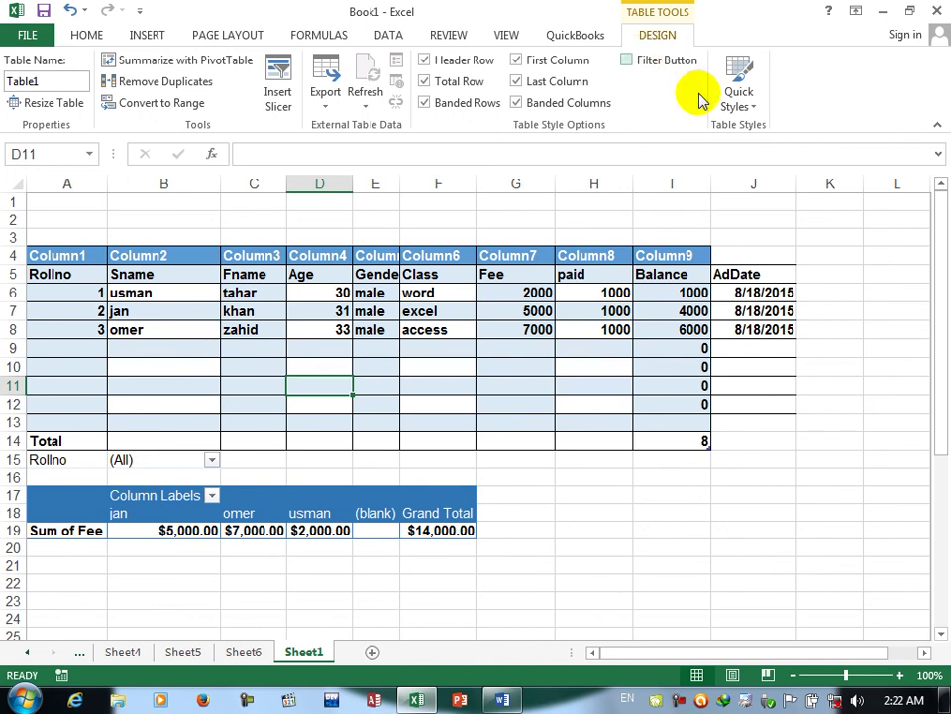
Try a black and a blue Medium quick style on the table and settle on the green one in the third Medium row.
{"action": "left_click", "coordinate": [749, 109]}
{"action": "left_click", "coordinate": [515, 430]}
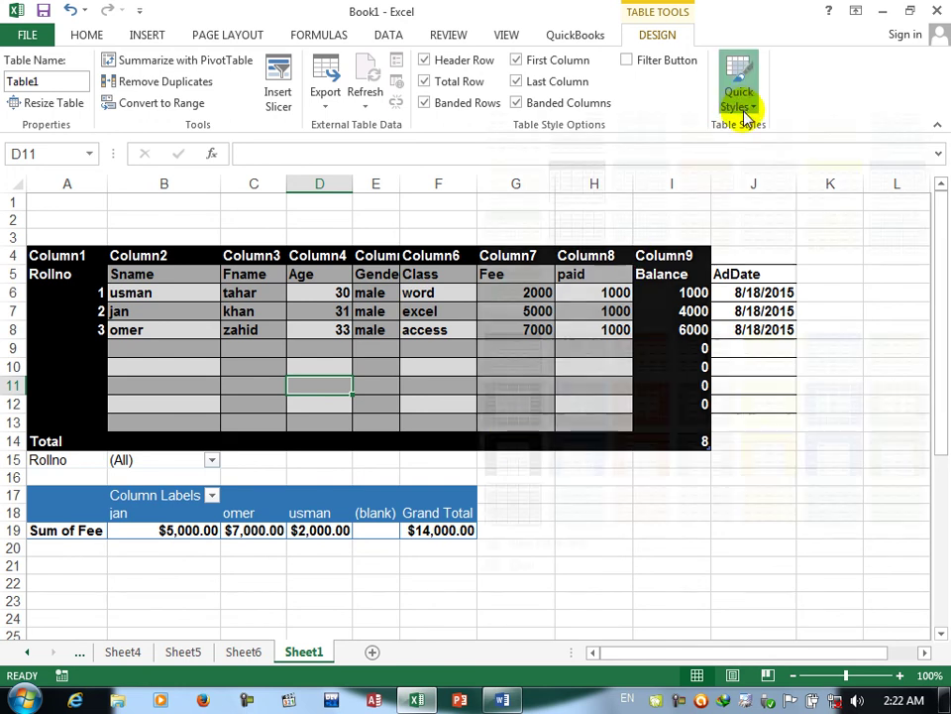
{"action": "left_click", "coordinate": [745, 114]}
{"action": "left_click", "coordinate": [828, 446]}
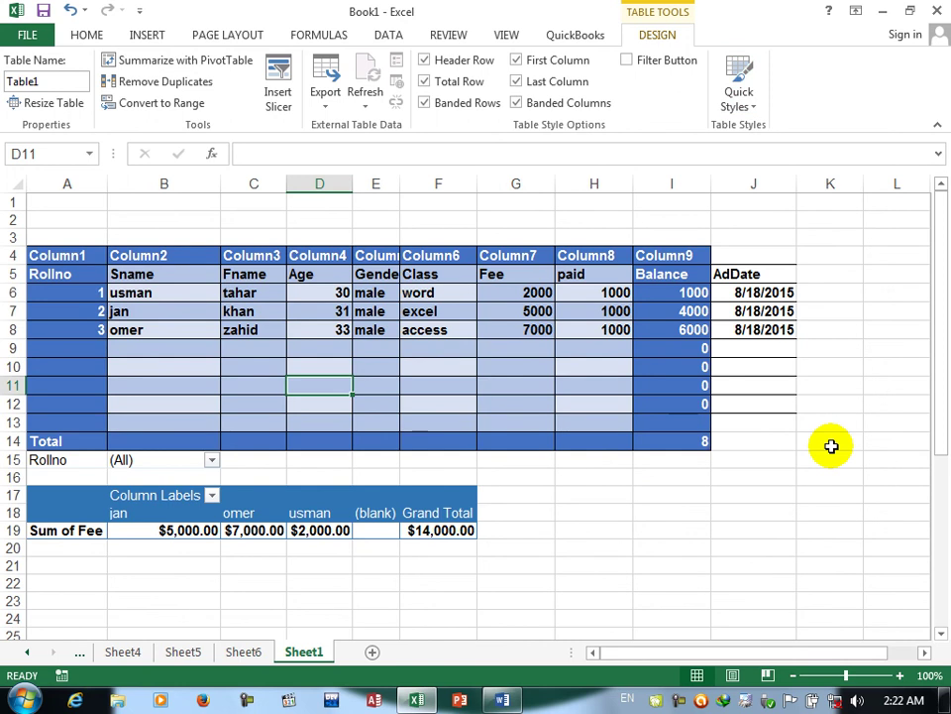
{"action": "left_click", "coordinate": [755, 89]}
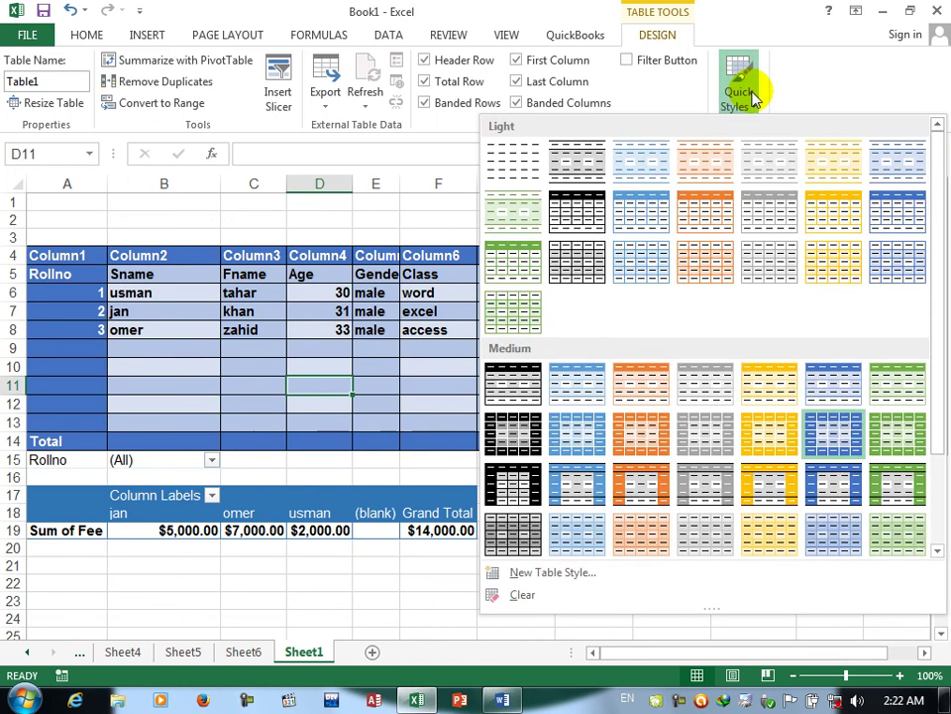
{"action": "left_click", "coordinate": [892, 485]}
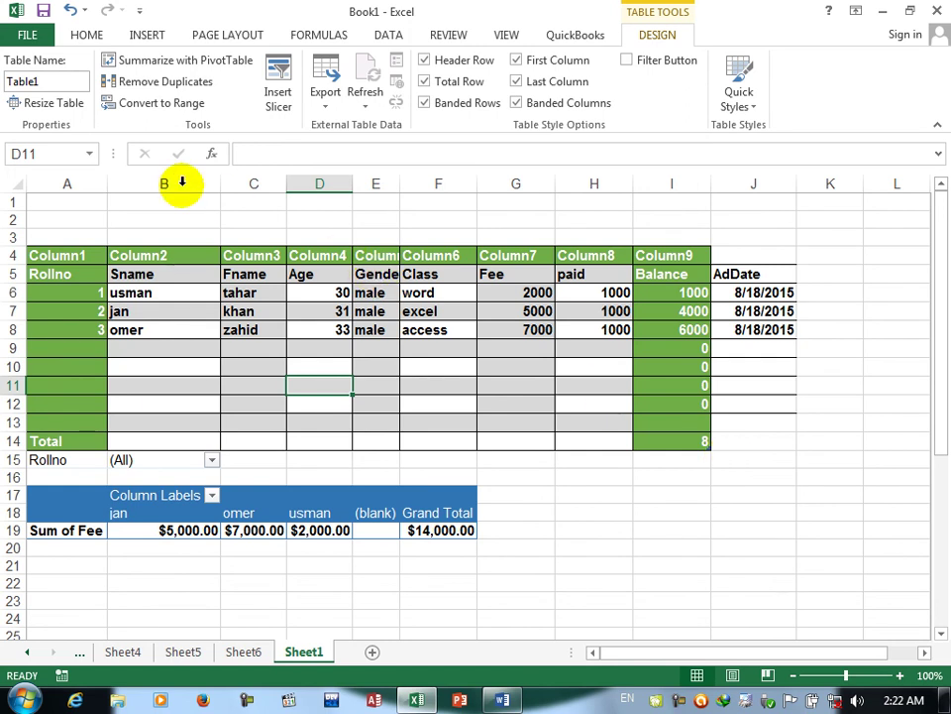
Select the empty cell B2 above the table and bring up the insertion commands.
{"action": "left_click", "coordinate": [168, 216]}
{"action": "left_click", "coordinate": [146, 36]}
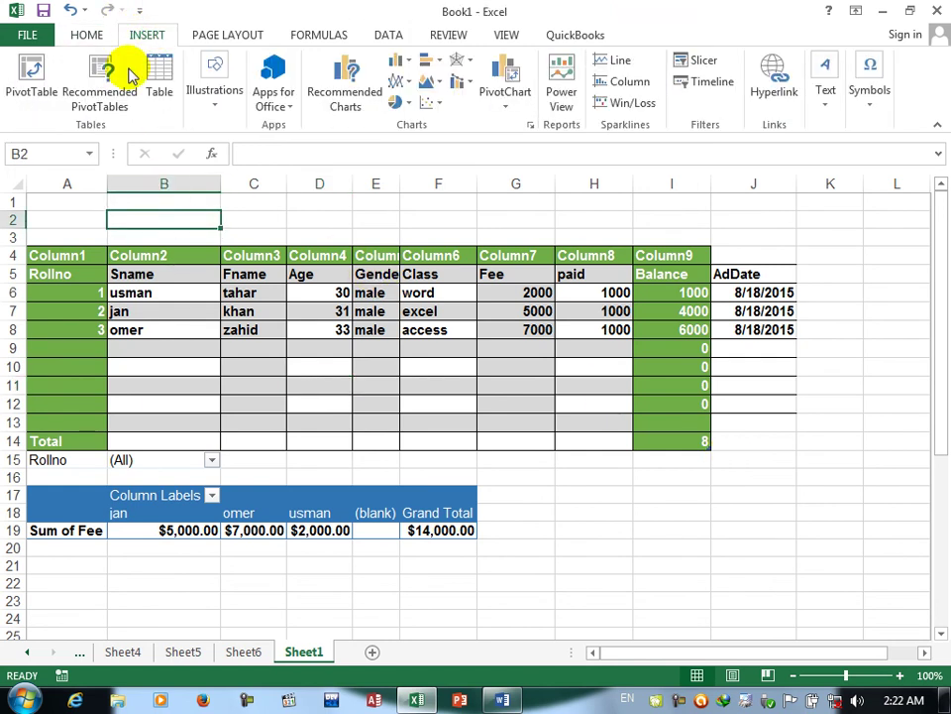